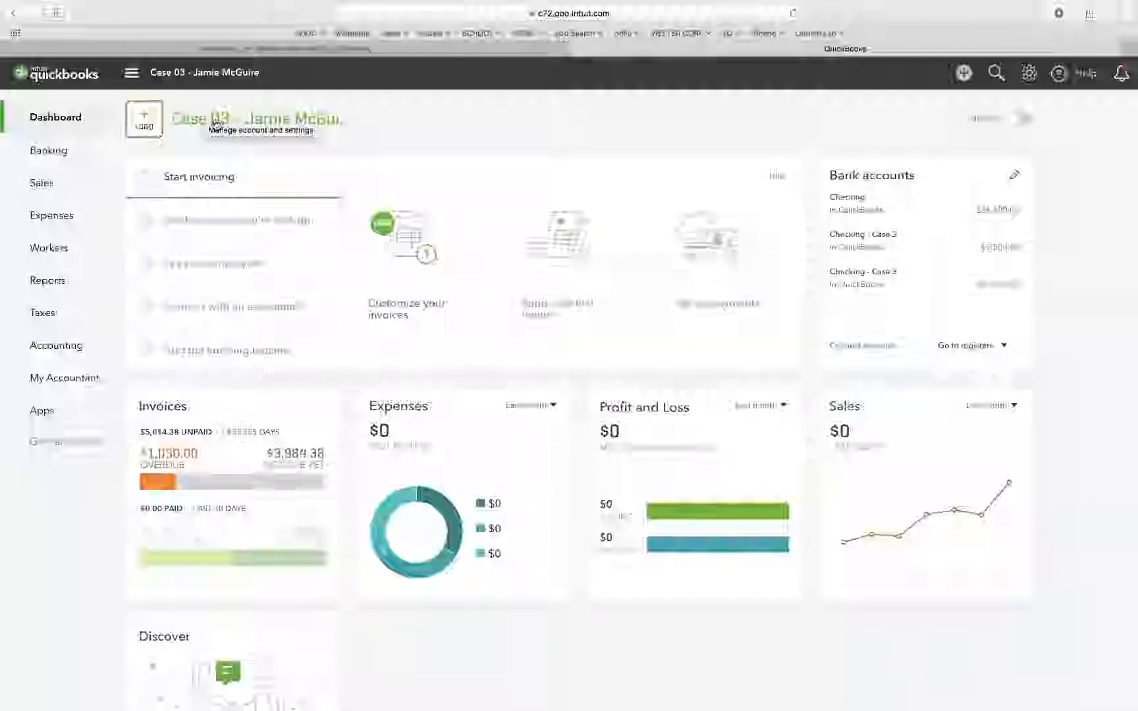
# Rename the company to 'Case 01' followed by the owner's name and save it
pyautogui.click(261, 119)
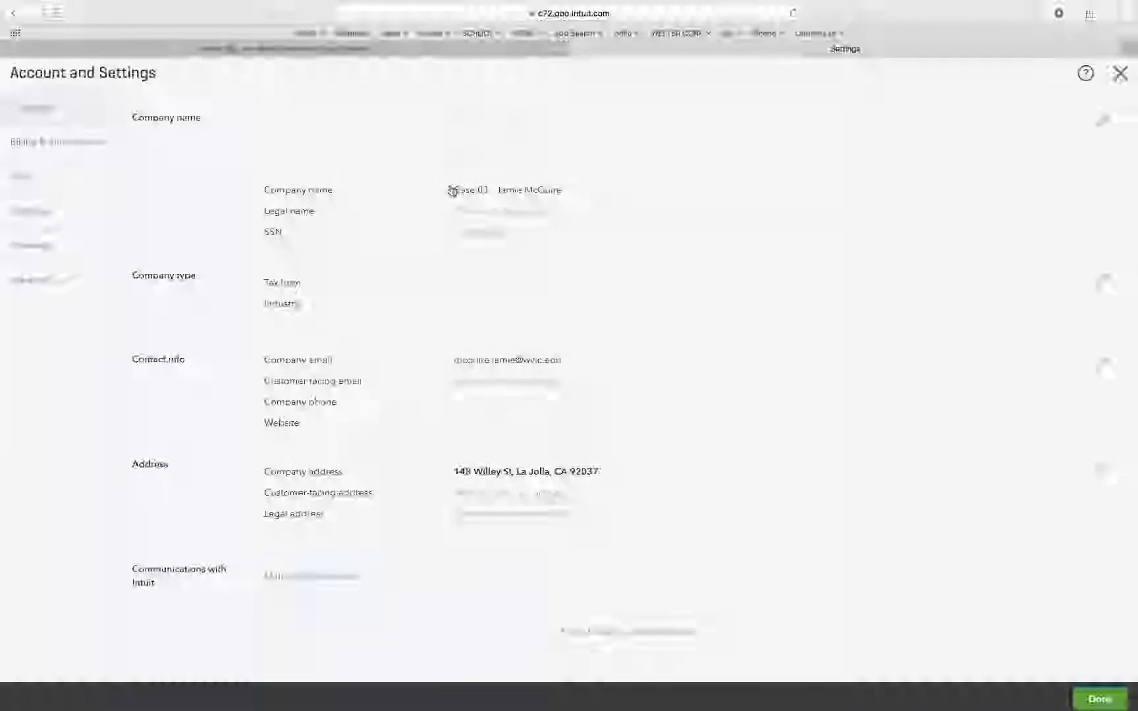
pyautogui.click(497, 192)
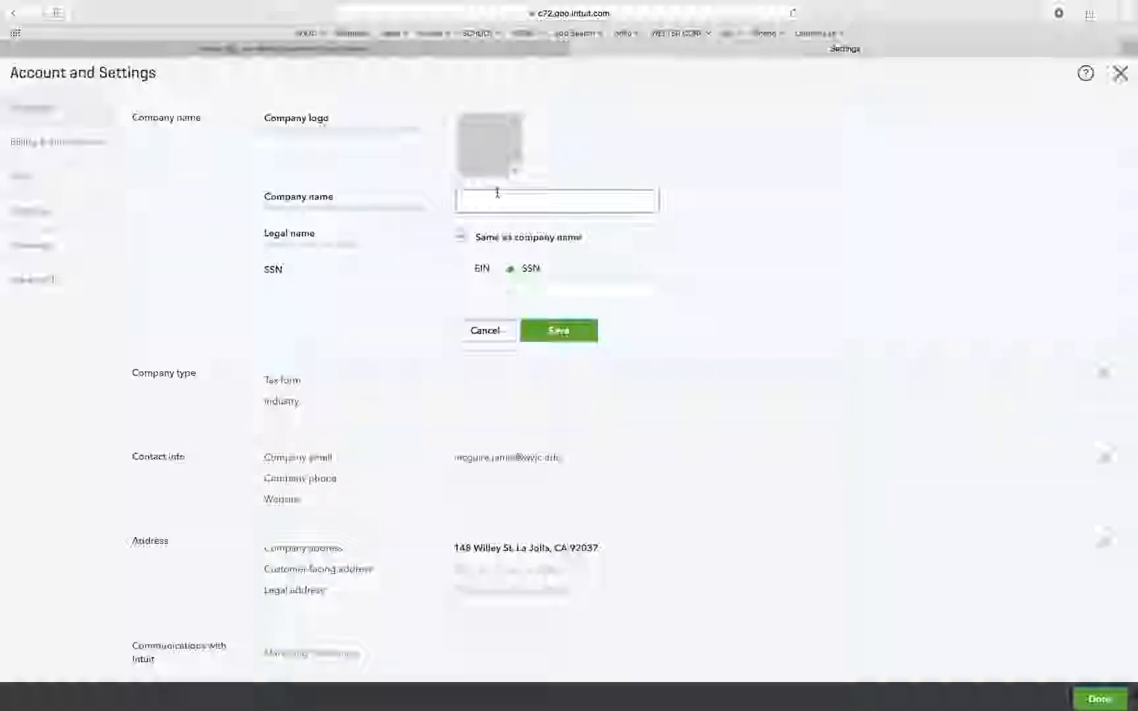
pyautogui.click(498, 206)
pyautogui.write('Case 01 - Jamie McGuire')
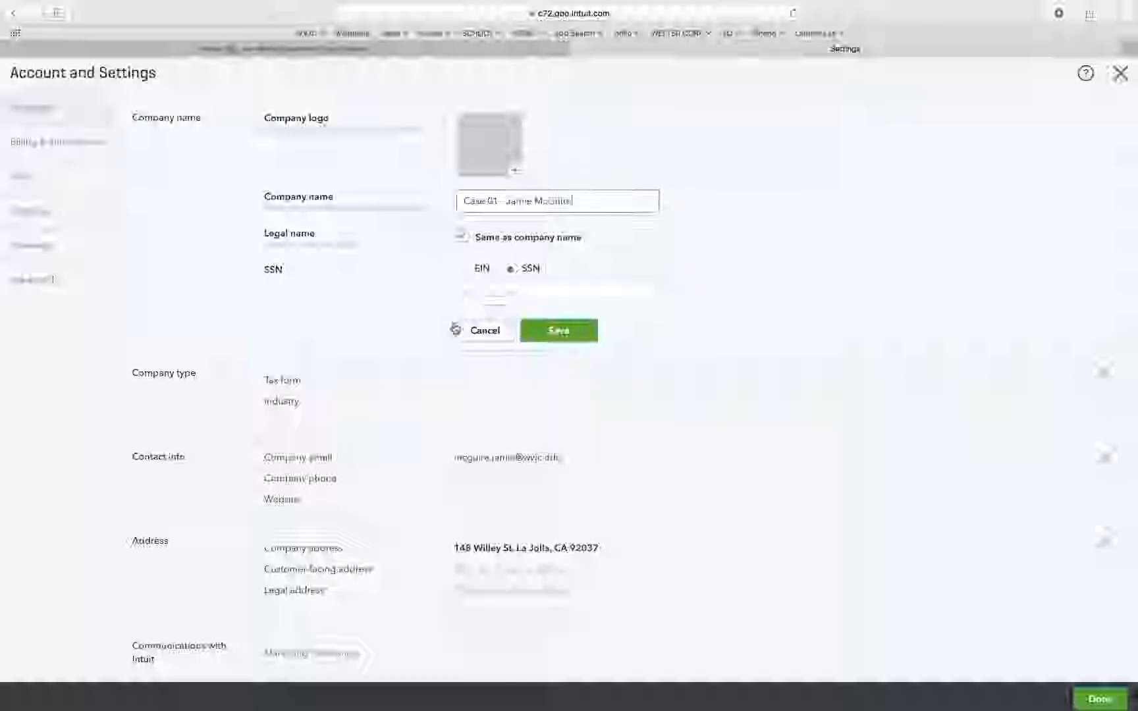
pyautogui.click(552, 332)
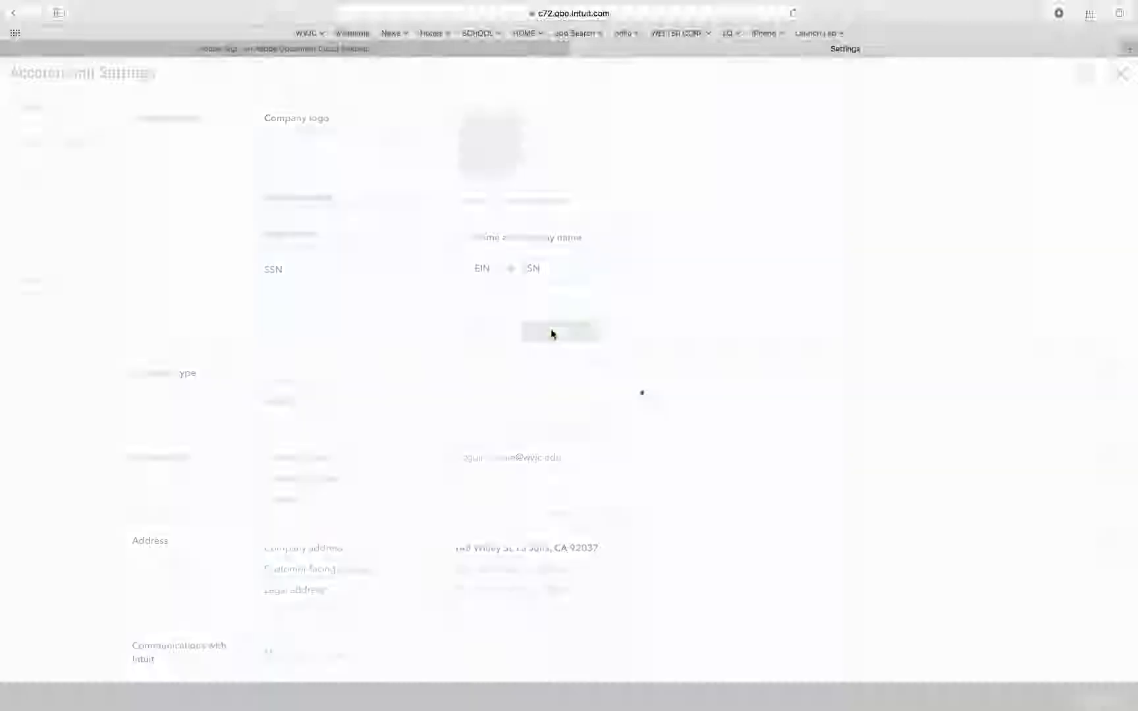
# Close Account and Settings and bring up the Vendors list under Expenses
pyautogui.click(1120, 73)
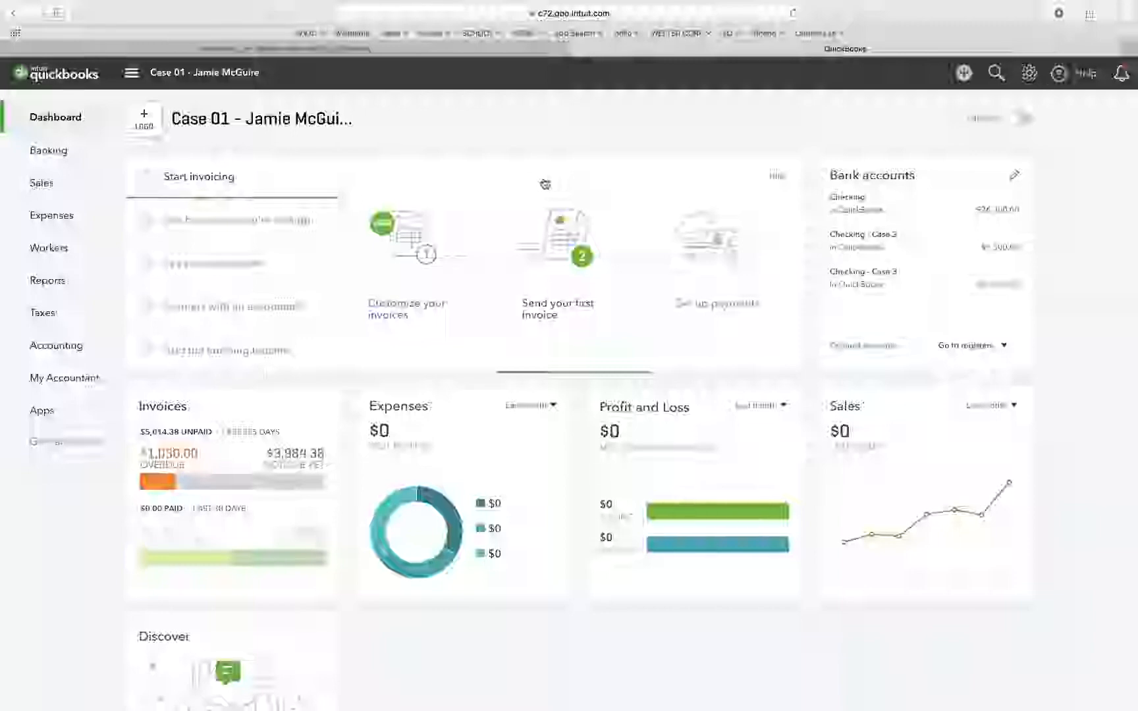
pyautogui.moveTo(46, 186)
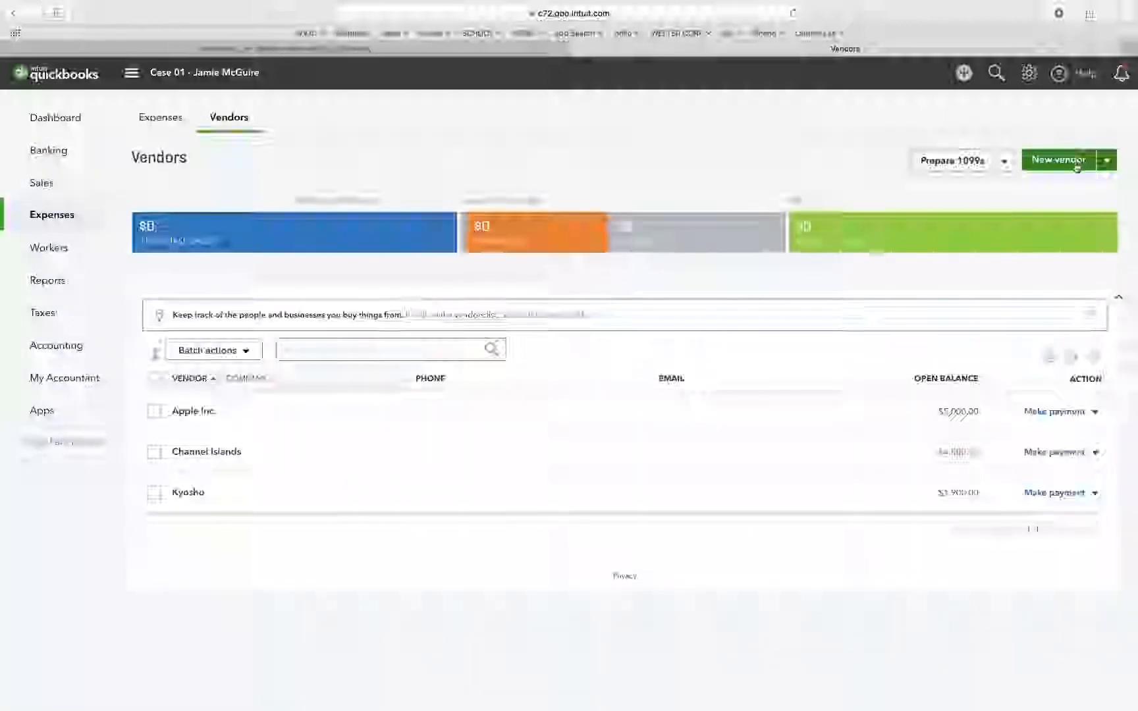
# Start a new vendor, Stewart Surfboards, and enter its El Camino Real street address
pyautogui.click(1060, 160)
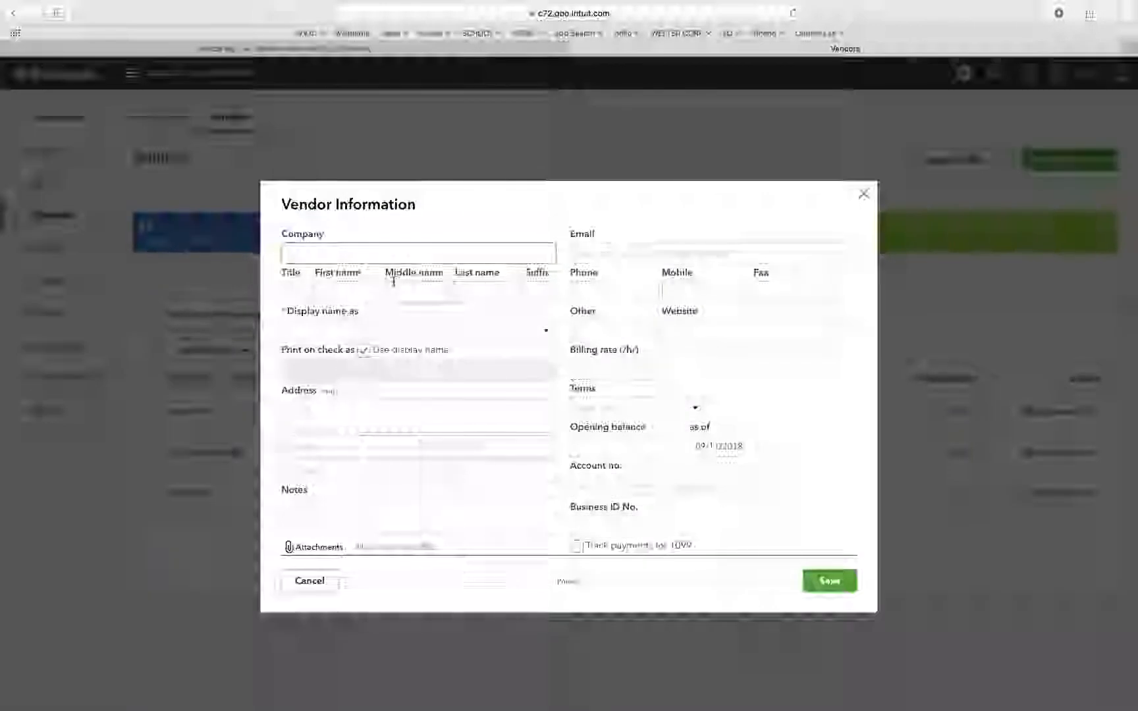
pyautogui.write('Smewa')
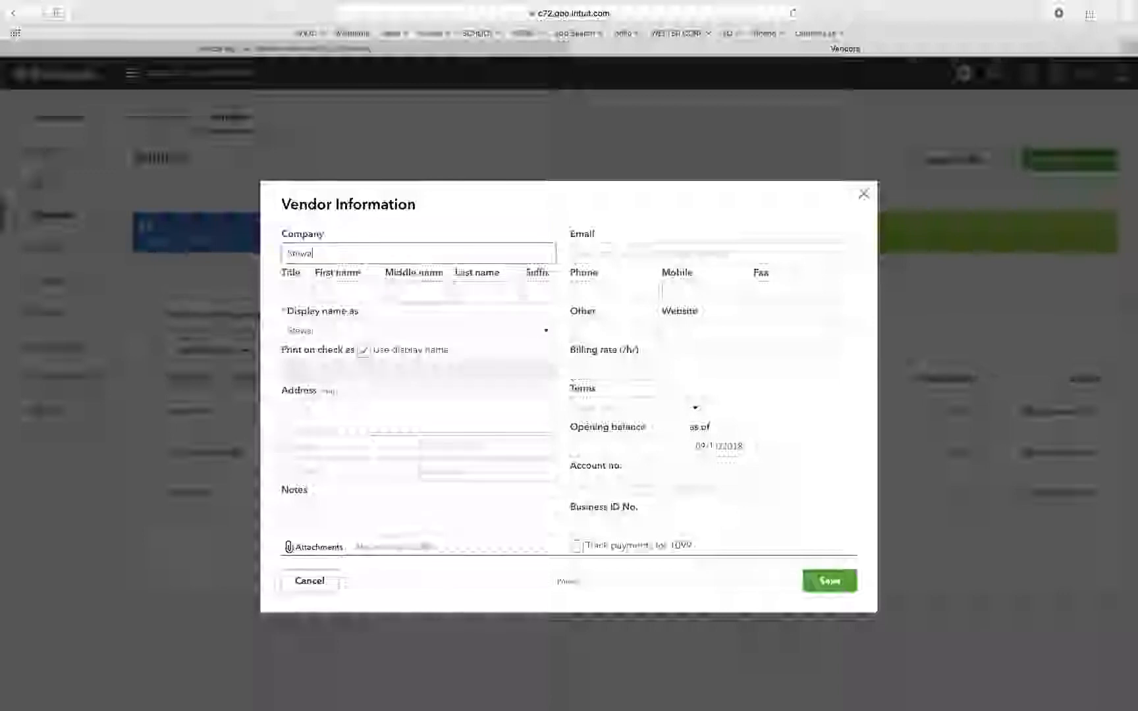
pyautogui.write('rt Surfboards')
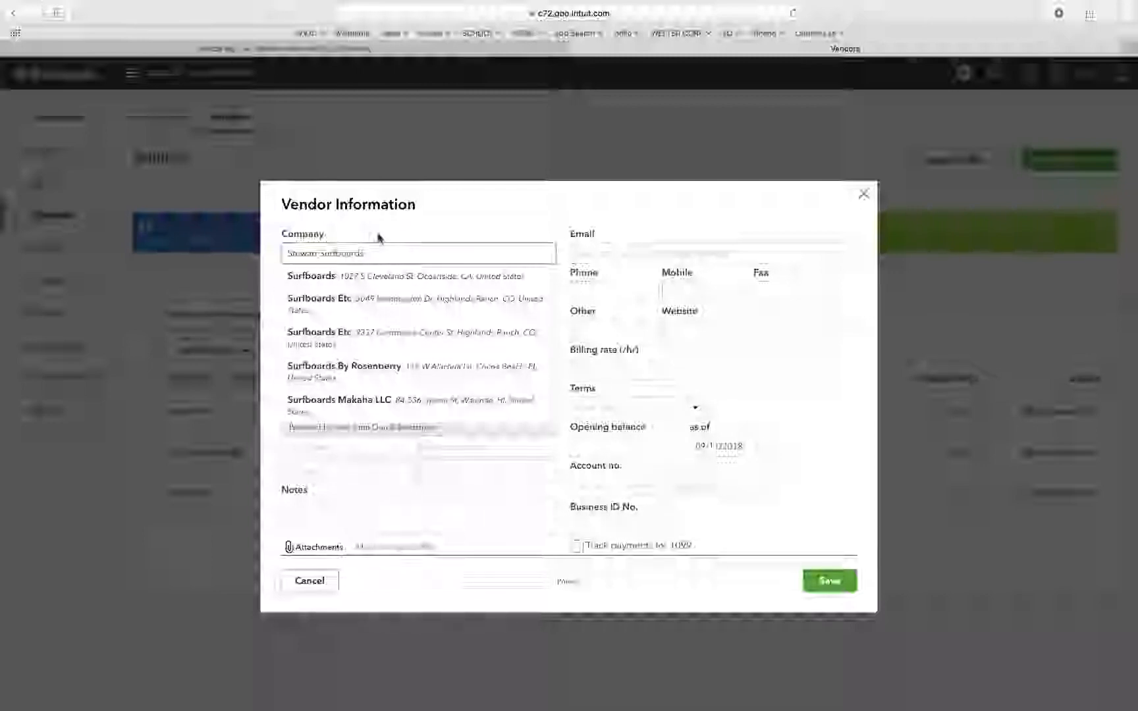
pyautogui.click(379, 236)
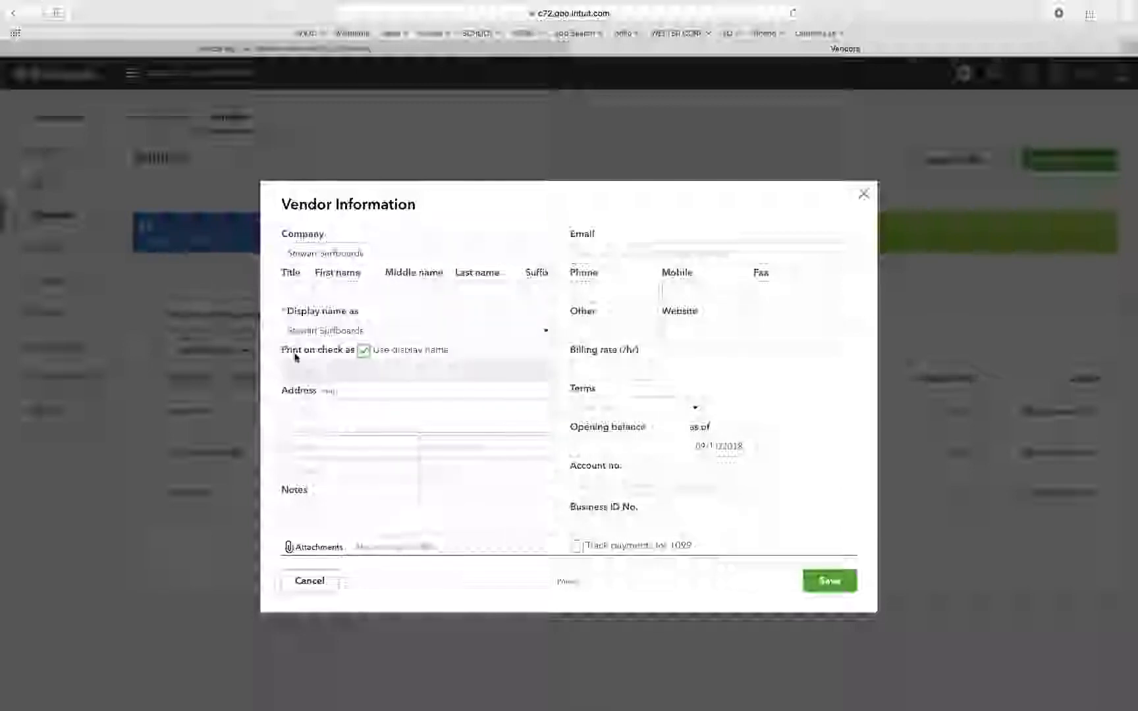
pyautogui.click(308, 414)
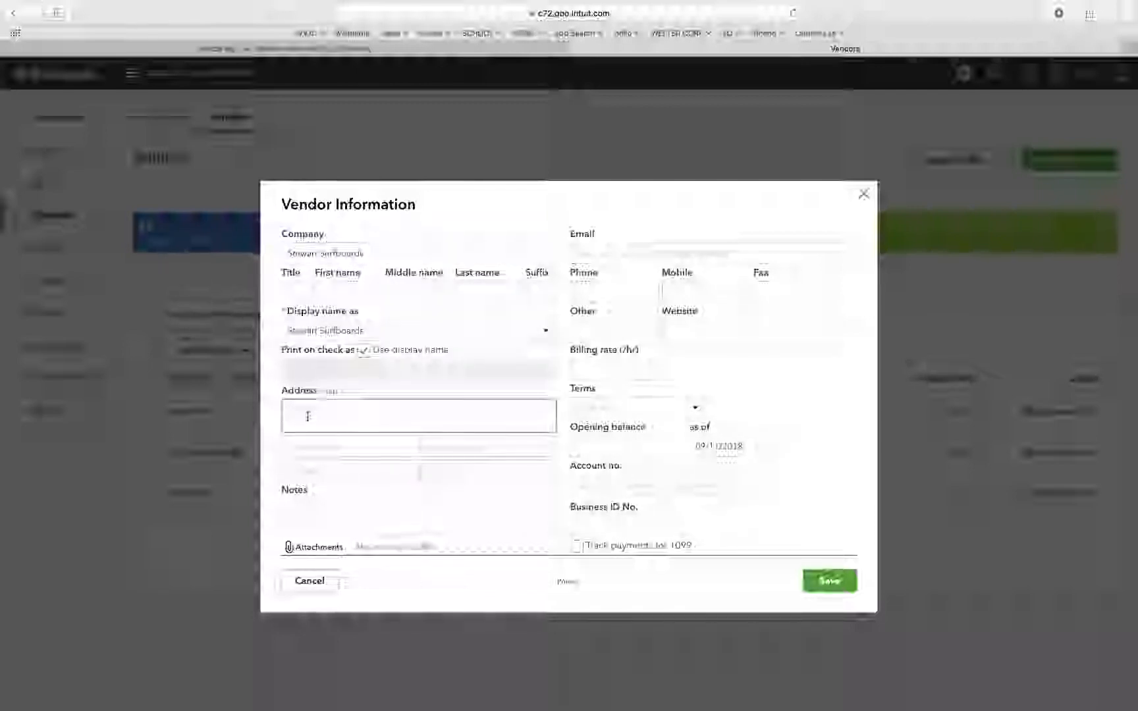
pyautogui.write('23 S Wel')
pyautogui.press('BackSpace')
pyautogui.press('BackSpace')
pyautogui.press('BackSpace')
pyautogui.write('El Cami')
pyautogui.write('a')
pyautogui.write('no')
pyautogui.write(' Real')
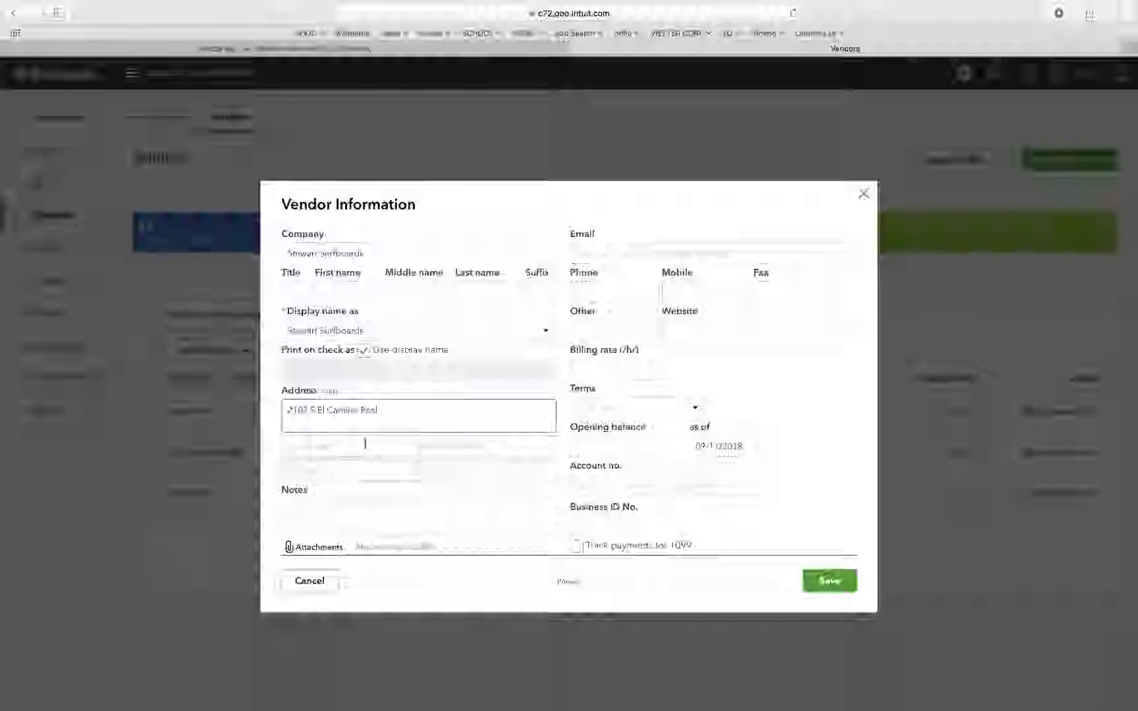
# Complete Stewart Surfboards' address with city San Clemente, state CA and the ZIP code
pyautogui.click(313, 446)
pyautogui.write('Sa')
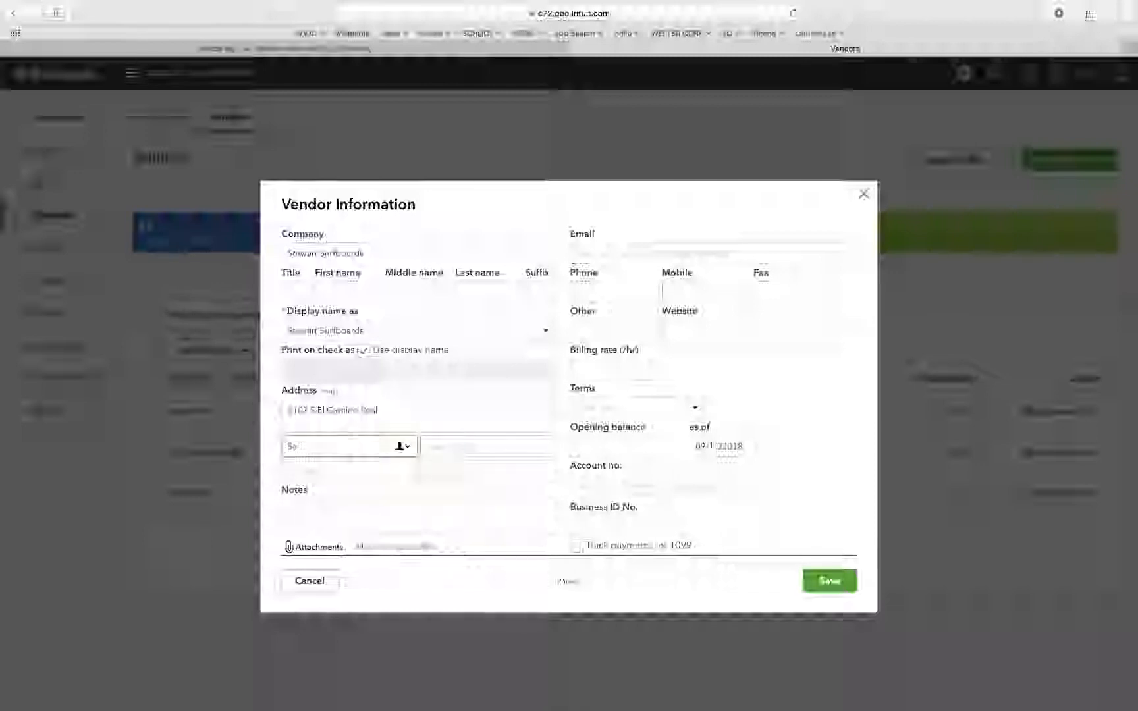
pyautogui.write('n Clemente')
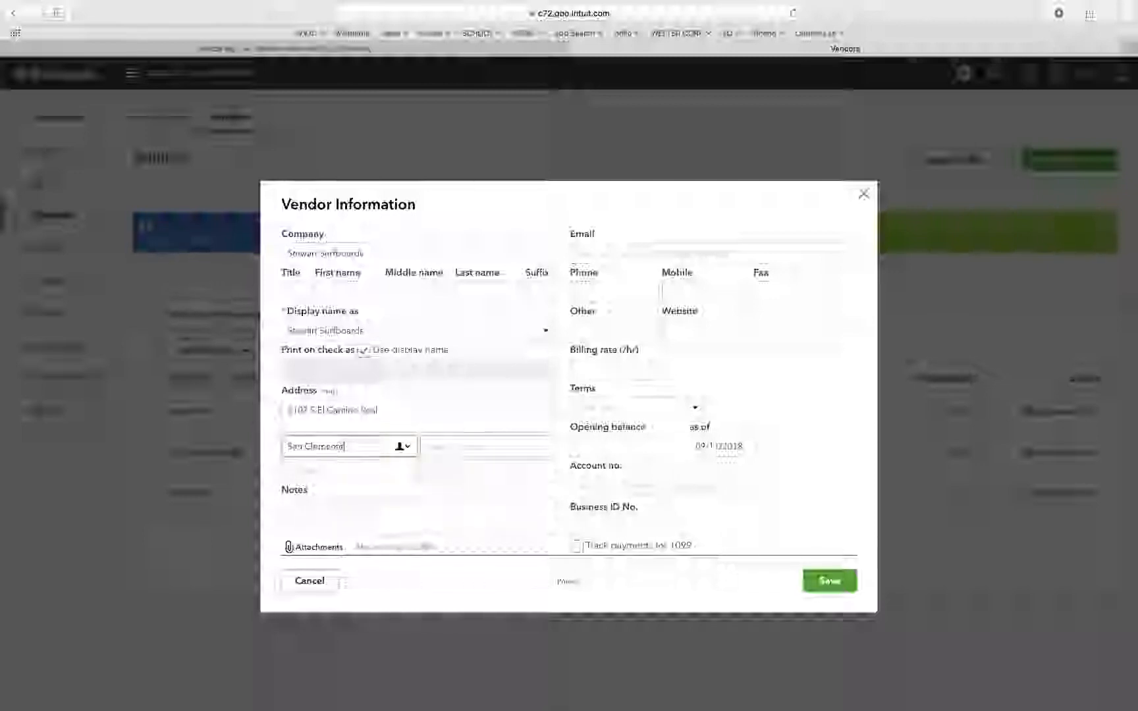
pyautogui.press('Tab')
pyautogui.write('ca')
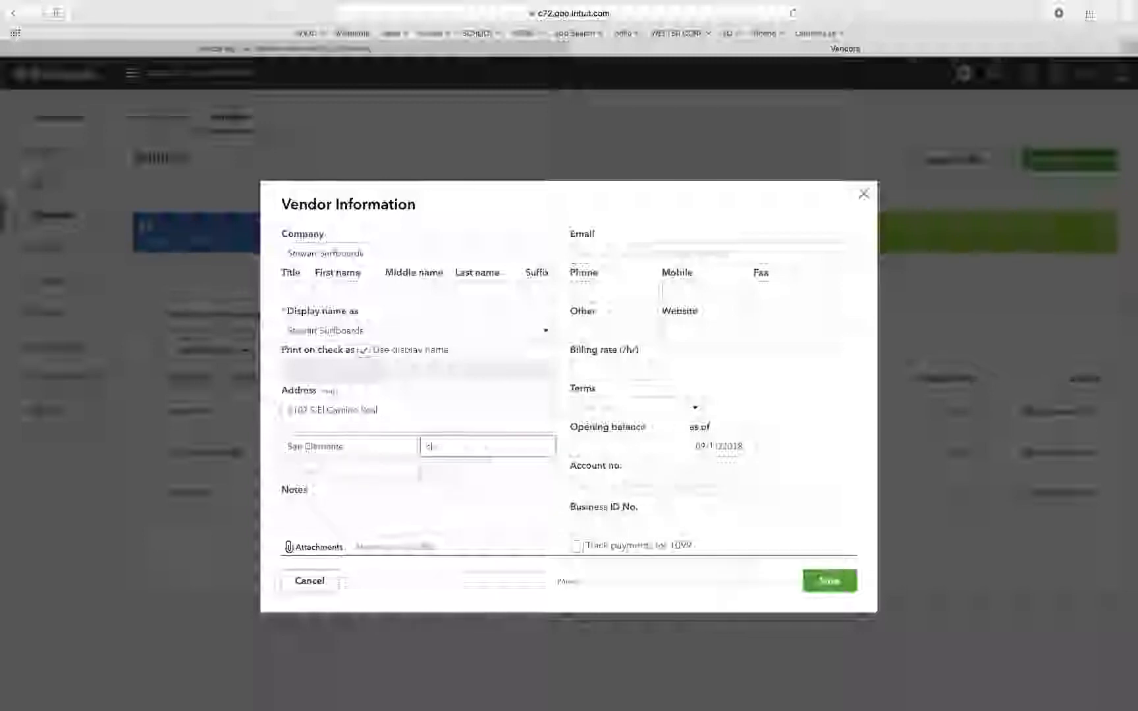
pyautogui.click(358, 465)
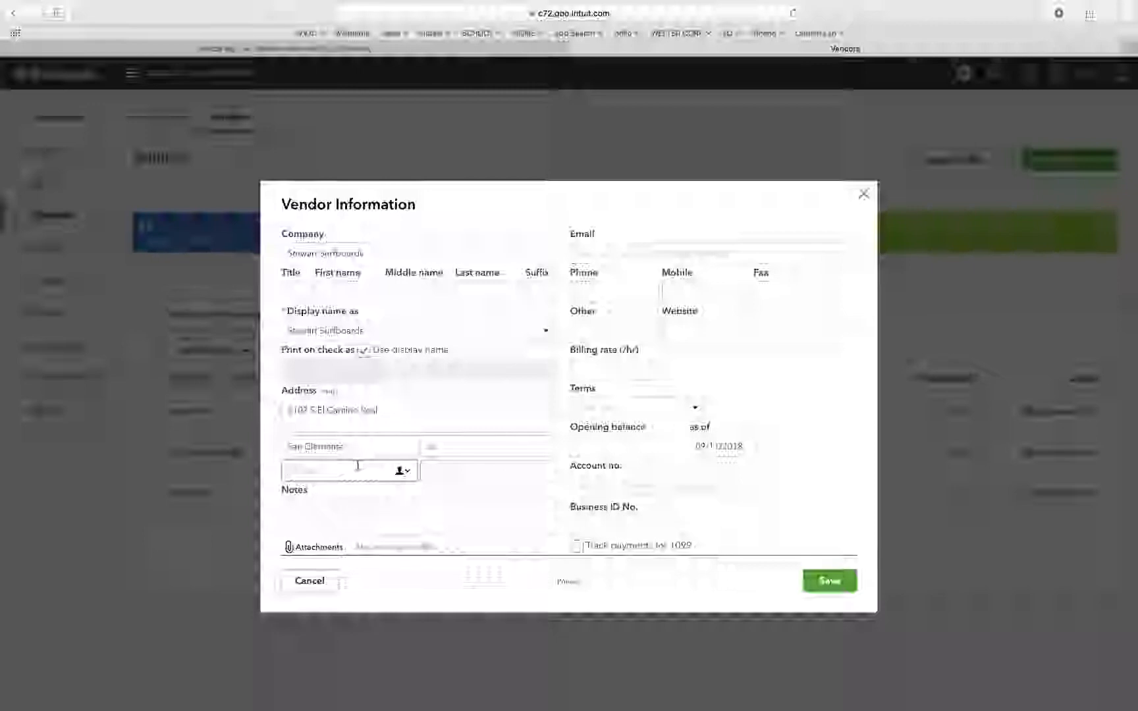
pyautogui.write('92')
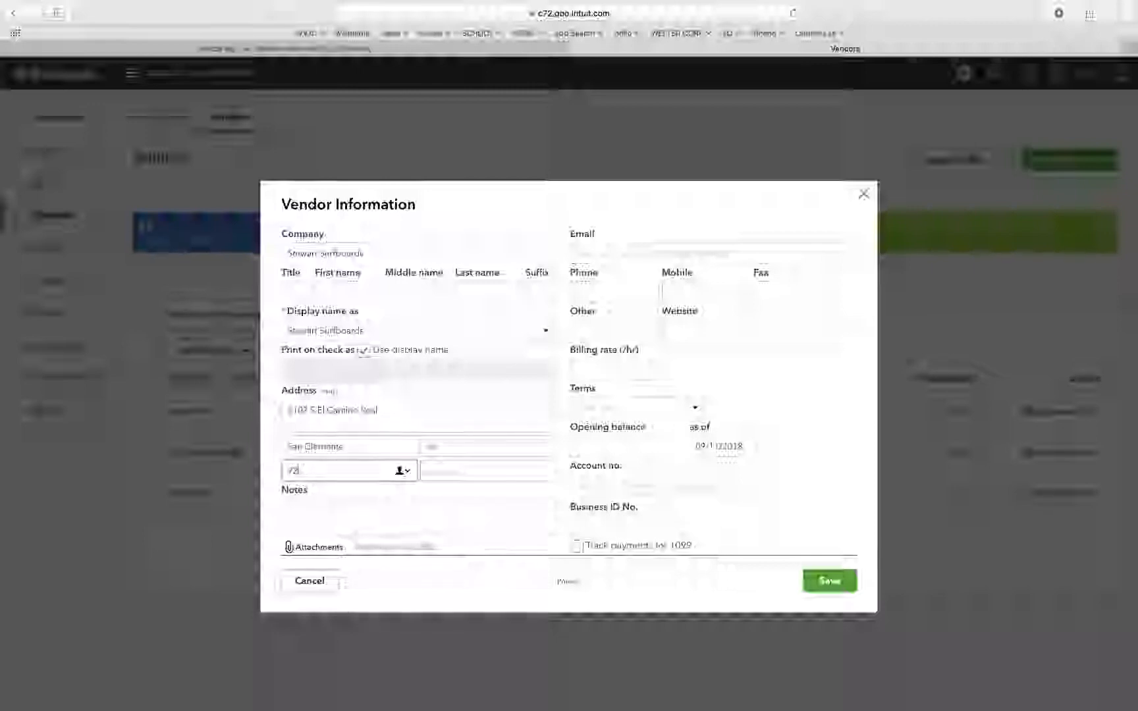
pyautogui.write('672')
pyautogui.click(377, 489)
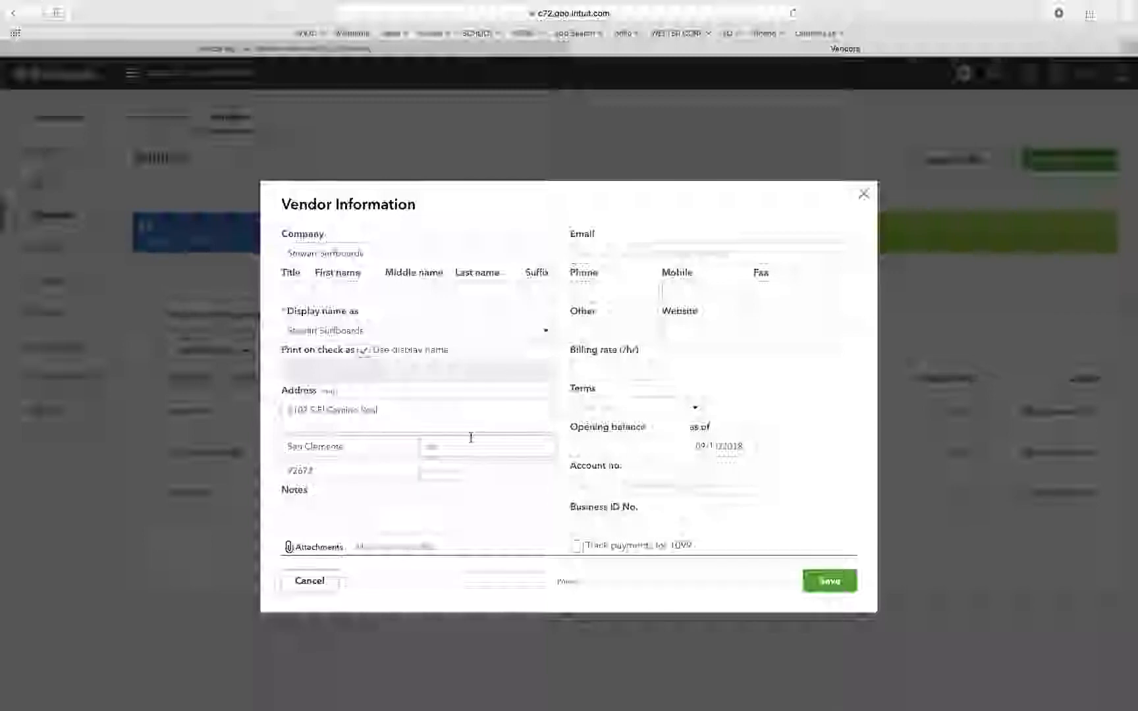
# Set the vendor's payment terms to Net 30 and save it
pyautogui.click(700, 408)
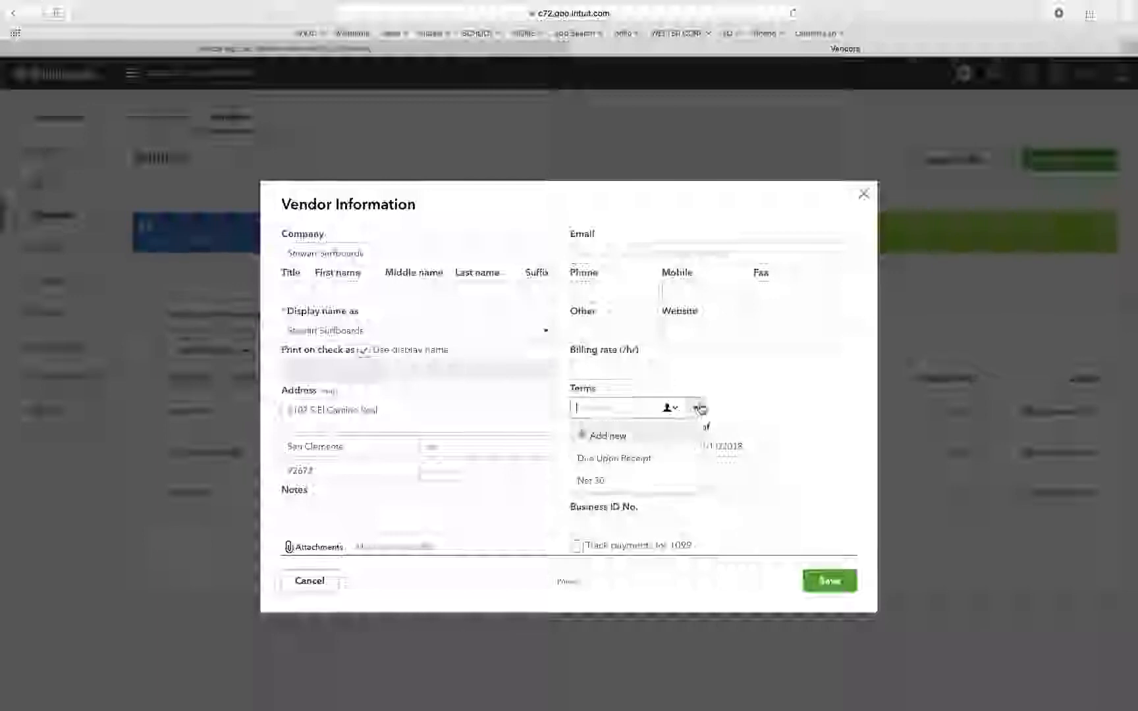
pyautogui.click(596, 481)
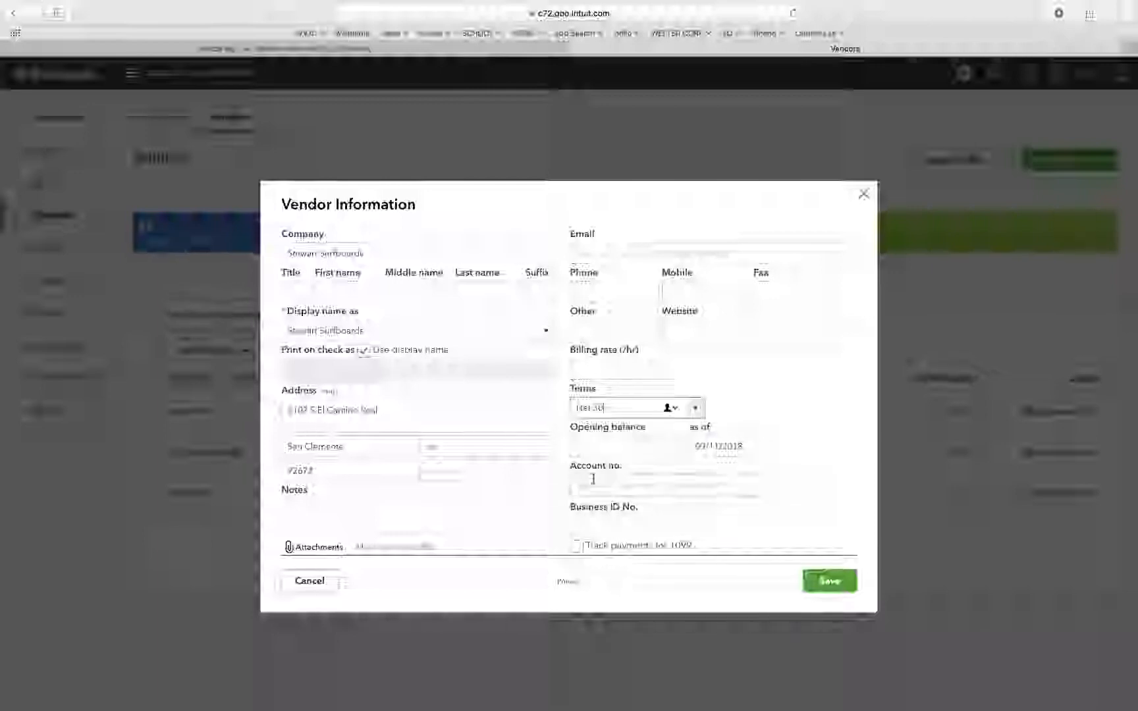
pyautogui.click(757, 380)
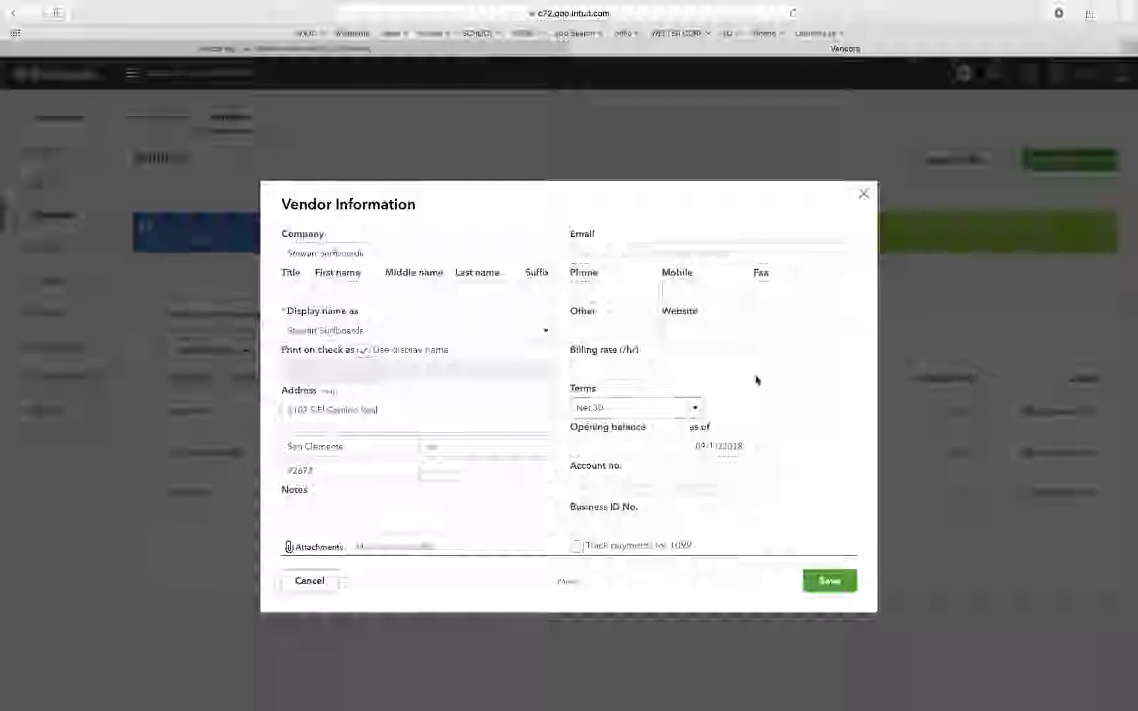
pyautogui.click(696, 411)
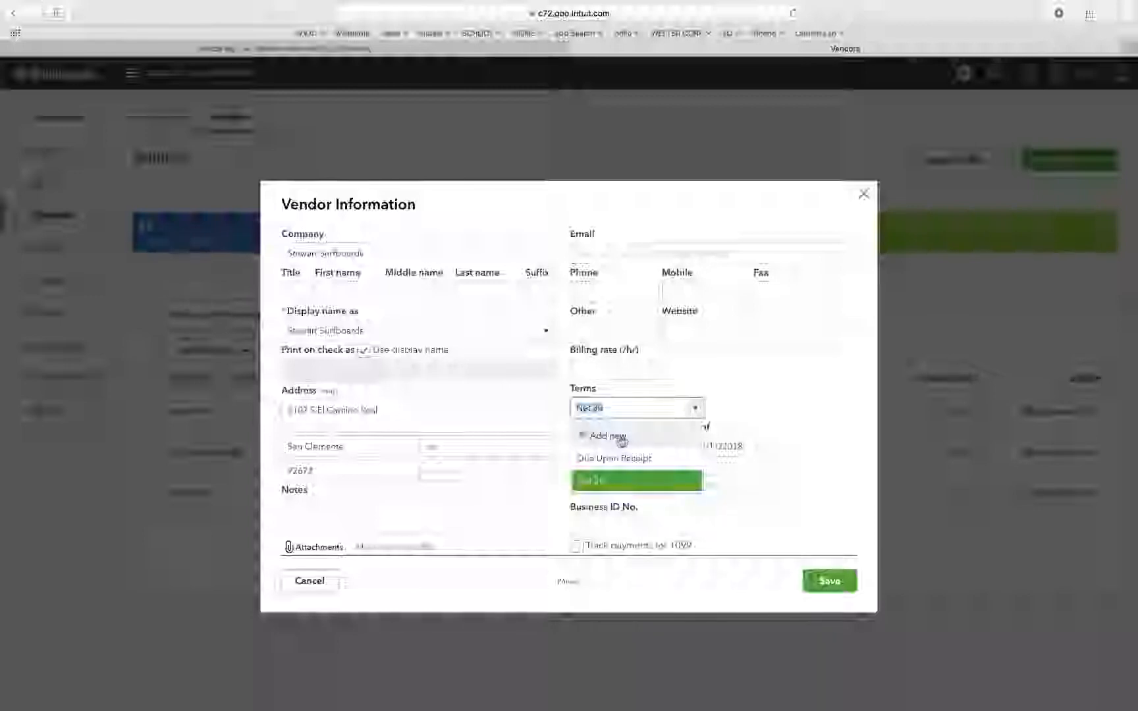
pyautogui.click(761, 377)
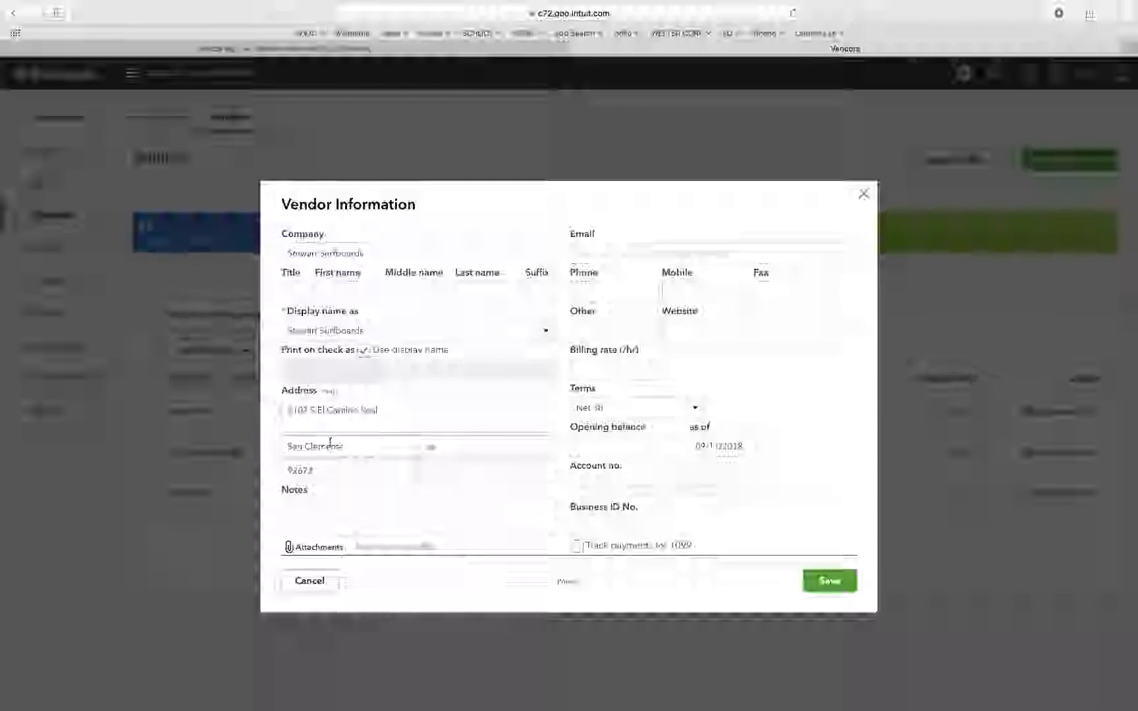
pyautogui.click(828, 582)
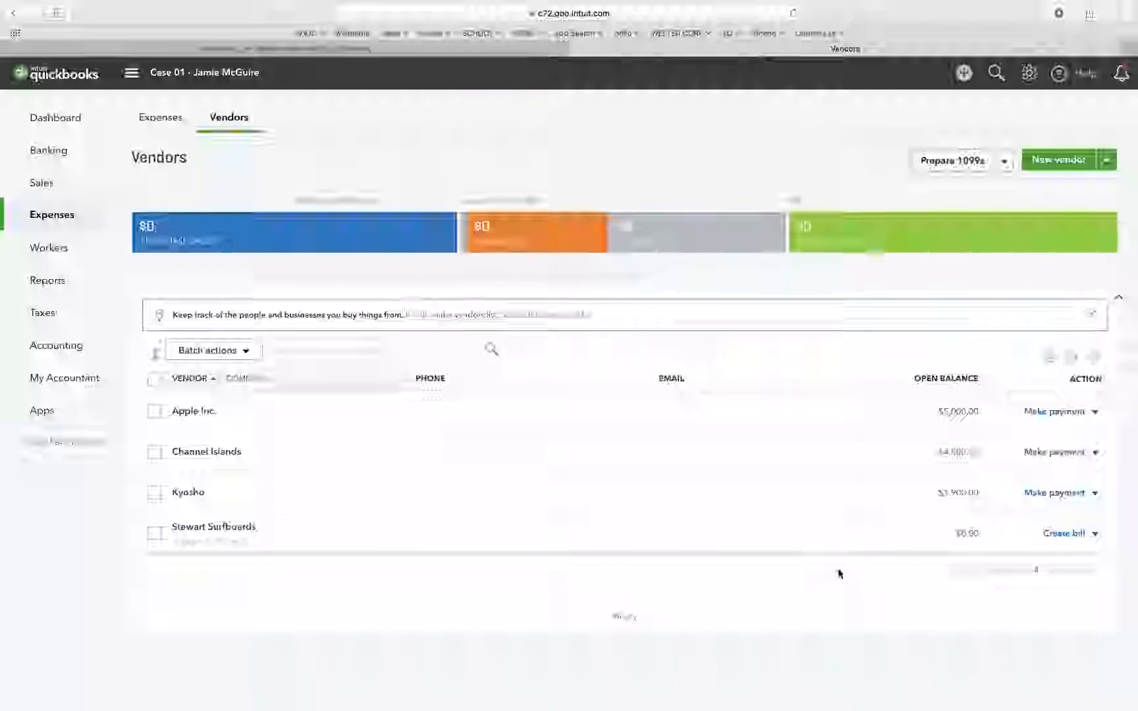
# Start a new vendor named Village Travel with street address 100 S El Camino Real
pyautogui.click(1059, 160)
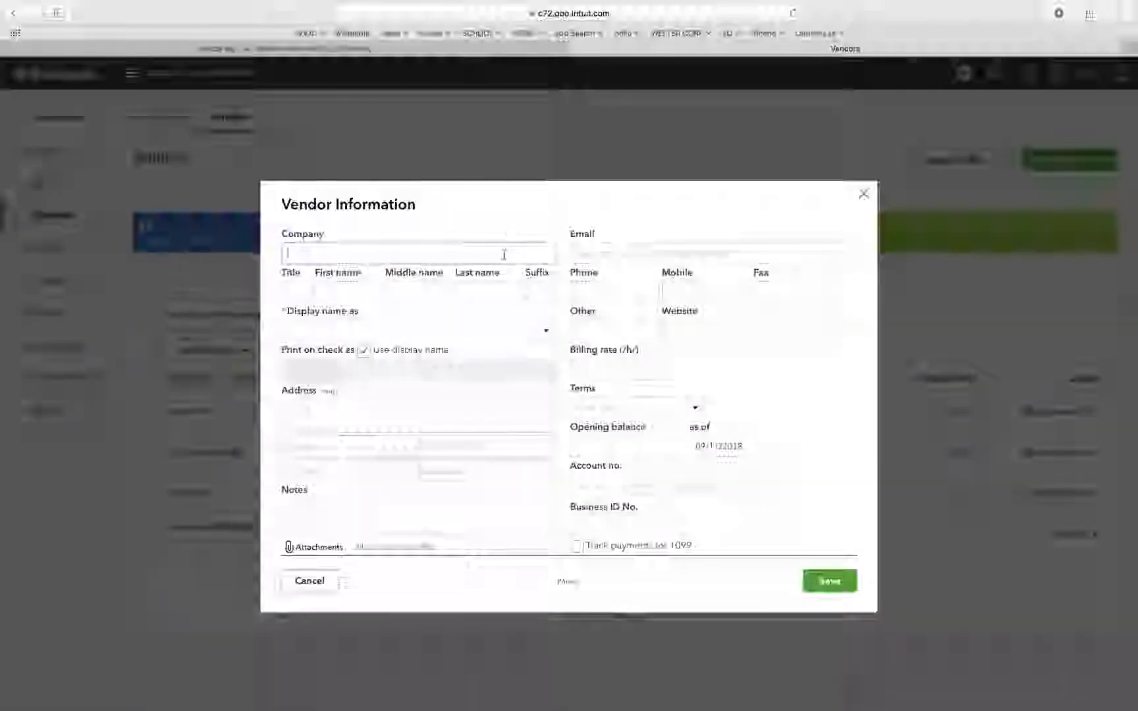
pyautogui.write('Village')
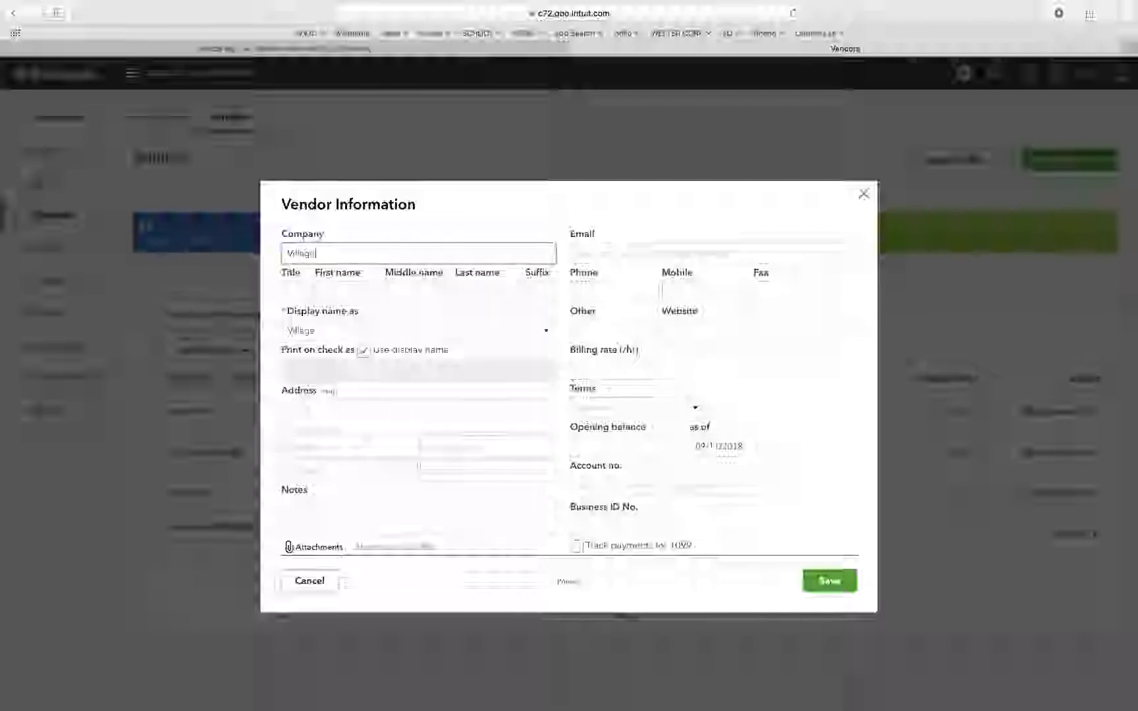
pyautogui.write(' Travel')
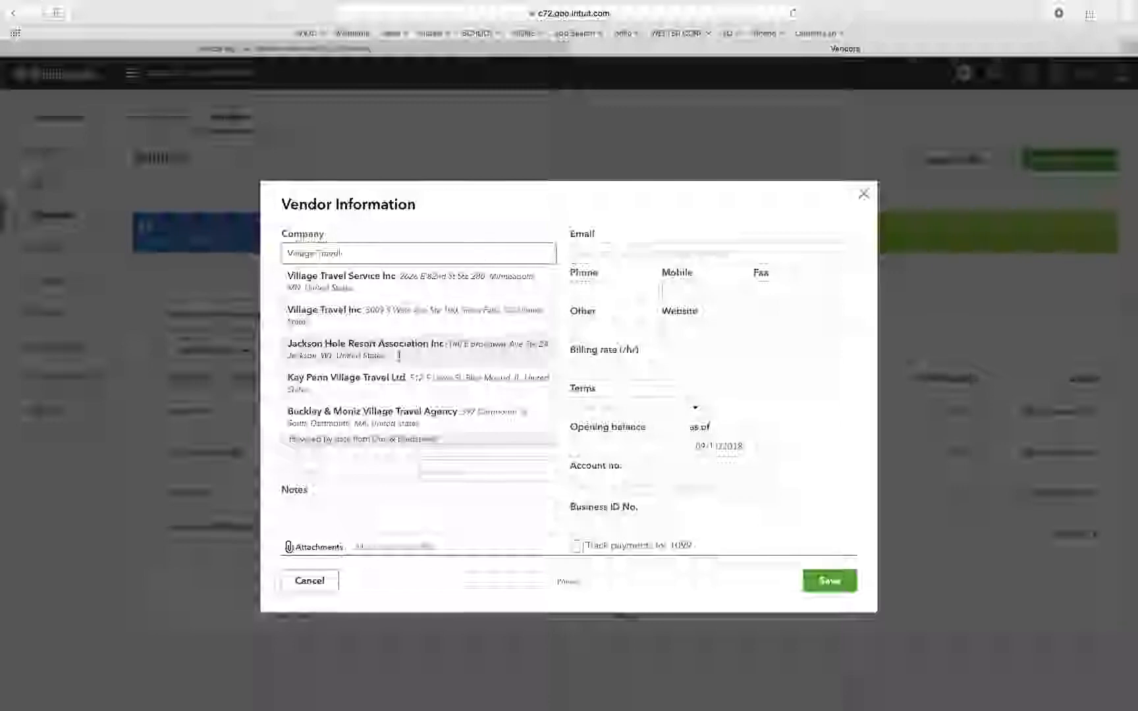
pyautogui.click(270, 288)
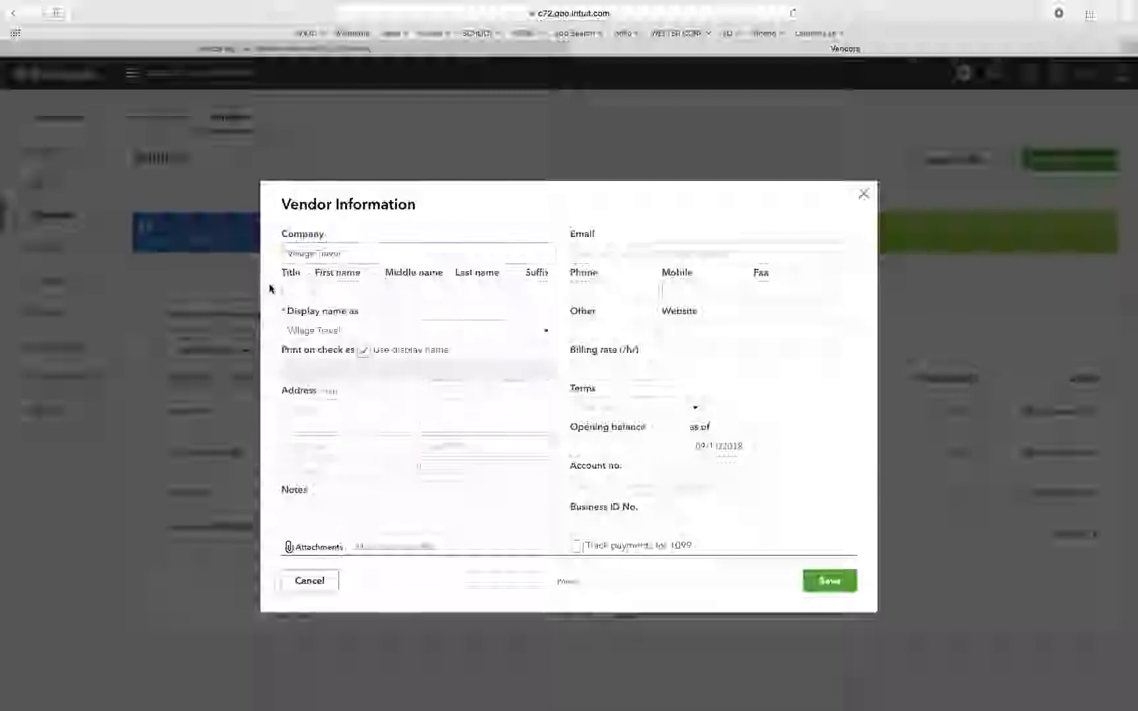
pyautogui.click(298, 401)
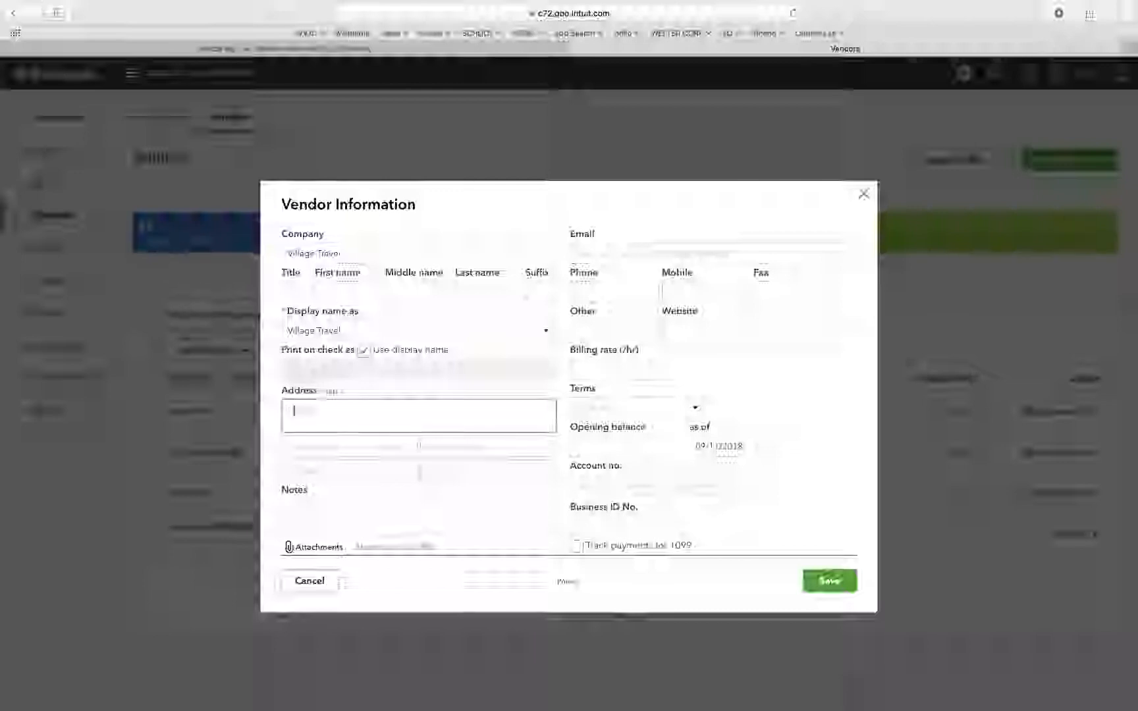
pyautogui.write('100 S')
pyautogui.press('BackSpace')
pyautogui.write('El Camino Real')
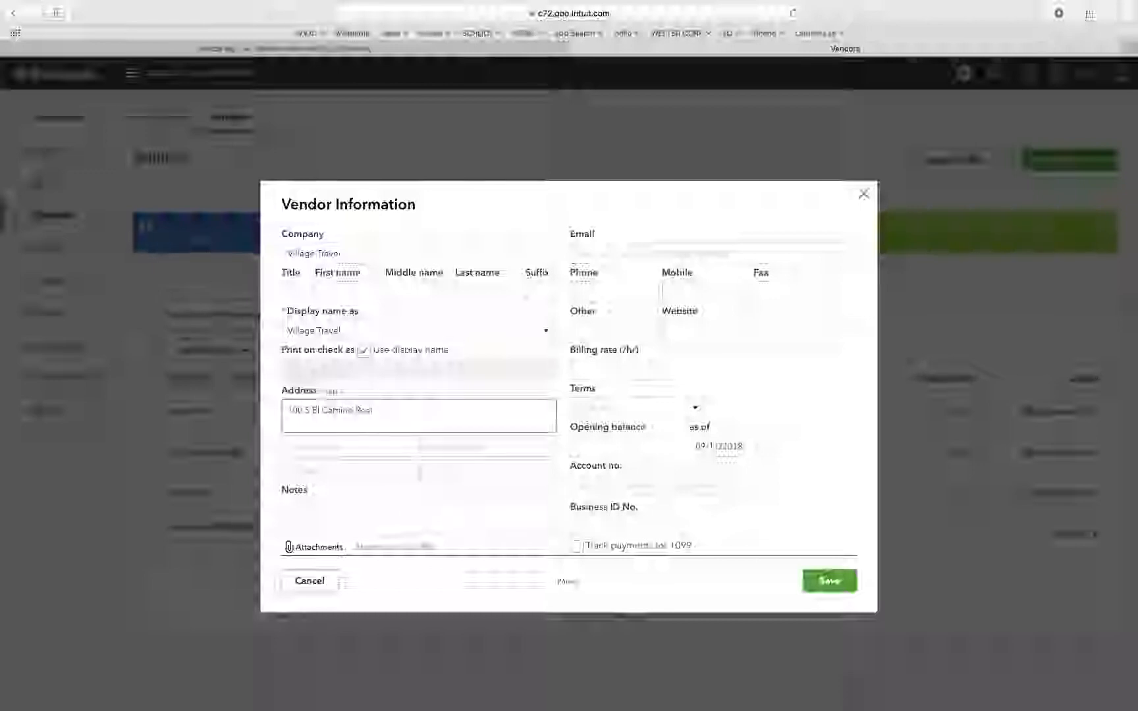
# Fill in city San Clemente, state CA and ZIP 92672 for Village Travel
pyautogui.press('Tab')
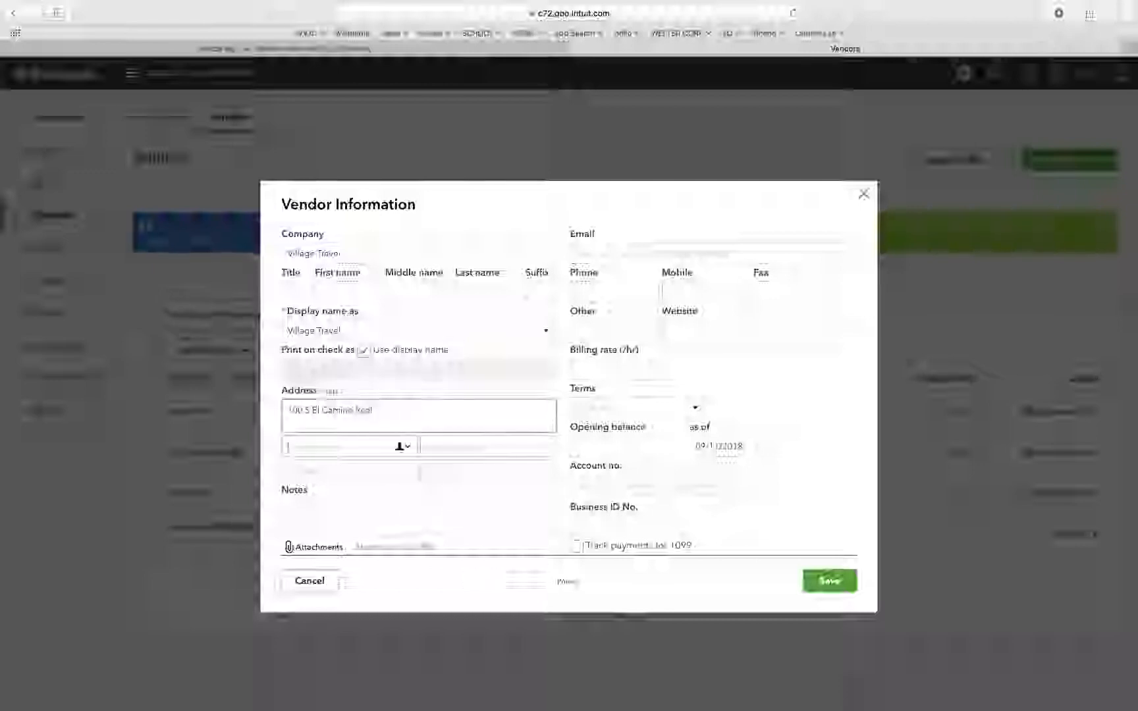
pyautogui.write('San Clemen')
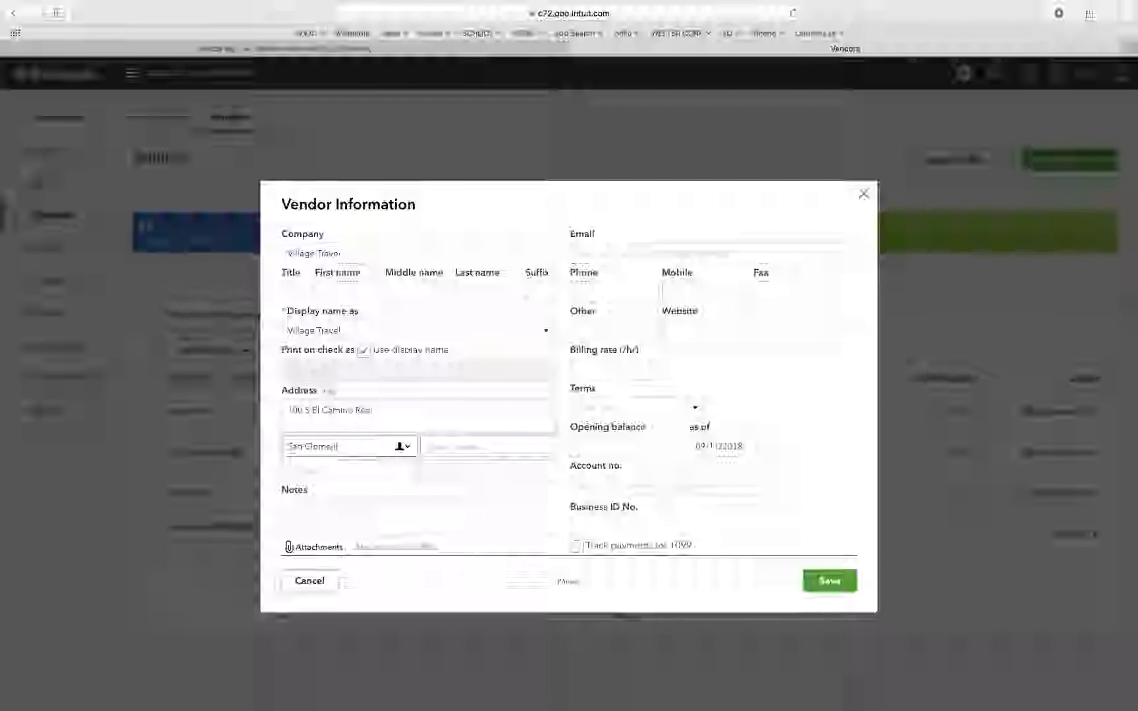
pyautogui.write('te')
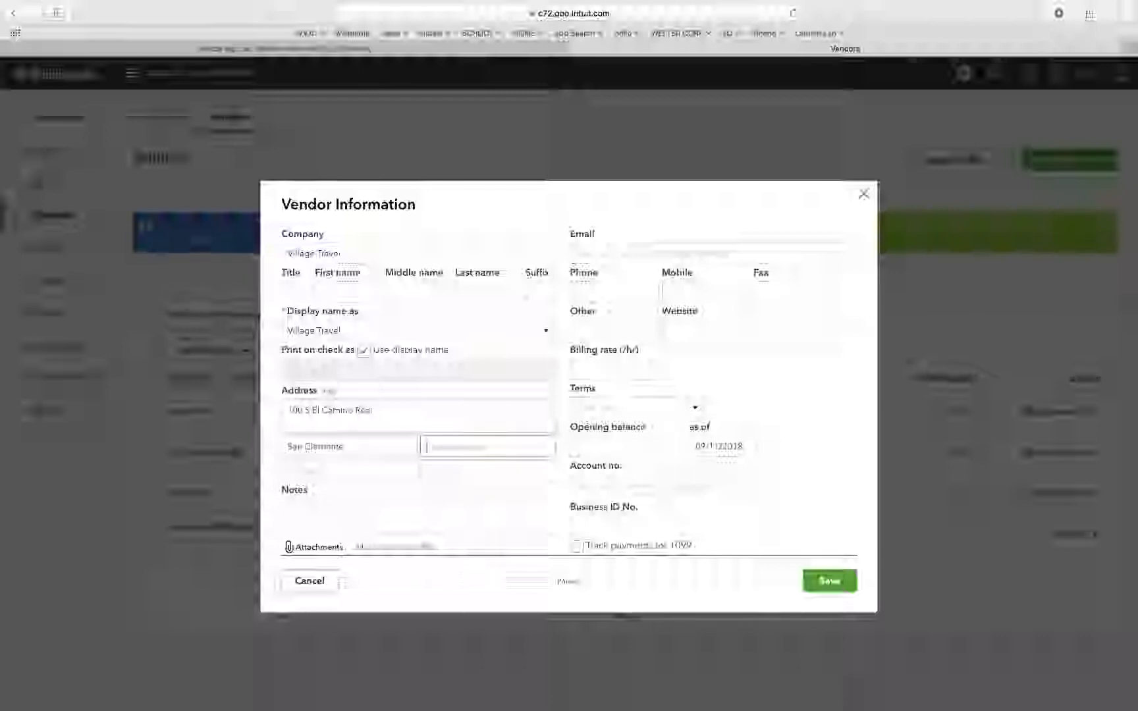
pyautogui.write('CA')
pyautogui.press('Tab')
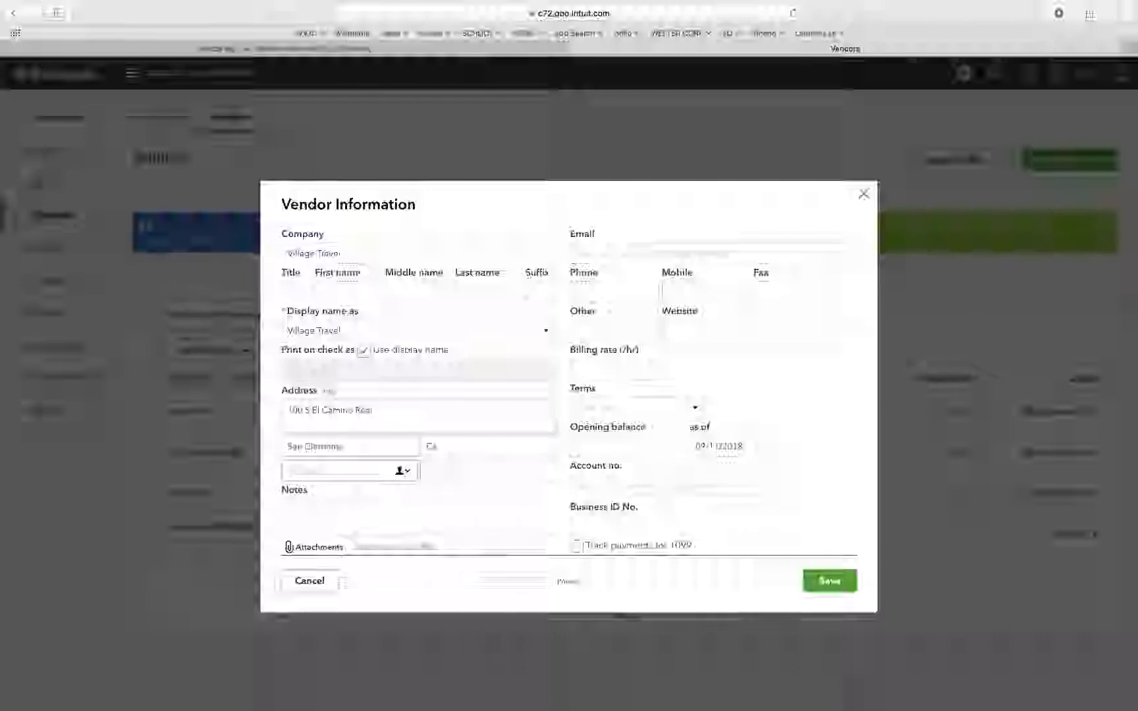
pyautogui.hotkey('shift', 'Tab')
pyautogui.write('CA')
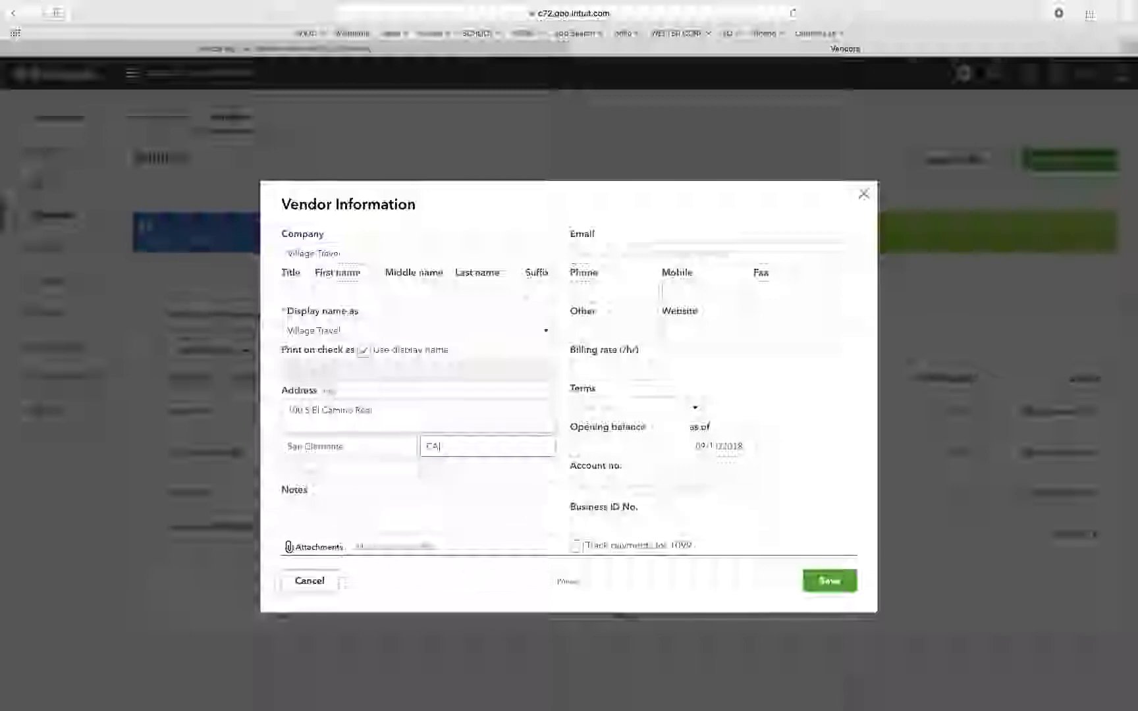
pyautogui.press('Tab')
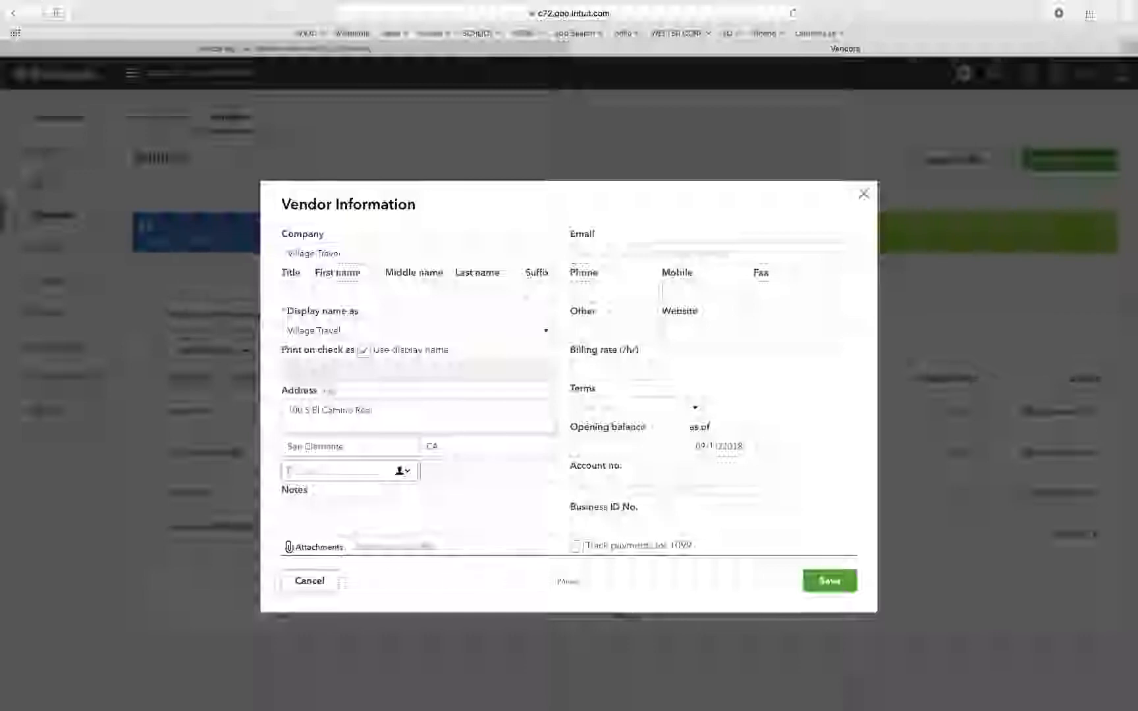
pyautogui.write('92672')
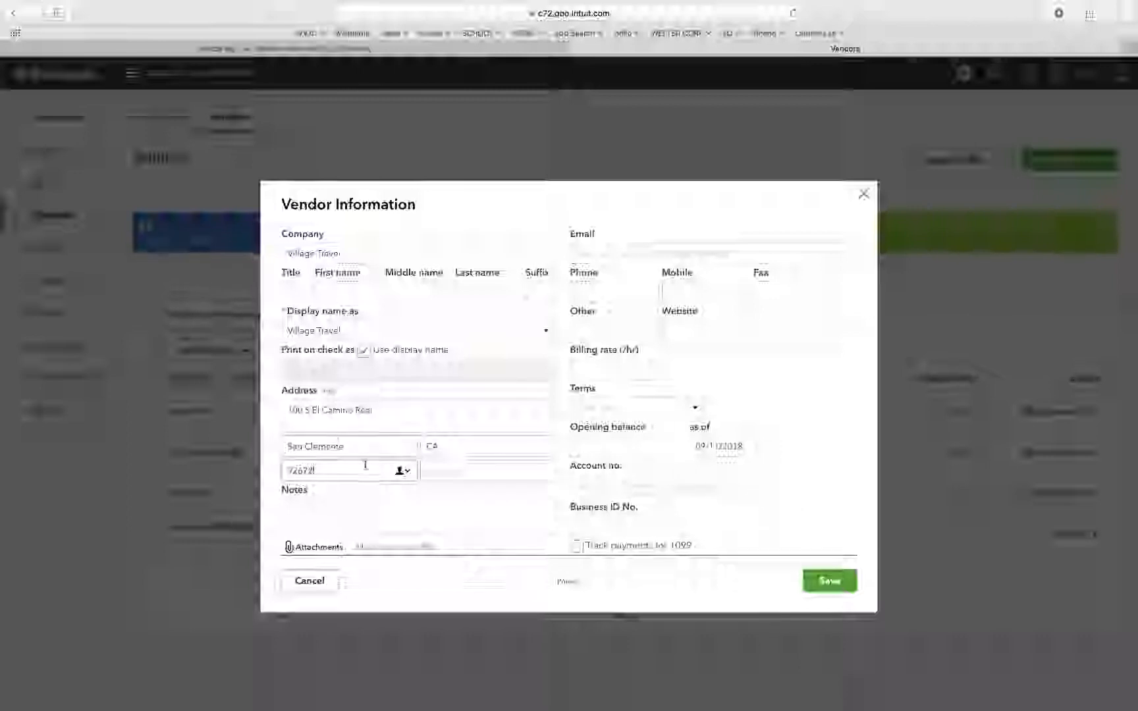
# Give Village Travel Due Upon Receipt payment terms and save the vendor
pyautogui.click(397, 495)
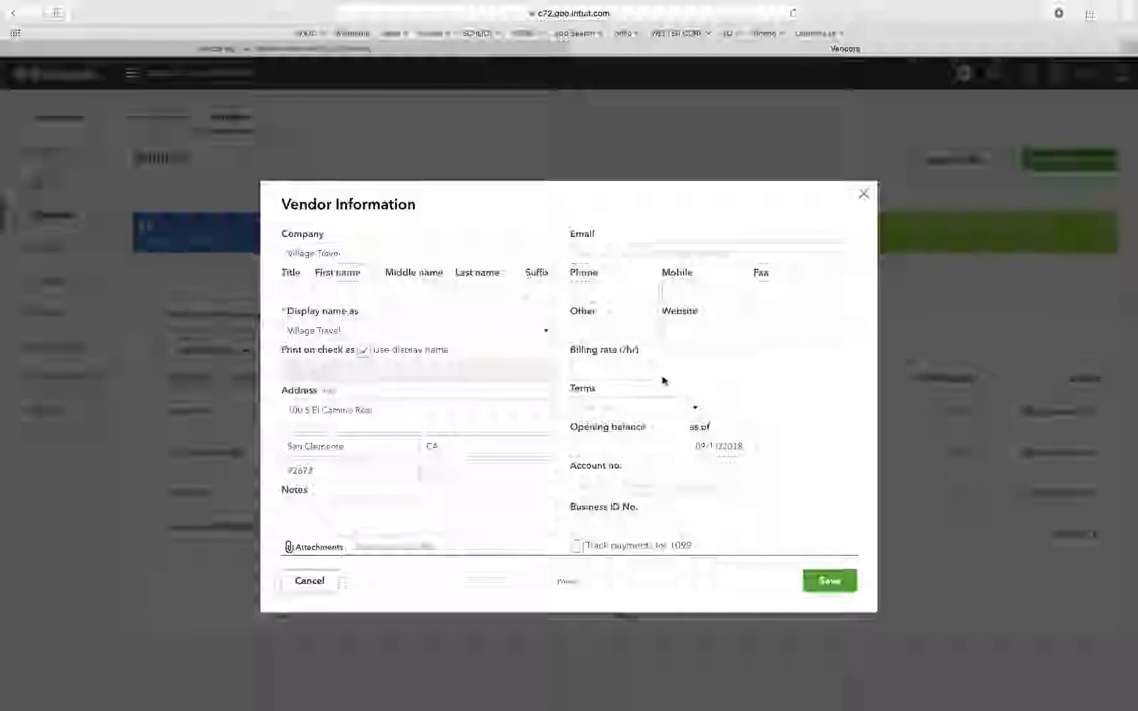
pyautogui.click(693, 408)
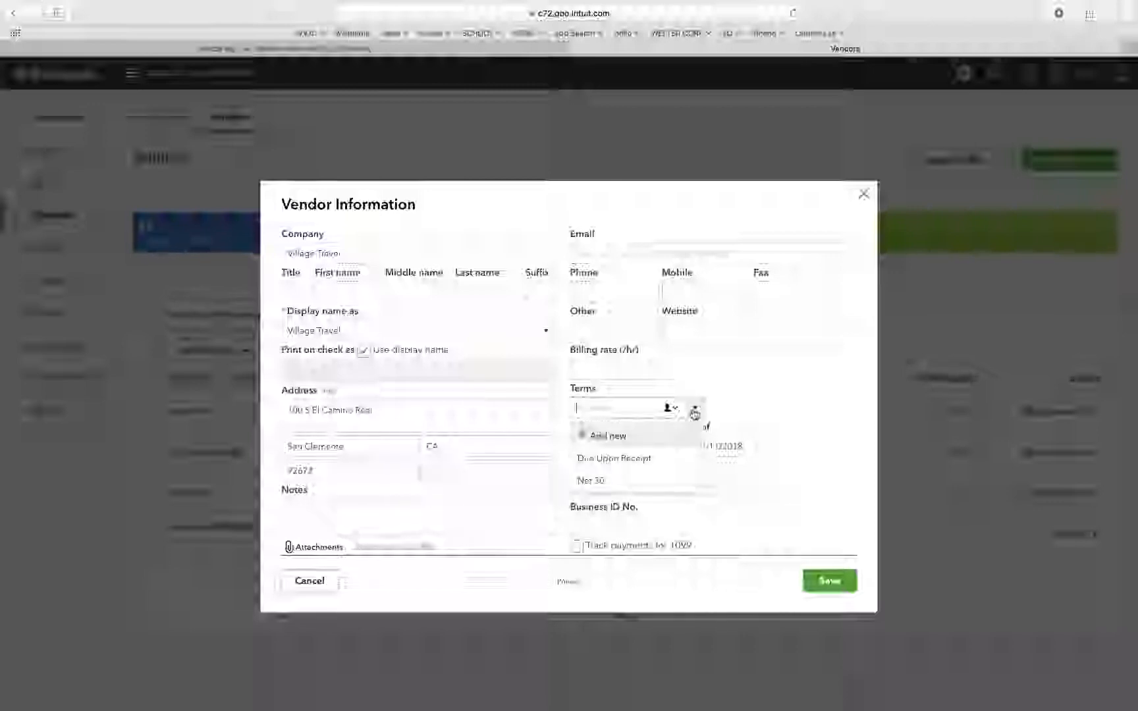
pyautogui.click(619, 461)
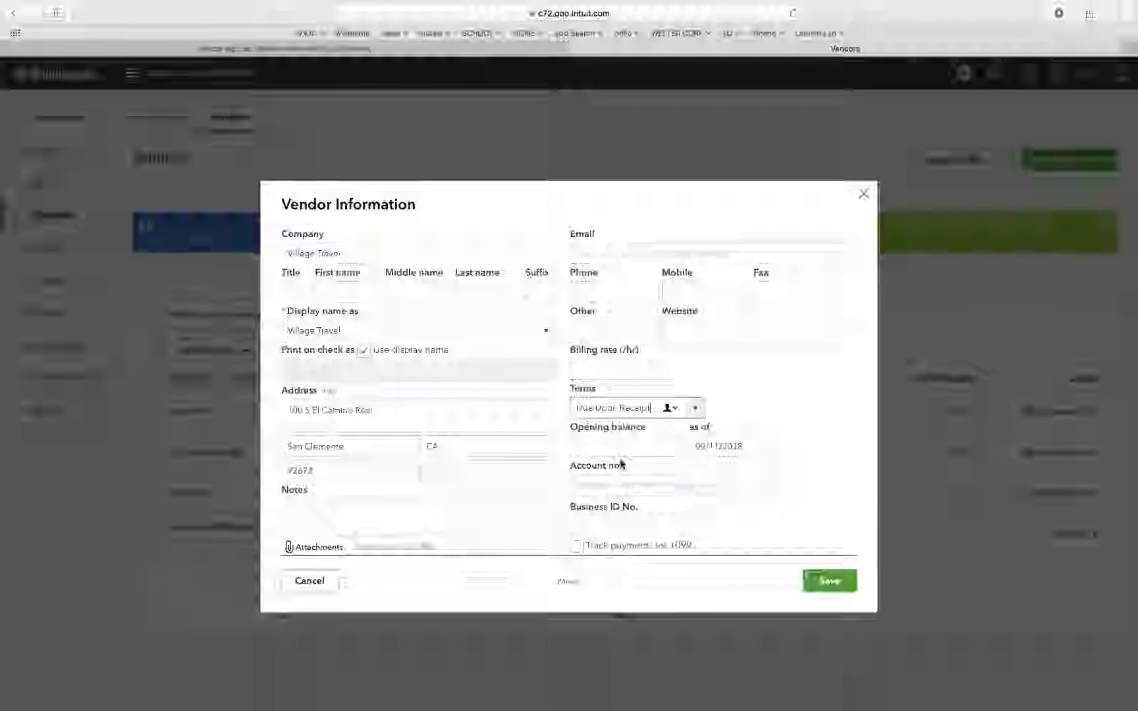
pyautogui.click(765, 392)
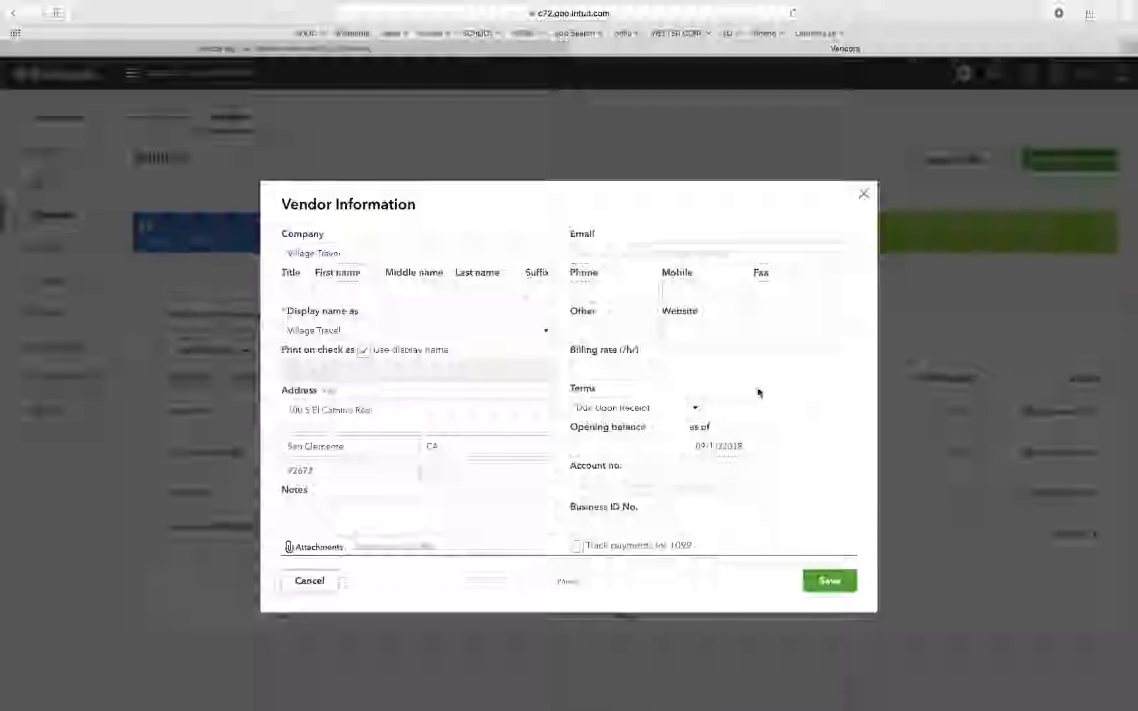
pyautogui.click(831, 583)
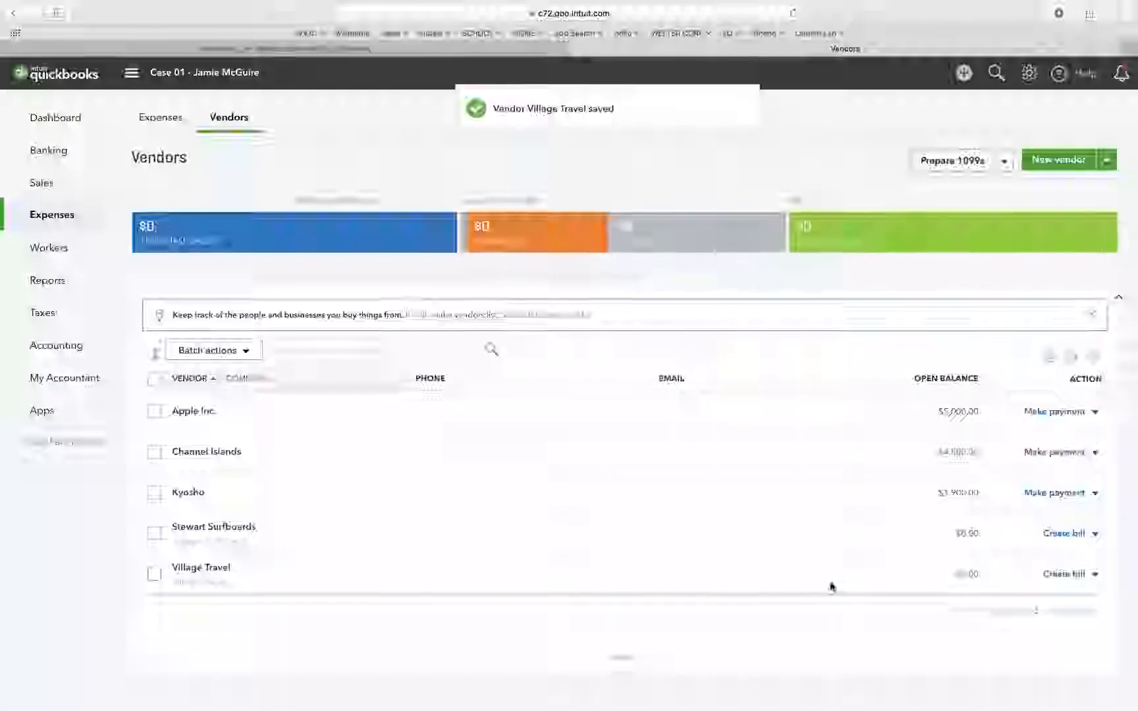
# Start a new vendor named Office Depot, printing its display name on checks
pyautogui.click(1047, 161)
pyautogui.write('Offi')
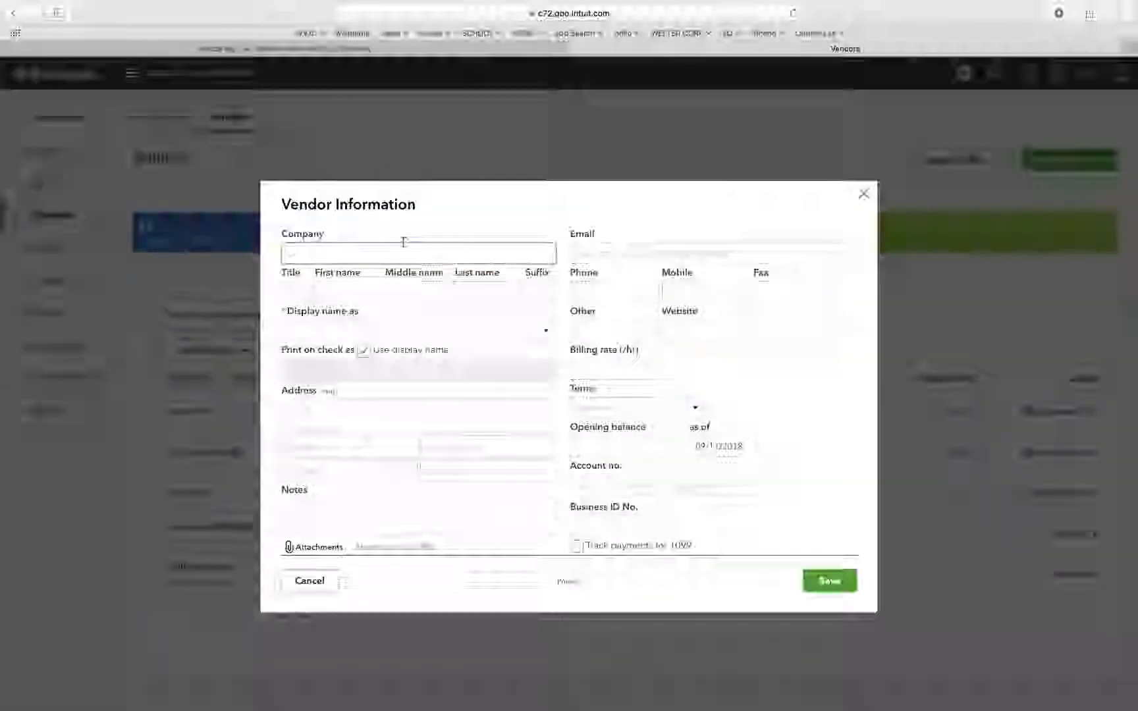
pyautogui.write('ce Dep')
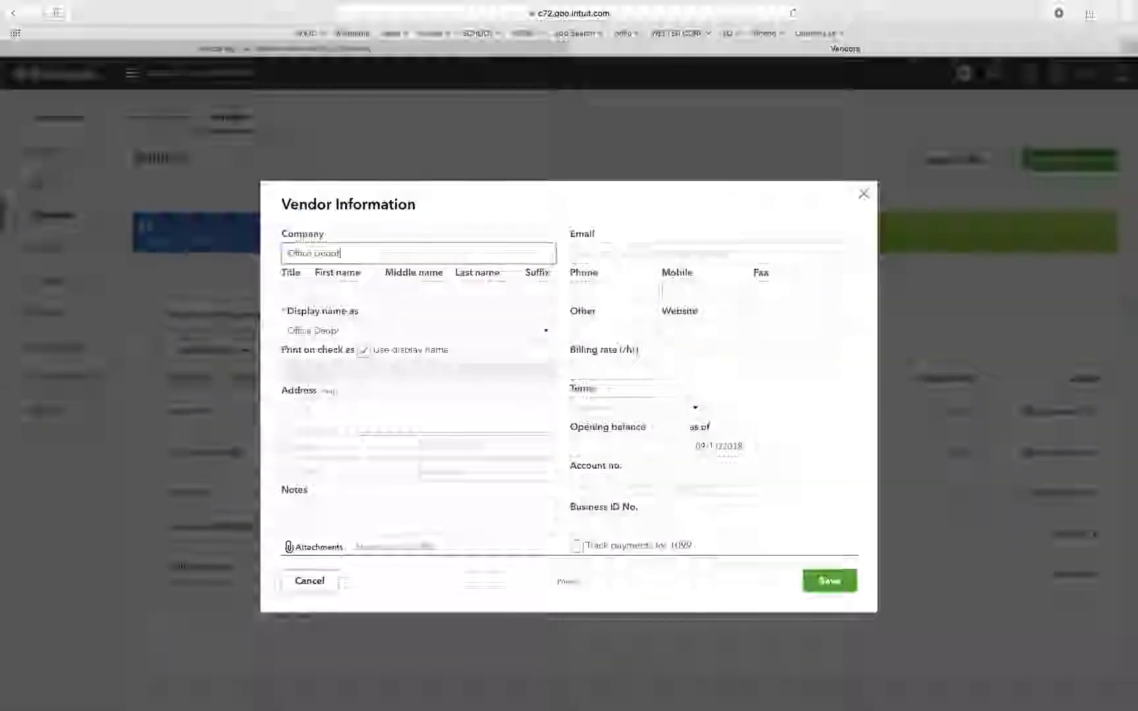
pyautogui.write('ot')
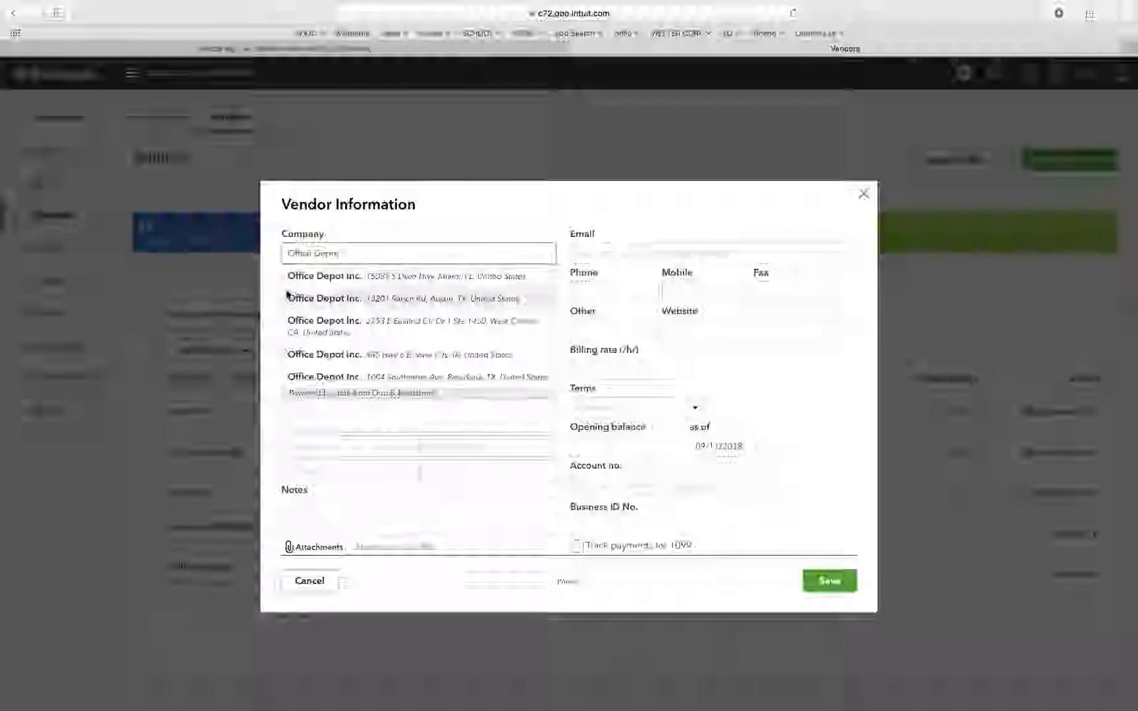
pyautogui.click(267, 303)
pyautogui.click(365, 351)
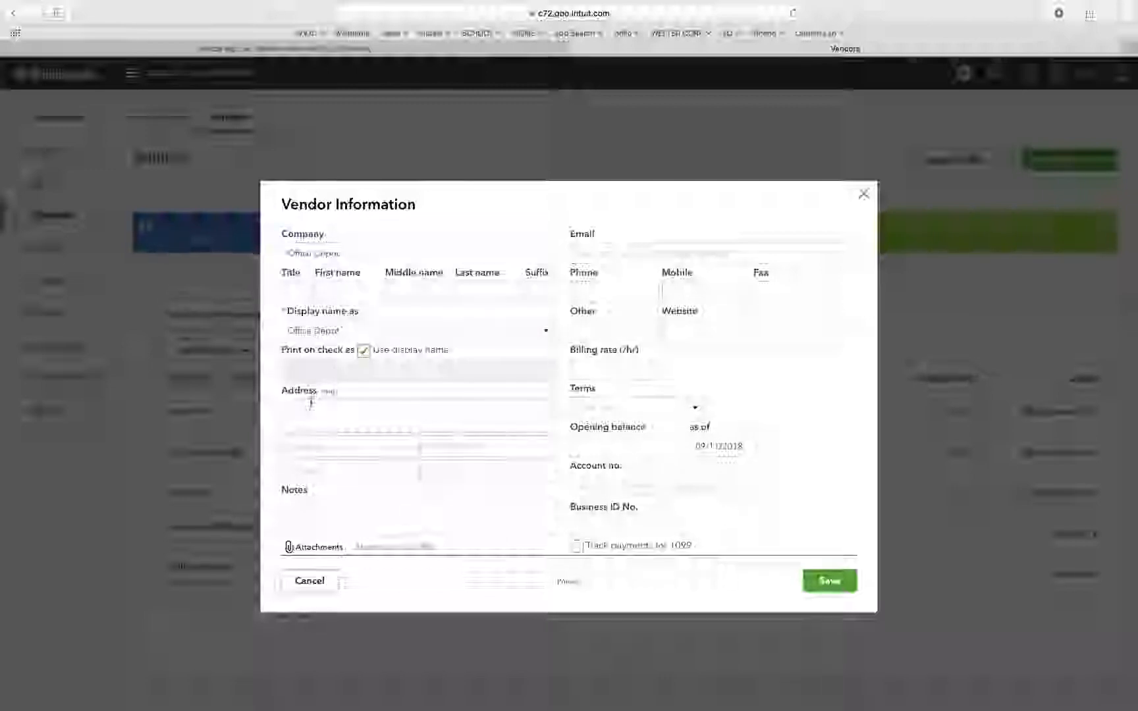
# Enter Office Depot's address 101 Main St, San Diego, CA 92618 and choose Due Upon Receipt terms
pyautogui.click(302, 409)
pyautogui.write('101')
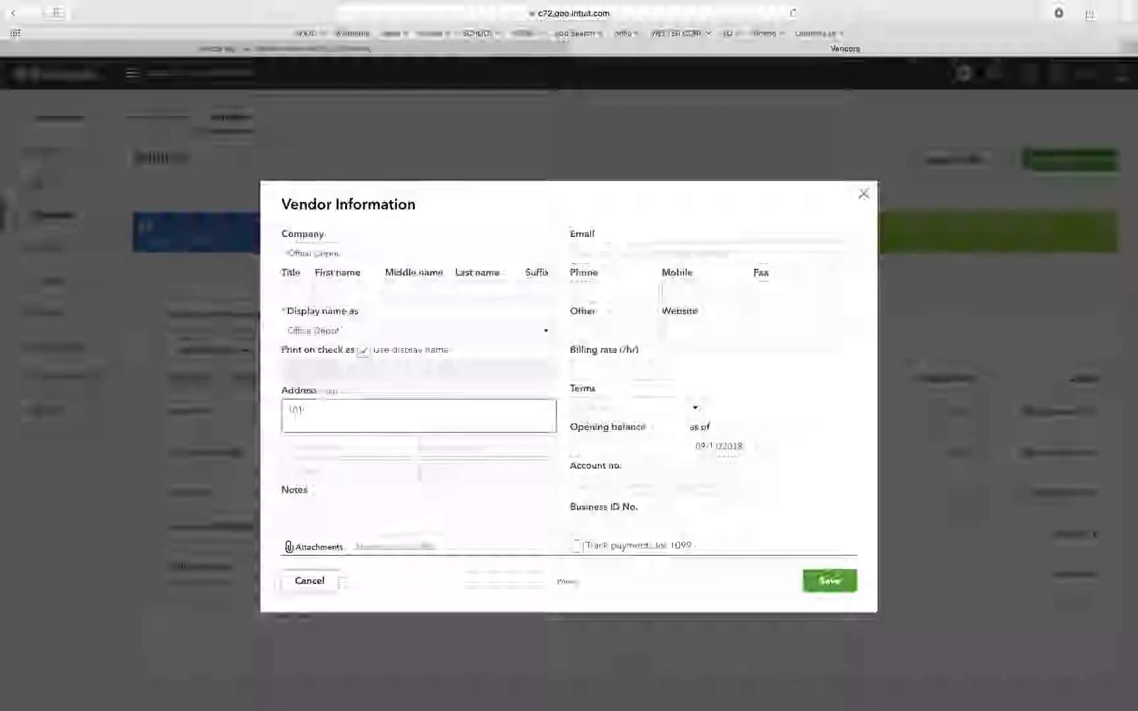
pyautogui.write(' Main St')
pyautogui.press('Tab')
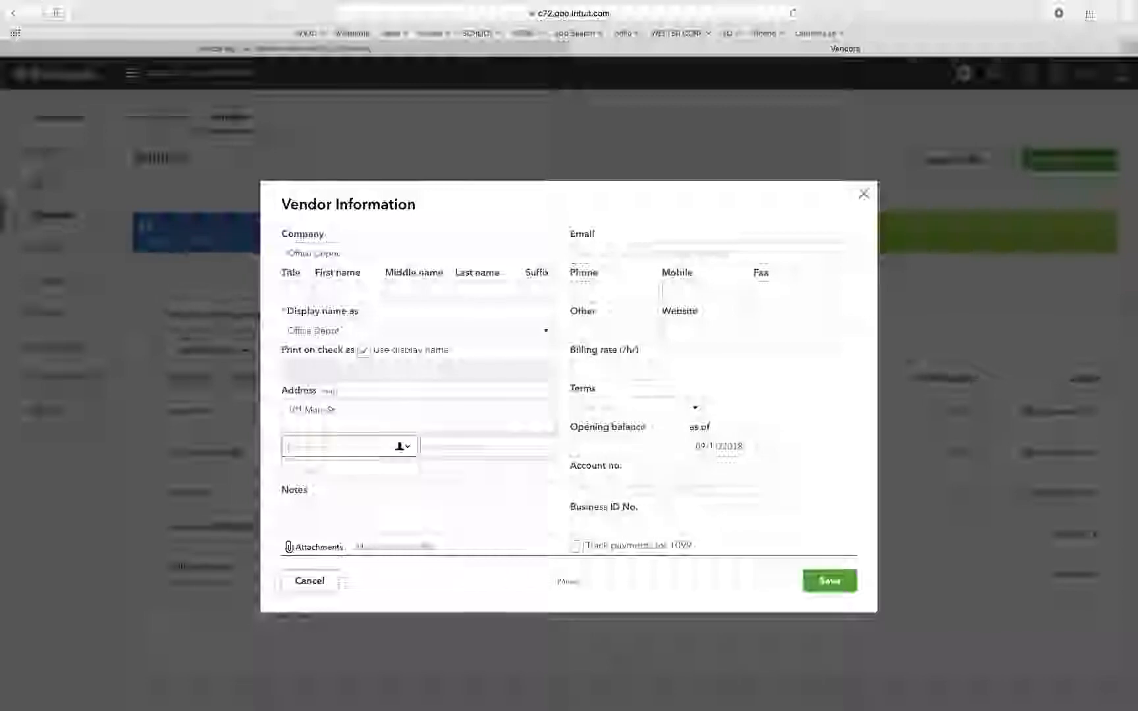
pyautogui.write('San Diego')
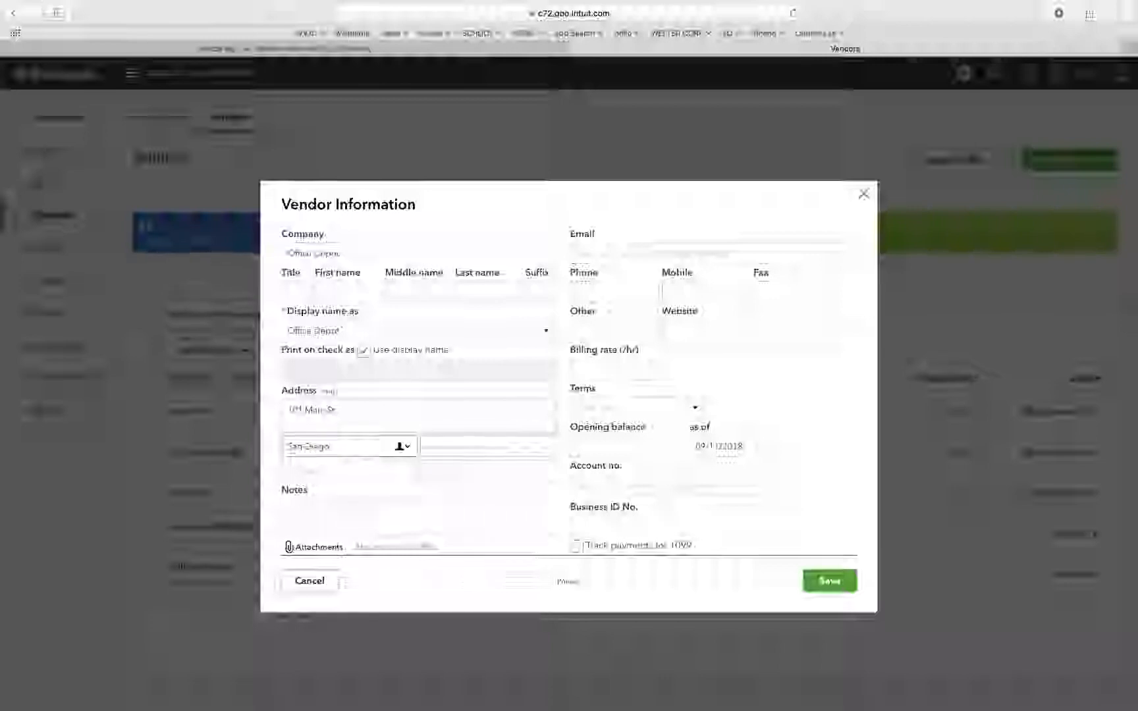
pyautogui.press('Tab')
pyautogui.write('CA')
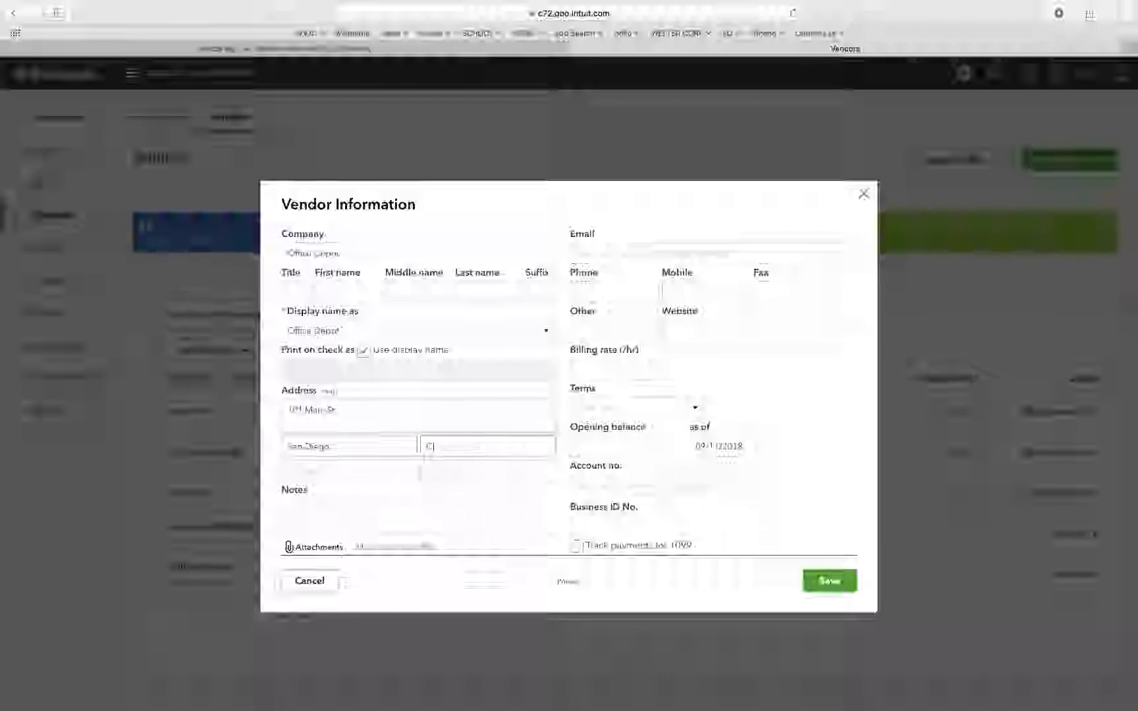
pyautogui.press('Tab')
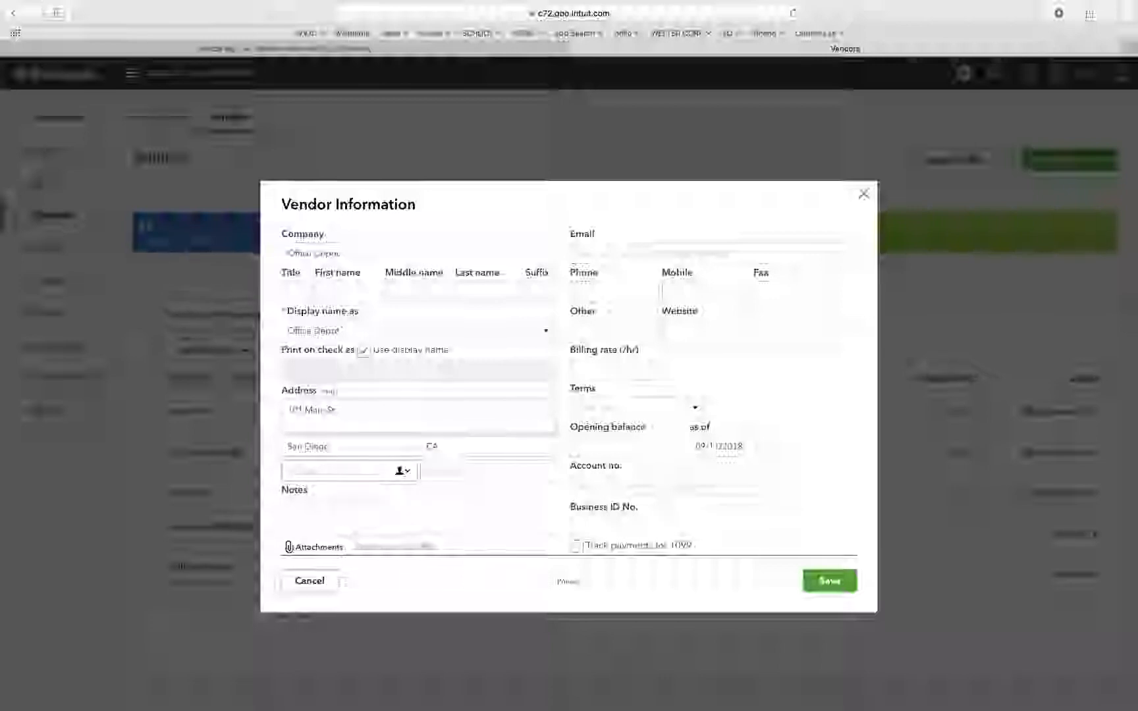
pyautogui.write('92618')
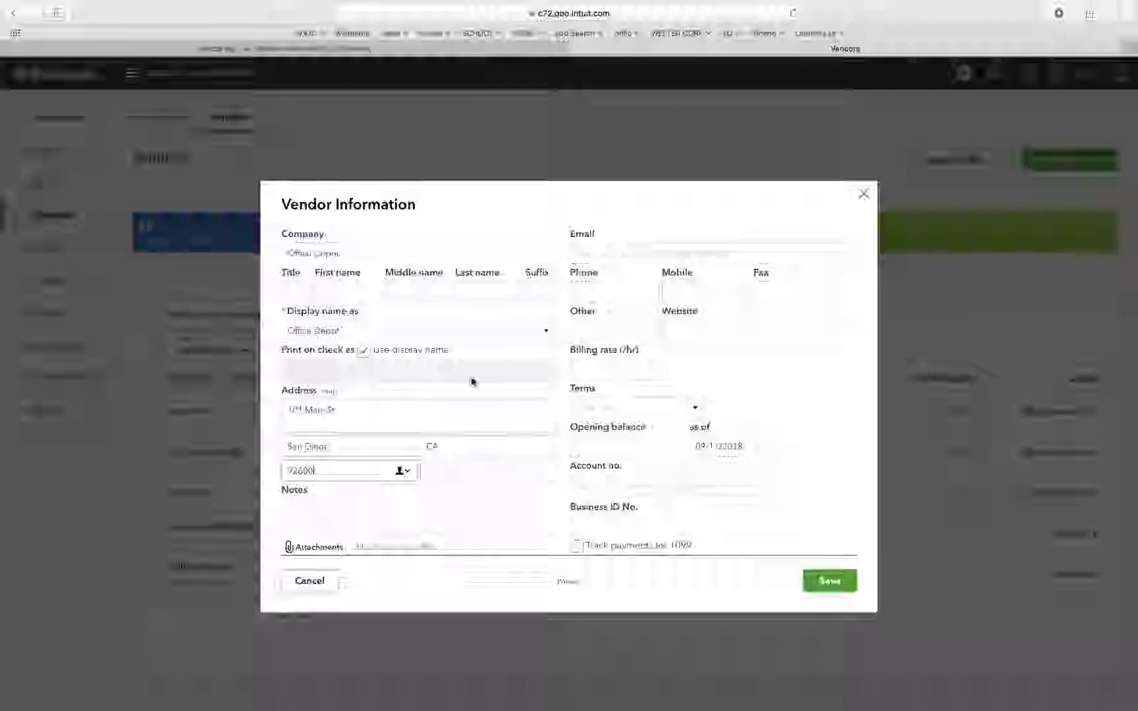
pyautogui.click(700, 413)
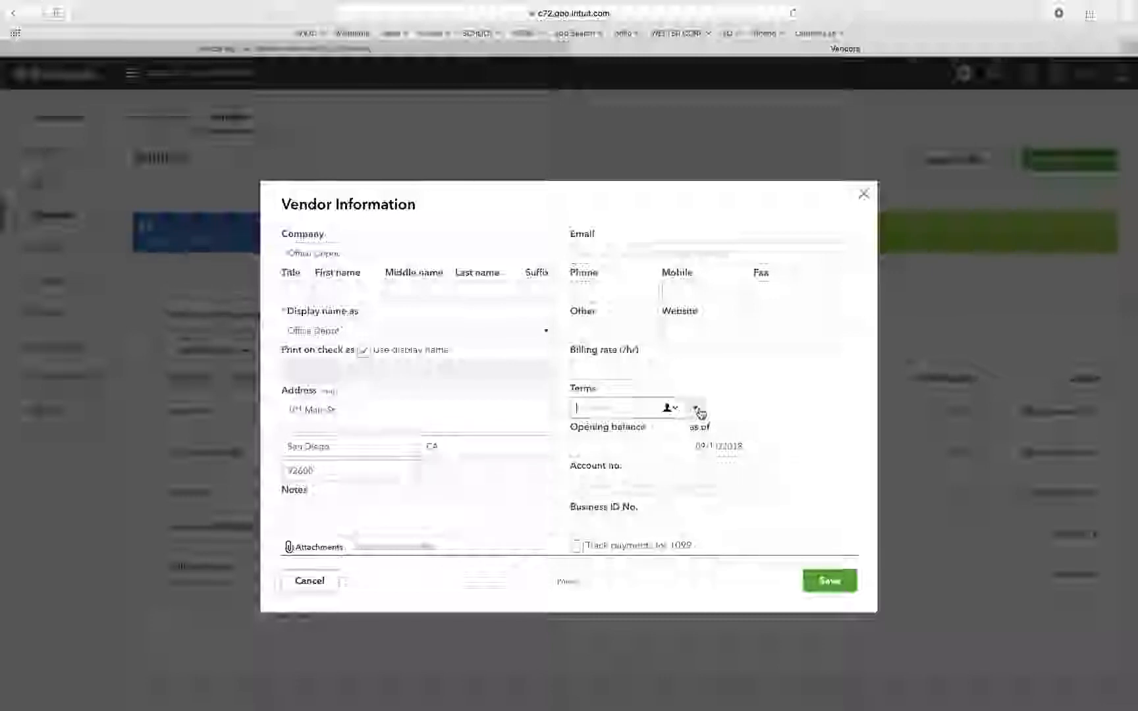
pyautogui.click(637, 462)
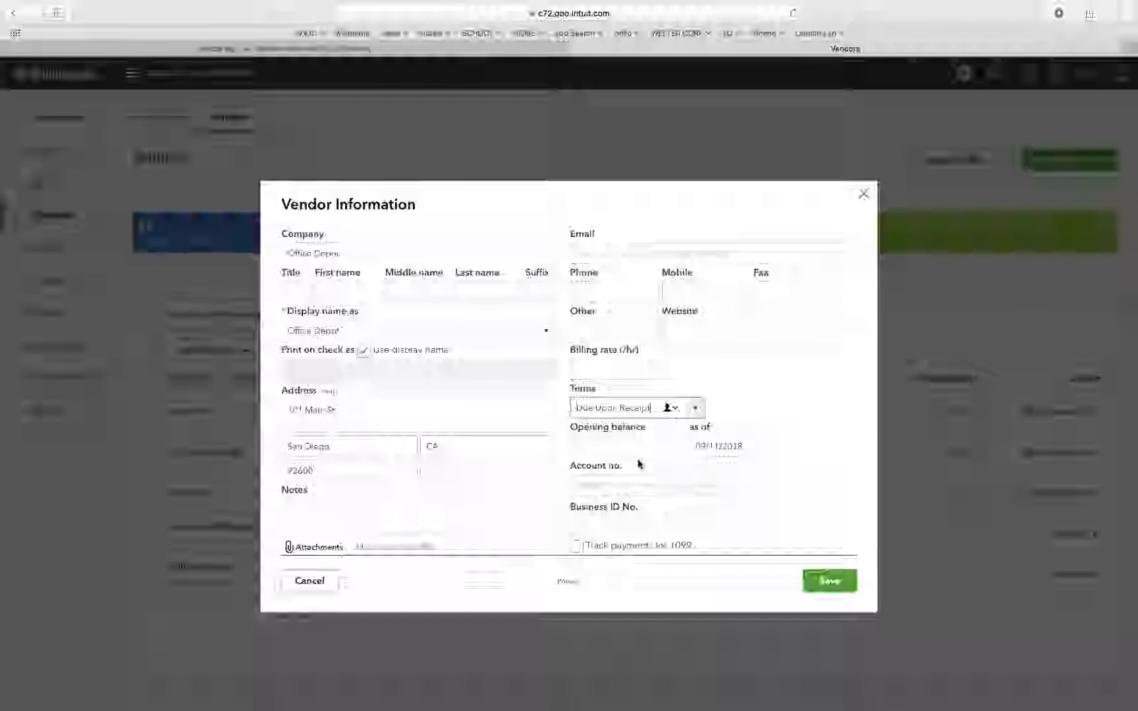
pyautogui.click(783, 392)
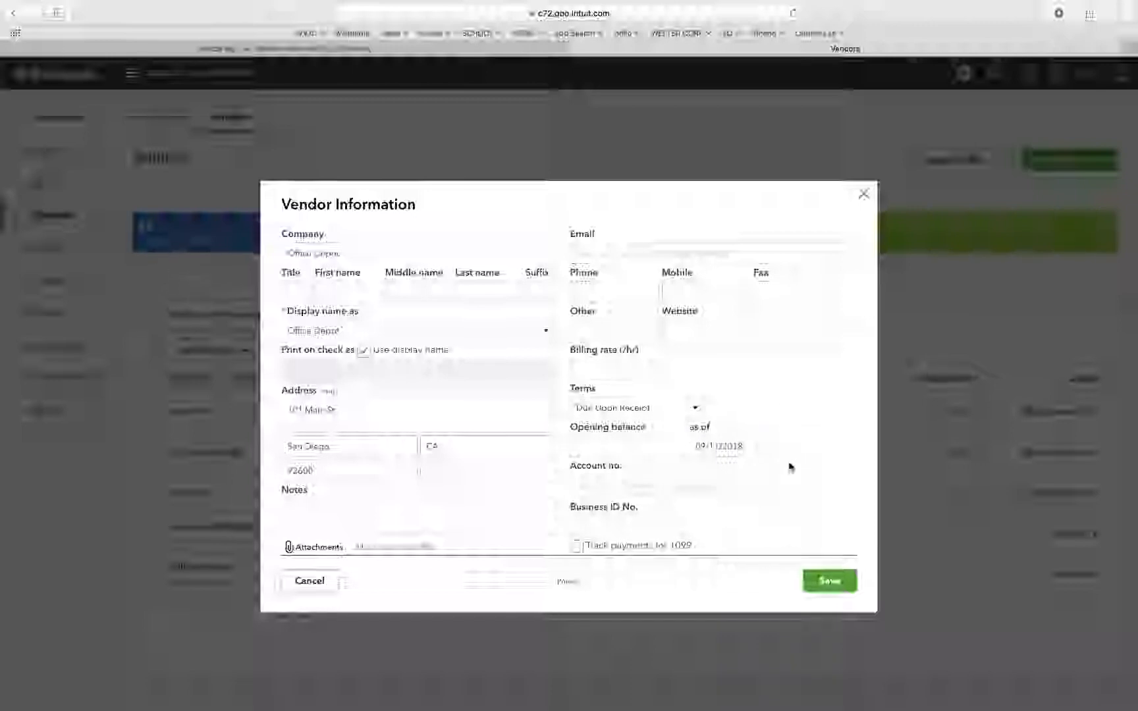
# Save the Office Depot vendor and go to Accounting > Chart of Accounts
pyautogui.click(846, 586)
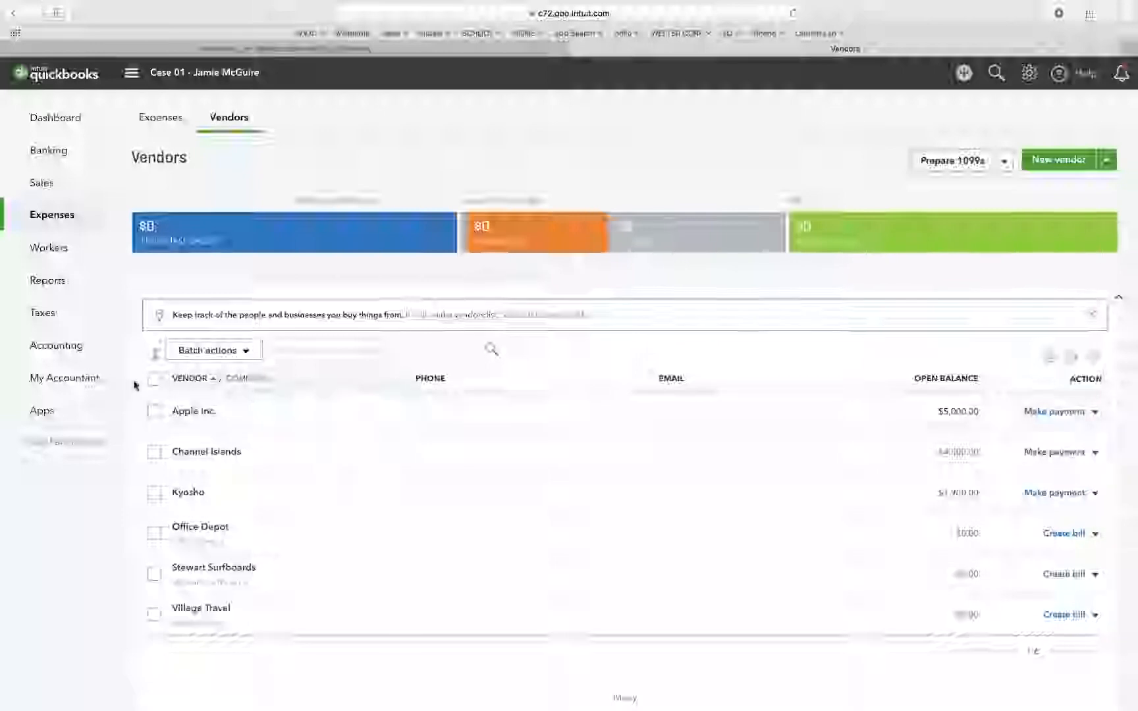
pyautogui.moveTo(30, 349)
pyautogui.click(146, 345)
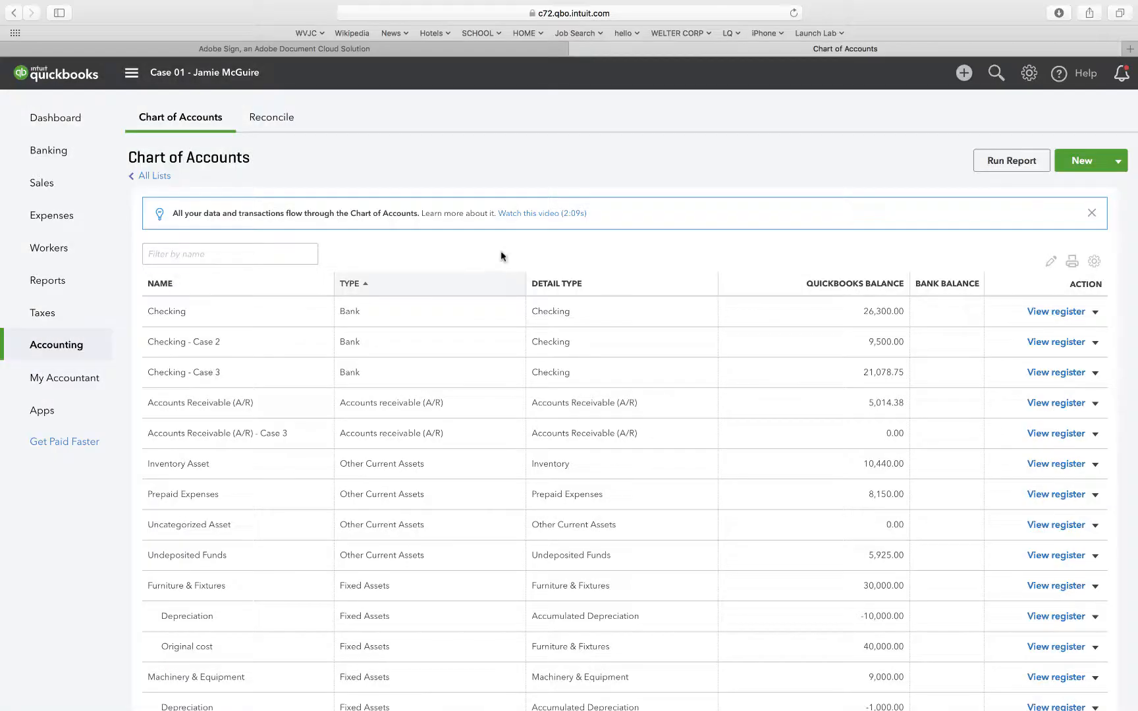
# Create a new Credit Card type account named VISA and save it
pyautogui.click(1079, 166)
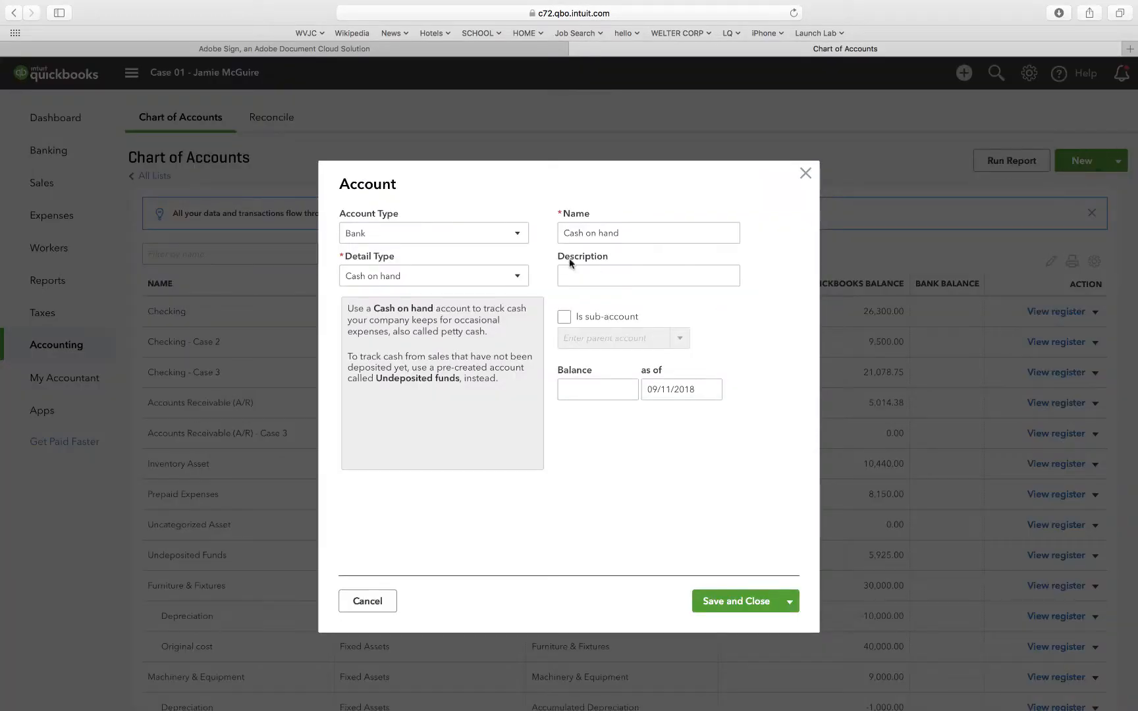
pyautogui.click(472, 237)
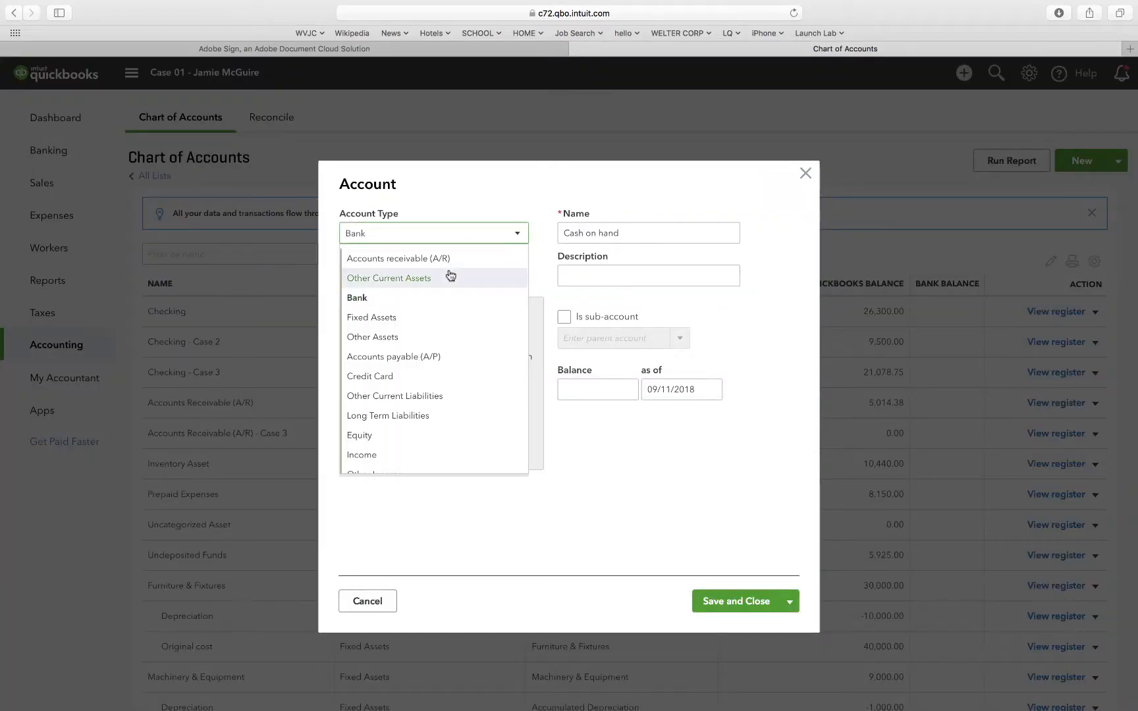
pyautogui.click(389, 379)
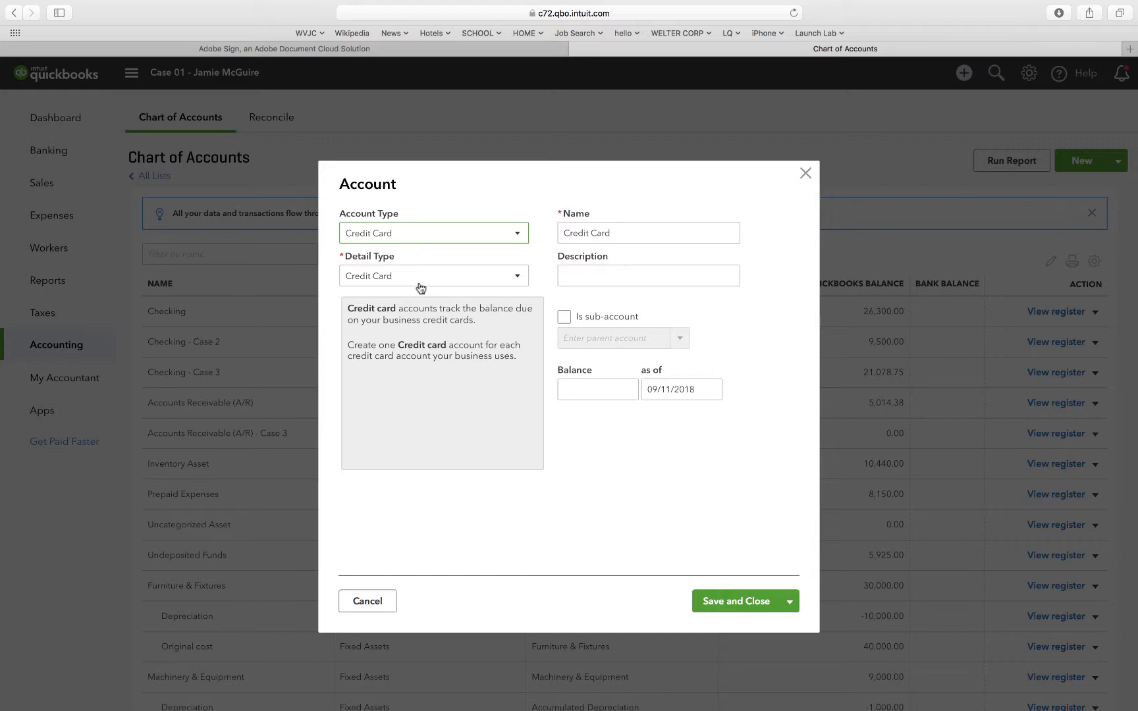
pyautogui.moveTo(628, 235); pyautogui.dragTo(466, 226)
pyautogui.write('N')
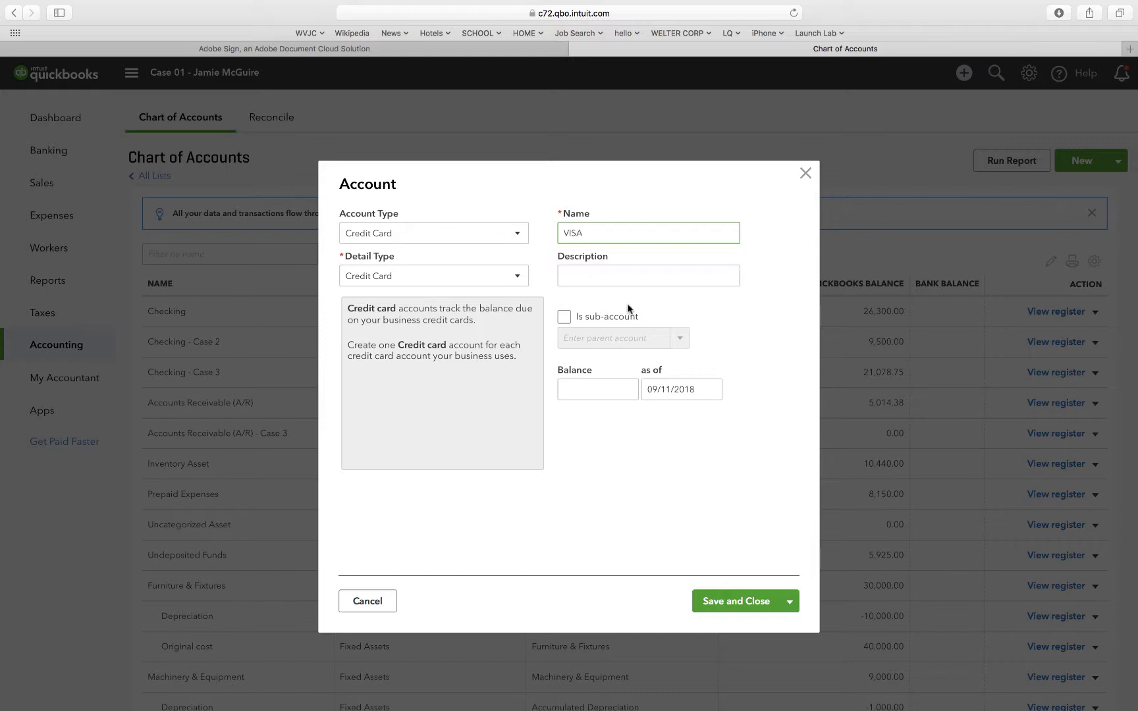
pyautogui.click(731, 601)
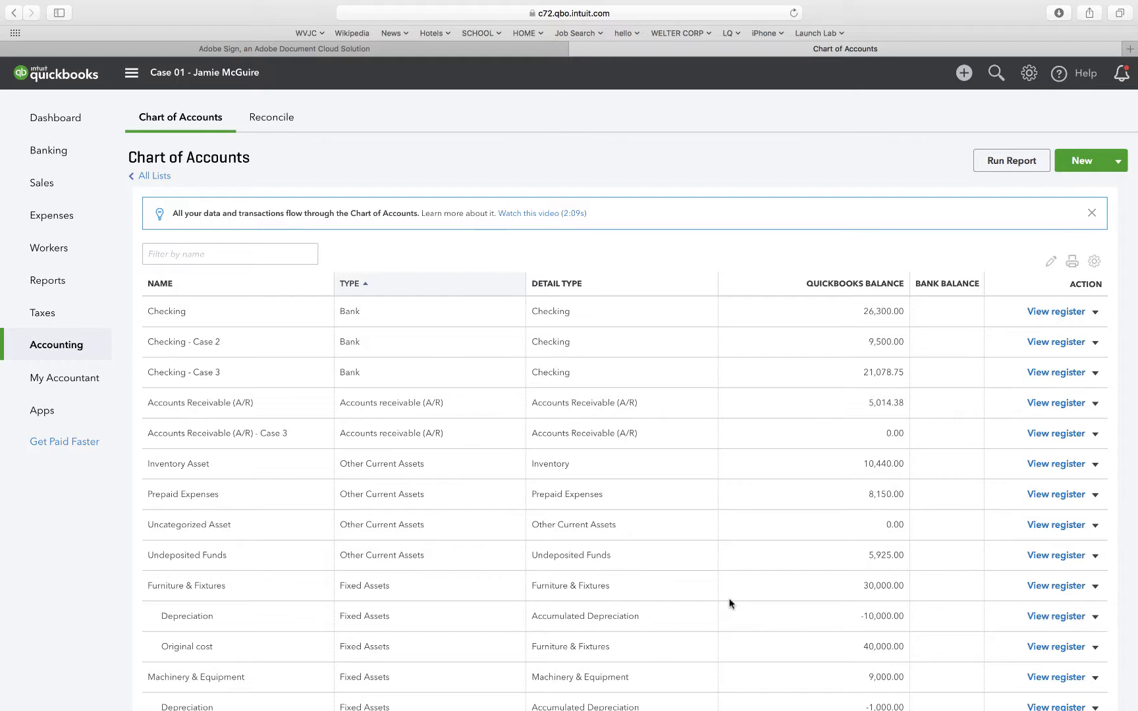
# Create a 'Supplies Asset' account with Other Current Assets as account and detail type
pyautogui.click(1091, 164)
pyautogui.click(473, 237)
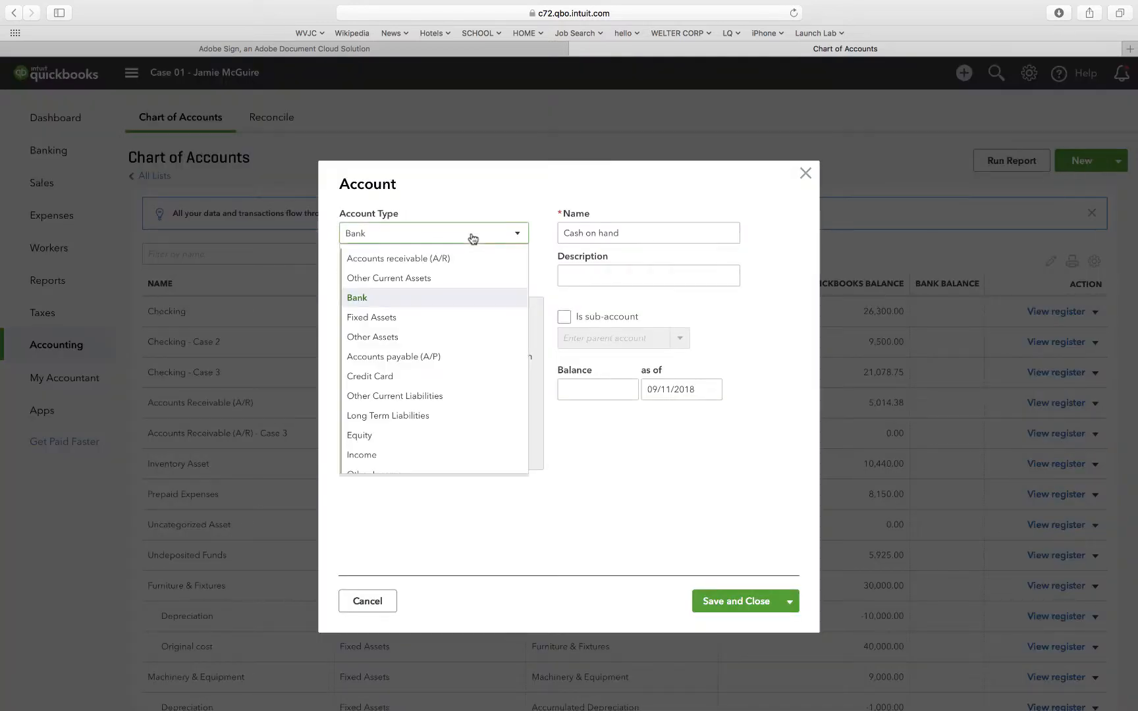
pyautogui.click(453, 279)
pyautogui.click(452, 281)
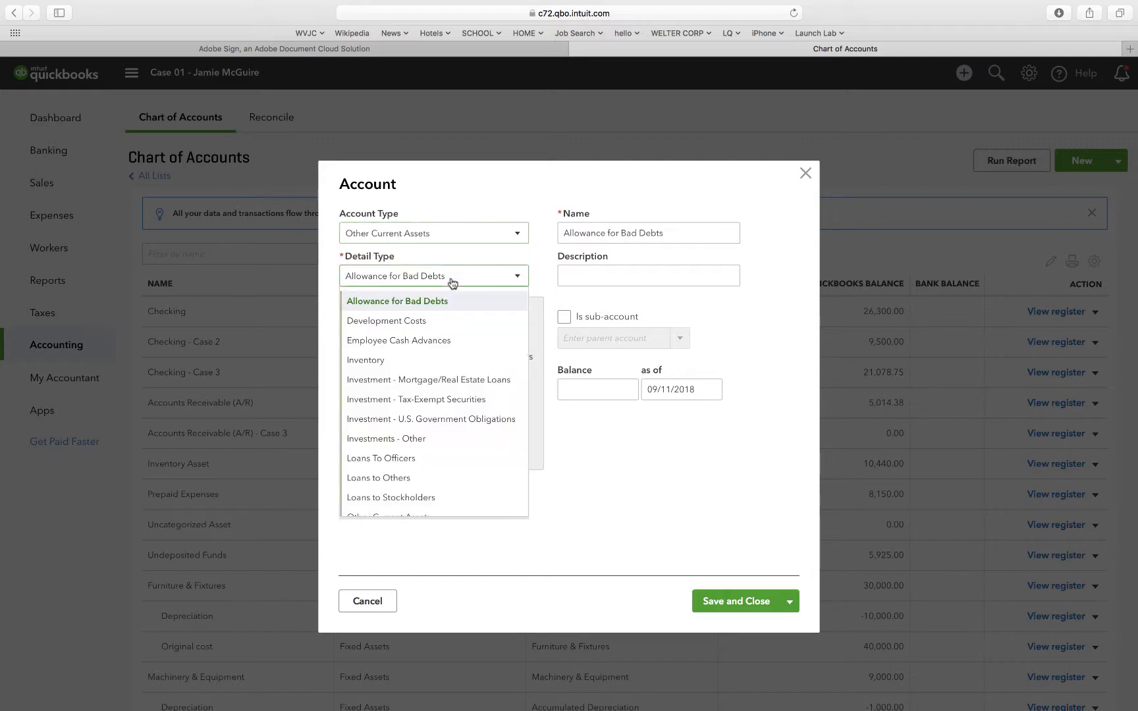
pyautogui.scroll(-3, 453, 343)
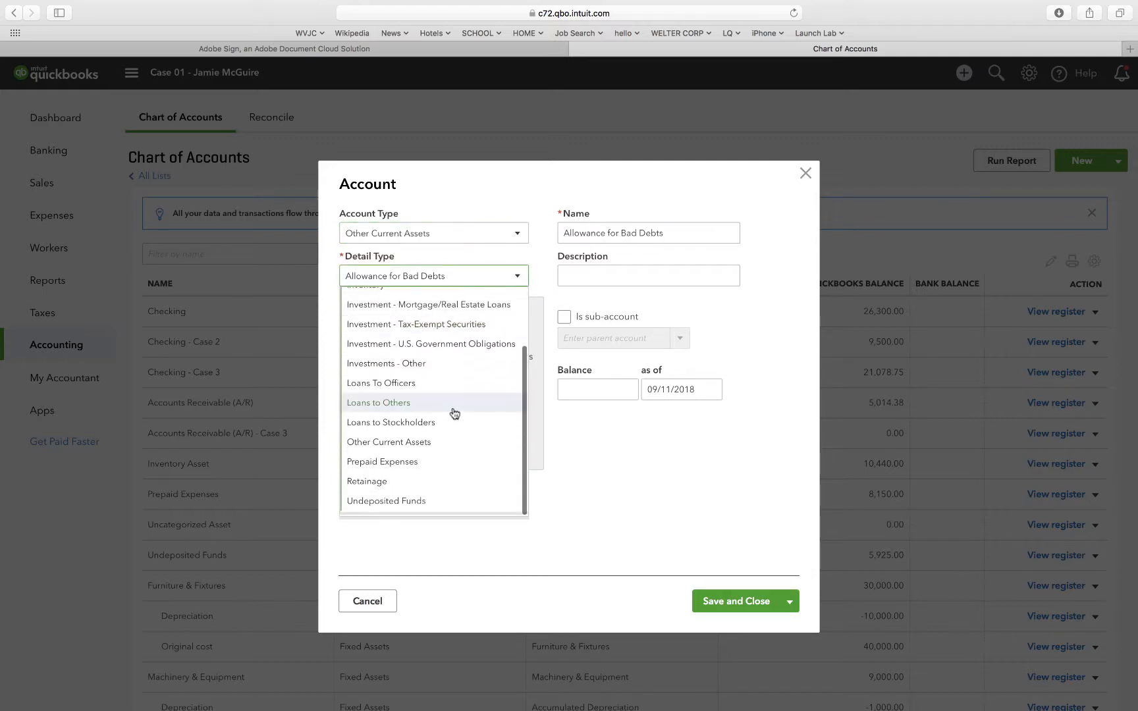
pyautogui.scroll(1, 454, 413)
pyautogui.scroll(2, 454, 413)
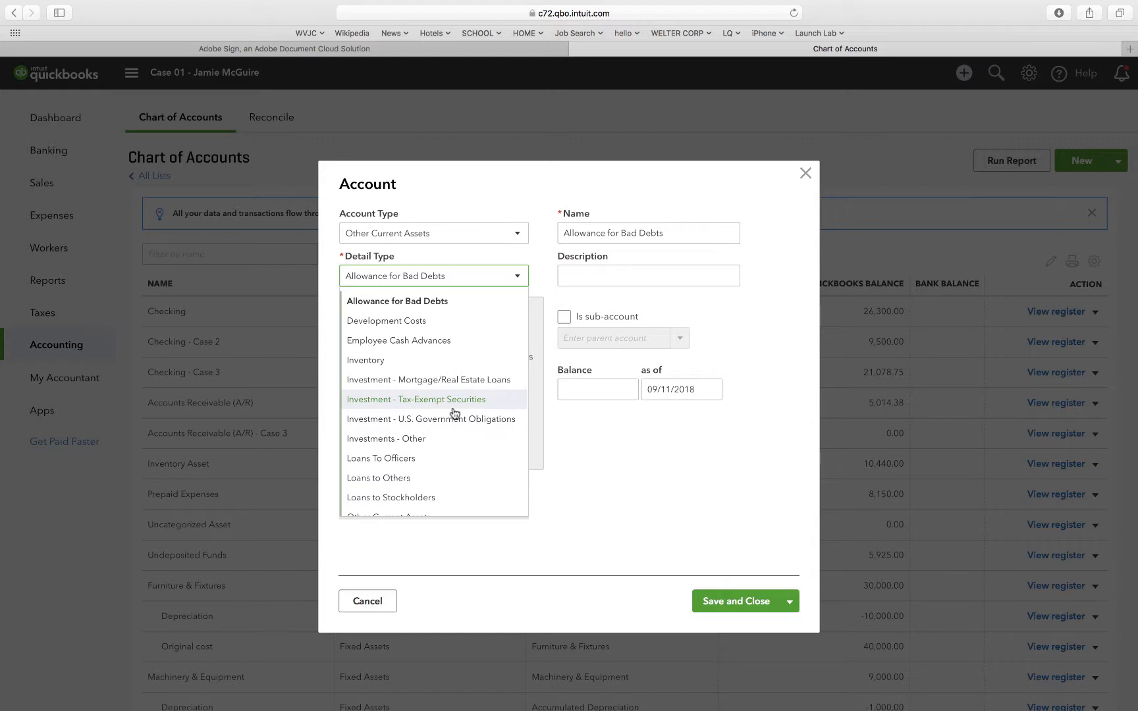
pyautogui.scroll(-2, 436, 440)
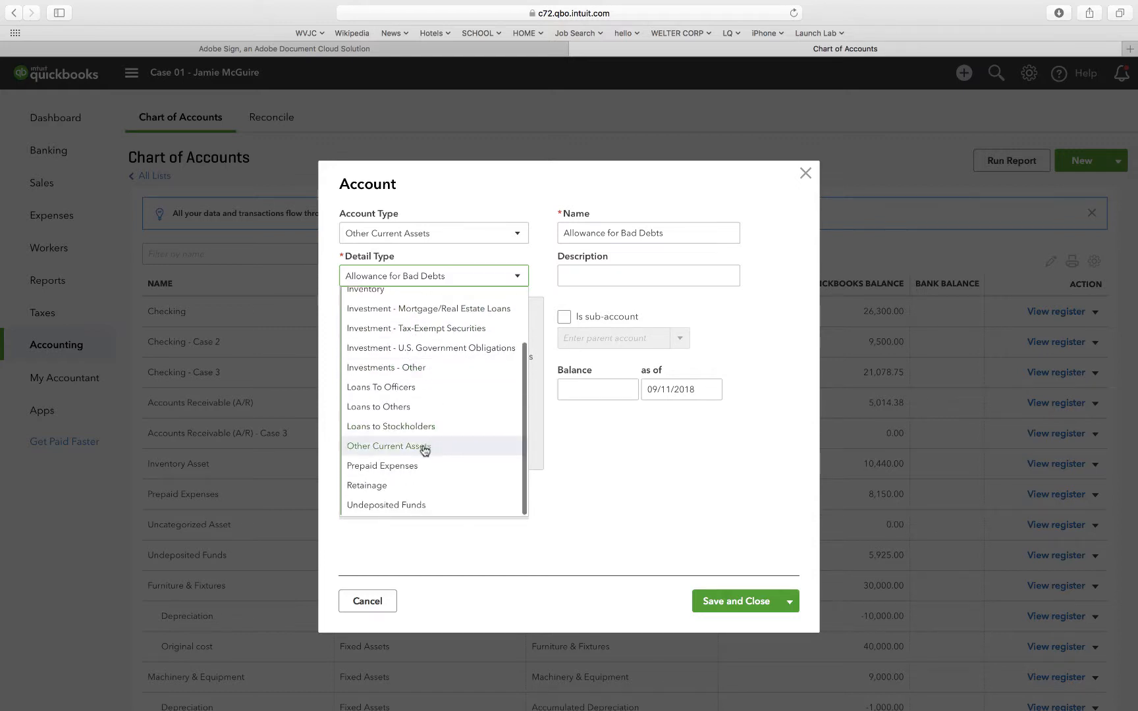
pyautogui.click(425, 447)
pyautogui.moveTo(652, 234); pyautogui.dragTo(533, 233)
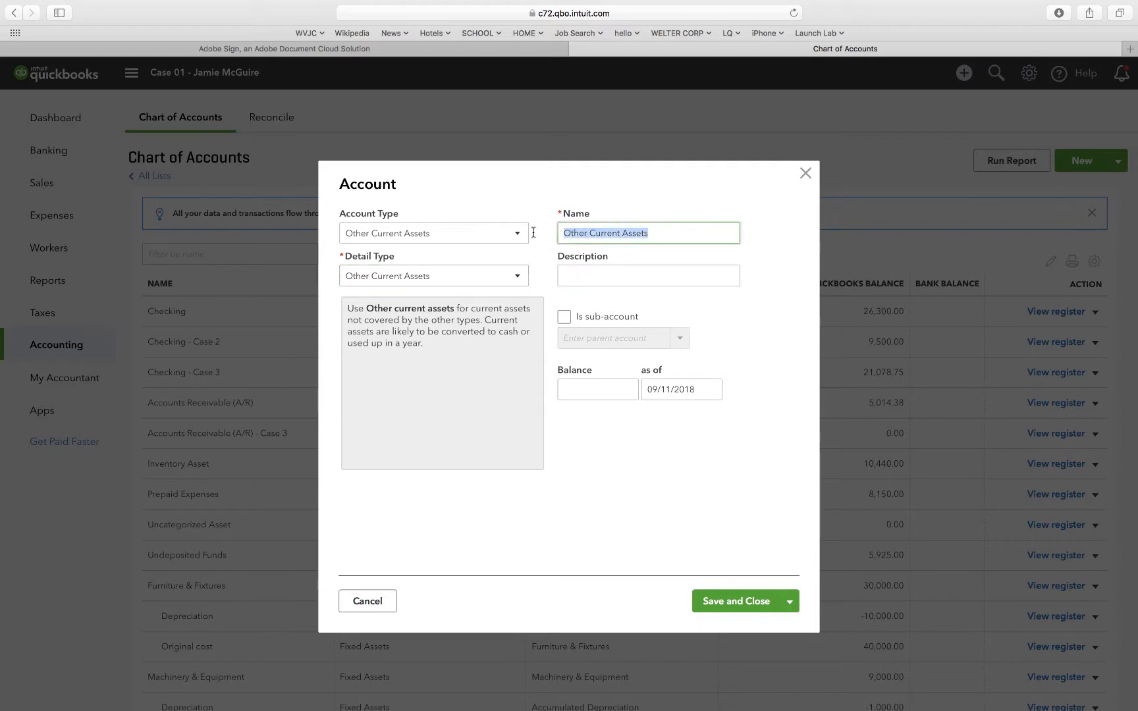
pyautogui.write('S')
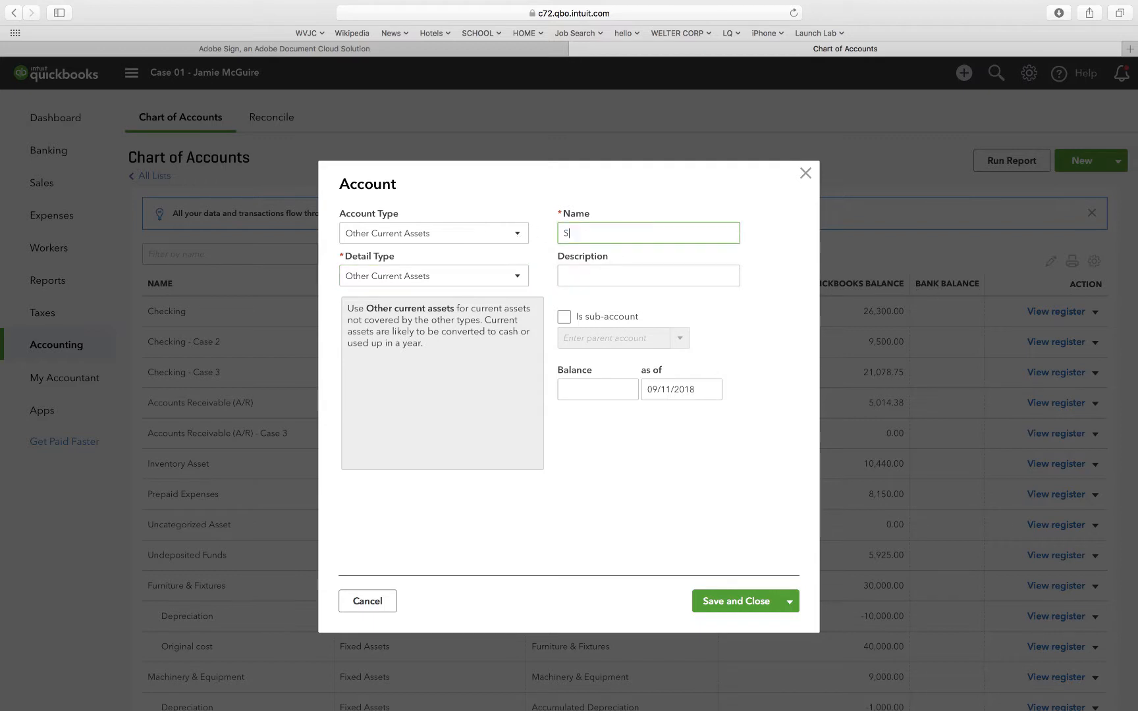
pyautogui.write('upplies Asset')
pyautogui.click(748, 601)
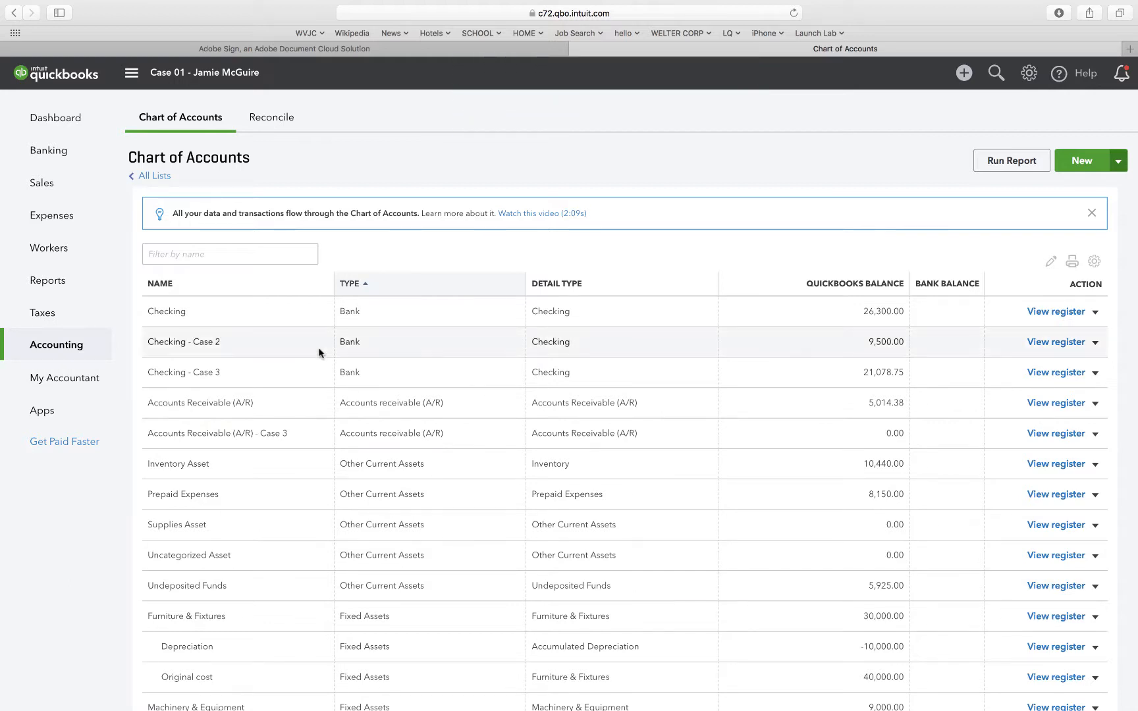
# Go to the Products and Services list from the Sales menu
pyautogui.moveTo(53, 183)
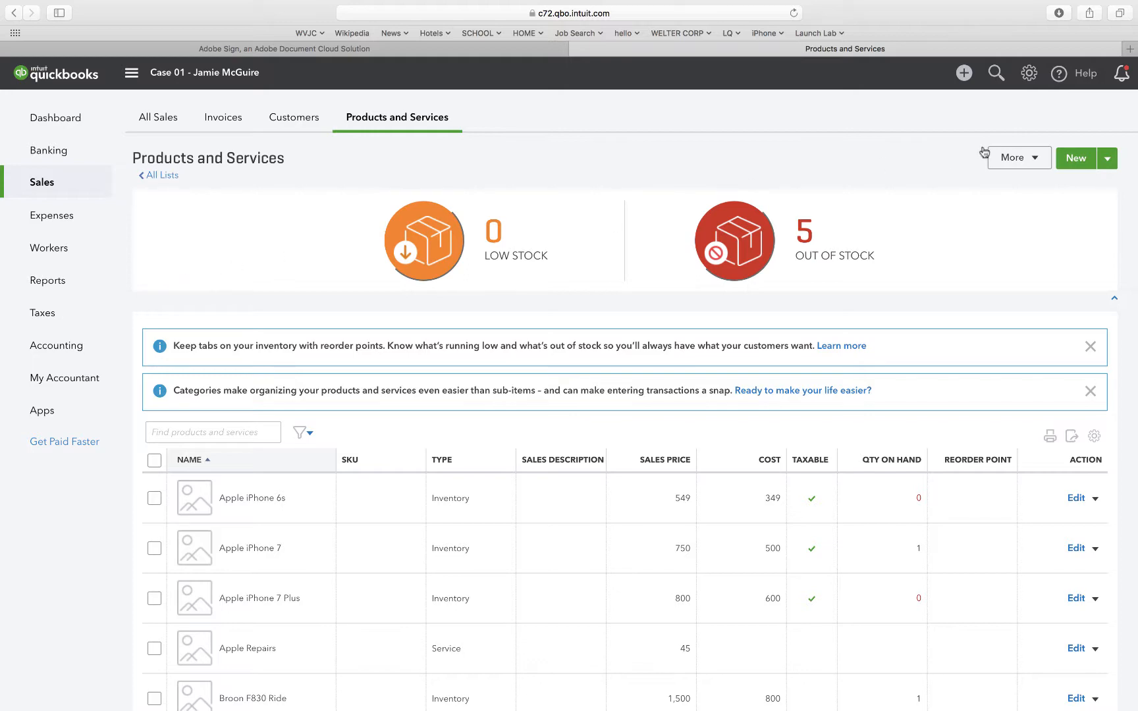
# Start a new inventory item named California Nose Rider with 0 quantity on hand
pyautogui.click(1077, 159)
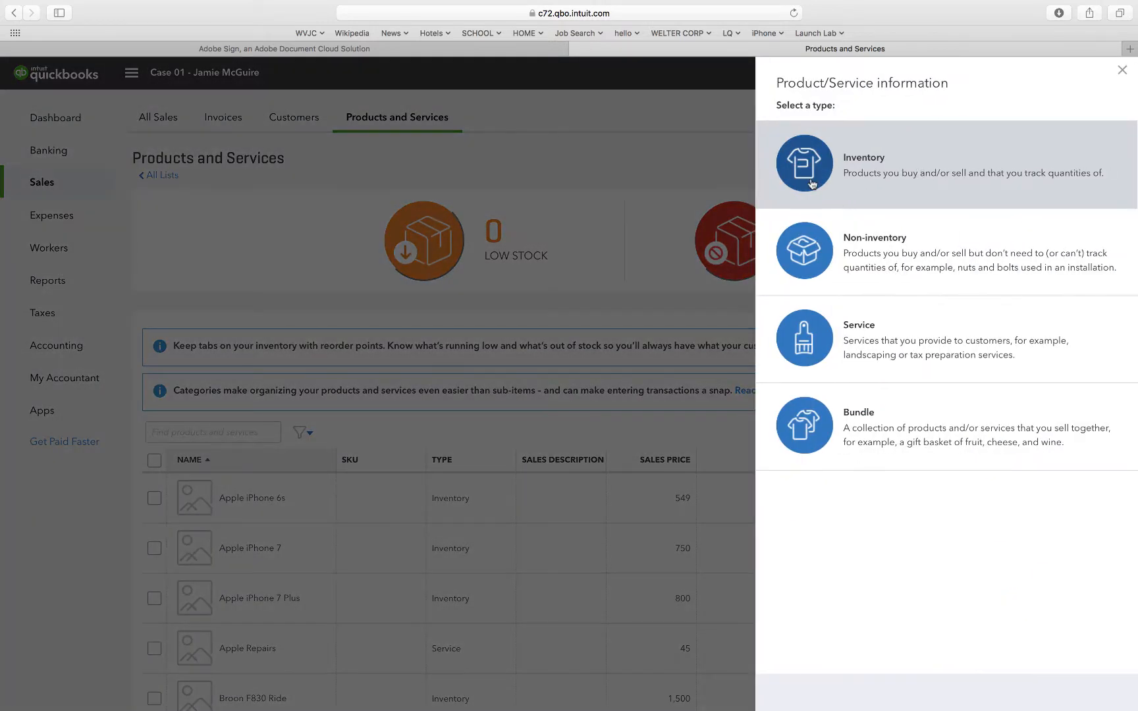
pyautogui.click(856, 162)
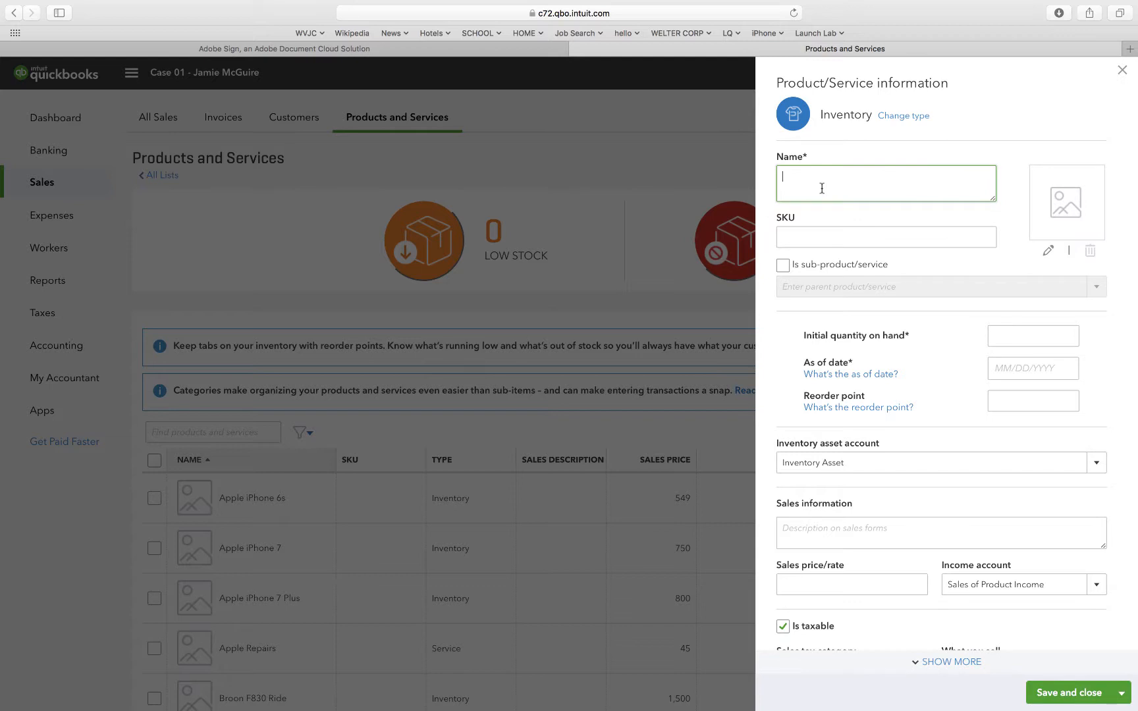
pyautogui.write('California Nose Rider')
pyautogui.click(1008, 337)
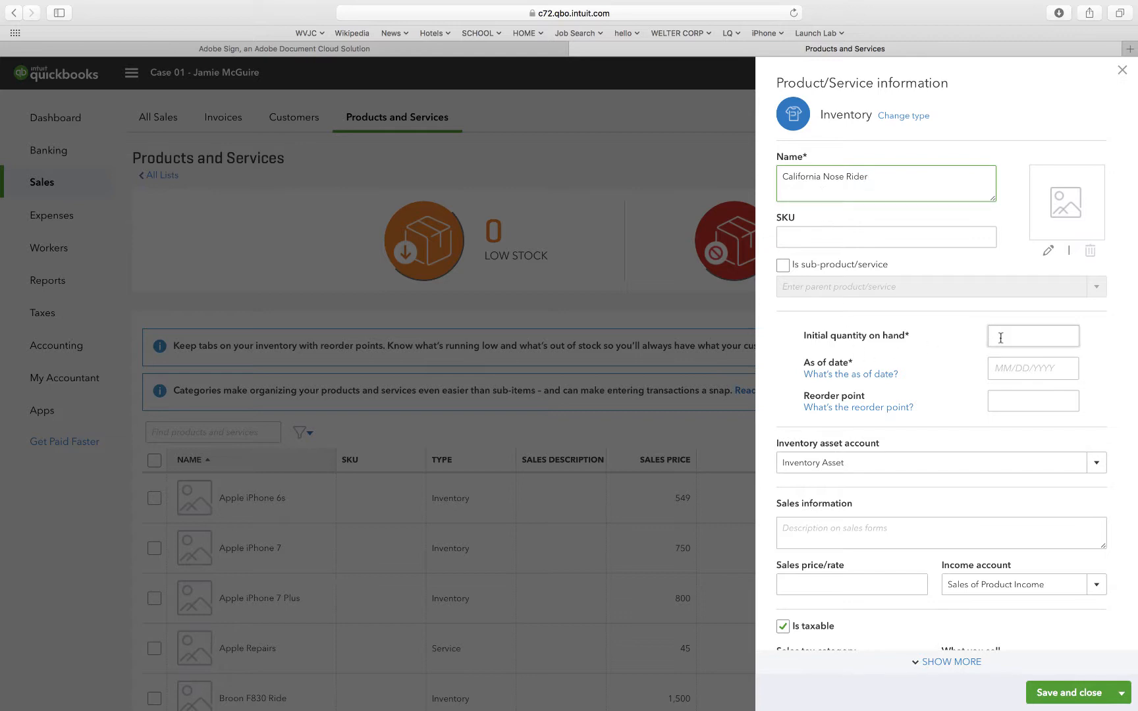
pyautogui.write('0')
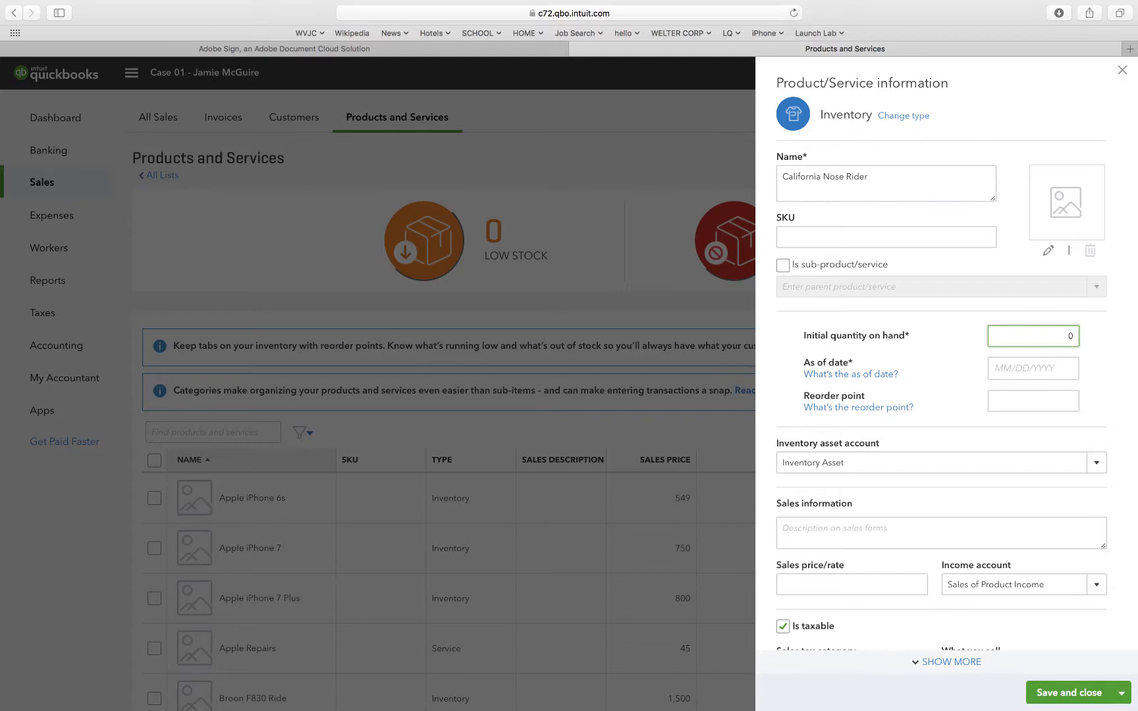
# Enter sales price 3,200, cost 1,700, and Sales as the income account
pyautogui.scroll(-2, 821, 575)
pyautogui.click(820, 533)
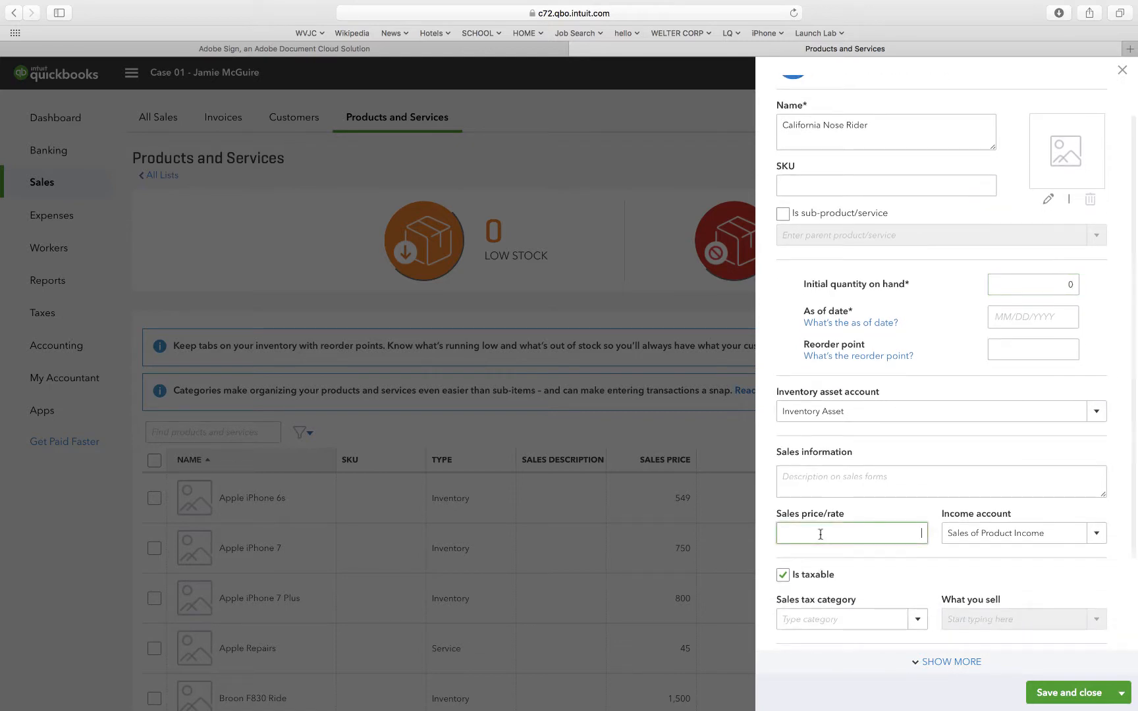
pyautogui.write('3200')
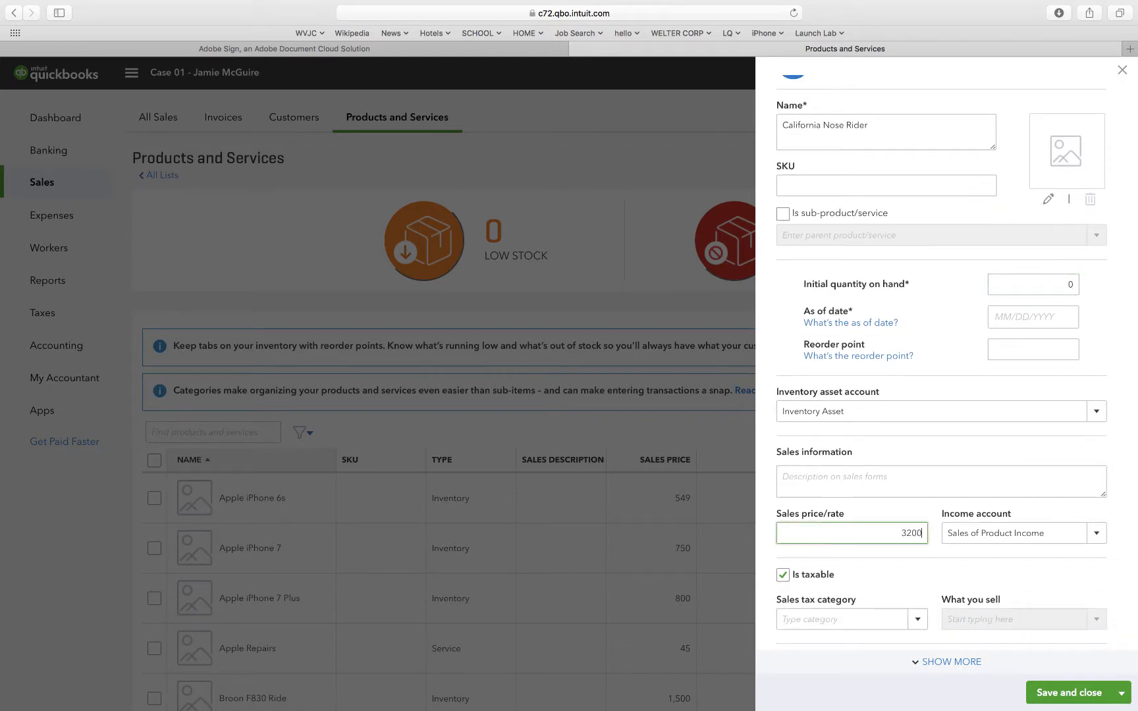
pyautogui.scroll(-5, 814, 597)
pyautogui.click(816, 592)
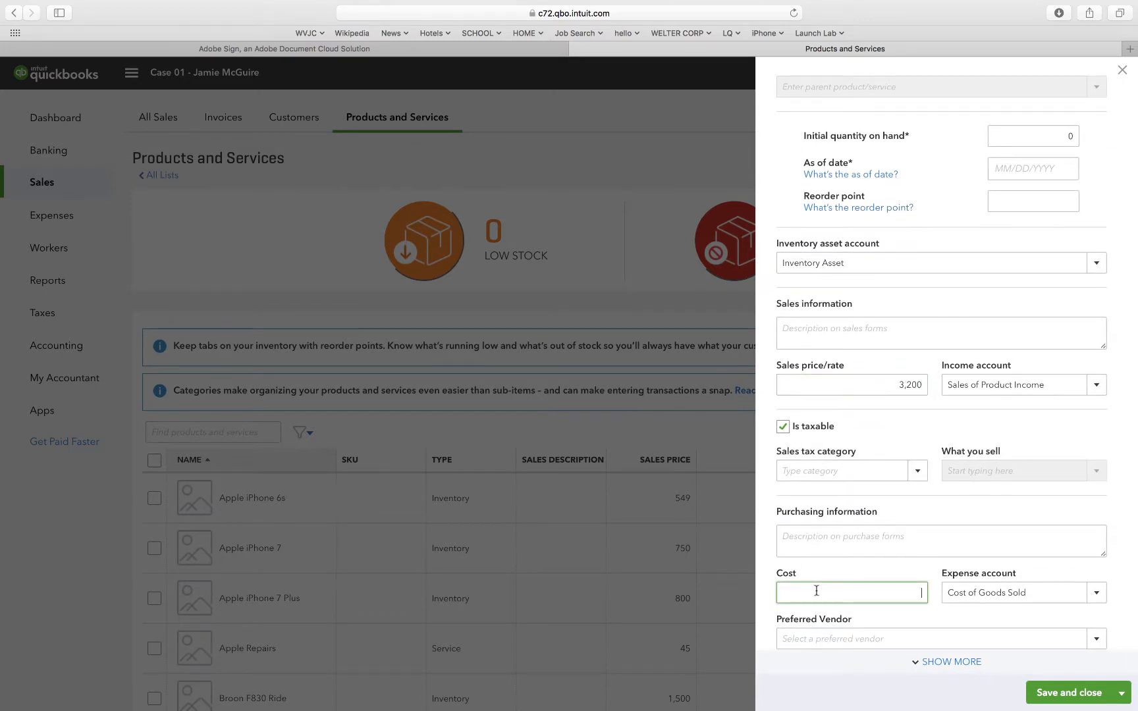
pyautogui.write('1700')
pyautogui.click(1096, 388)
pyautogui.click(961, 490)
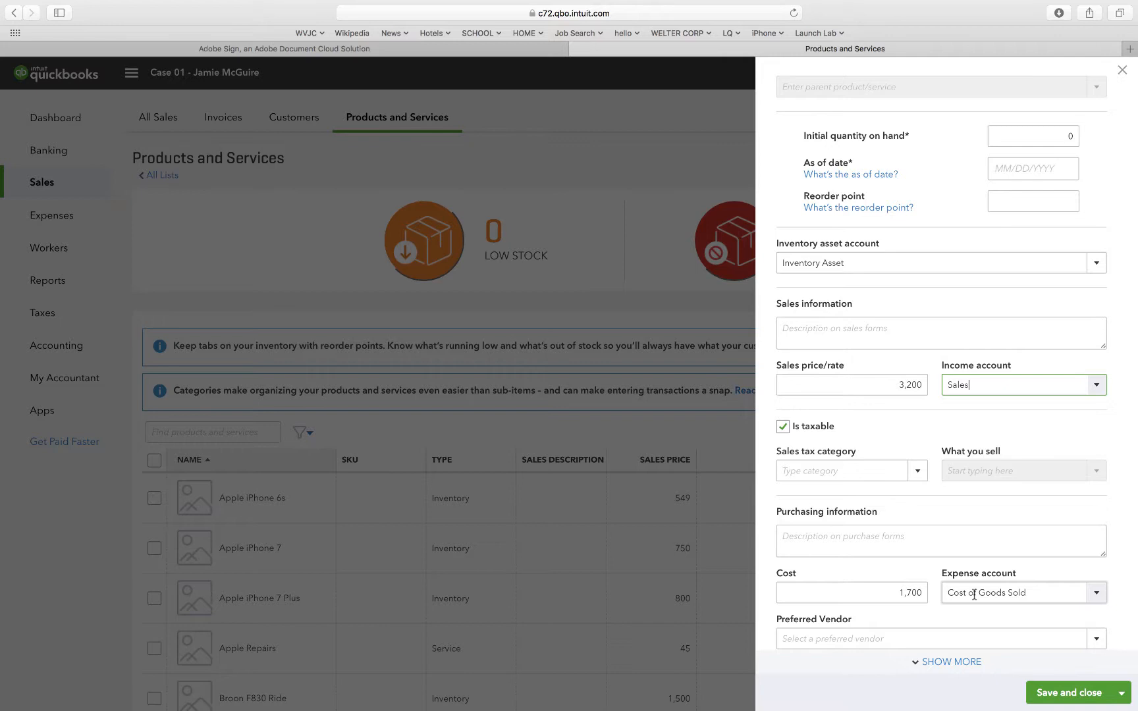
# Set the inventory as-of date to 01/01/2018
pyautogui.scroll(5, 979, 410)
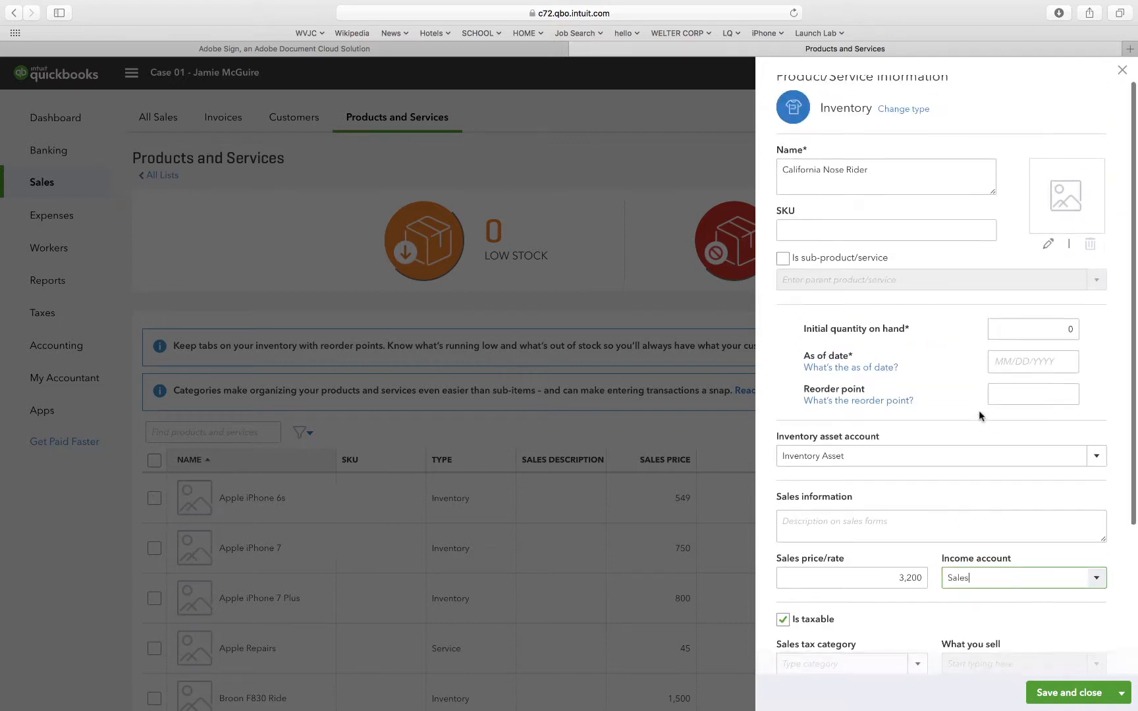
pyautogui.click(1026, 364)
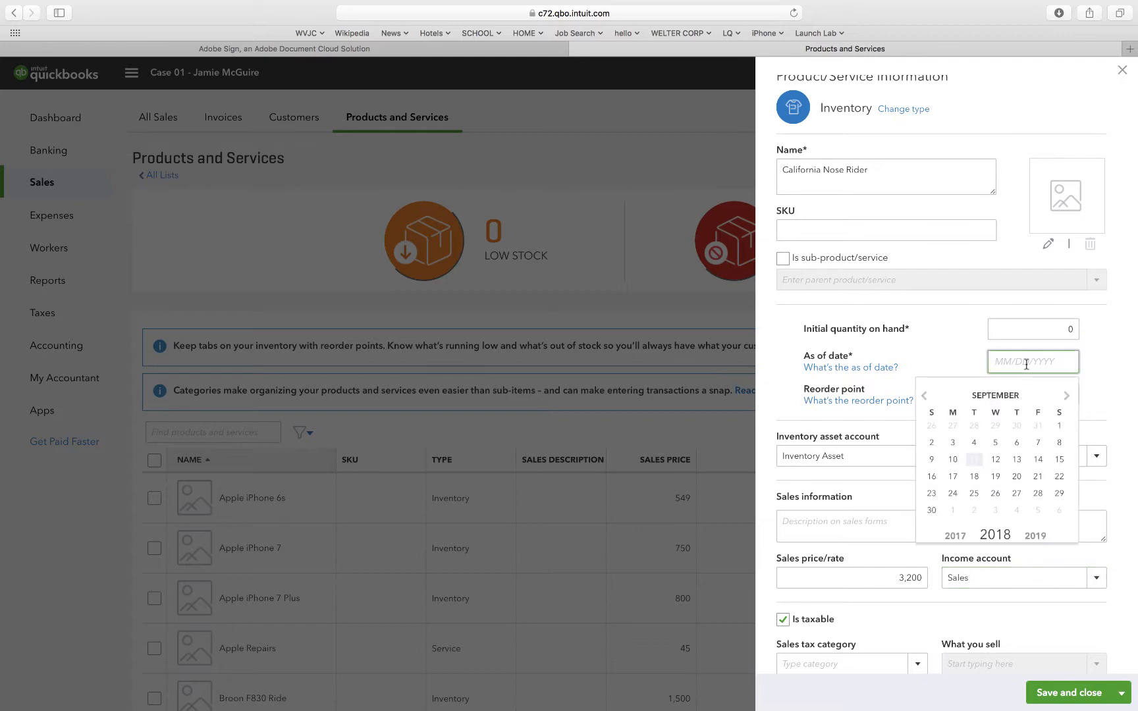
pyautogui.write('1/1/18')
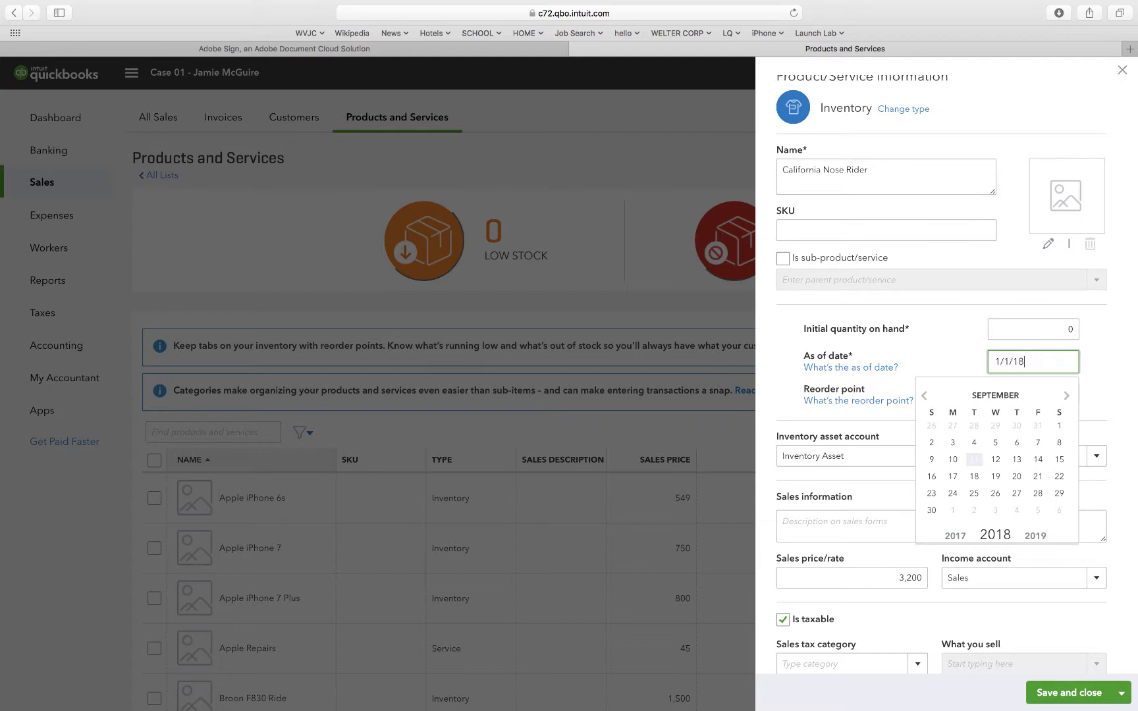
pyautogui.click(1117, 387)
pyautogui.click(1013, 365)
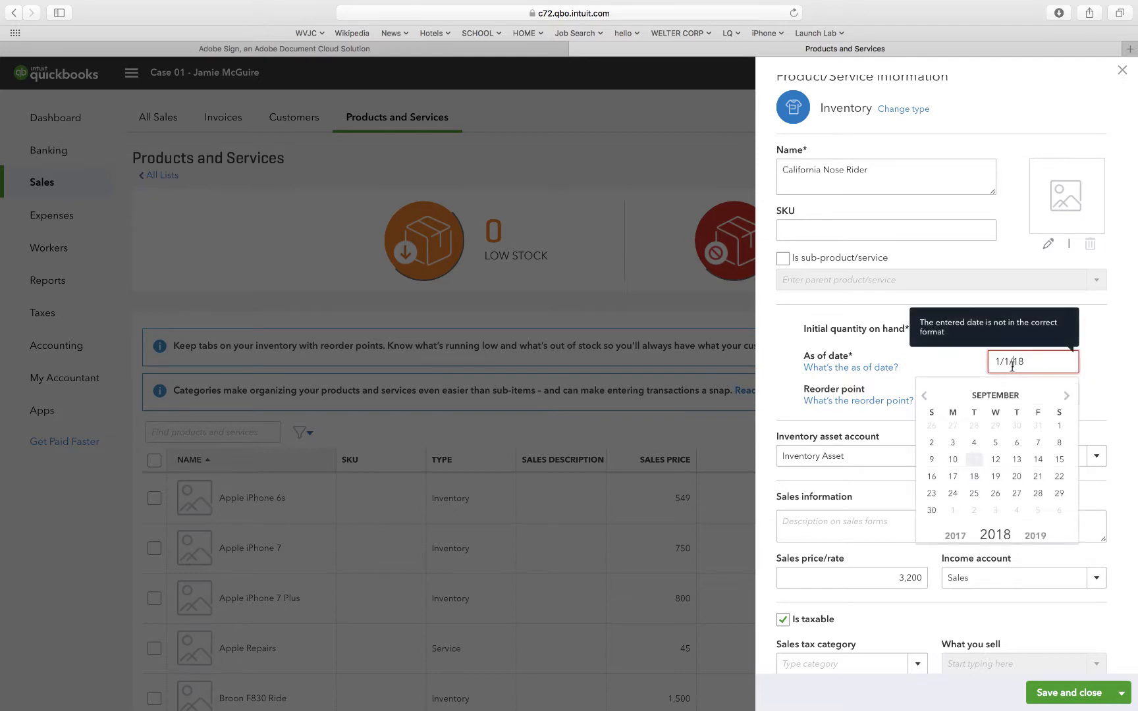
pyautogui.write('20')
pyautogui.click(993, 361)
pyautogui.write('01/0')
pyautogui.click(1114, 359)
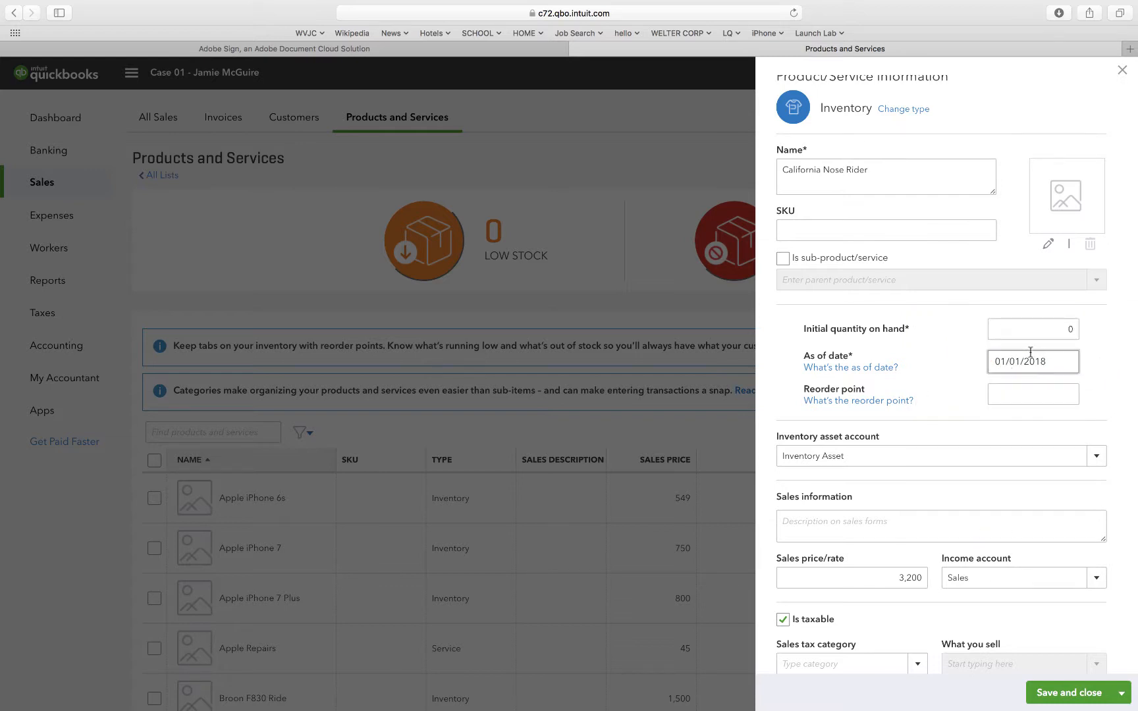
pyautogui.click(968, 365)
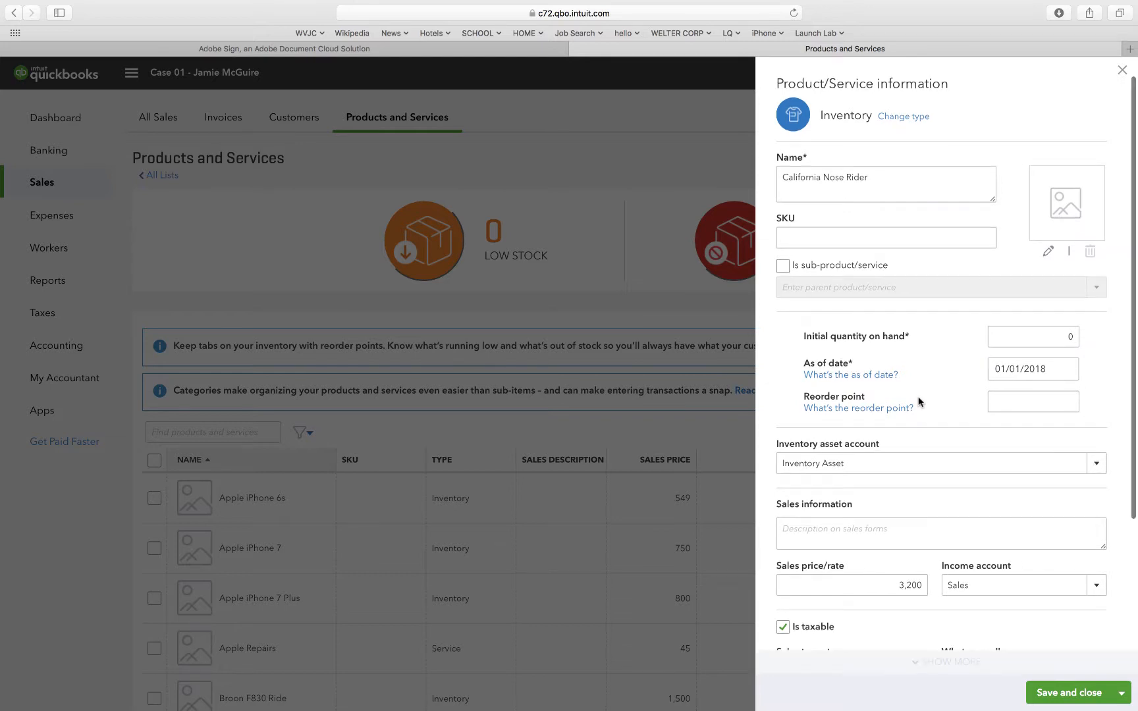
# Mark California Nose Rider as non-taxable and save the item
pyautogui.scroll(-5, 948, 415)
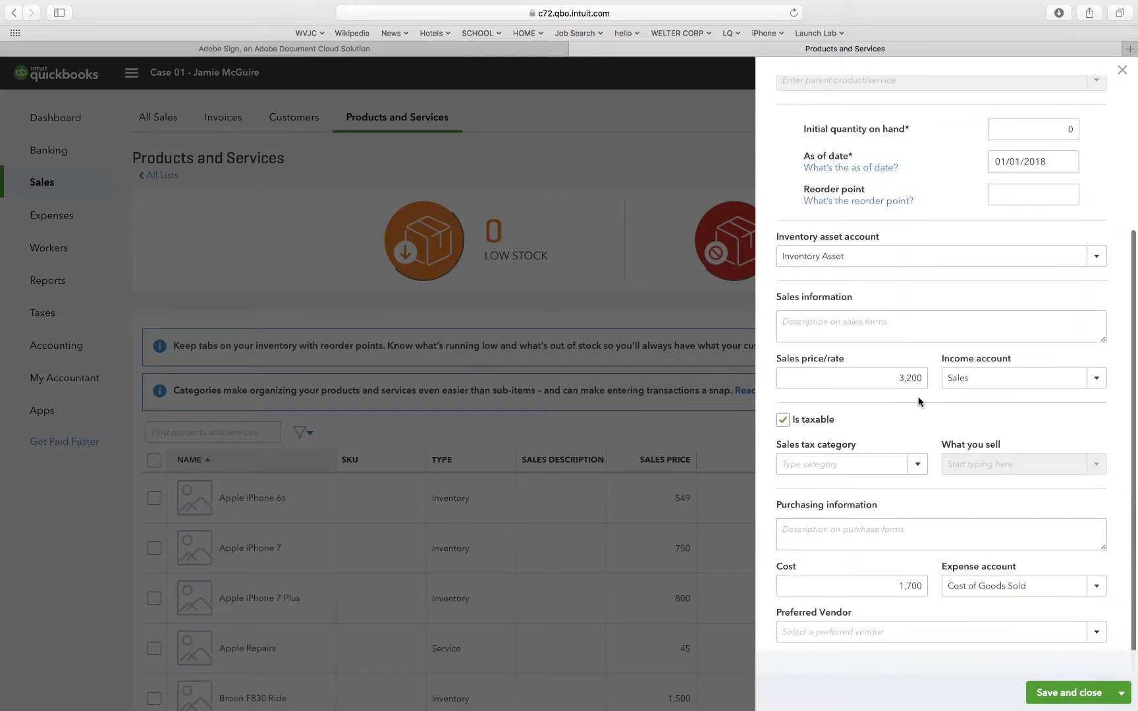
pyautogui.click(783, 420)
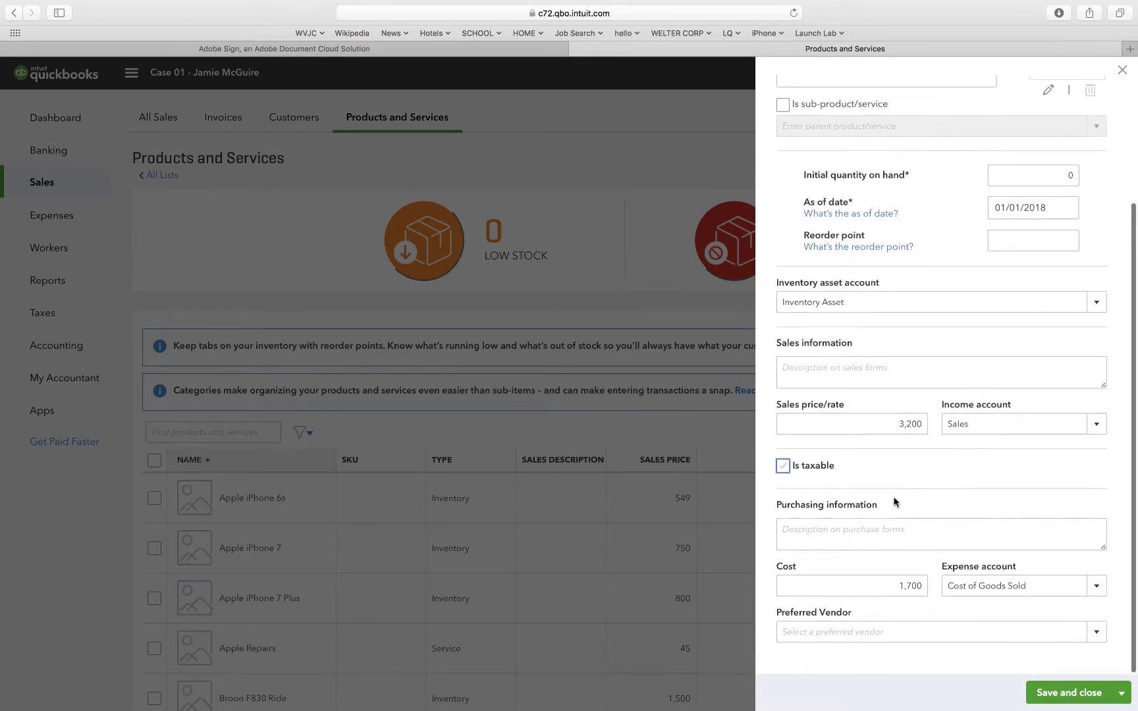
pyautogui.scroll(5, 895, 501)
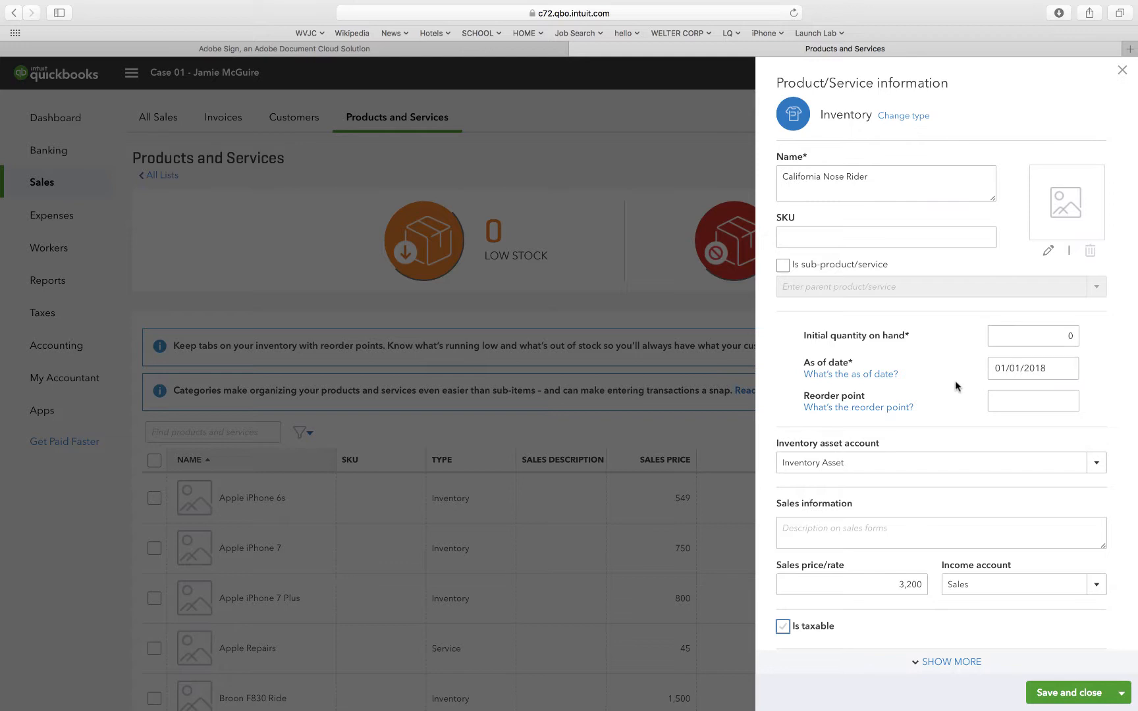
pyautogui.scroll(-5, 957, 385)
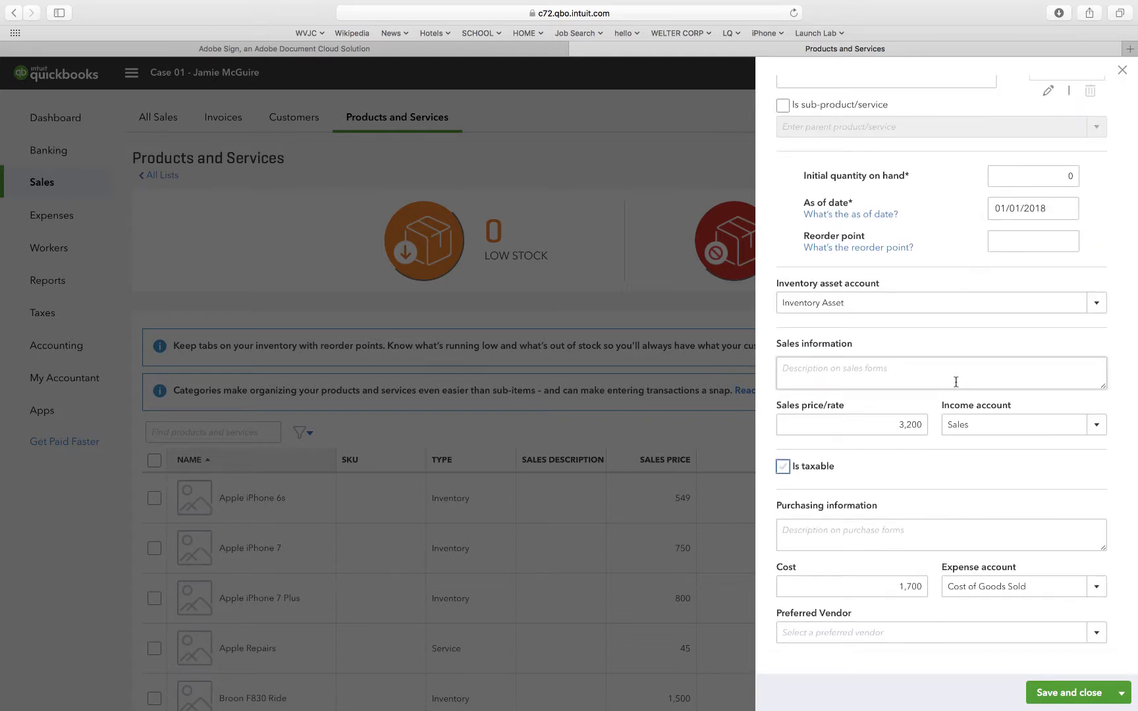
pyautogui.click(1069, 700)
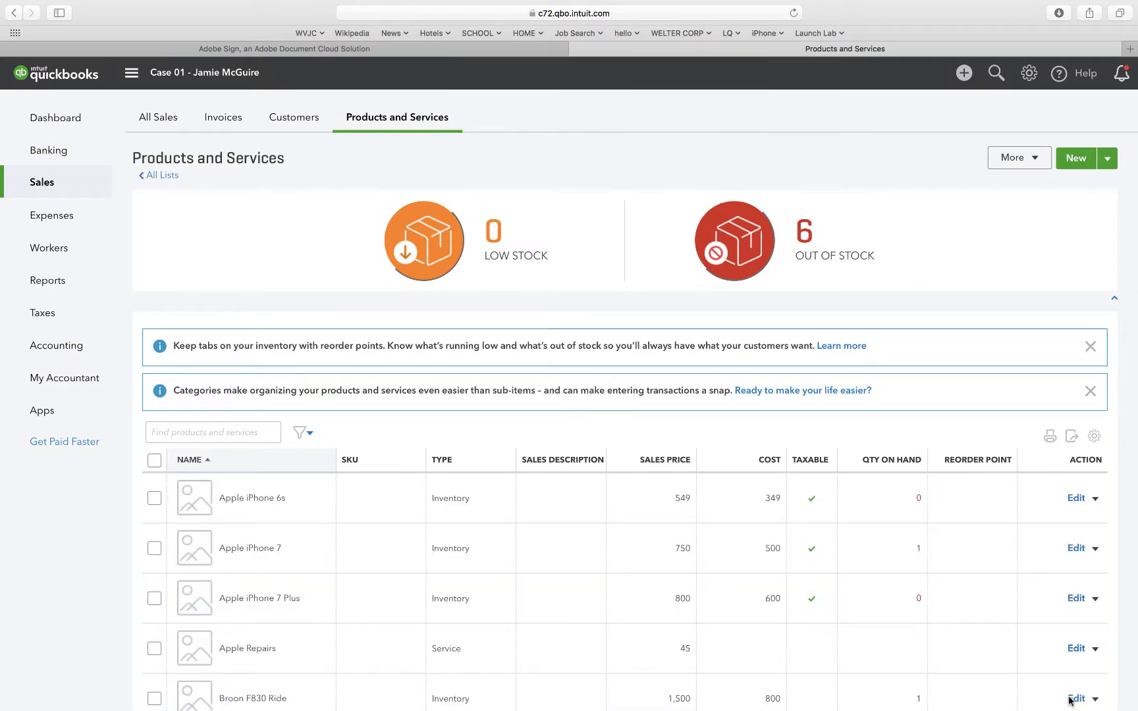
# Create a new inventory item named 808
pyautogui.click(1077, 158)
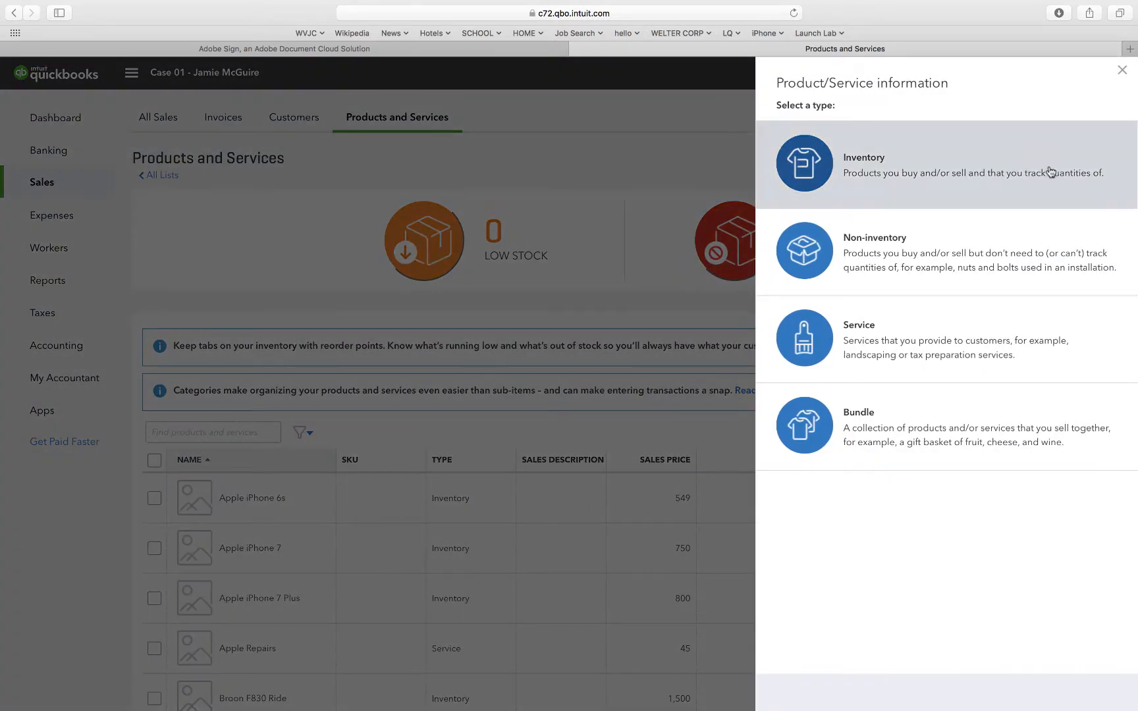
pyautogui.click(918, 173)
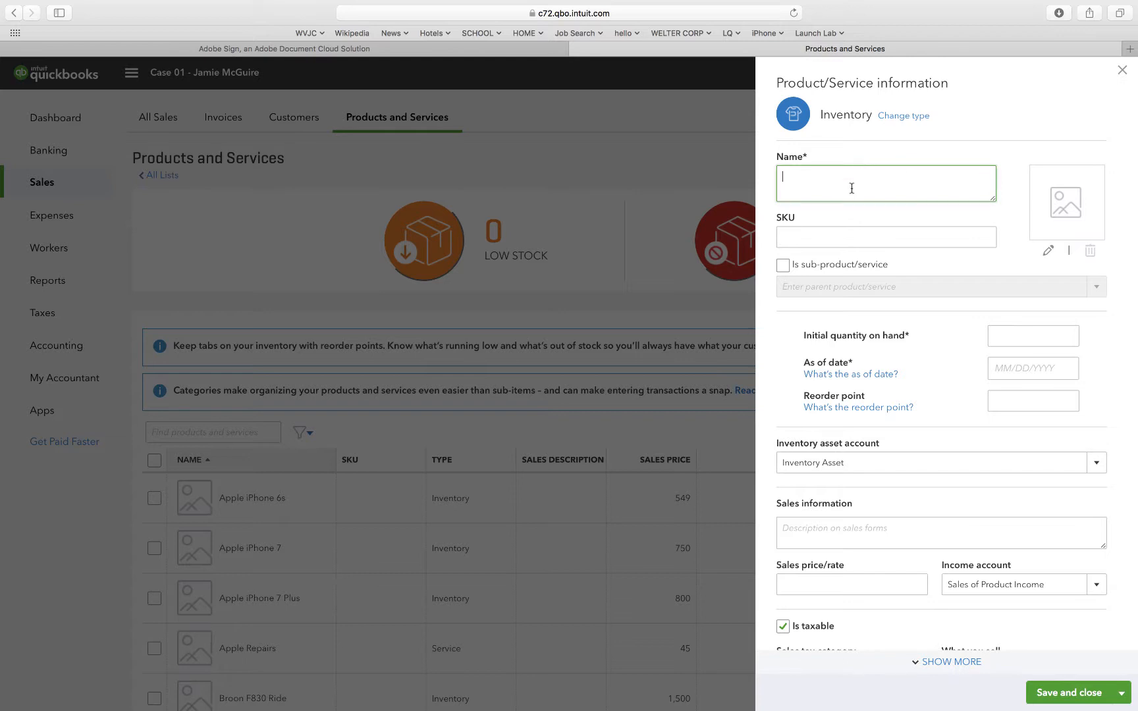
pyautogui.write('808')
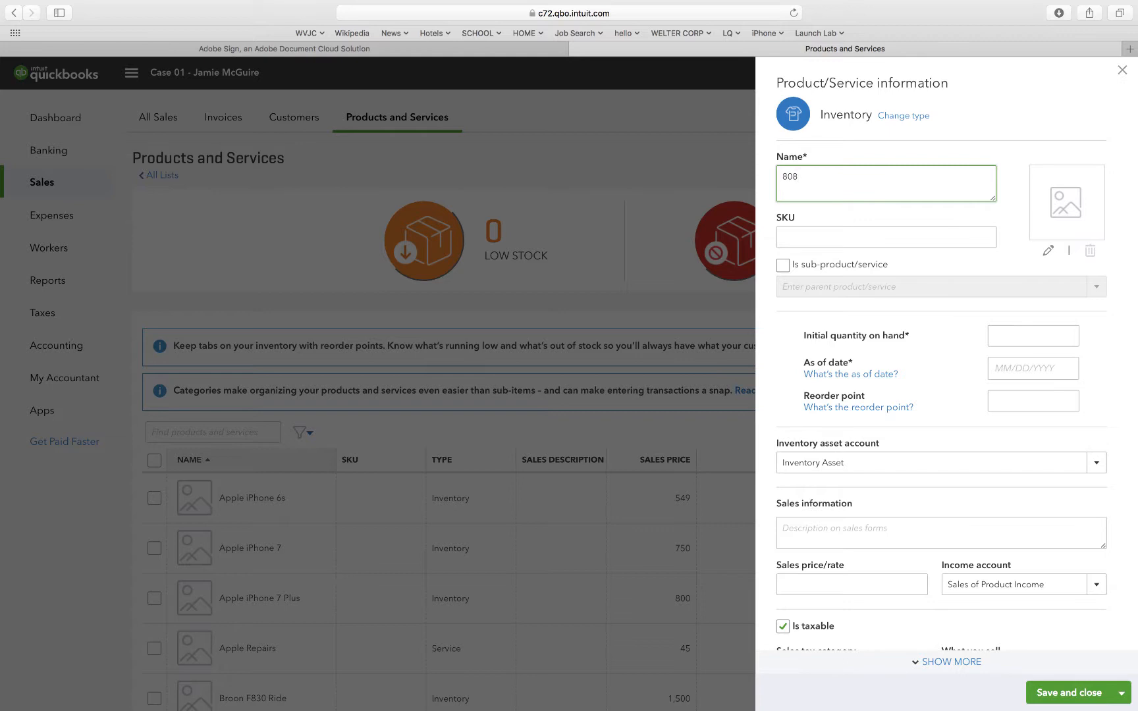
pyautogui.click(1008, 341)
# Enter 0 initial quantity on hand for 808 as of 01/01/2018
pyautogui.write('0')
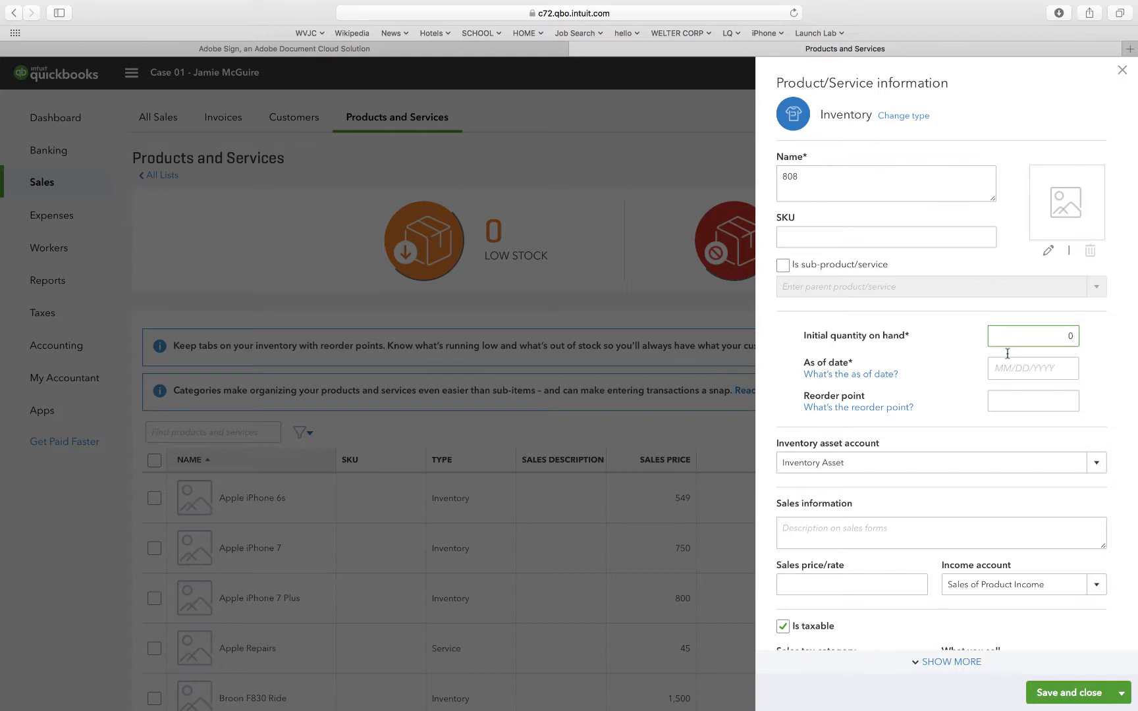
pyautogui.click(1008, 374)
pyautogui.write('01')
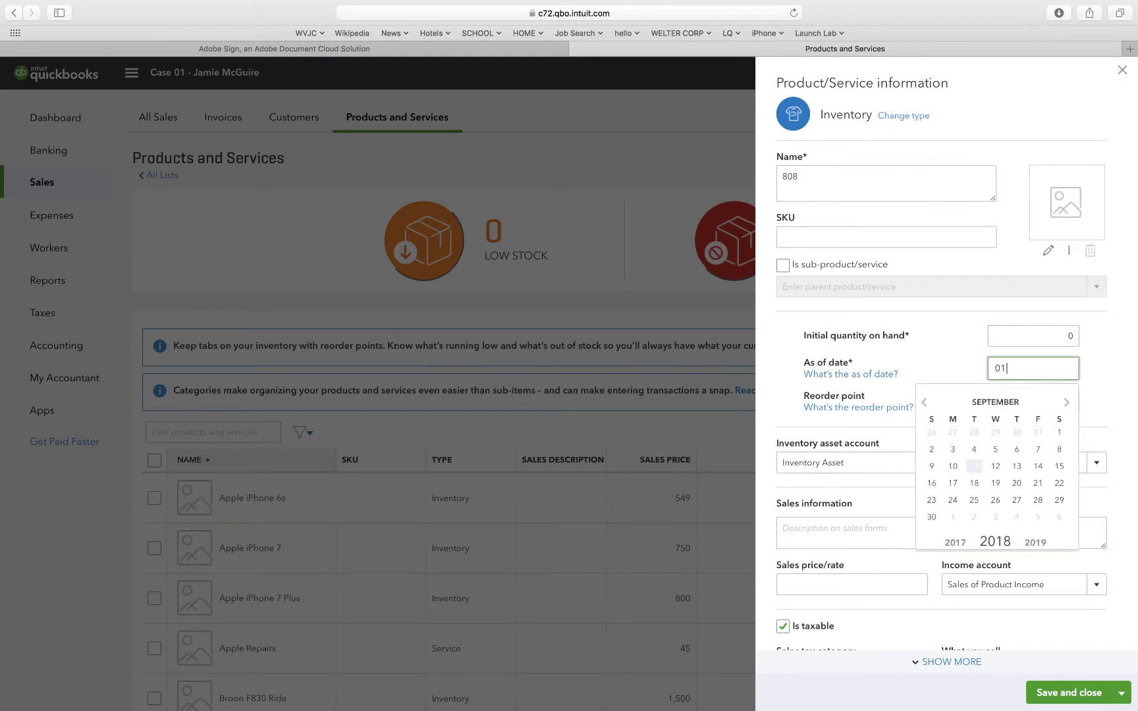
pyautogui.write('/01/2018')
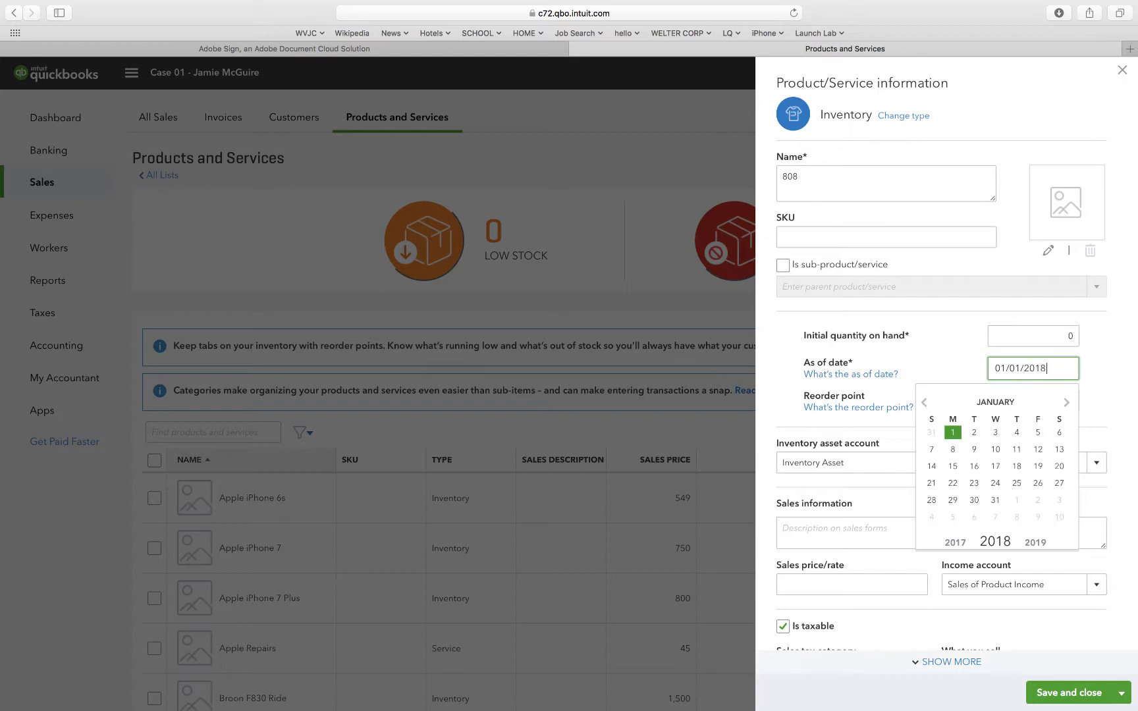
pyautogui.click(1099, 376)
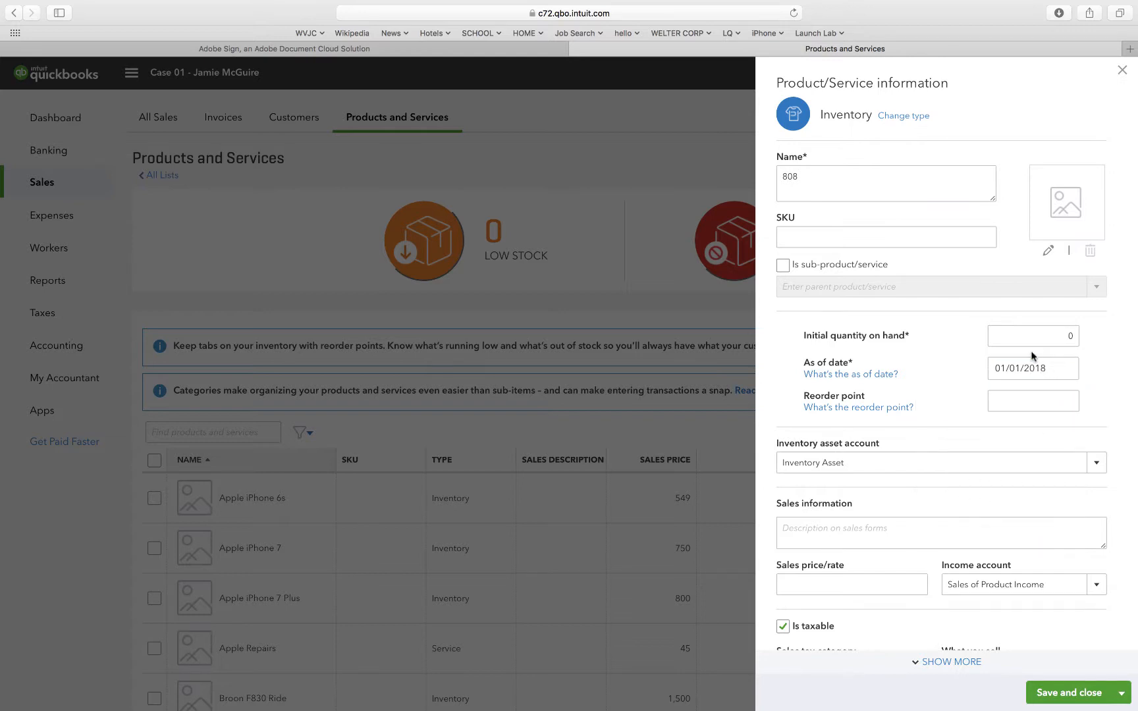
pyautogui.click(1069, 376)
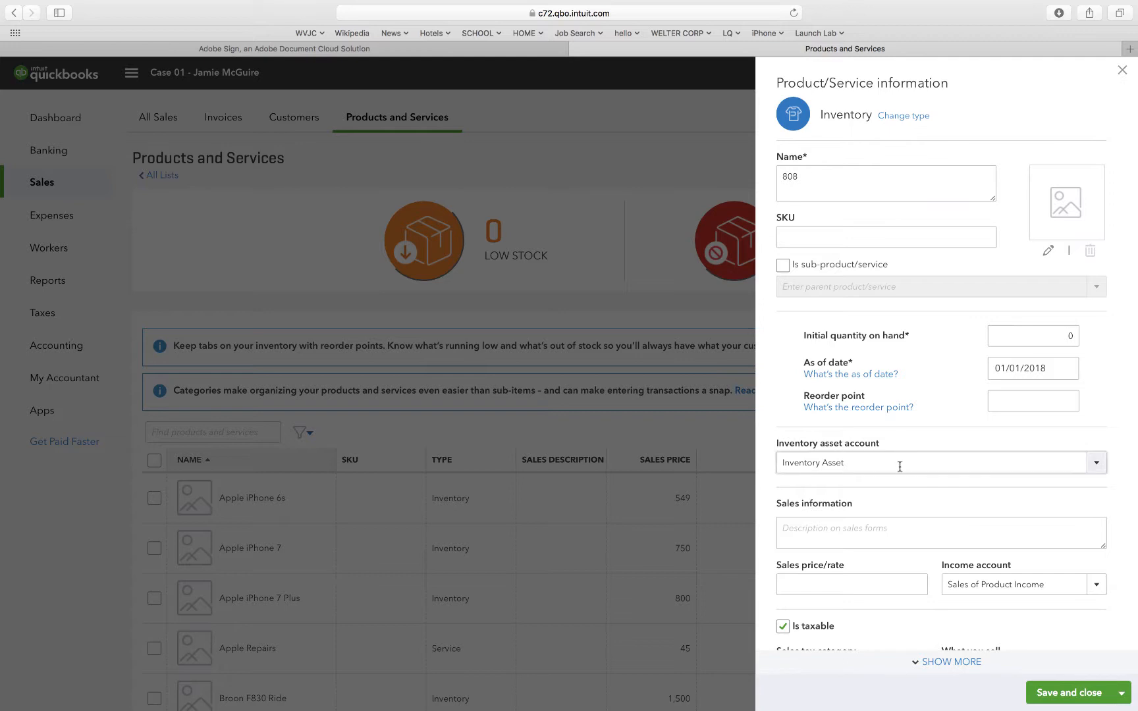
# Give 808 sales price 2,700, cost 1,500, Sales income account, non-taxable, and save it
pyautogui.click(852, 580)
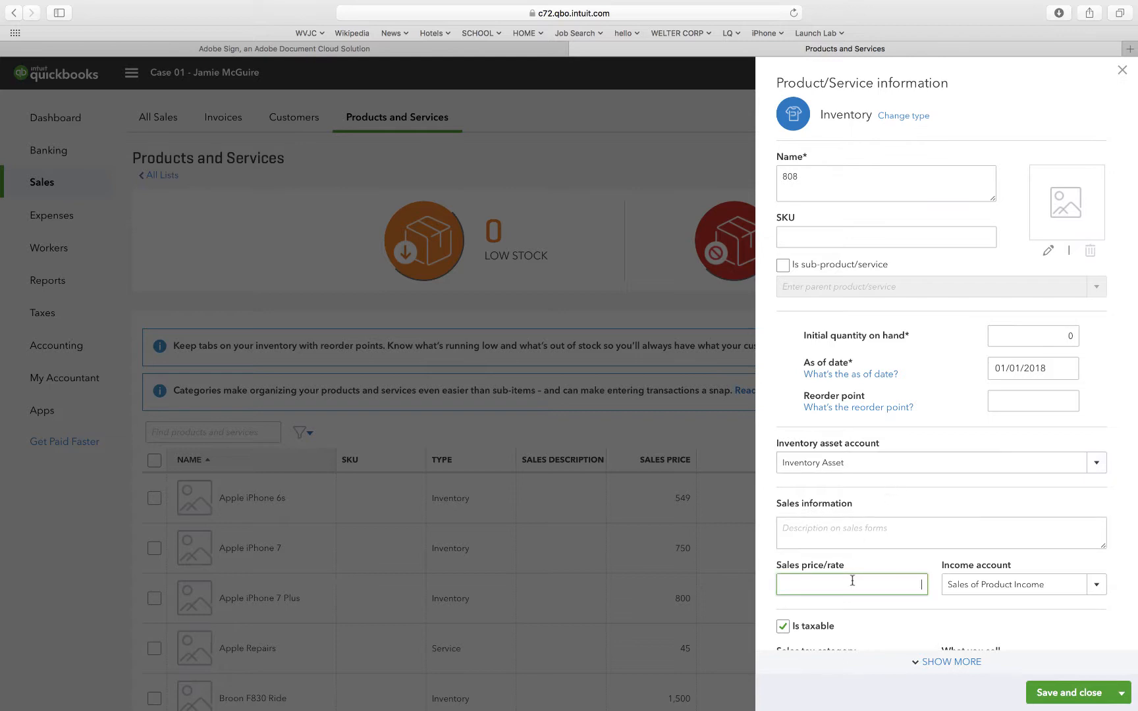
pyautogui.write('2700')
pyautogui.scroll(-5, 946, 362)
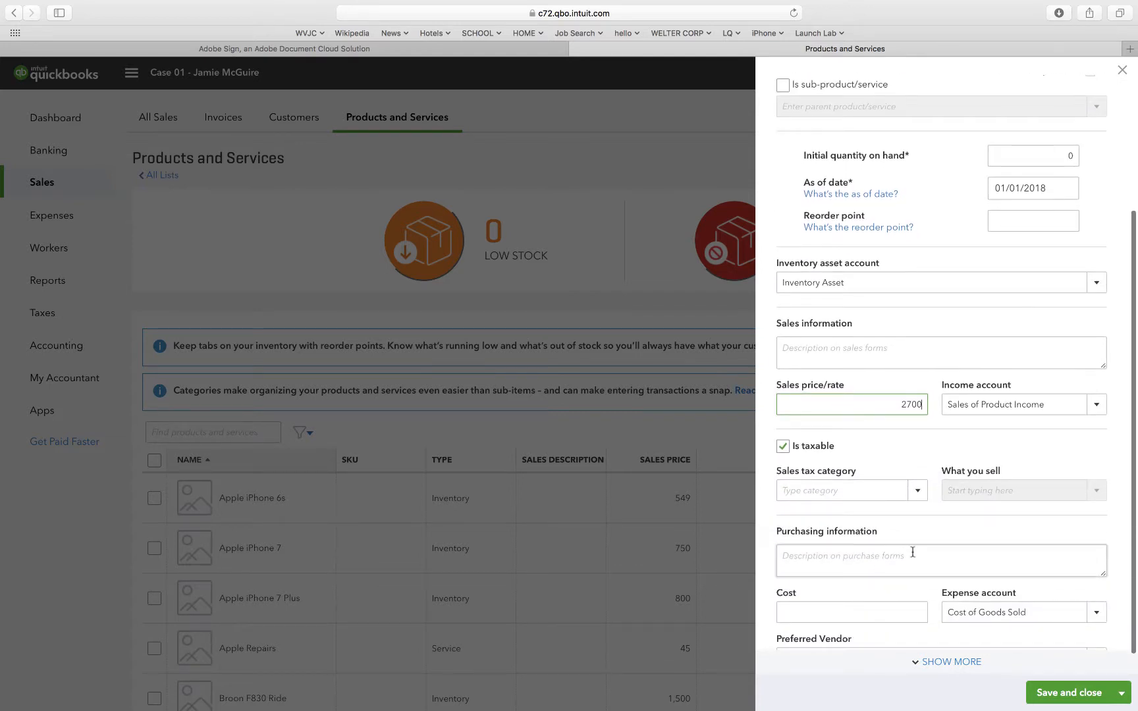
pyautogui.click(824, 611)
pyautogui.write('1500')
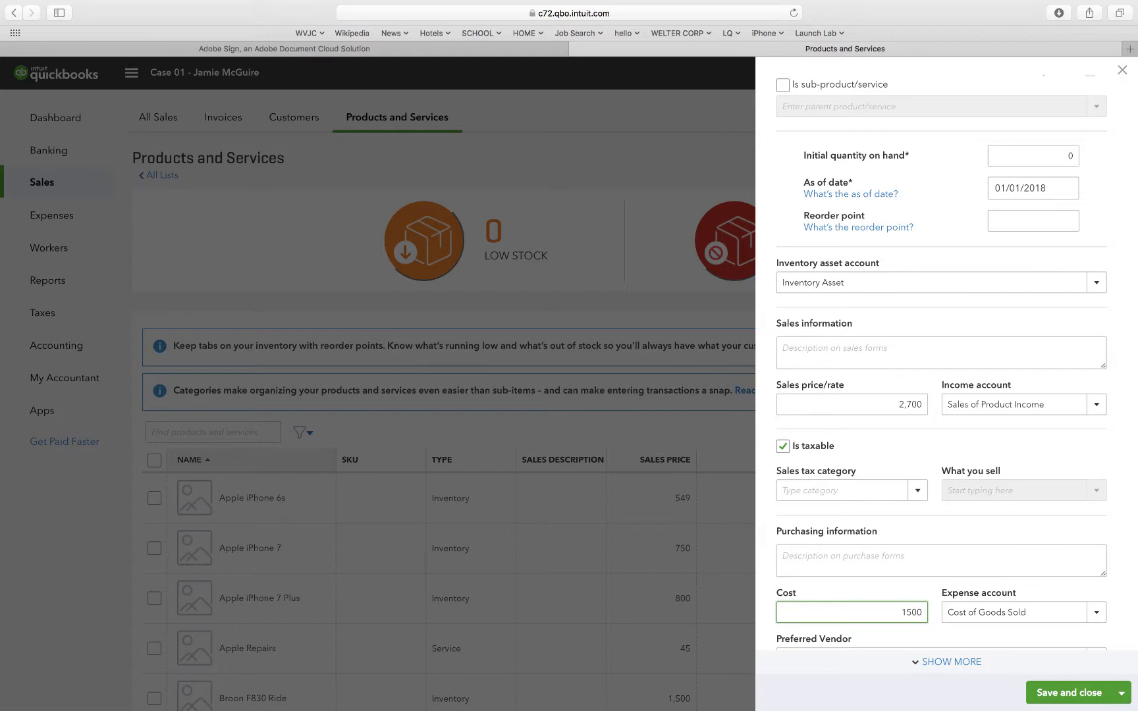
pyautogui.click(1096, 404)
pyautogui.click(986, 507)
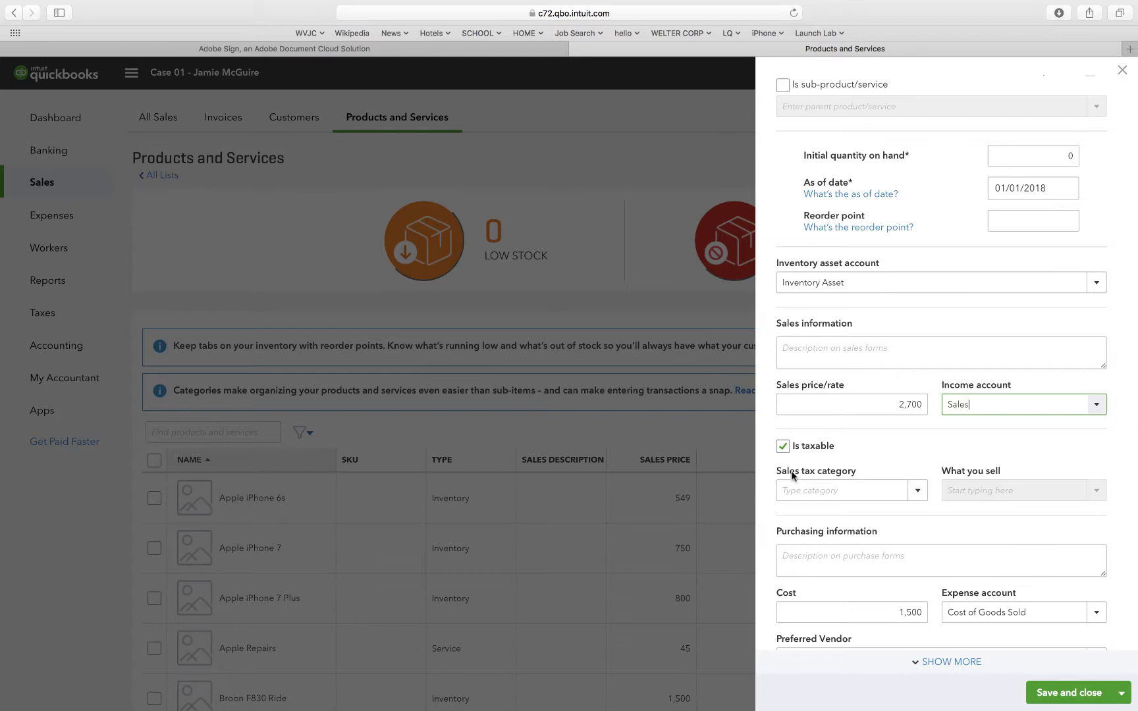
pyautogui.click(783, 447)
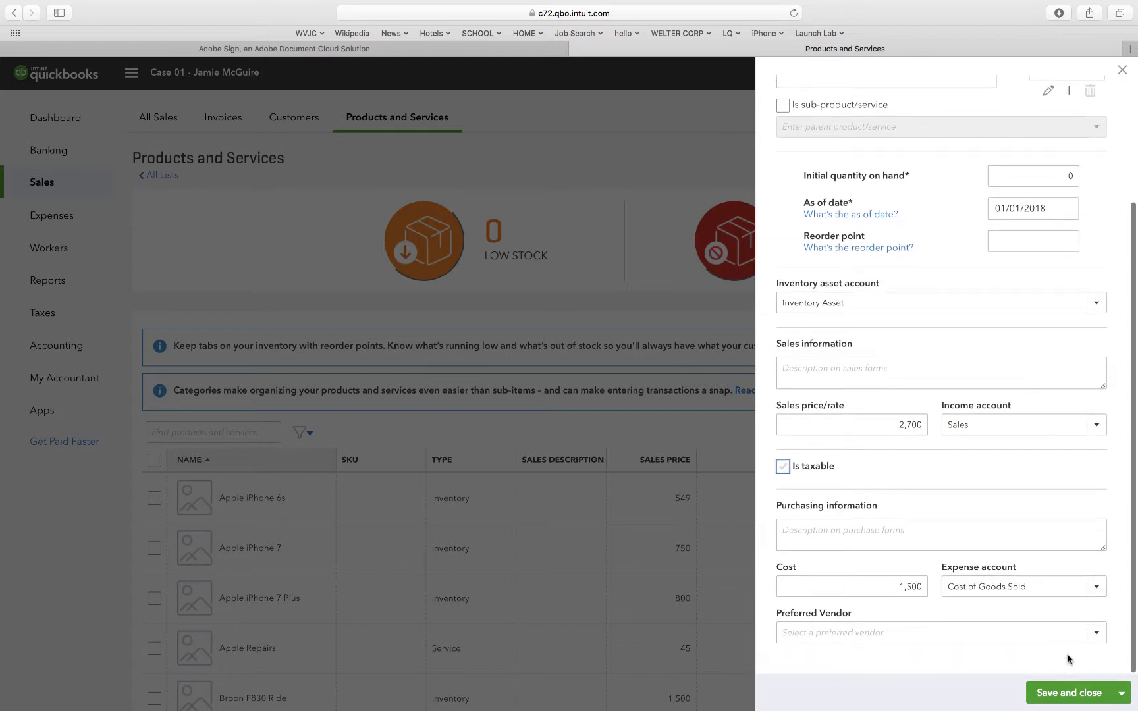
pyautogui.scroll(5, 1024, 504)
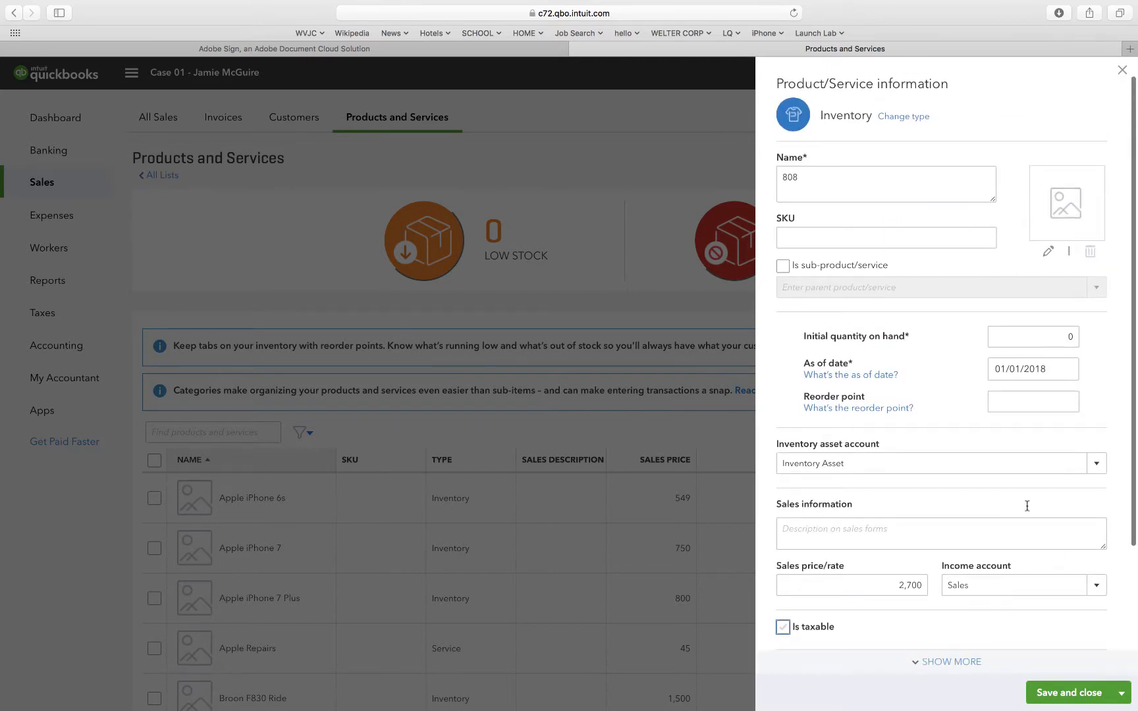
pyautogui.click(1068, 695)
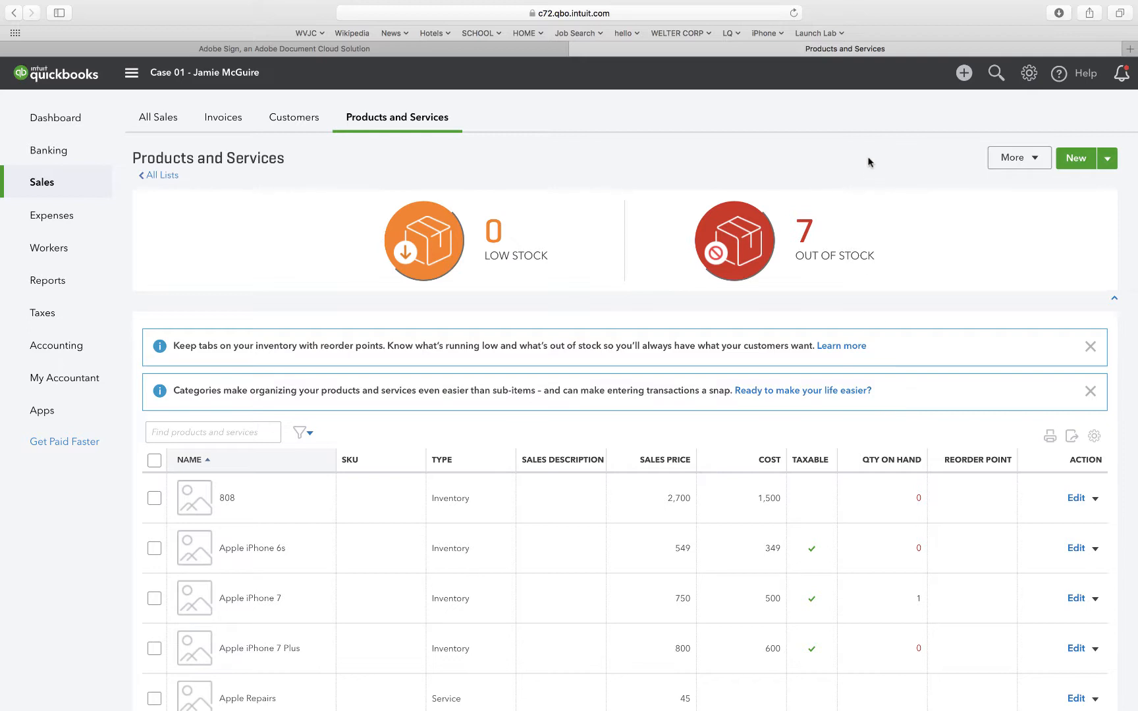
# Create a purchase order to Channel Islands dated 01/02/2018
pyautogui.click(964, 75)
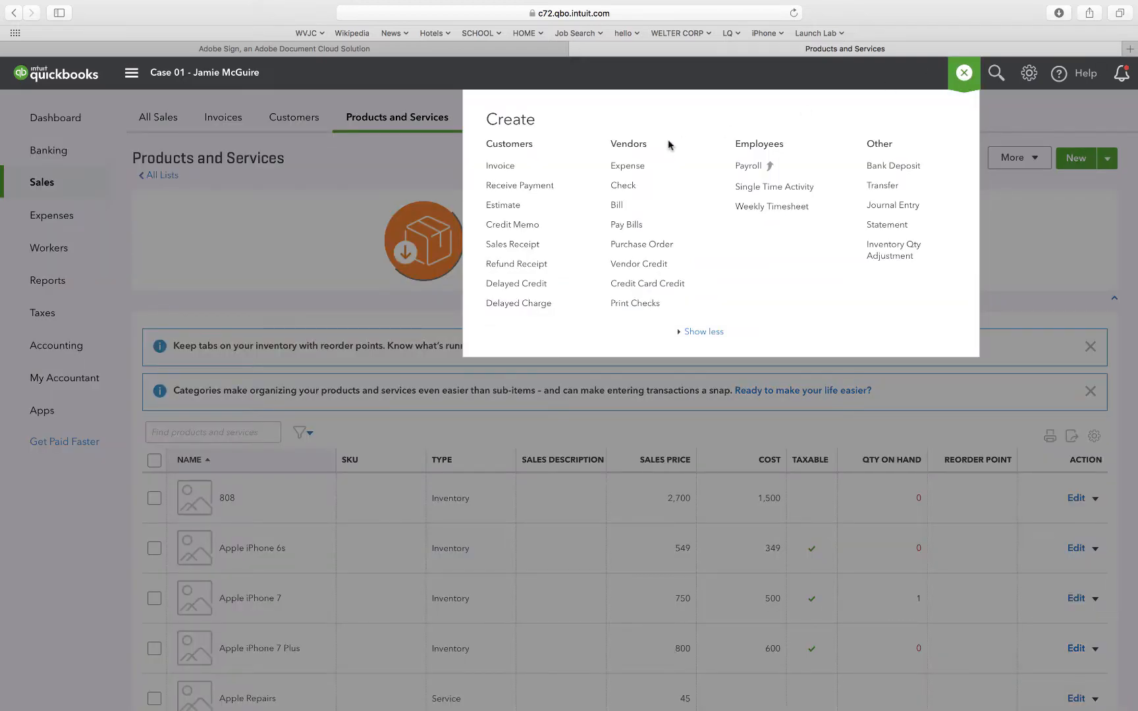
pyautogui.click(624, 250)
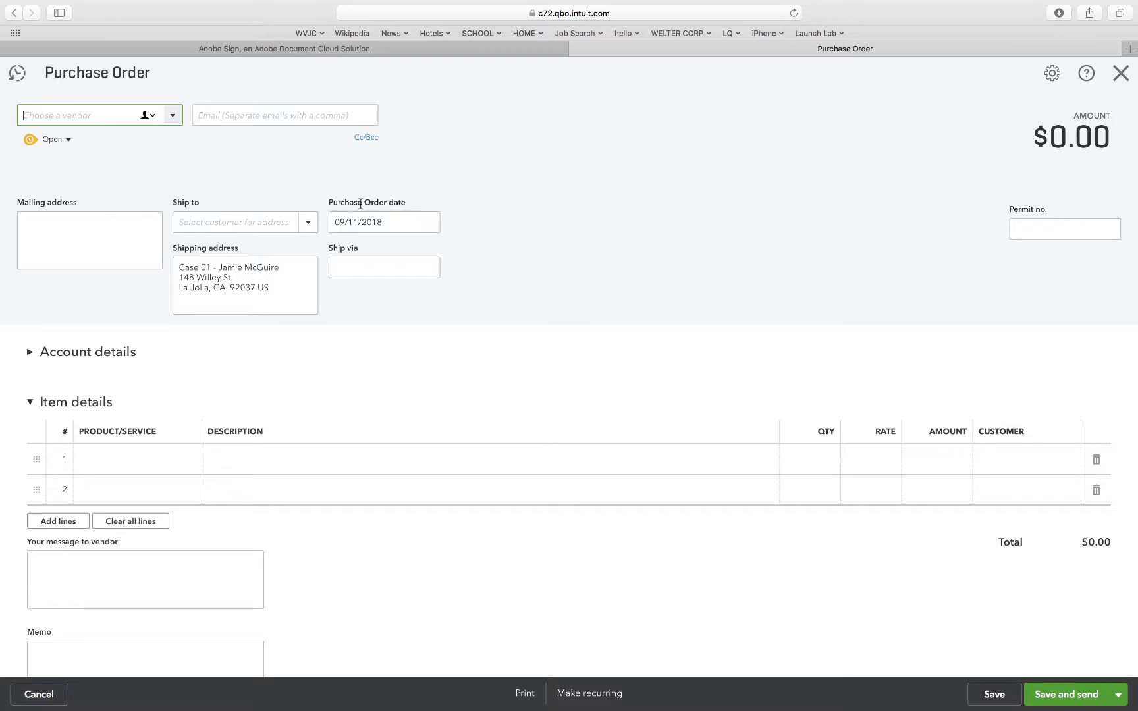
pyautogui.moveTo(391, 227); pyautogui.dragTo(294, 217)
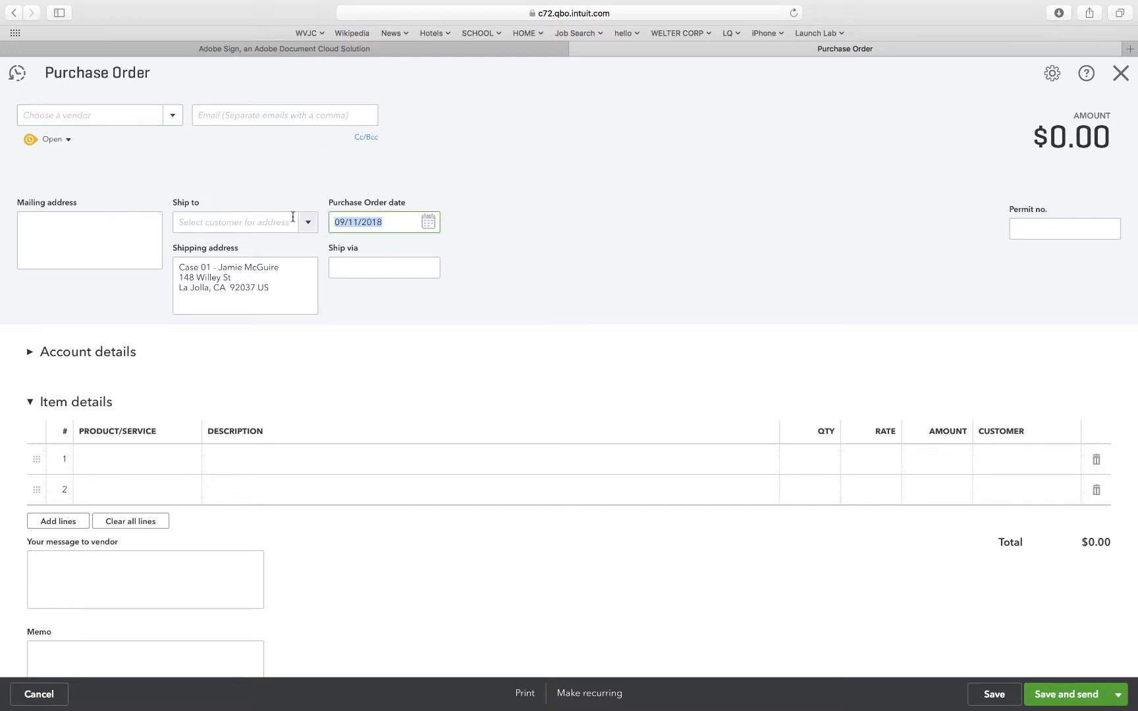
pyautogui.write('1/2/18')
pyautogui.click(395, 195)
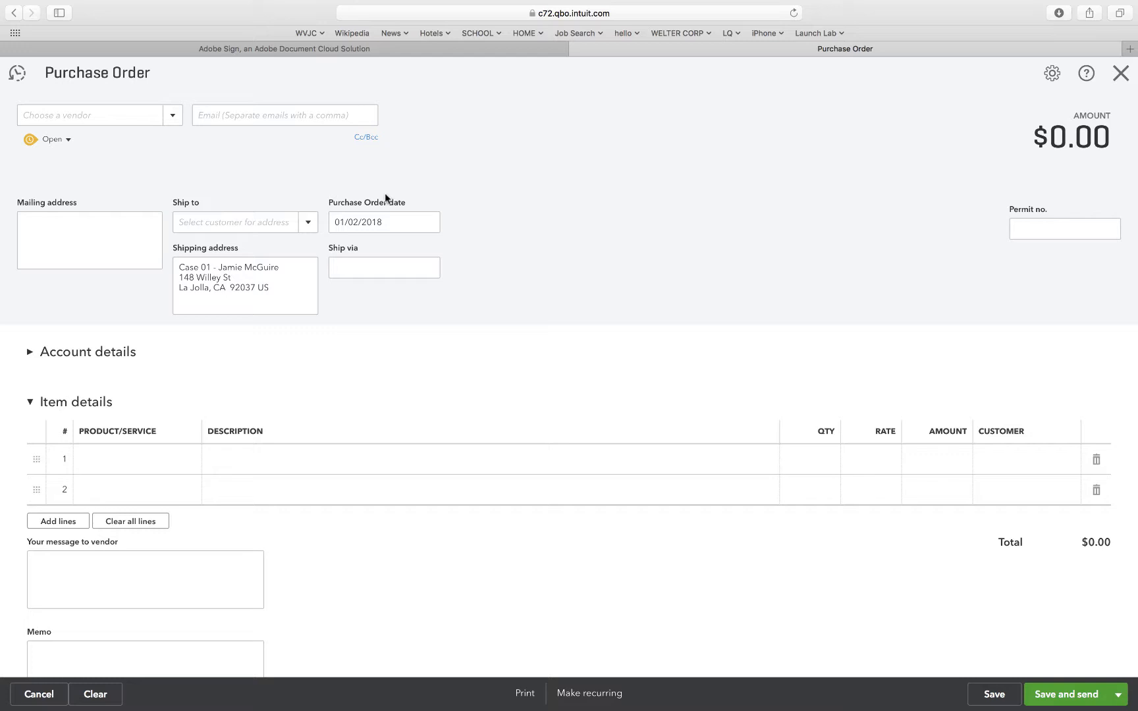
pyautogui.click(172, 114)
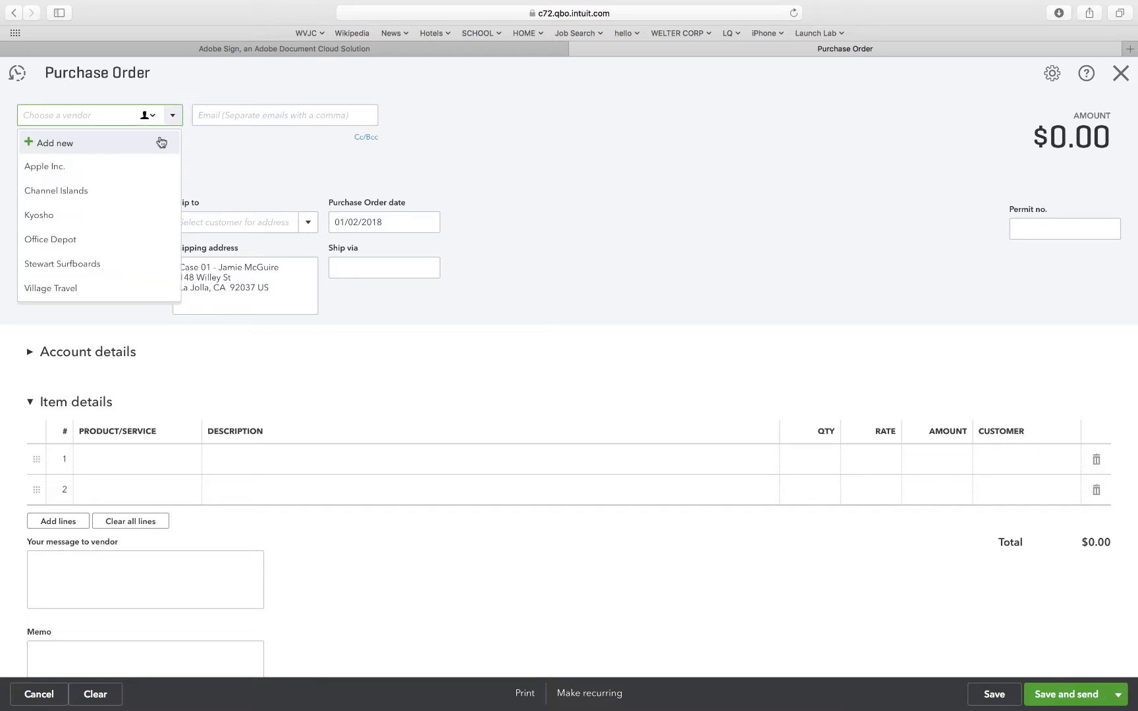
pyautogui.click(117, 191)
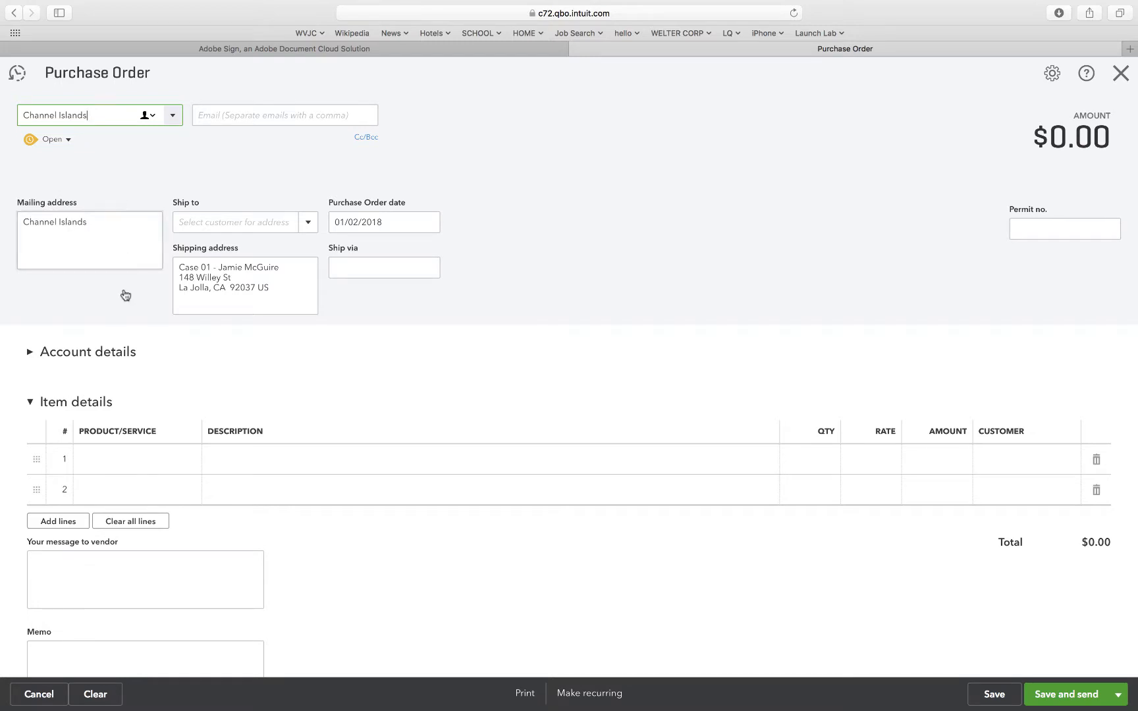
# Add Fred Rubble with quantity 5 as the first purchase order line
pyautogui.click(118, 463)
pyautogui.click(189, 460)
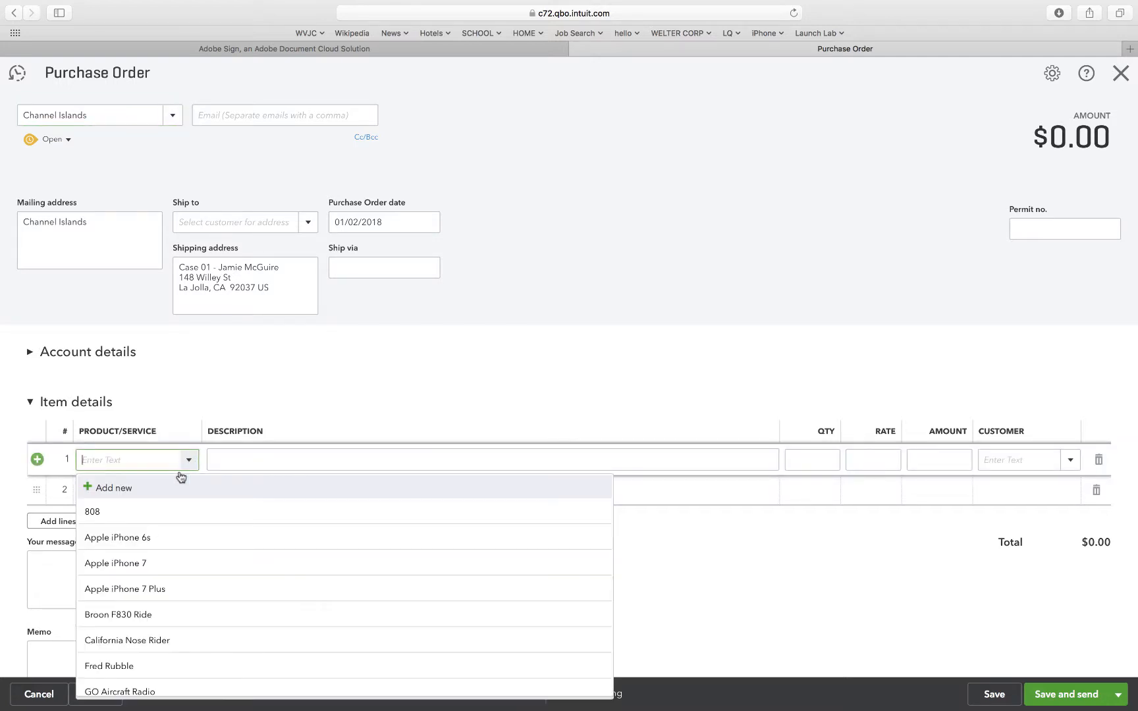
pyautogui.click(124, 667)
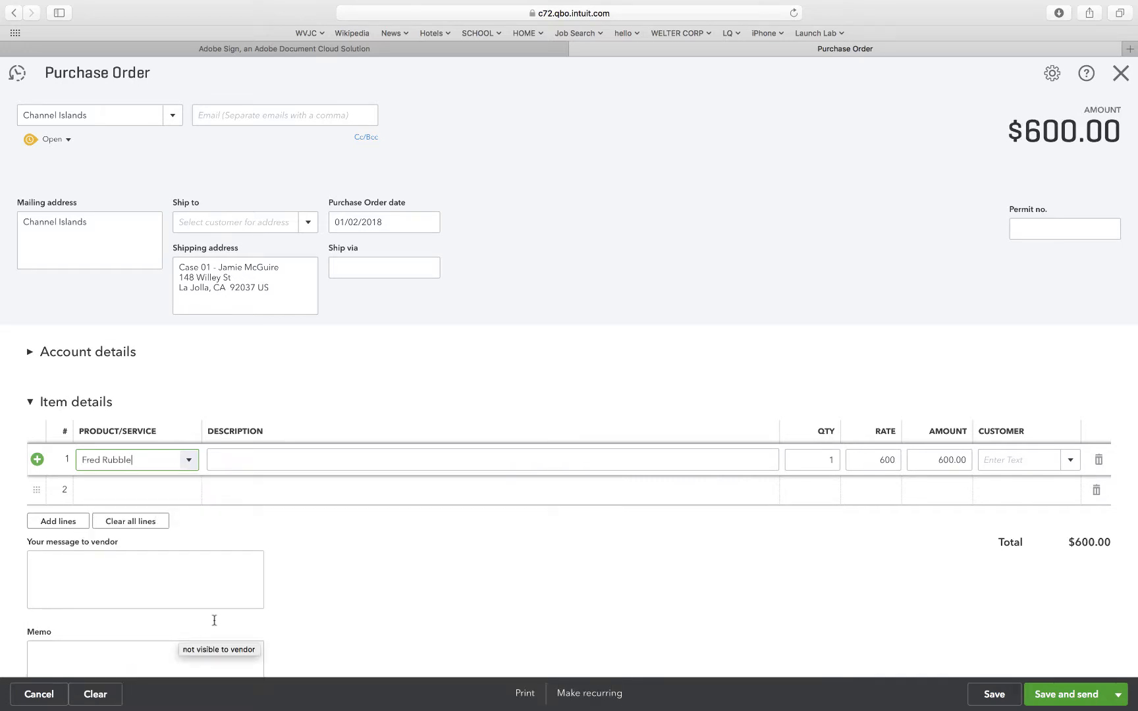
pyautogui.click(833, 460)
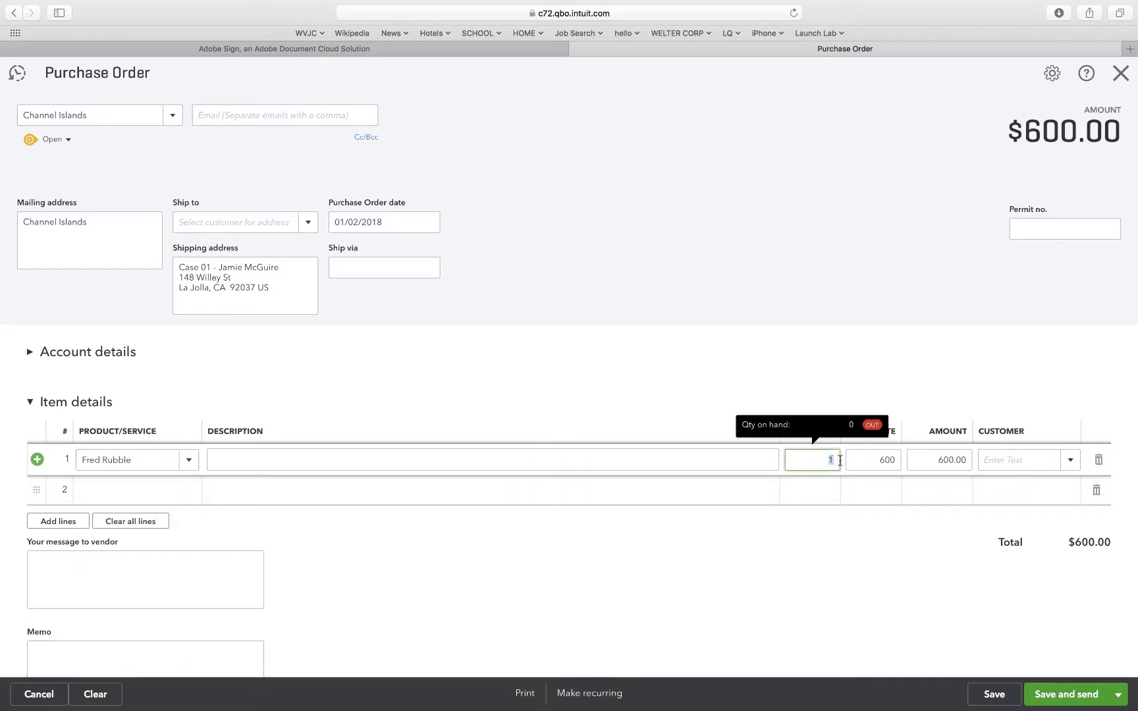
pyautogui.write('5')
pyautogui.click(167, 495)
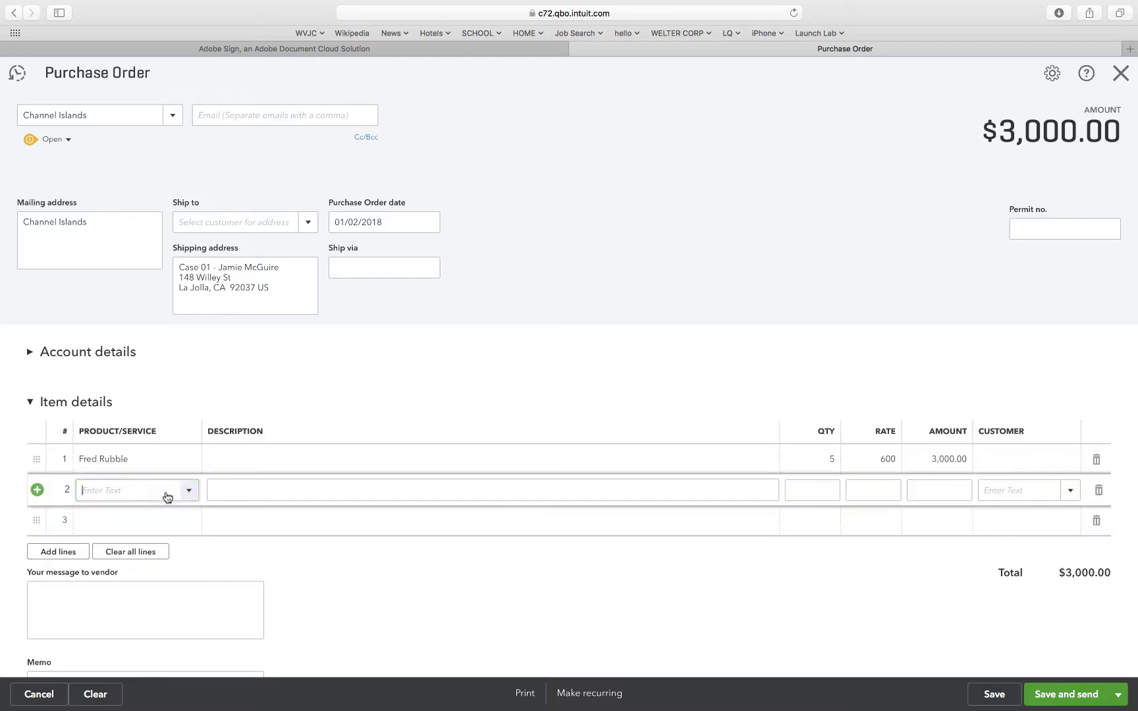
# Add Rook 15 with quantity 4 and The Water Hog with quantity 1
pyautogui.click(189, 492)
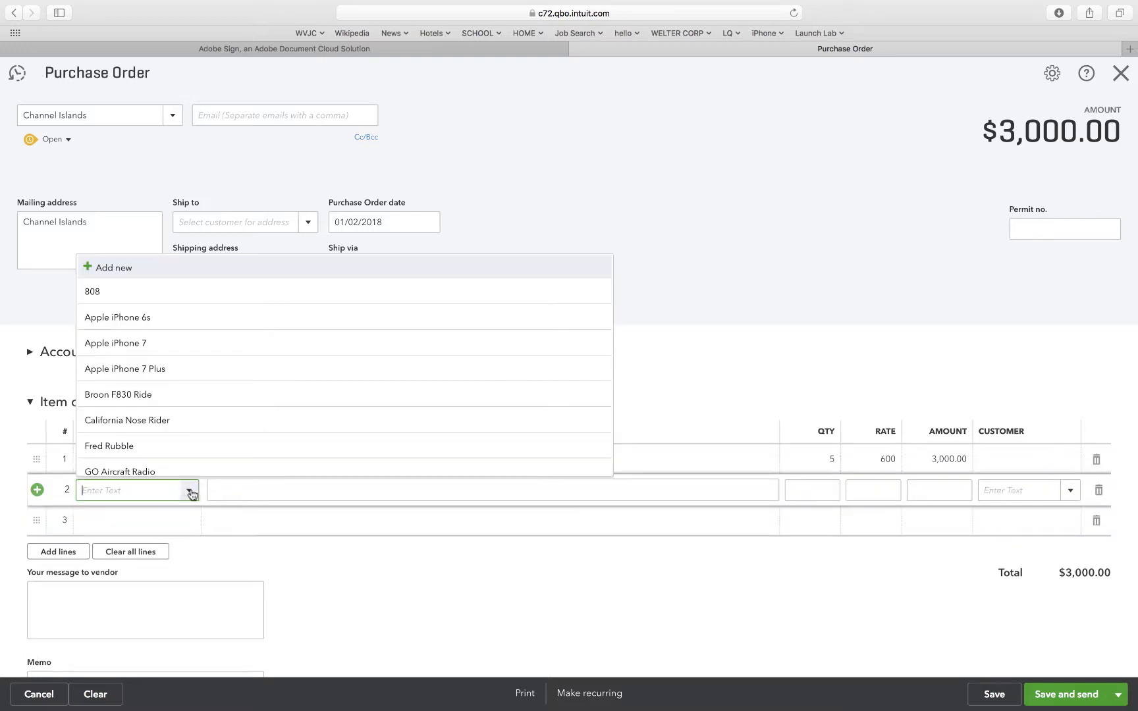
pyautogui.scroll(-3, 180, 411)
pyautogui.click(168, 398)
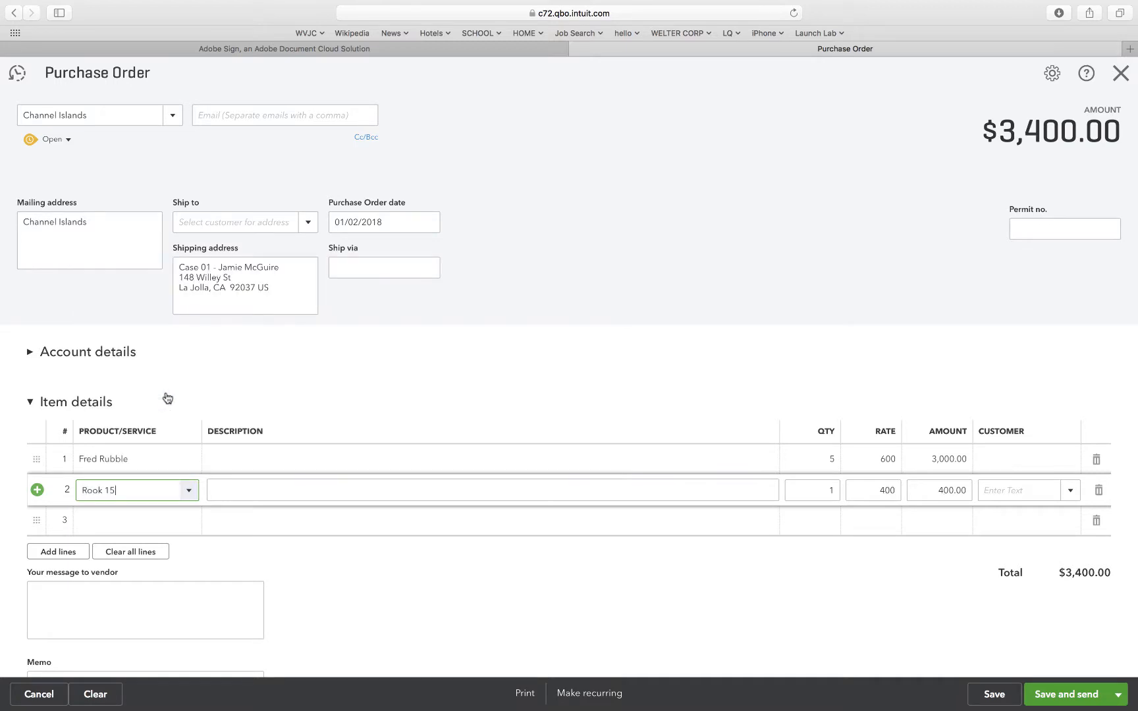
pyautogui.click(828, 491)
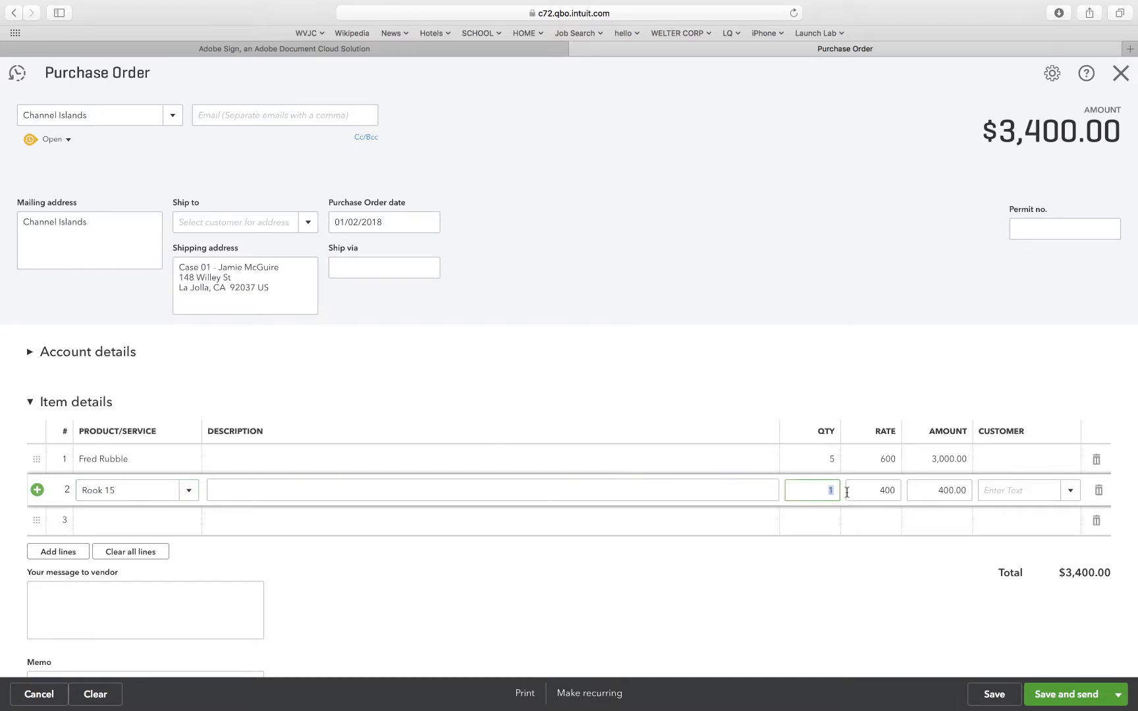
pyautogui.write('4')
pyautogui.click(175, 527)
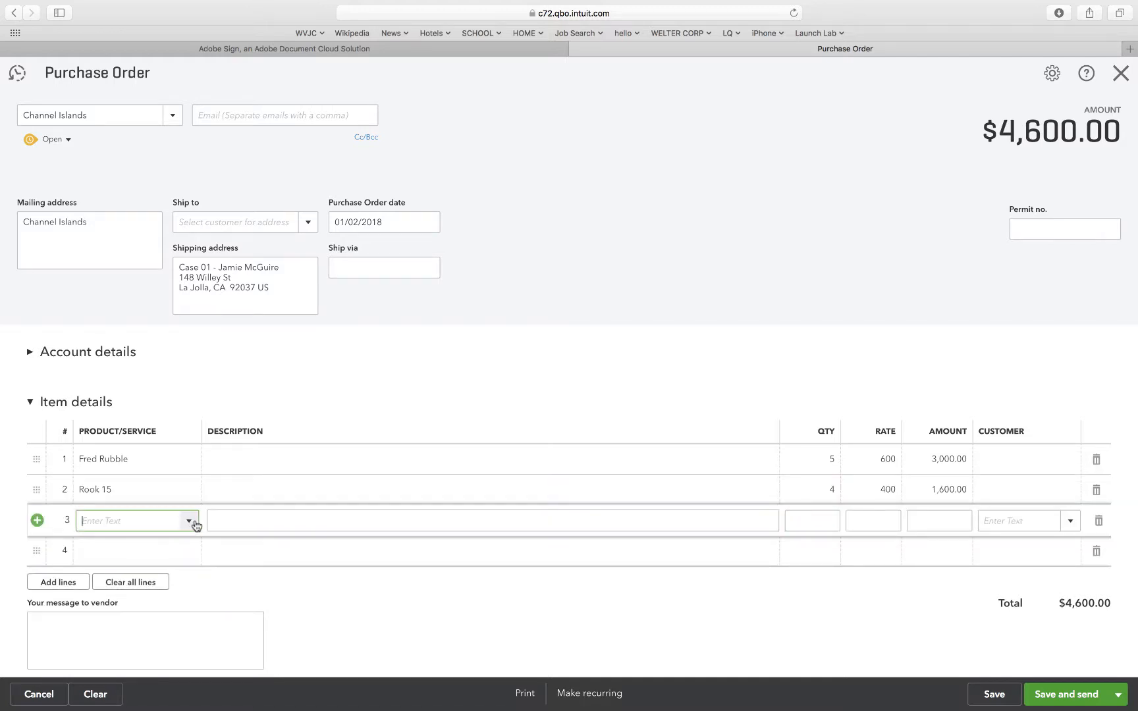
pyautogui.click(194, 522)
pyautogui.scroll(-3, 173, 449)
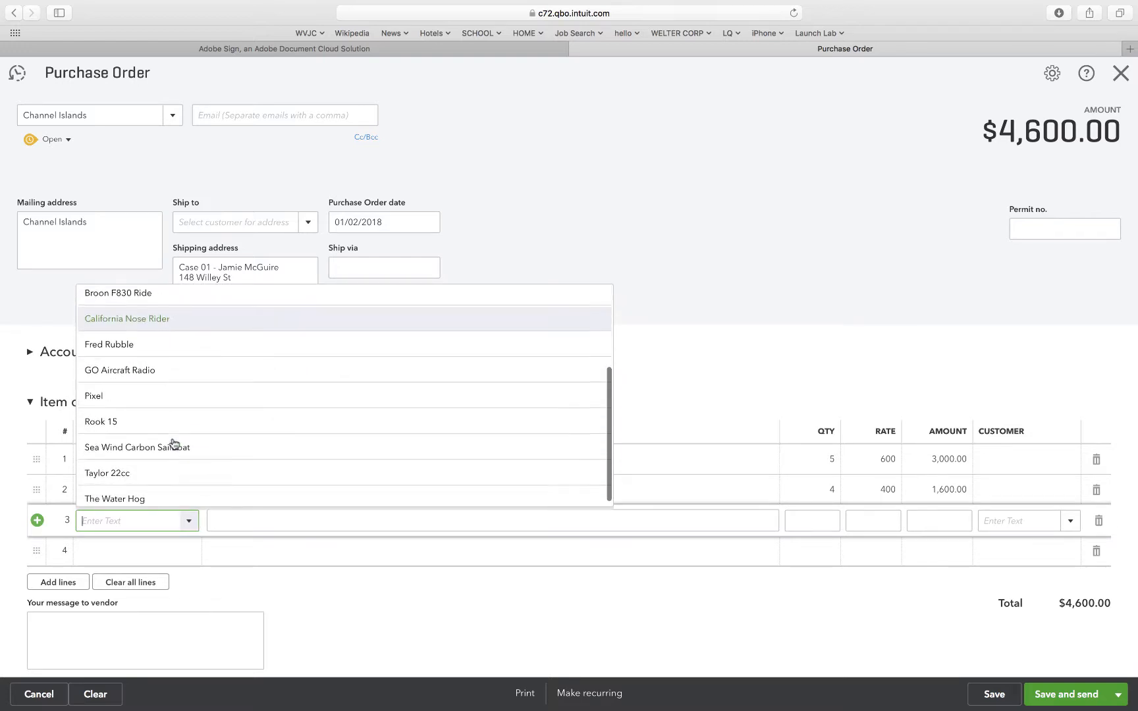
pyautogui.click(114, 498)
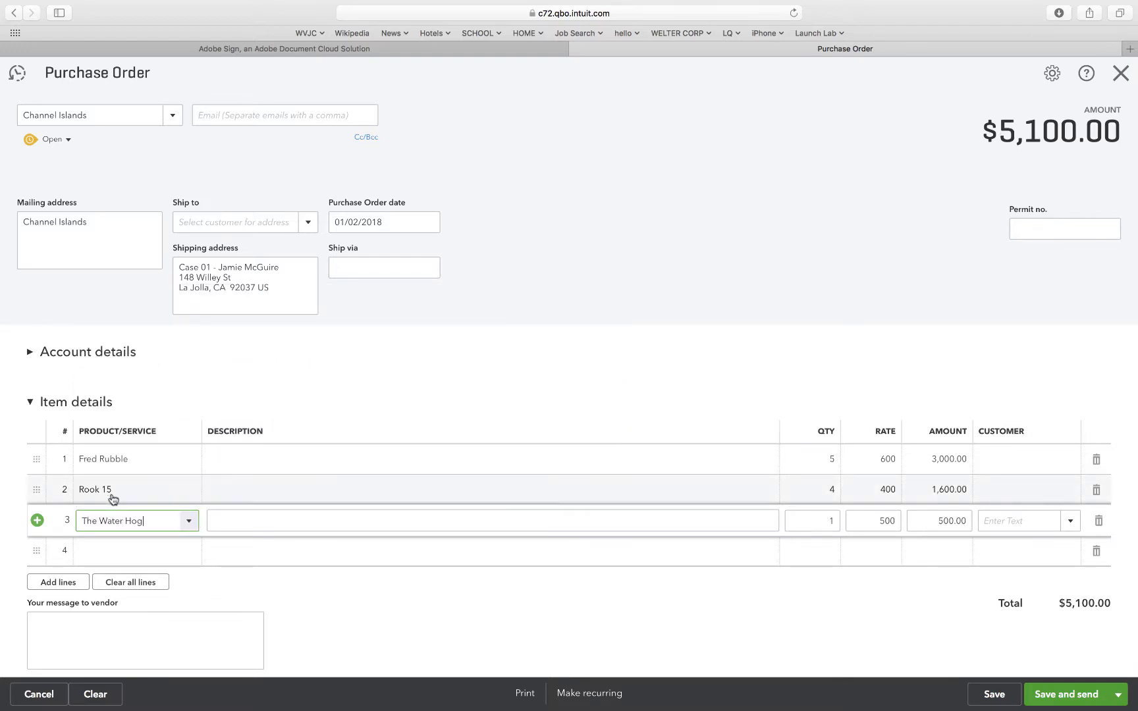
pyautogui.click(815, 521)
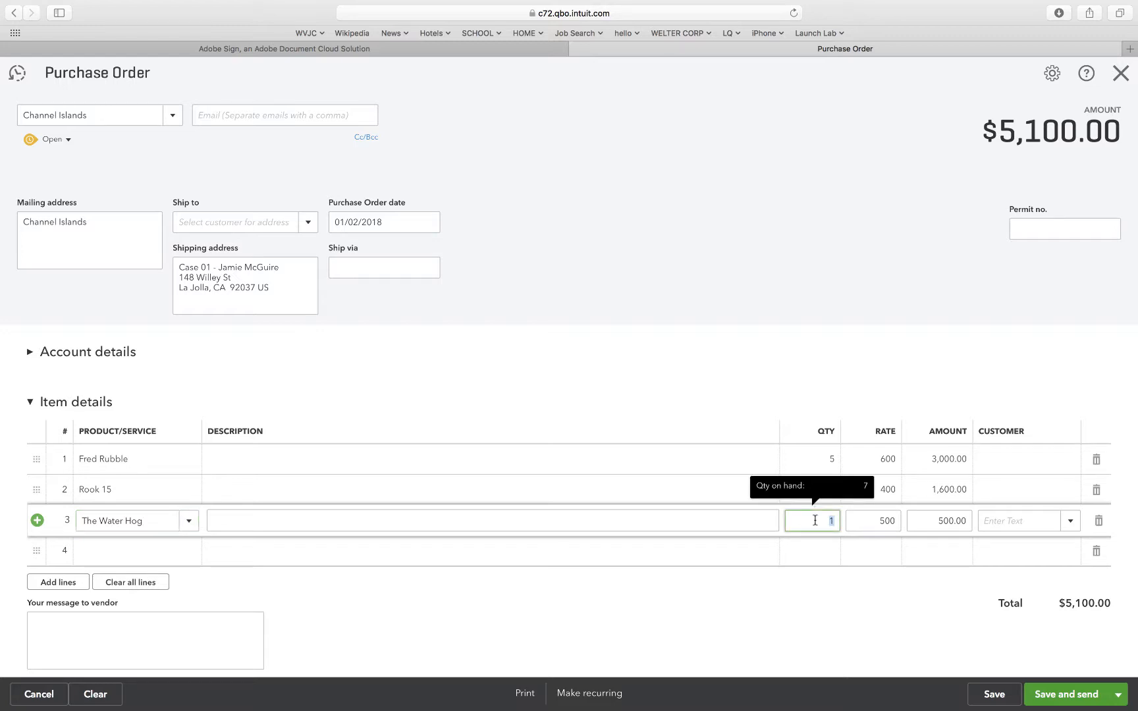
pyautogui.click(812, 597)
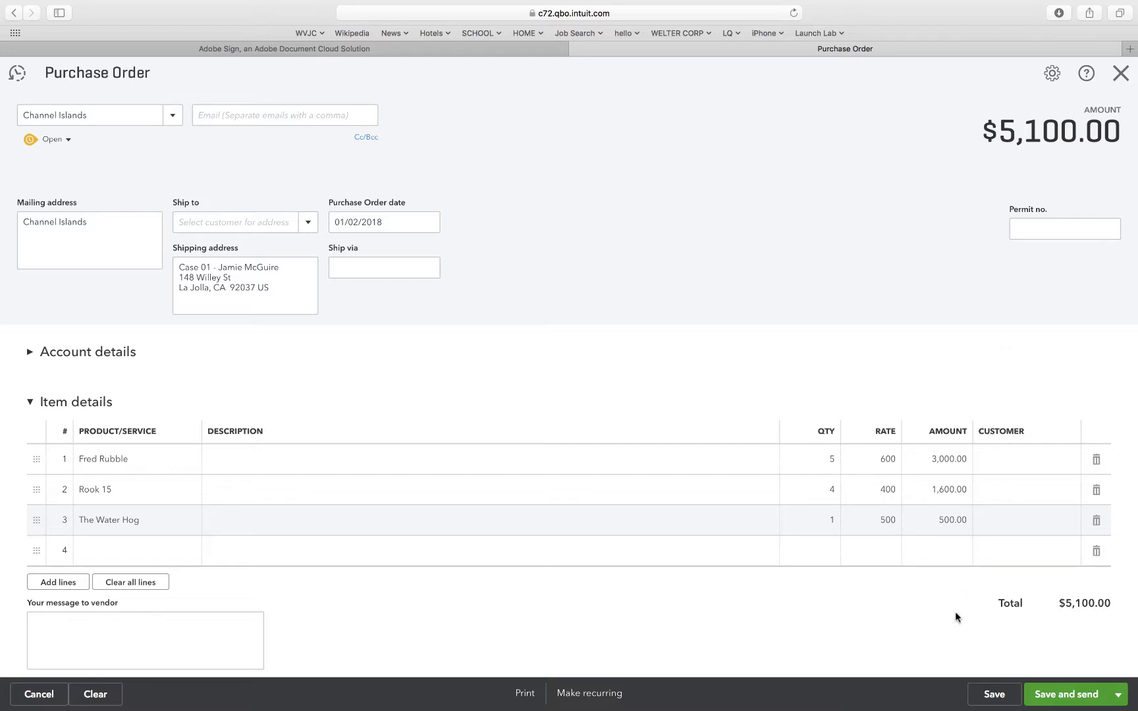
# Save the Channel Islands purchase order as #1001 and close it
pyautogui.click(994, 696)
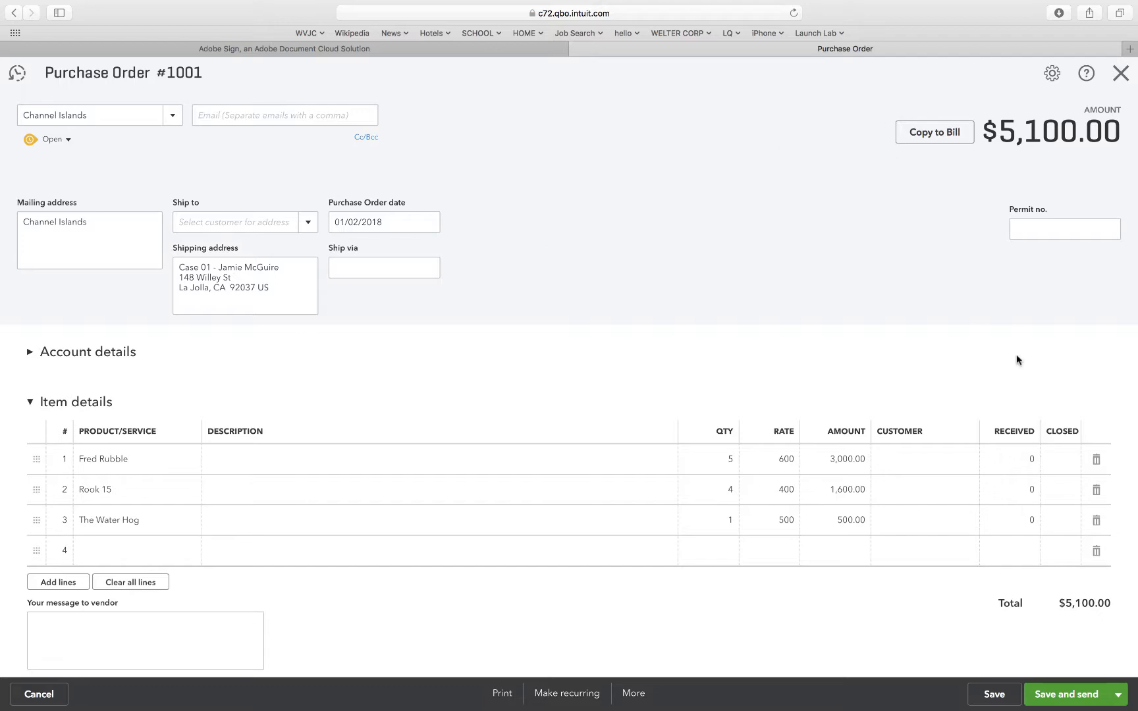
pyautogui.click(1122, 74)
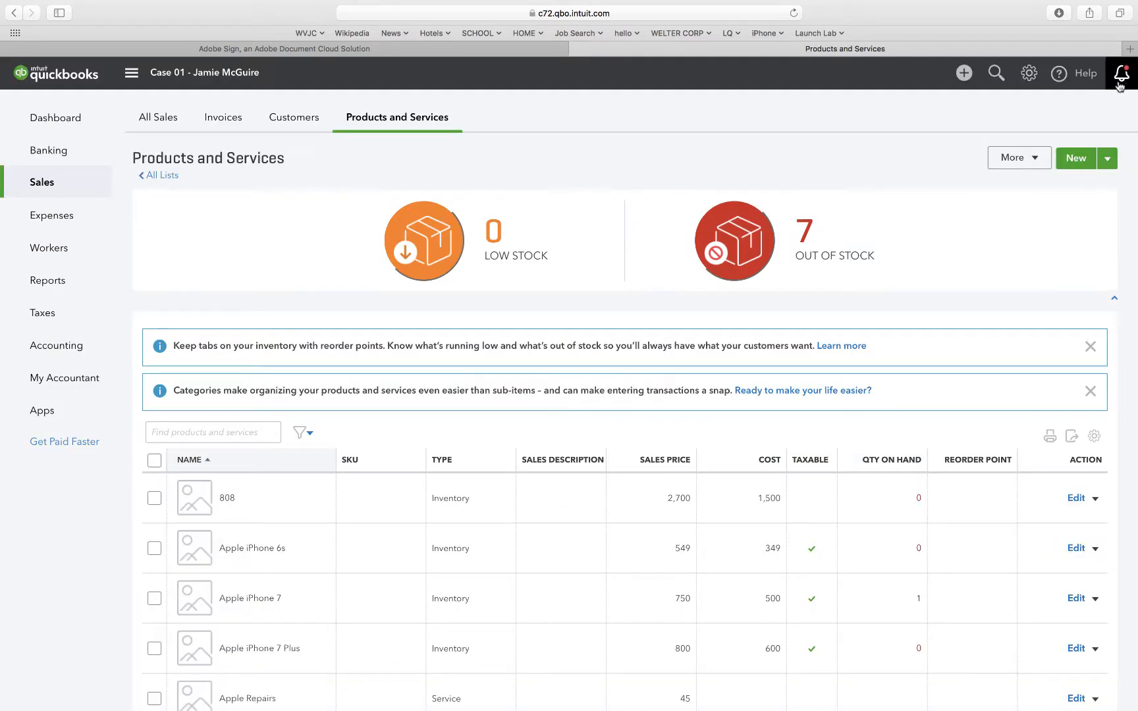
pyautogui.click(966, 74)
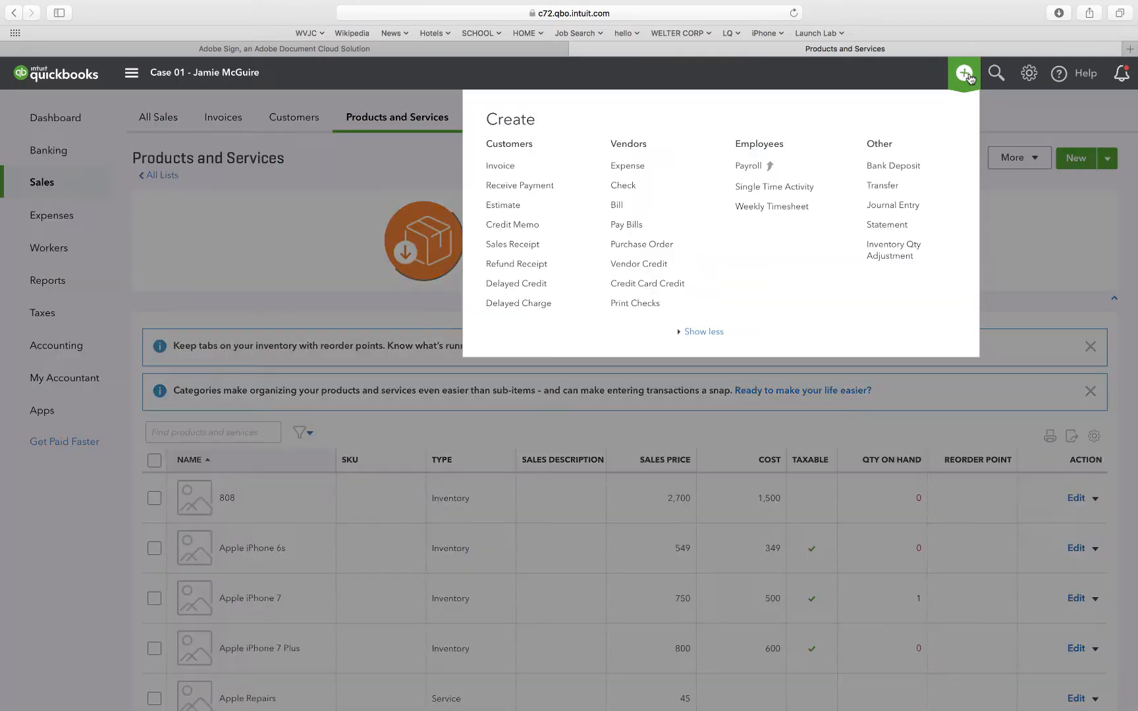
# Create a purchase order for Stewart Surfboards dated 01/03/2018
pyautogui.click(640, 246)
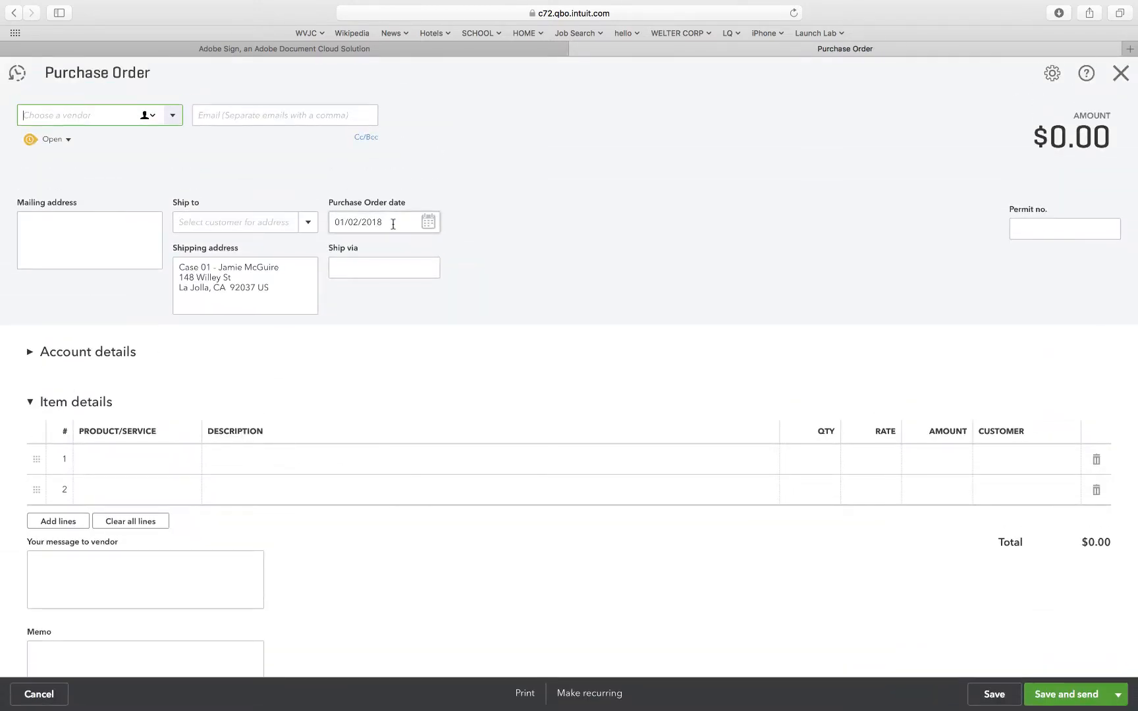
pyautogui.click(357, 222)
pyautogui.click(356, 222)
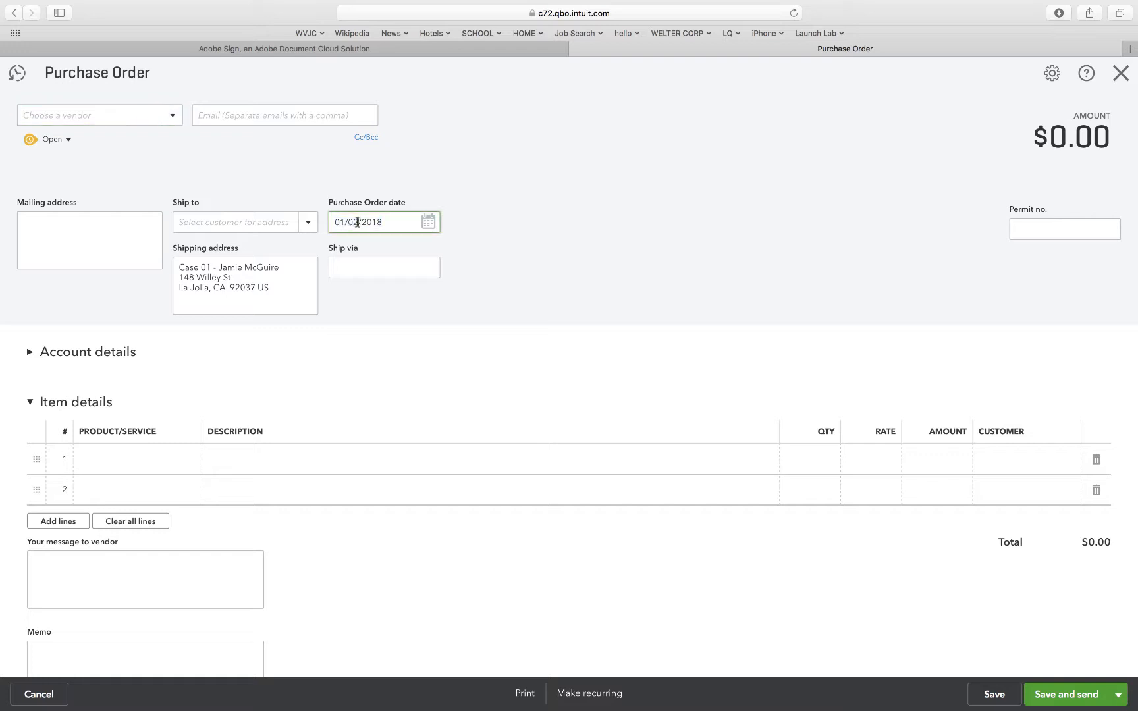
pyautogui.press('BackSpace')
pyautogui.press('BackSpace')
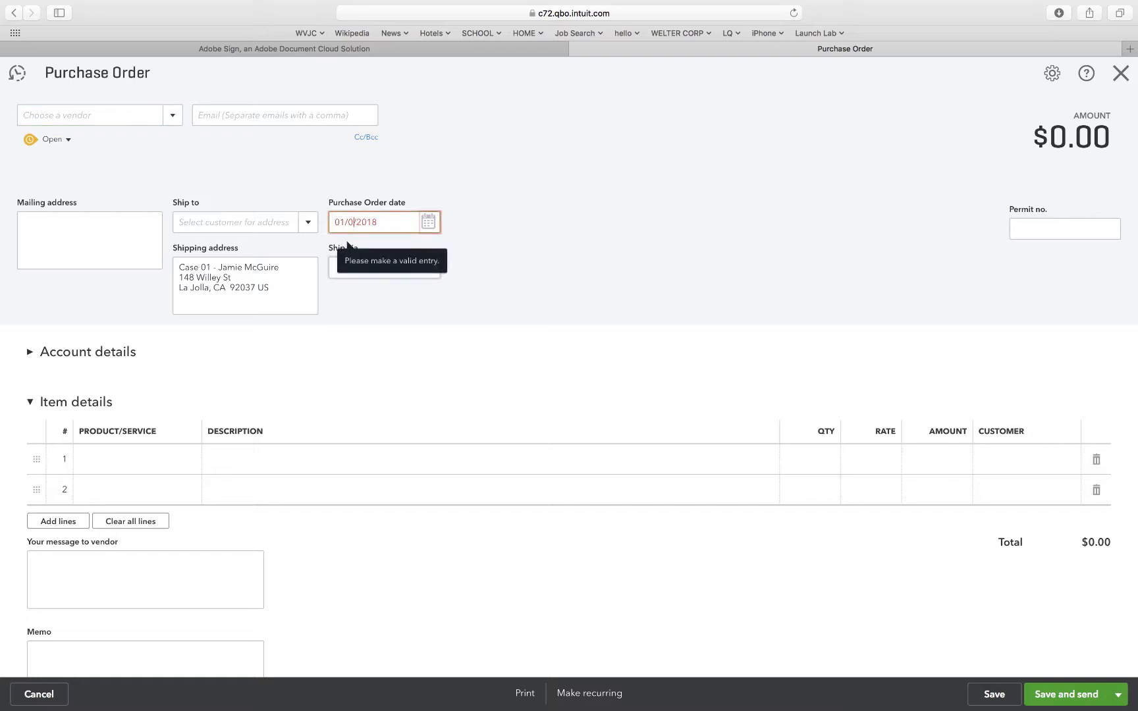
pyautogui.write('3')
pyautogui.click(535, 285)
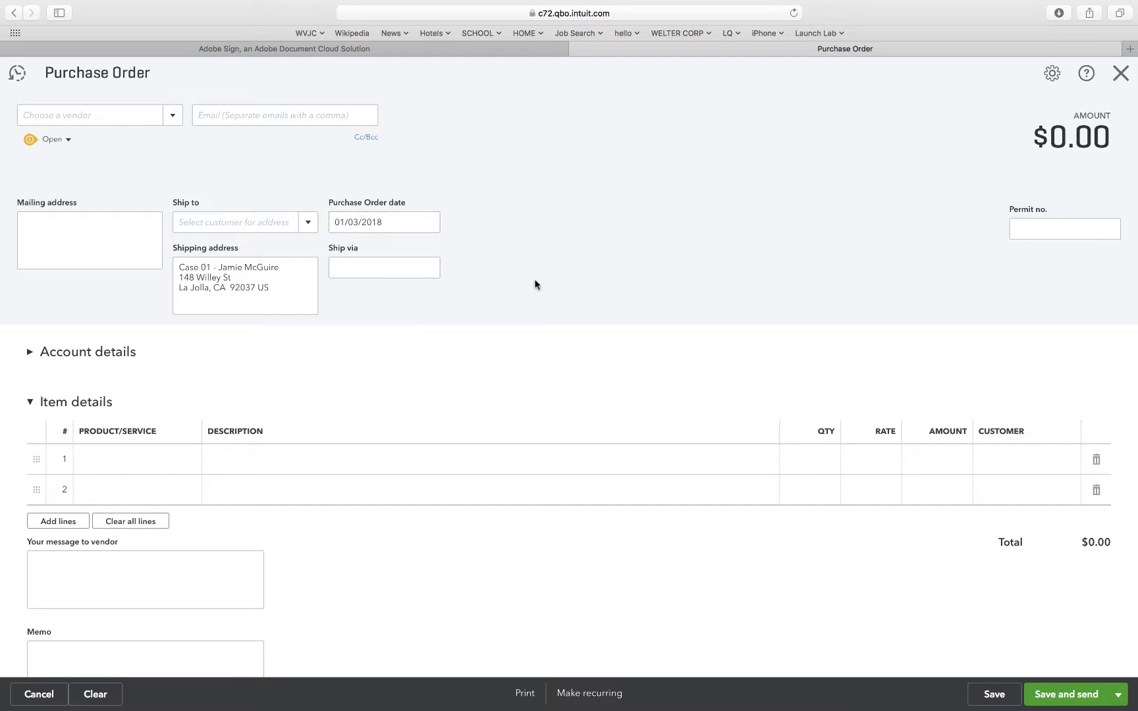
pyautogui.click(173, 116)
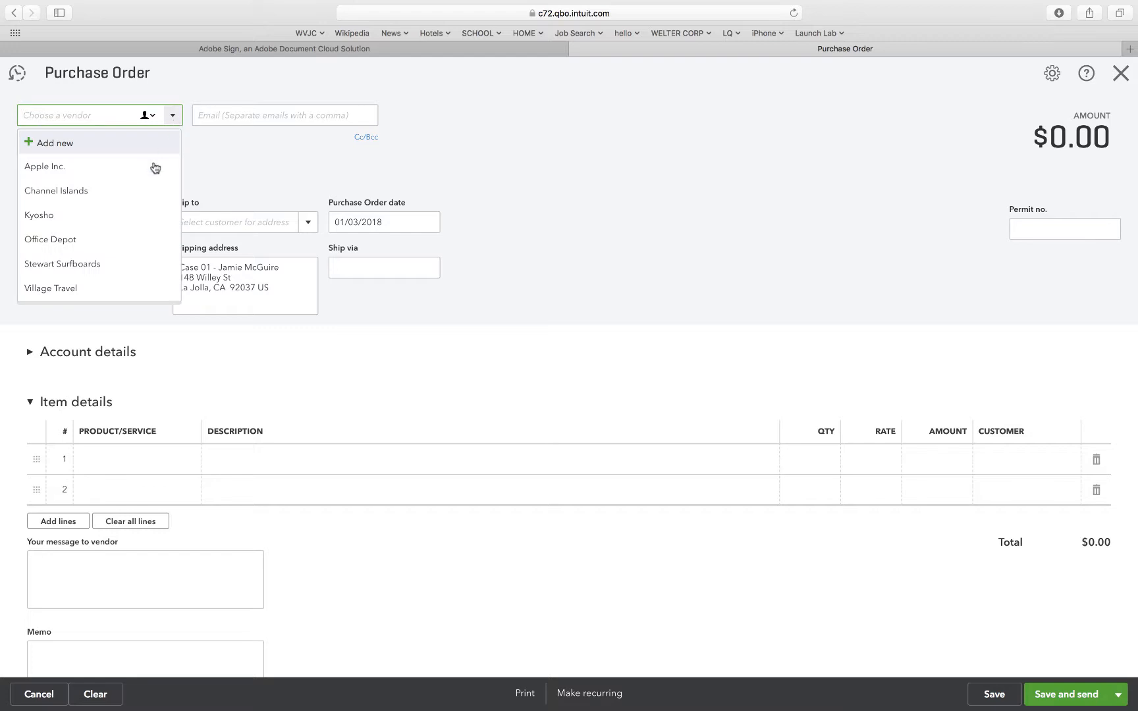
pyautogui.click(98, 265)
pyautogui.click(193, 170)
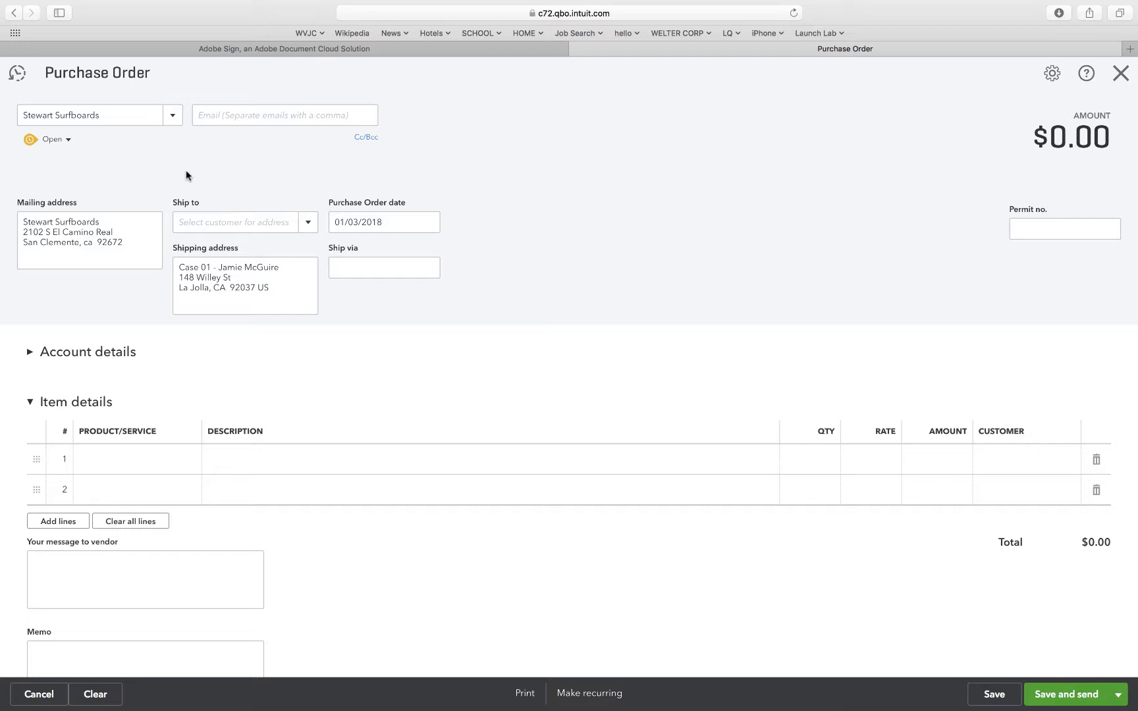
pyautogui.click(187, 459)
# Add 2 units of 808 and 1 California Nose Rider to the order, totalling $4,700
pyautogui.click(187, 459)
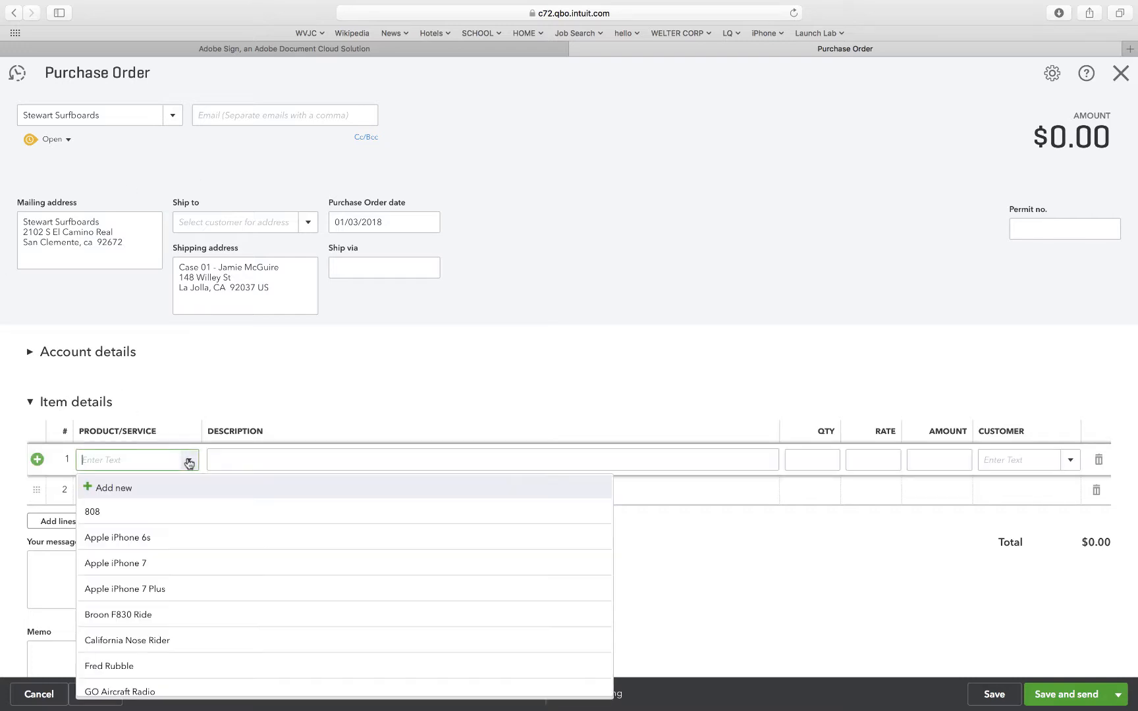
pyautogui.click(137, 512)
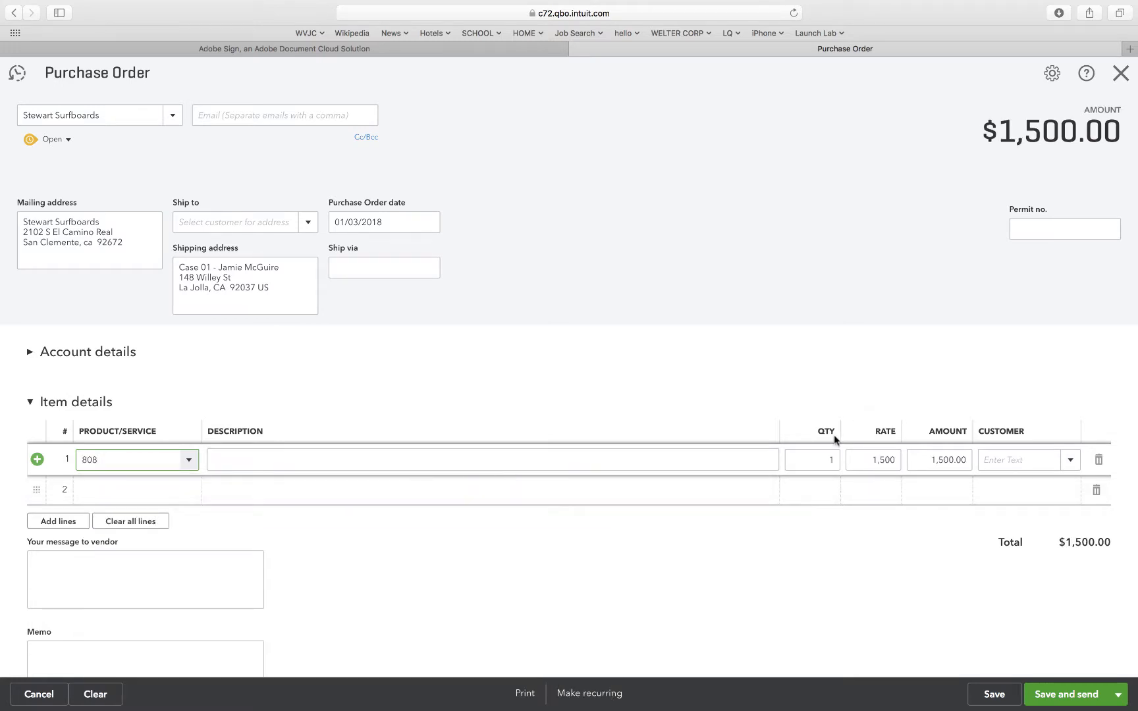
pyautogui.click(820, 460)
pyautogui.write('2')
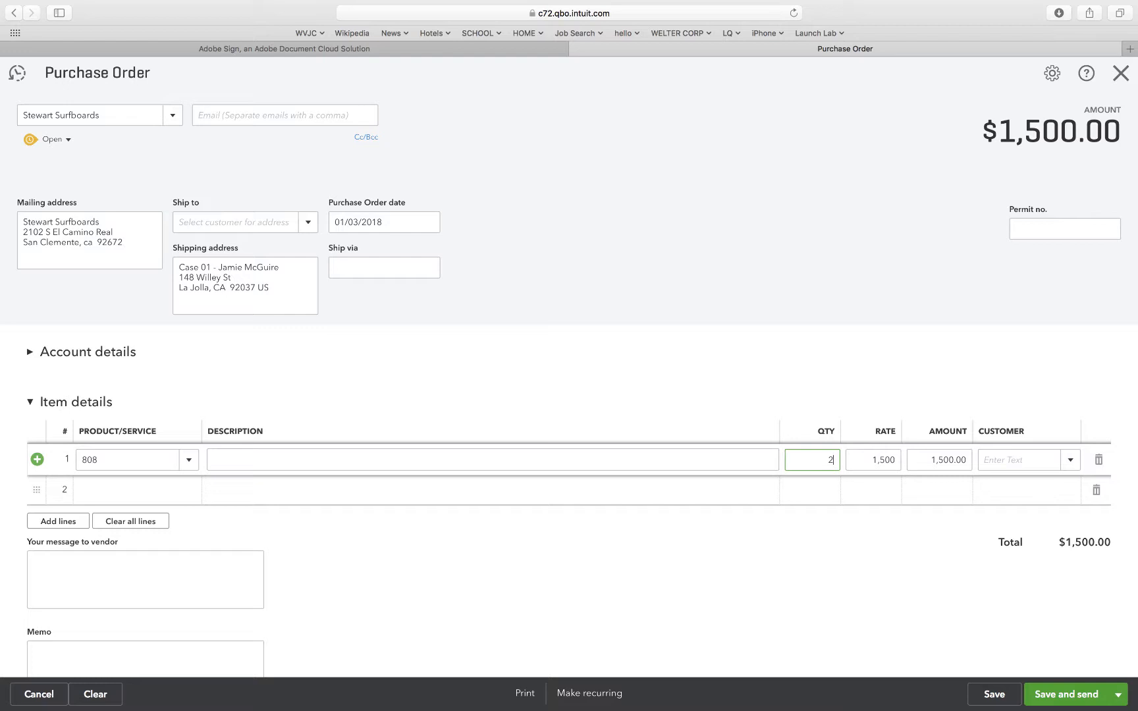
pyautogui.click(191, 494)
pyautogui.click(189, 493)
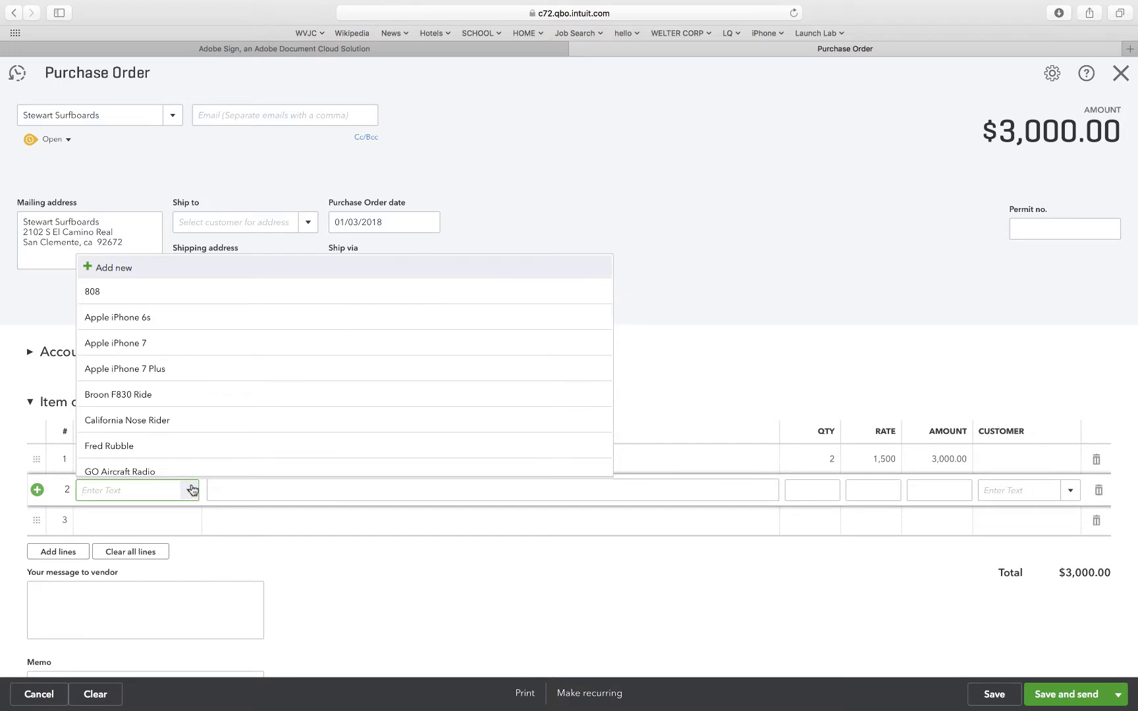
pyautogui.click(183, 429)
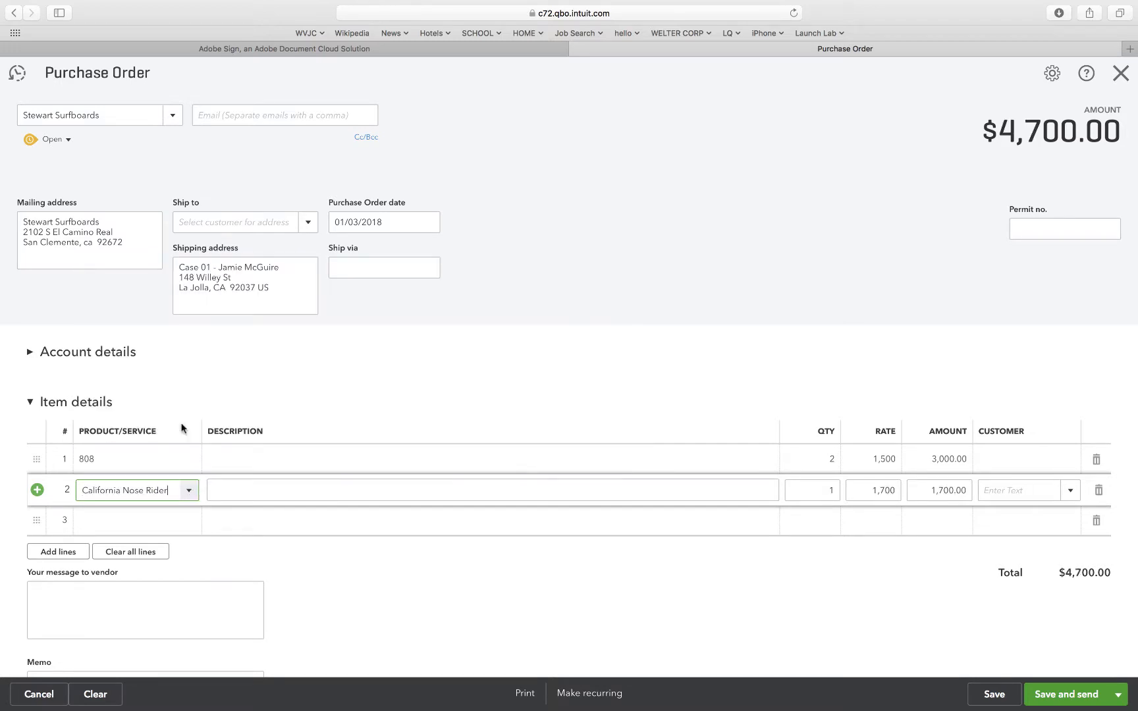
pyautogui.click(478, 394)
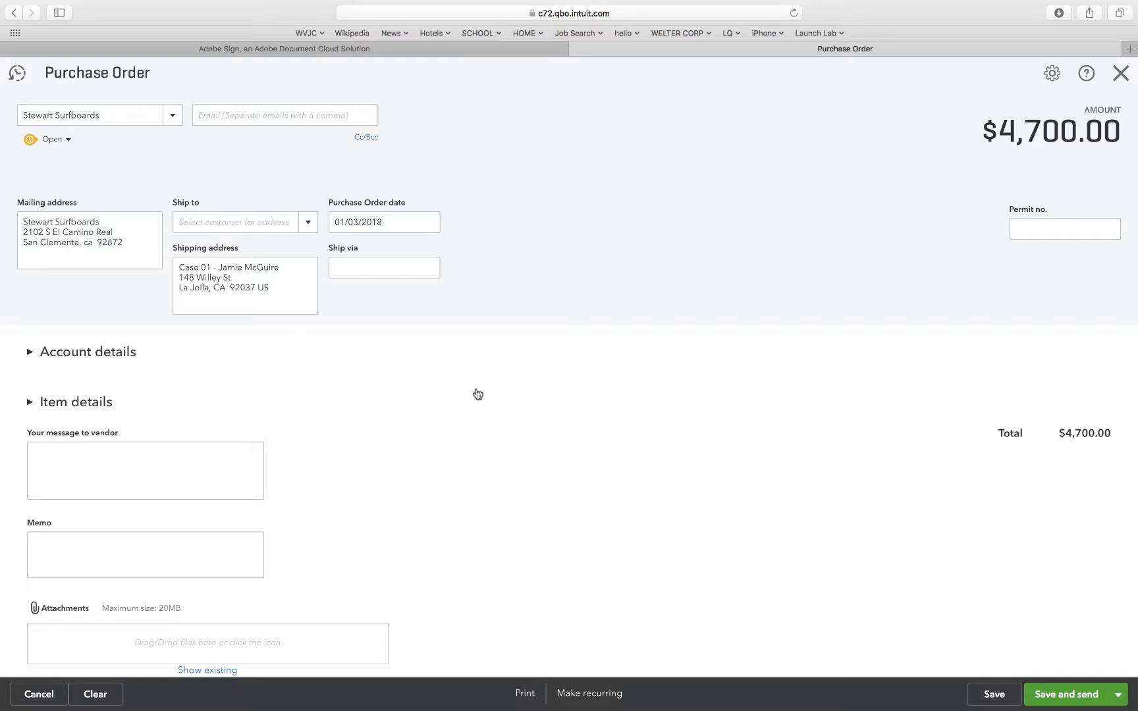
# Review the 808 and California Nose Rider item lines, leaving the empty Account details section collapsed
pyautogui.click(29, 357)
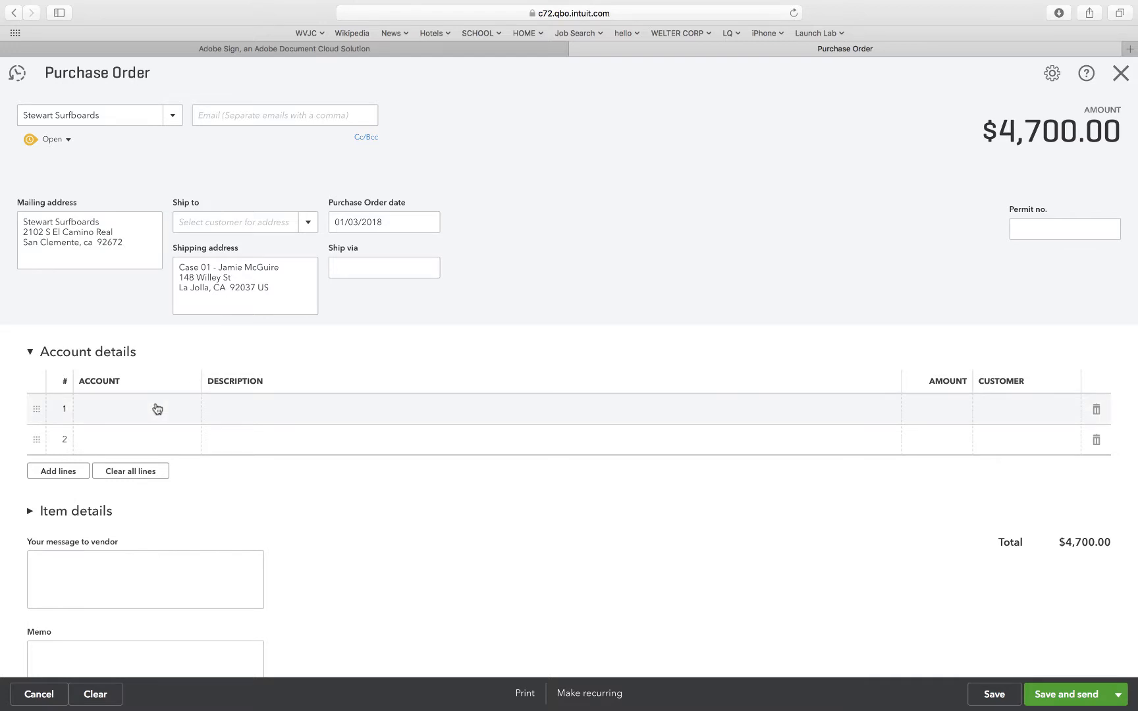
pyautogui.click(31, 353)
pyautogui.click(31, 354)
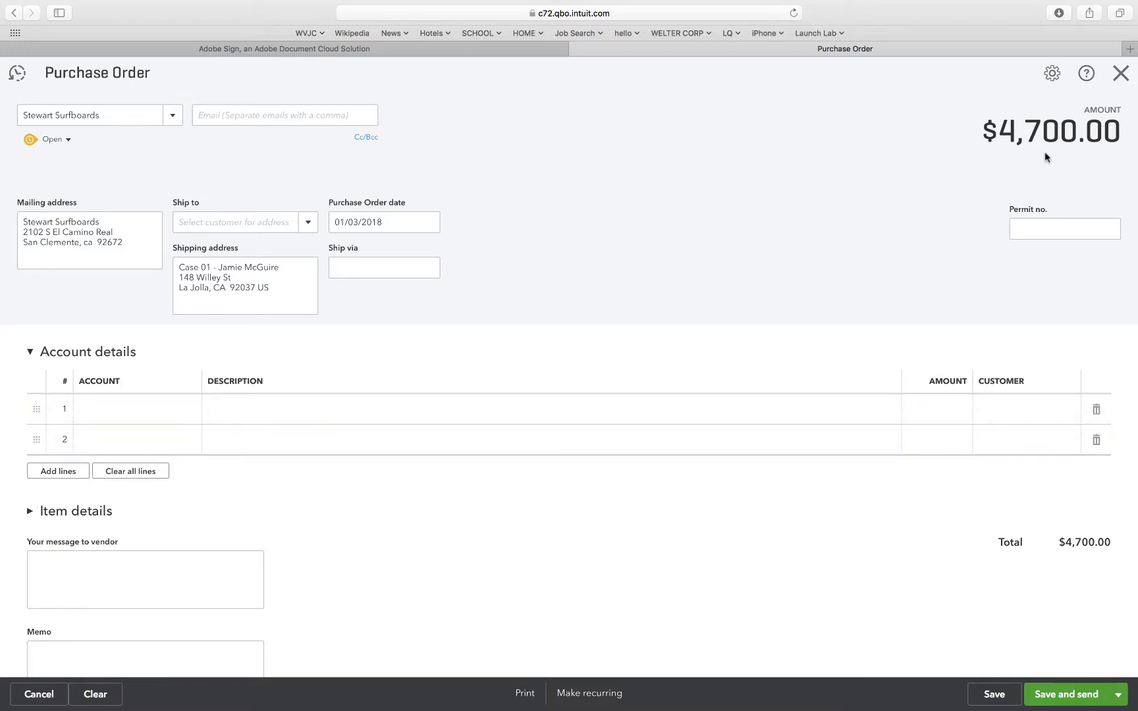
pyautogui.click(30, 513)
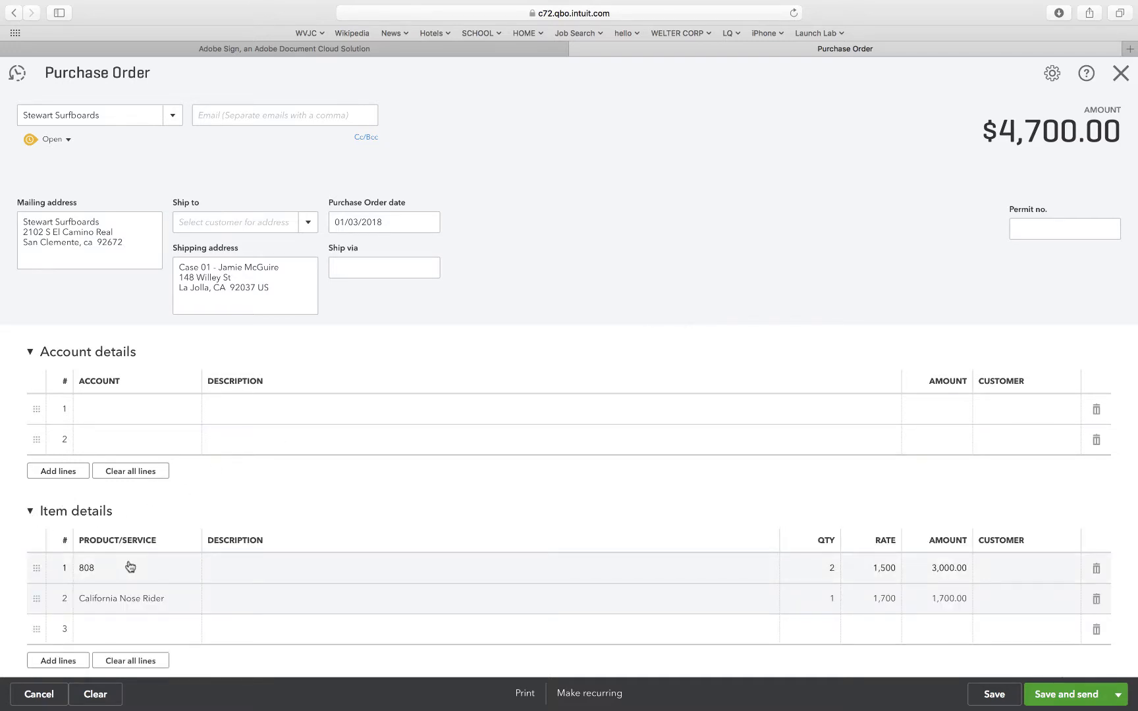
pyautogui.scroll(-3, 130, 566)
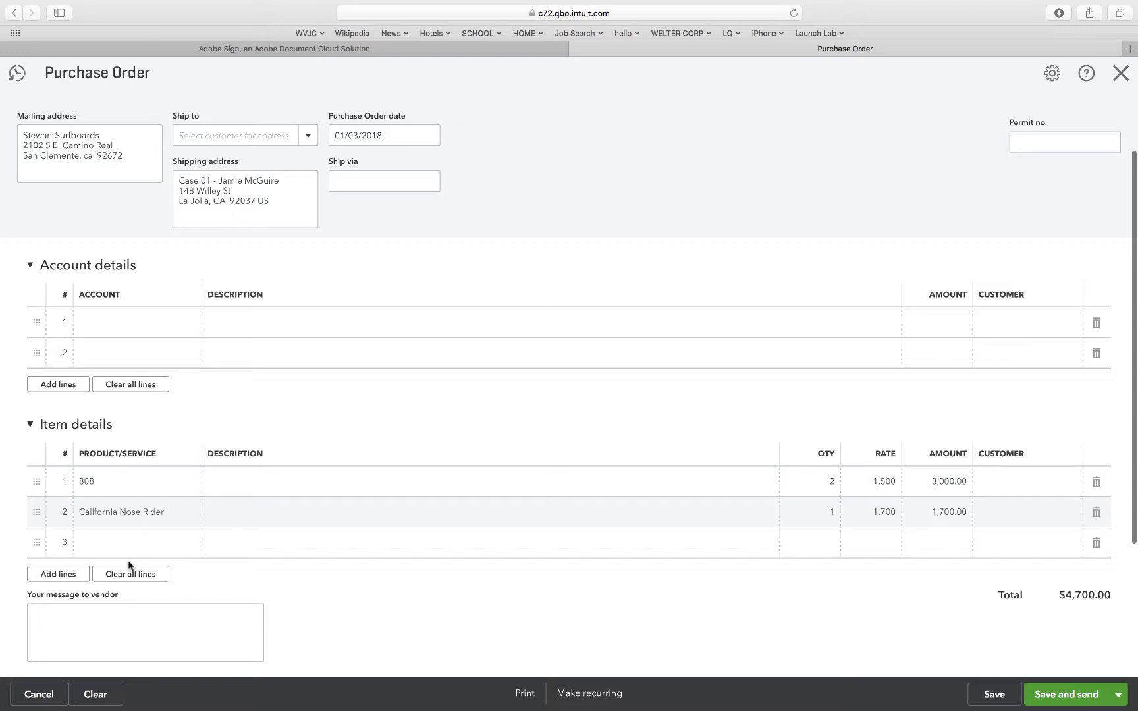
pyautogui.scroll(-1, 130, 565)
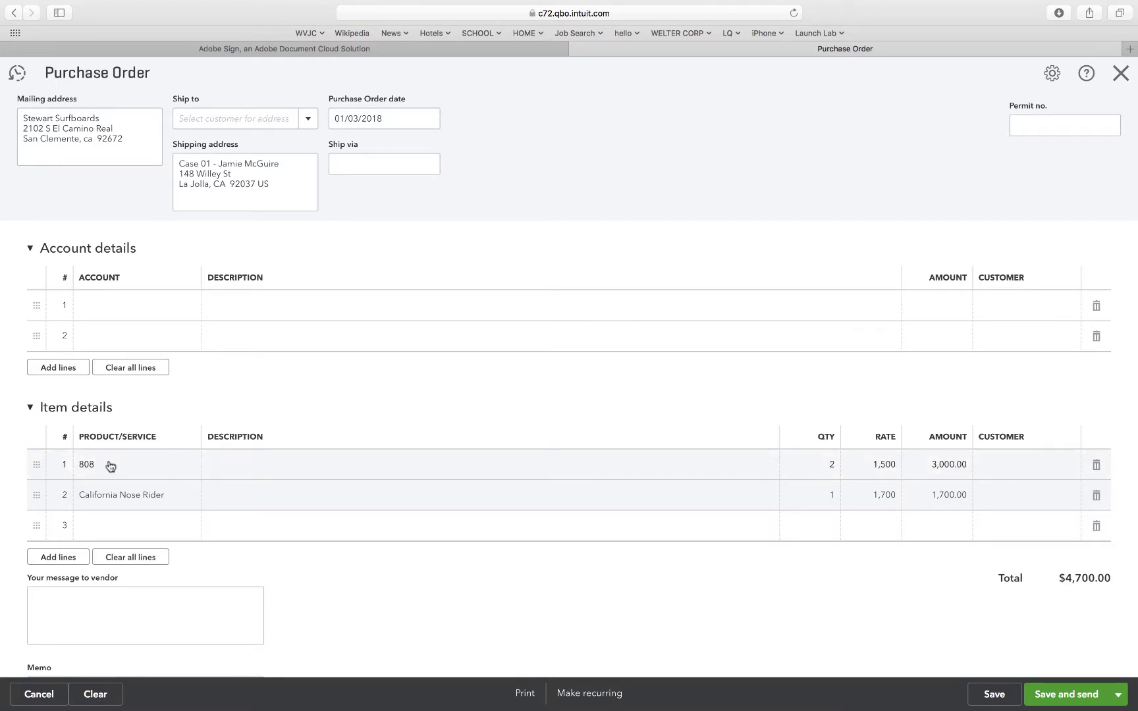
pyautogui.click(30, 248)
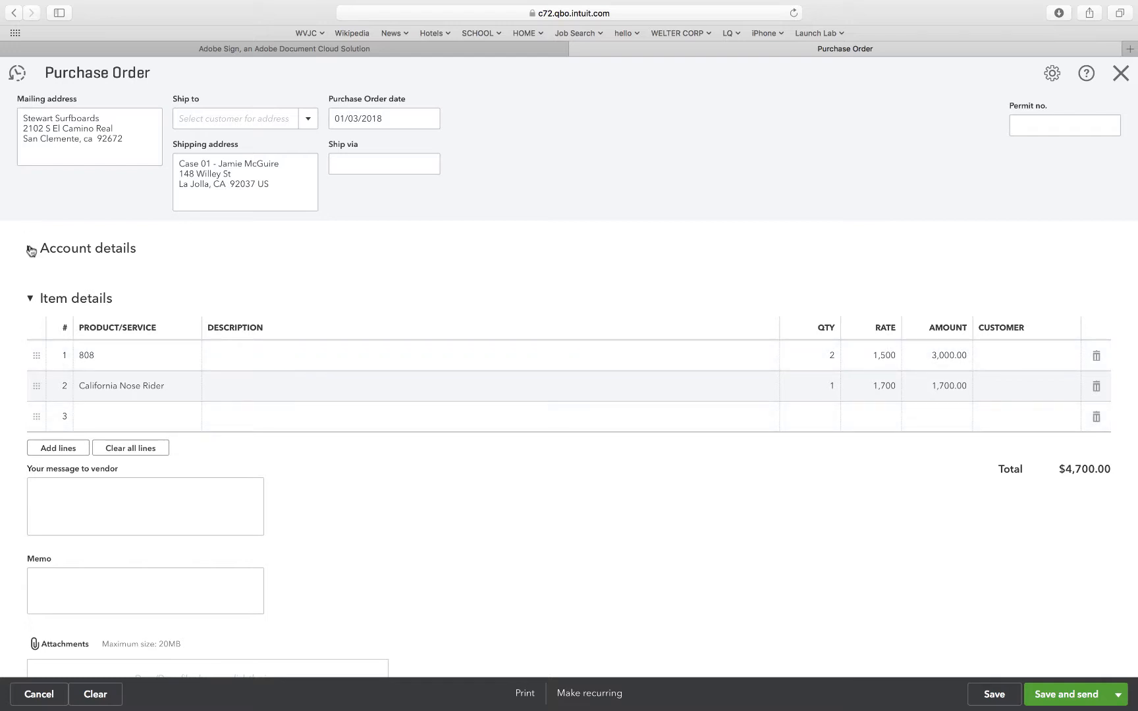
pyautogui.click(30, 250)
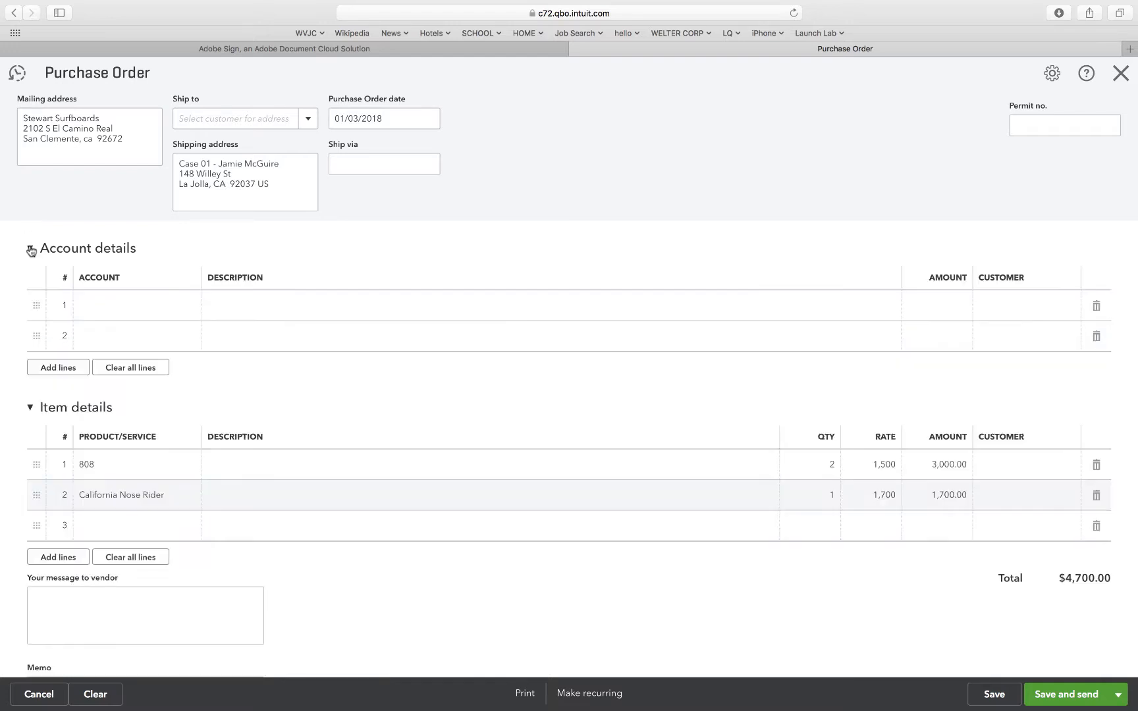
pyautogui.click(152, 313)
pyautogui.click(189, 308)
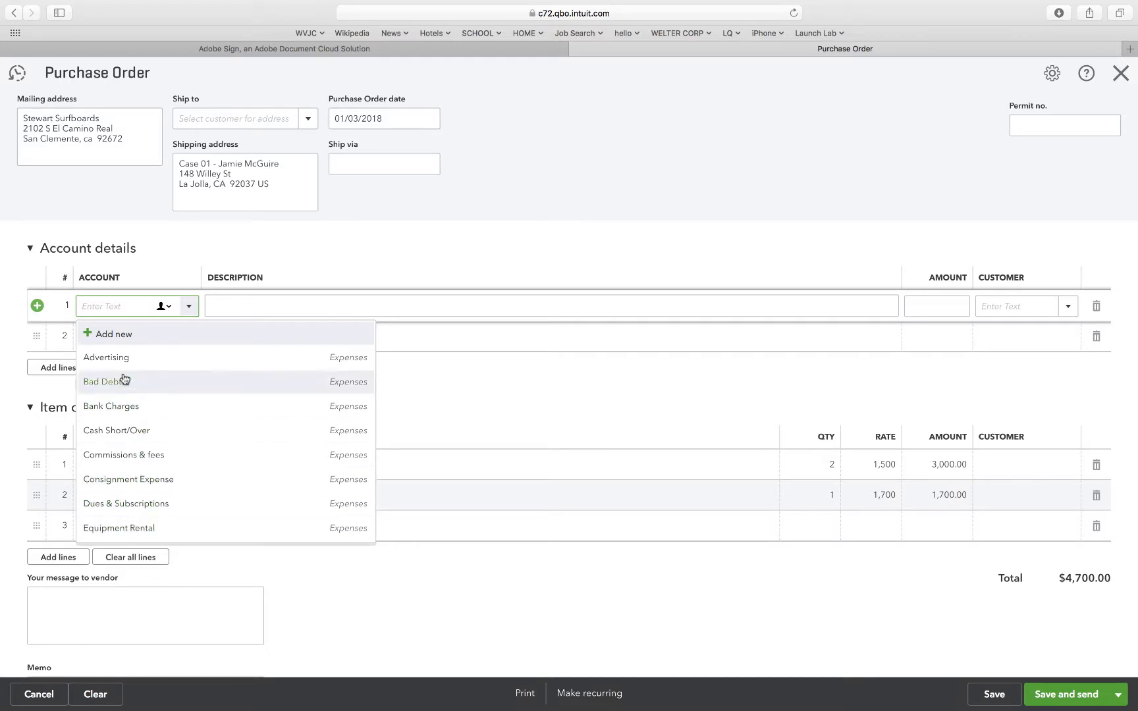
pyautogui.click(120, 245)
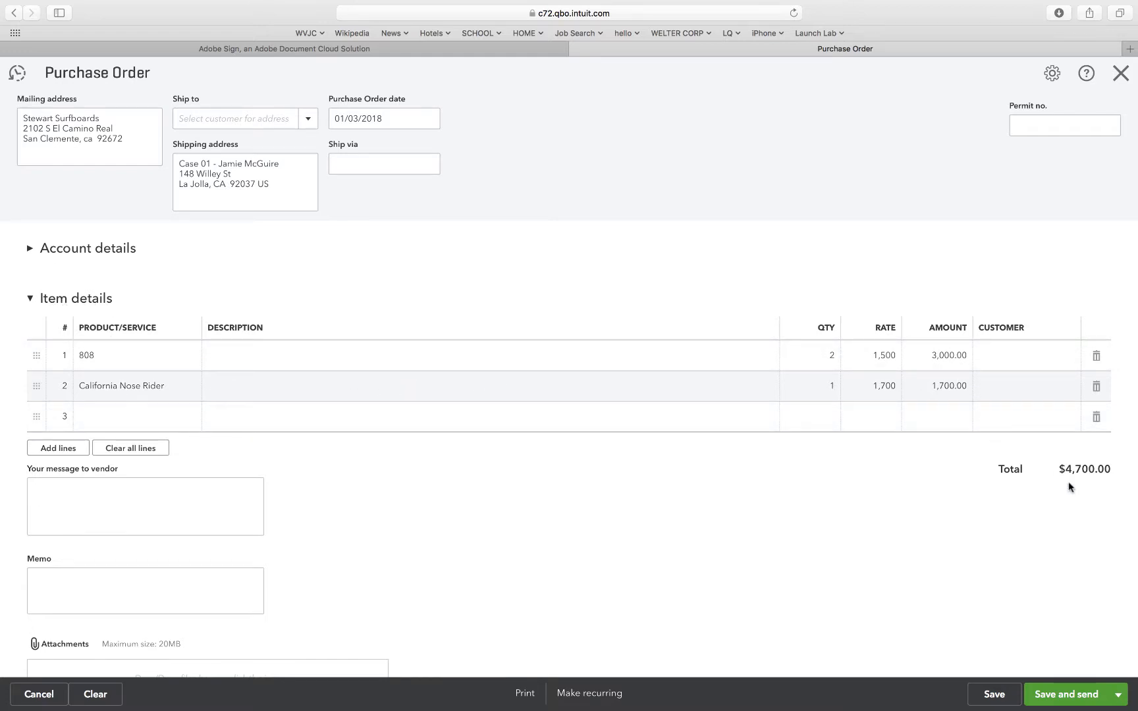
# Save the $4,700 Stewart Surfboards purchase order as #1002 and close it
pyautogui.click(994, 695)
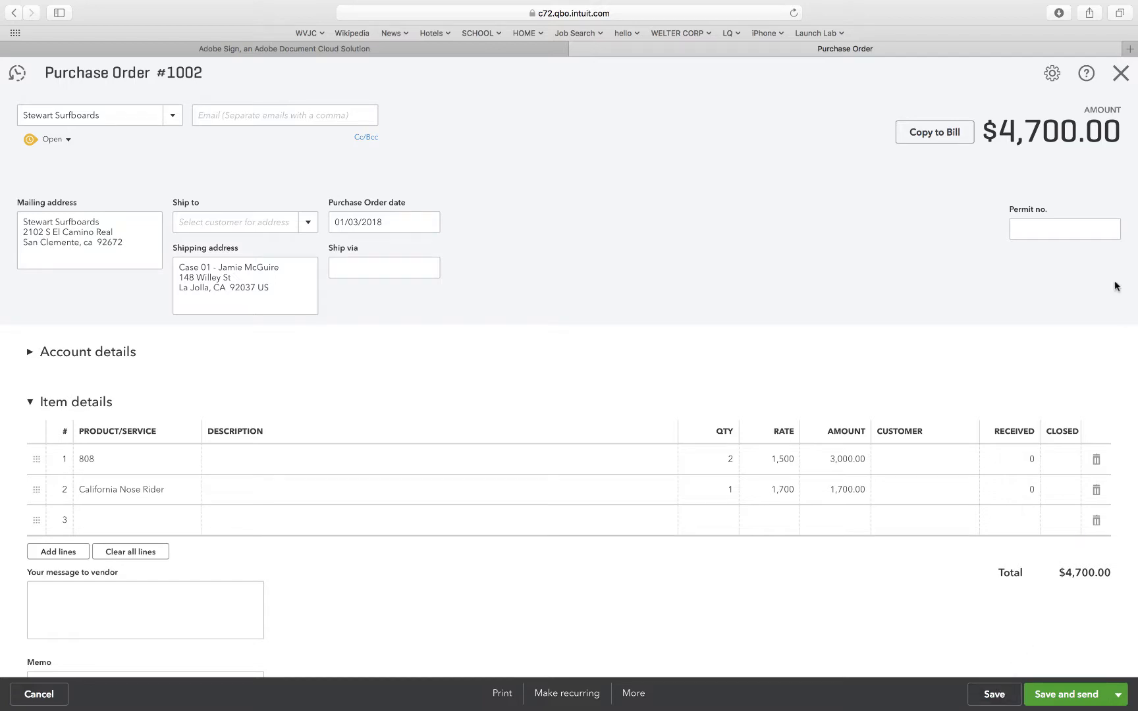
pyautogui.click(1120, 75)
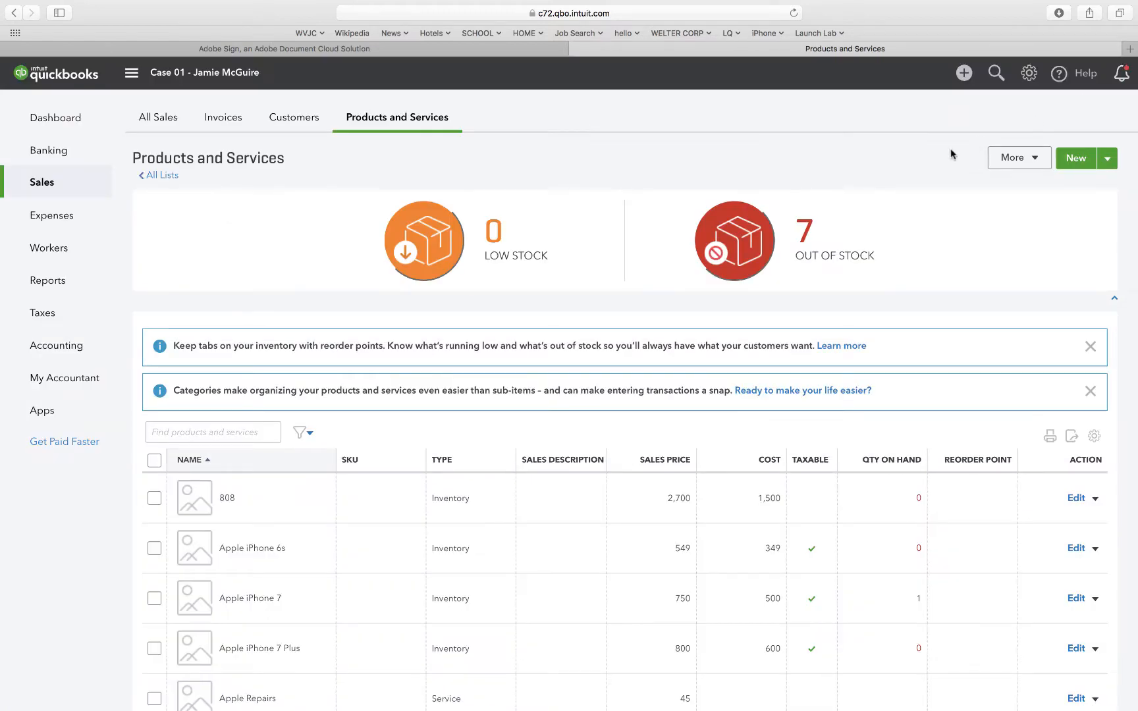
# Create a Channel Islands bill and add Purchase Order #1001's three lines totalling $5,100
pyautogui.click(964, 70)
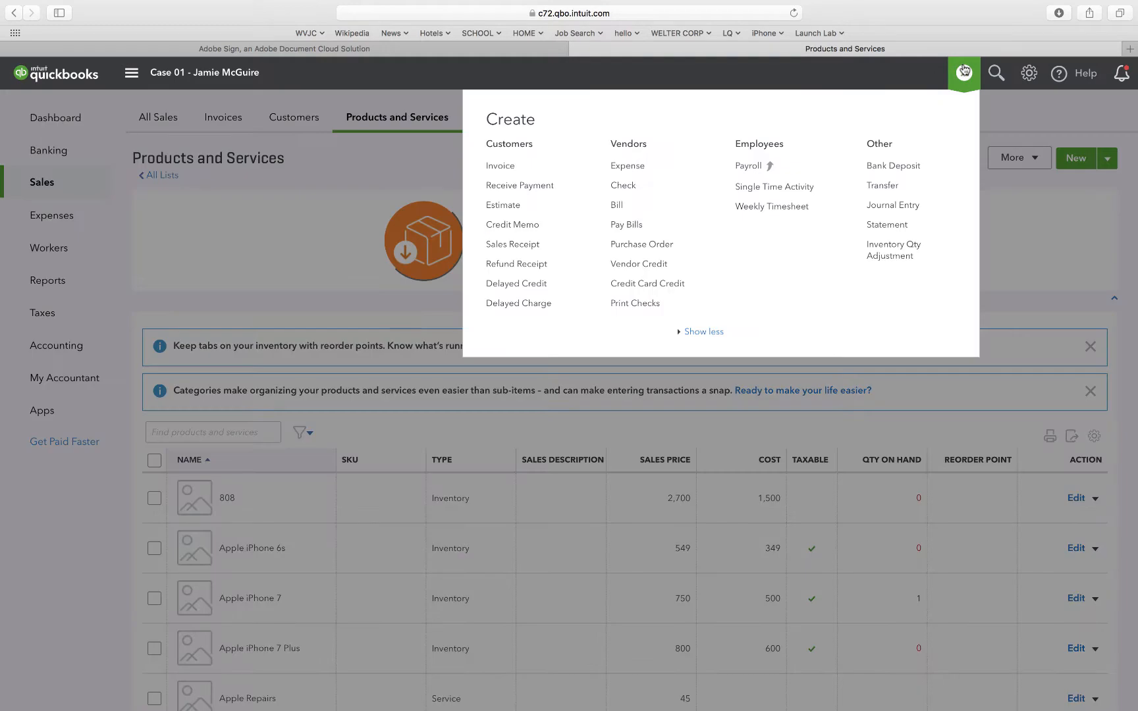
pyautogui.click(617, 206)
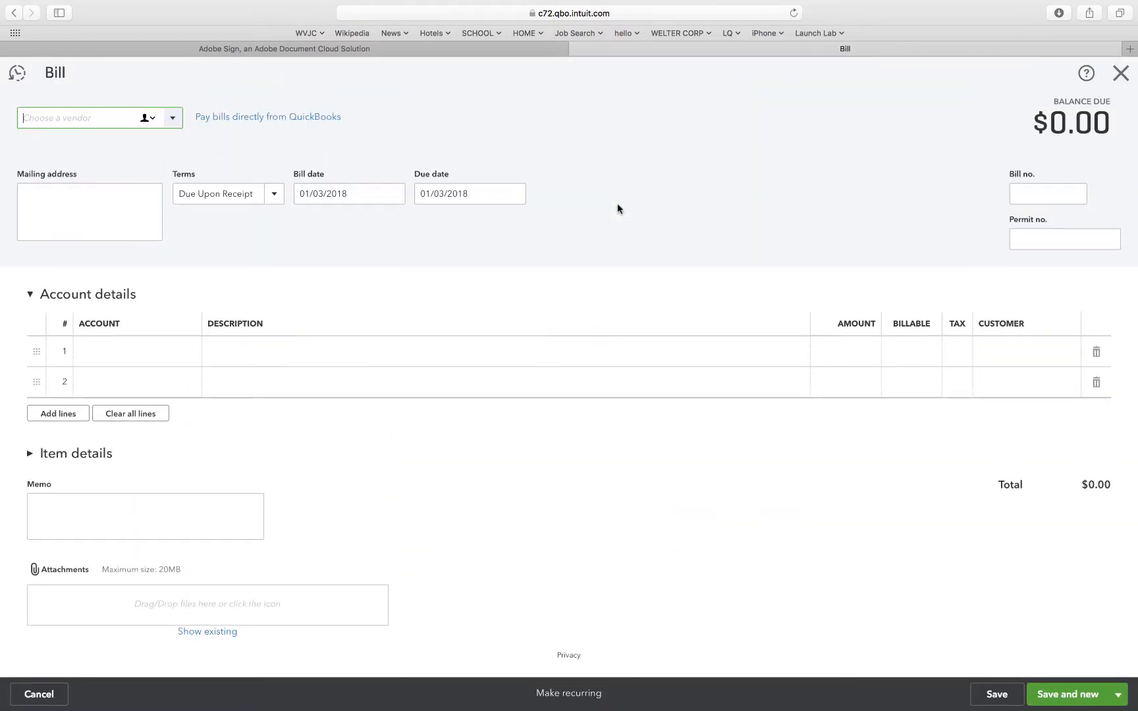
pyautogui.click(172, 123)
pyautogui.click(118, 188)
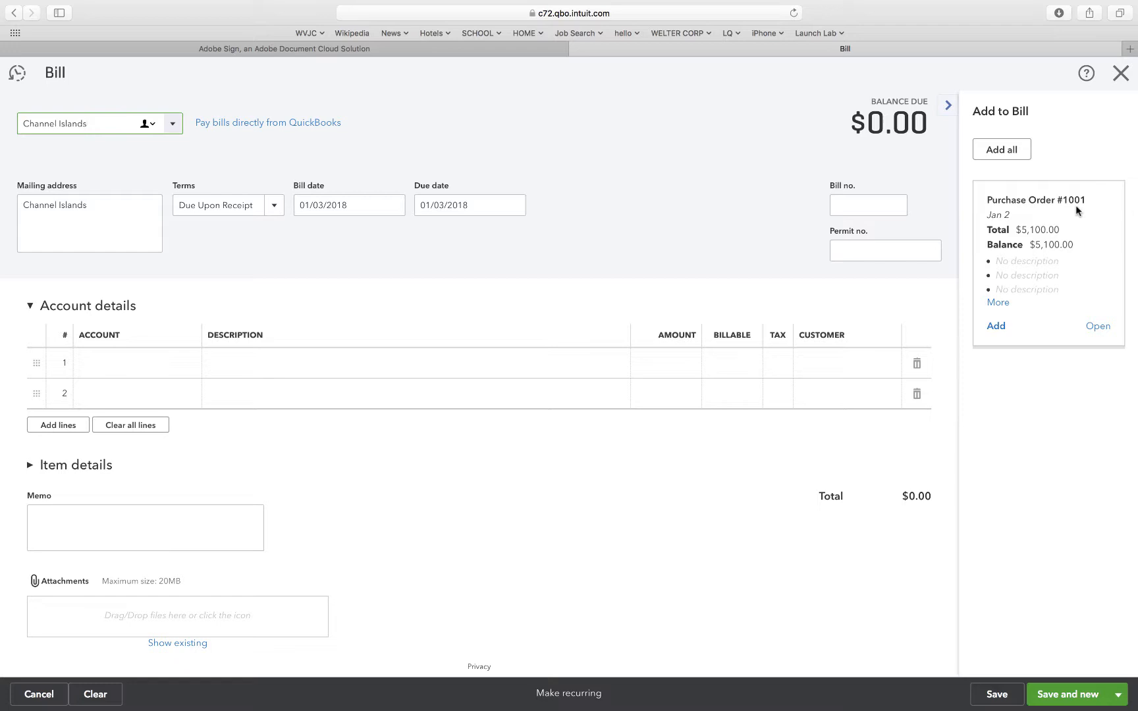
pyautogui.click(995, 328)
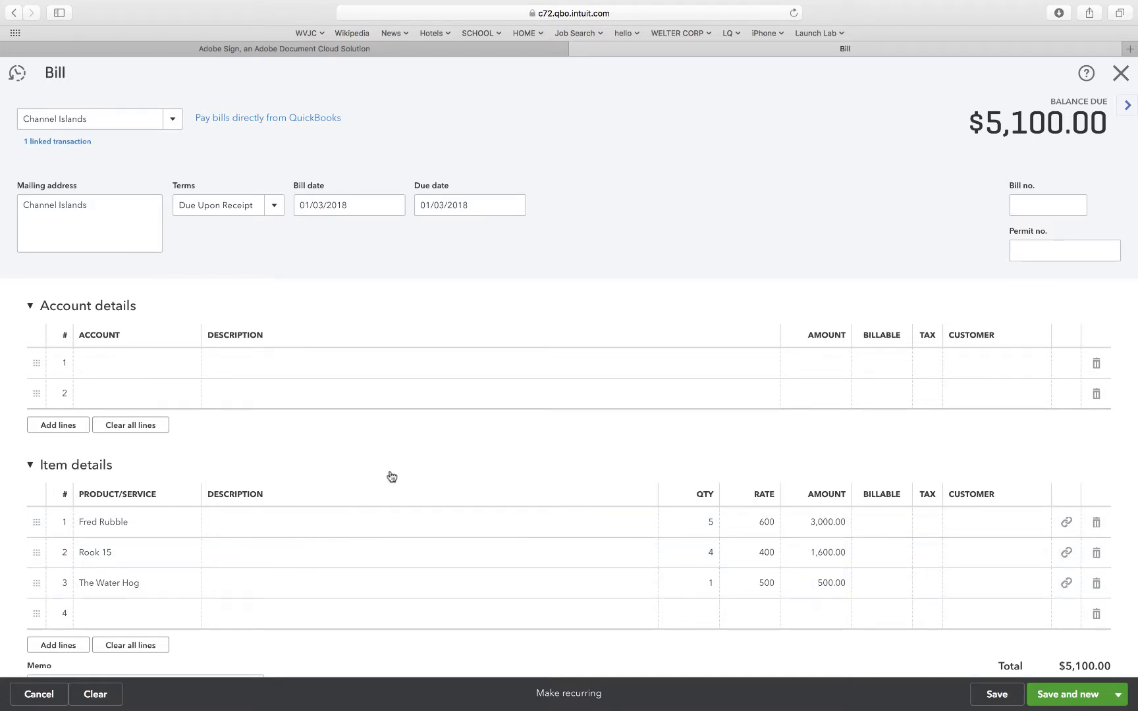
# Change the bill date to 01/05/2018
pyautogui.click(322, 204)
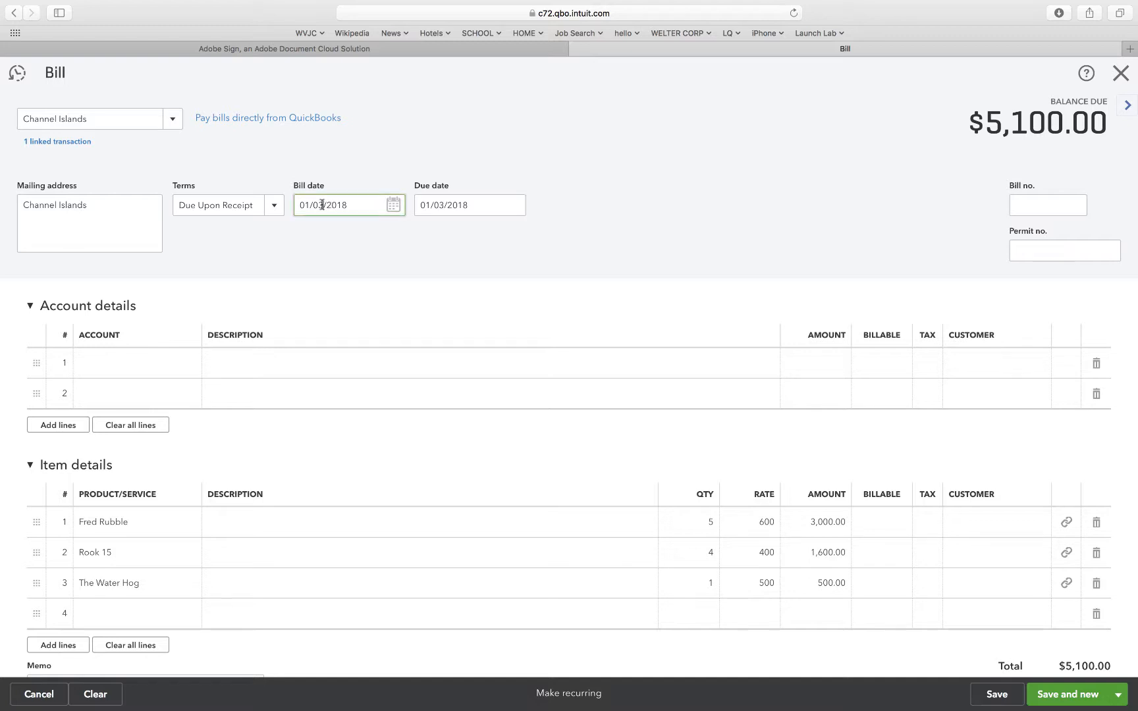
pyautogui.press('BackSpace')
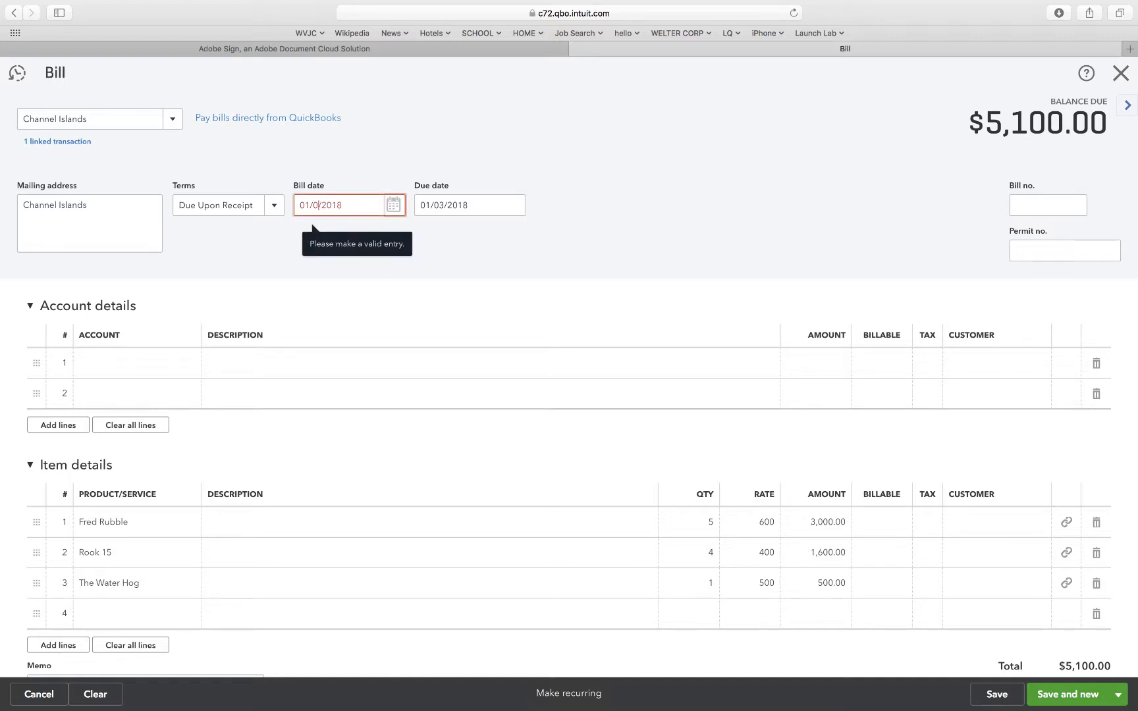
pyautogui.write('5')
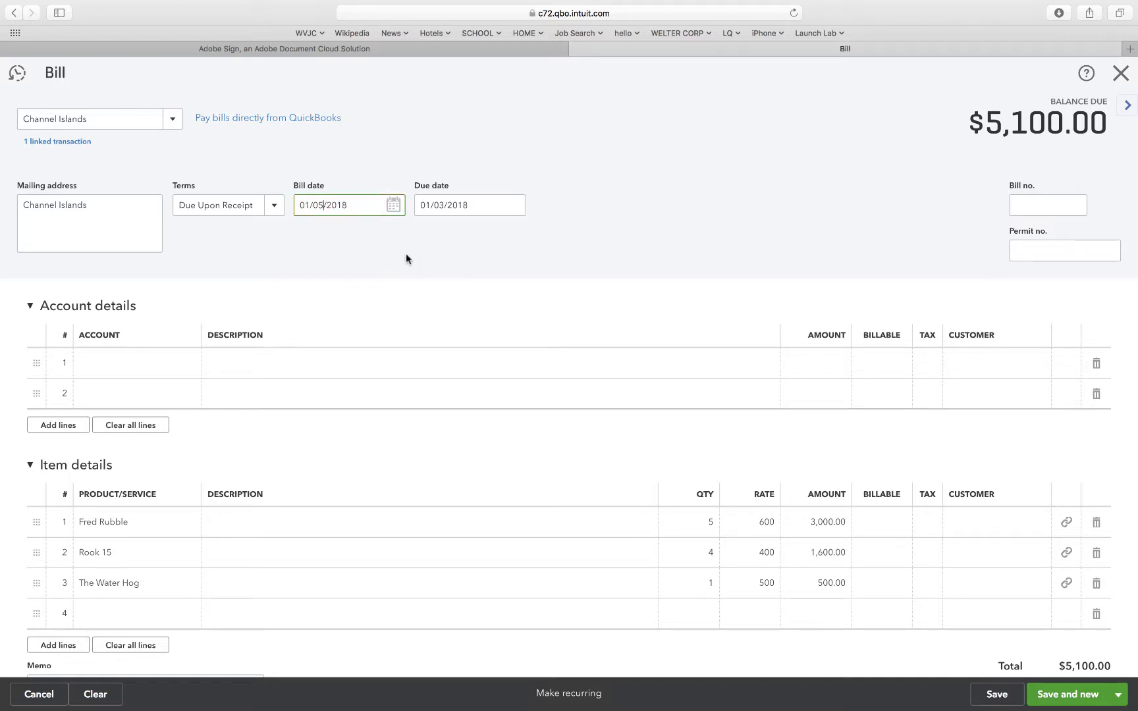
pyautogui.click(400, 256)
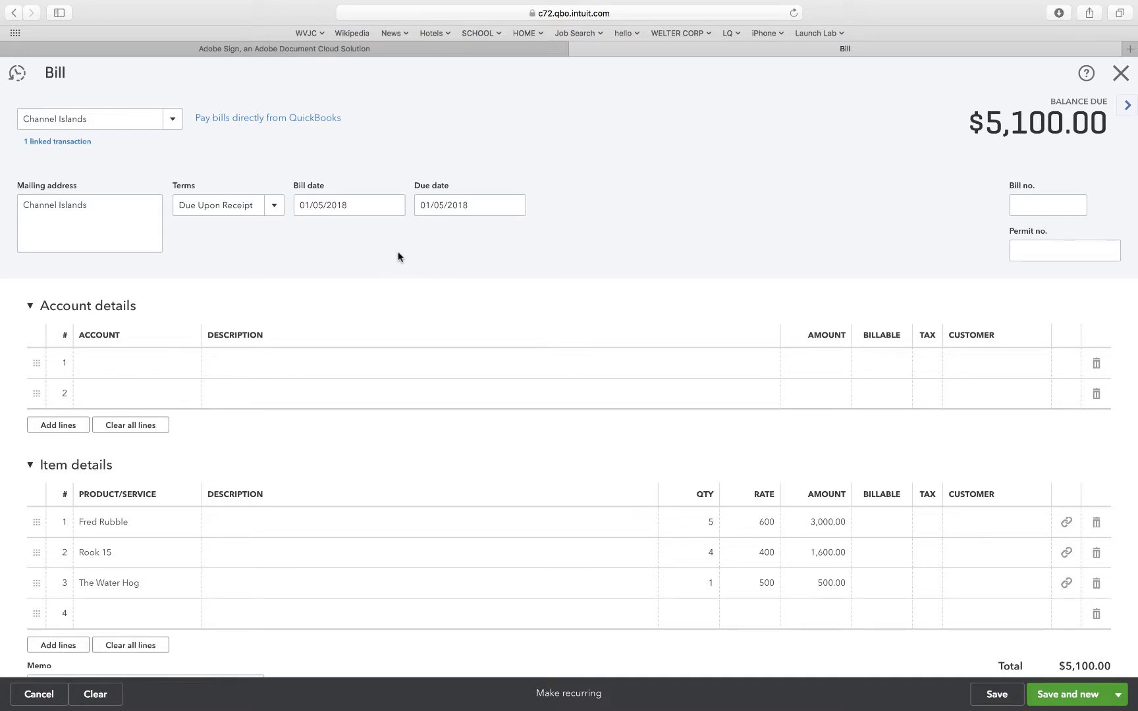
# Create and apply a new 'Net 15' payment term of 15 days, making the bill due 01/20/2018
pyautogui.click(273, 209)
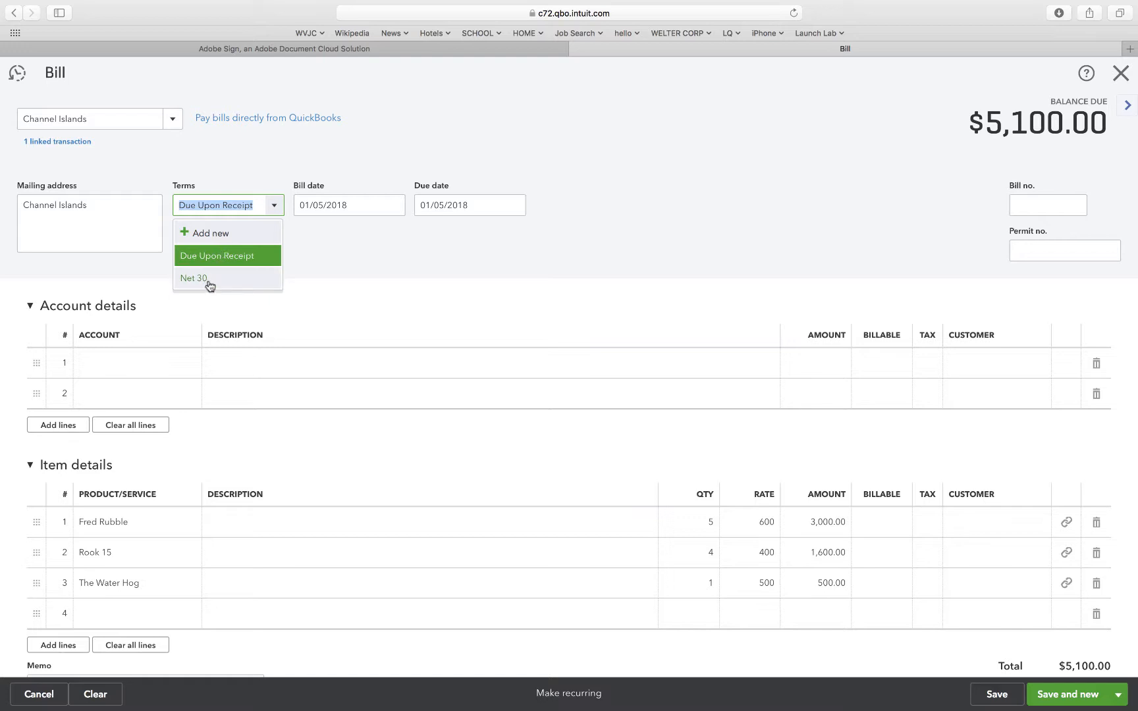
pyautogui.click(356, 261)
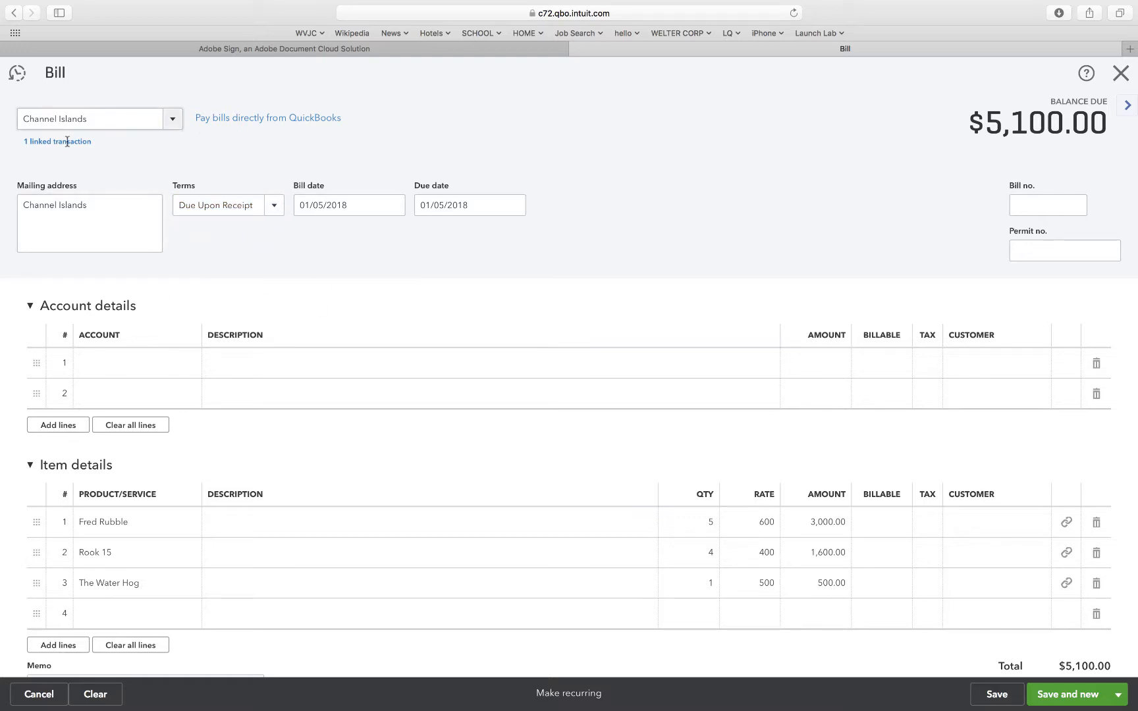
pyautogui.click(274, 209)
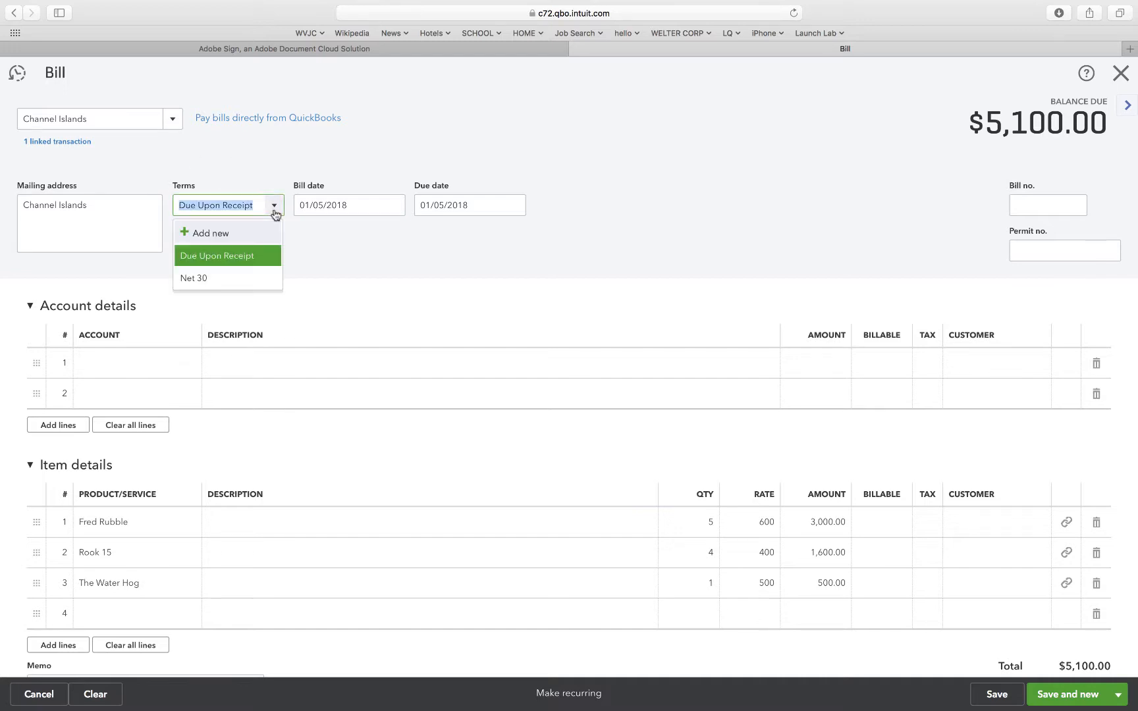
pyautogui.click(216, 234)
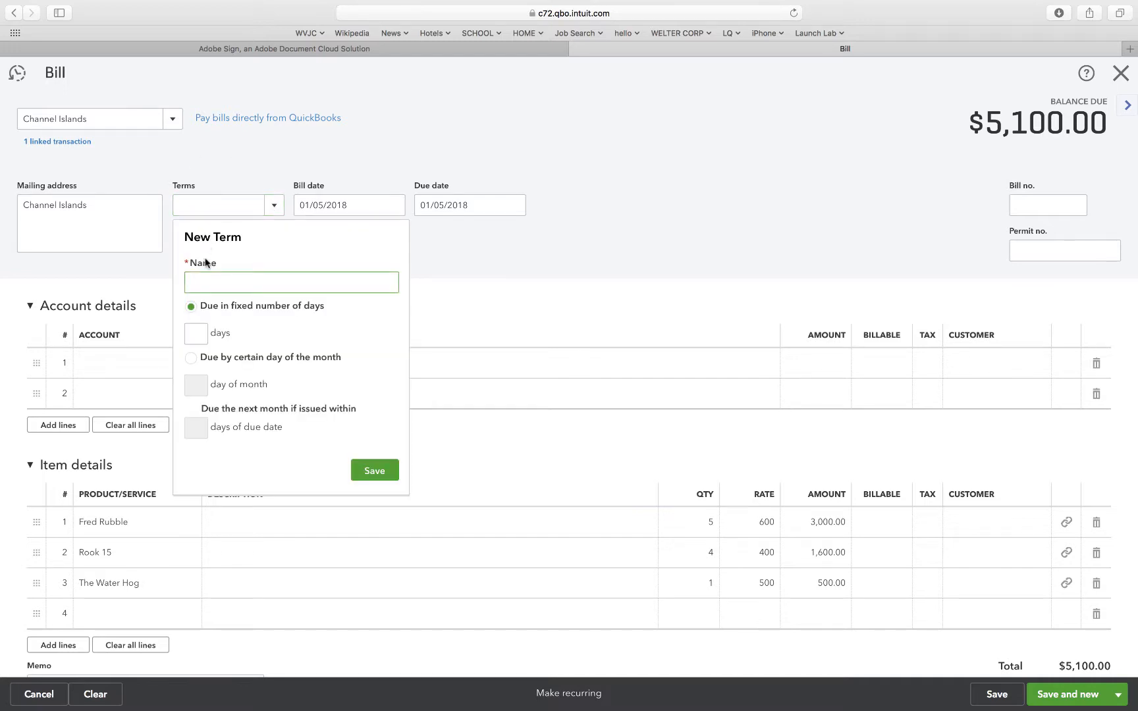
pyautogui.write('Net 15')
pyautogui.click(186, 332)
pyautogui.write('1')
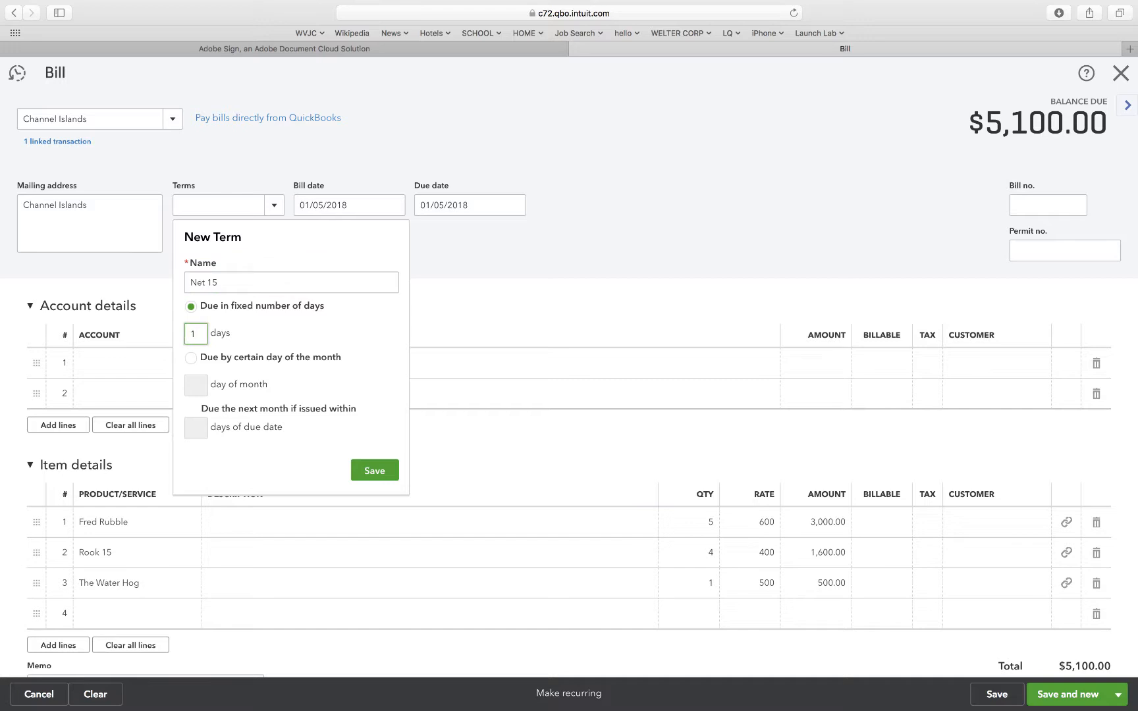
pyautogui.write('5')
pyautogui.press('Tab')
pyautogui.click(380, 473)
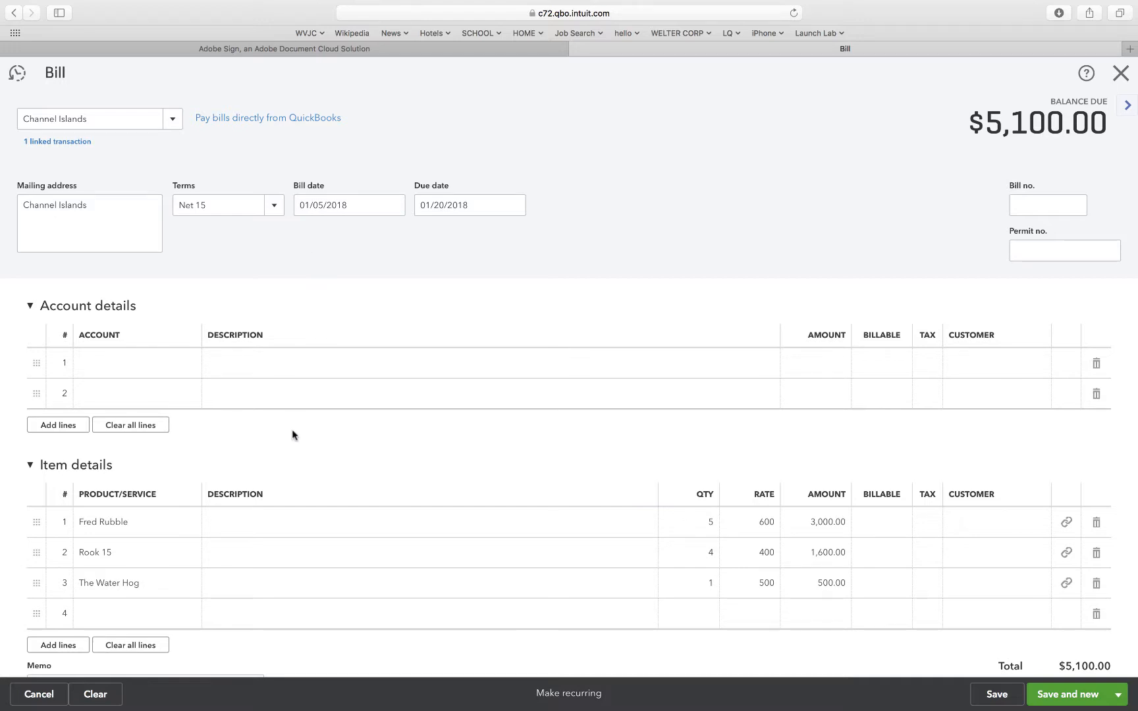
# Save the $5,100 Channel Islands bill and close it
pyautogui.scroll(-3, 293, 434)
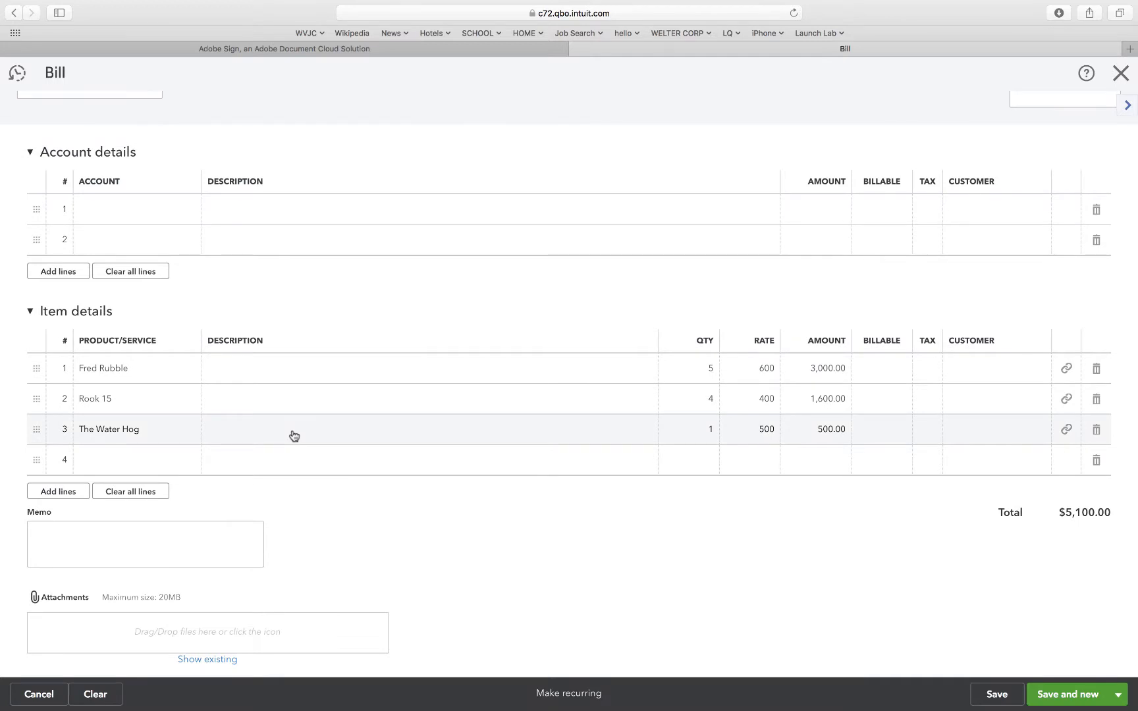
pyautogui.scroll(-1, 445, 472)
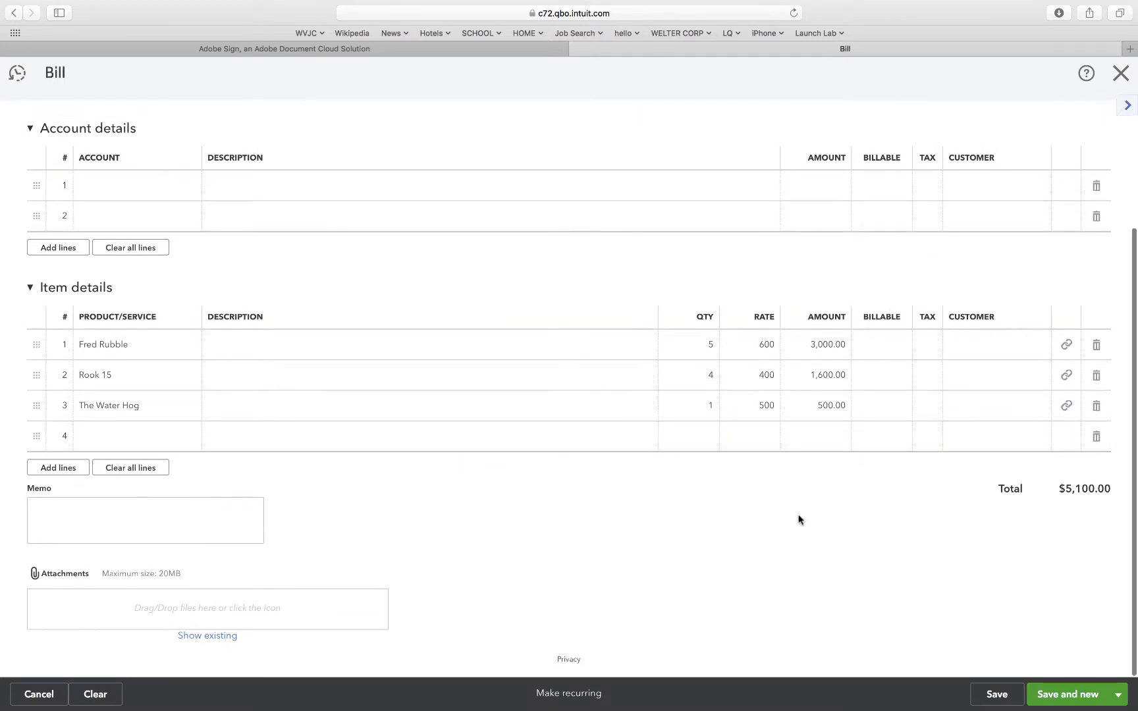
pyautogui.moveTo(1077, 685)
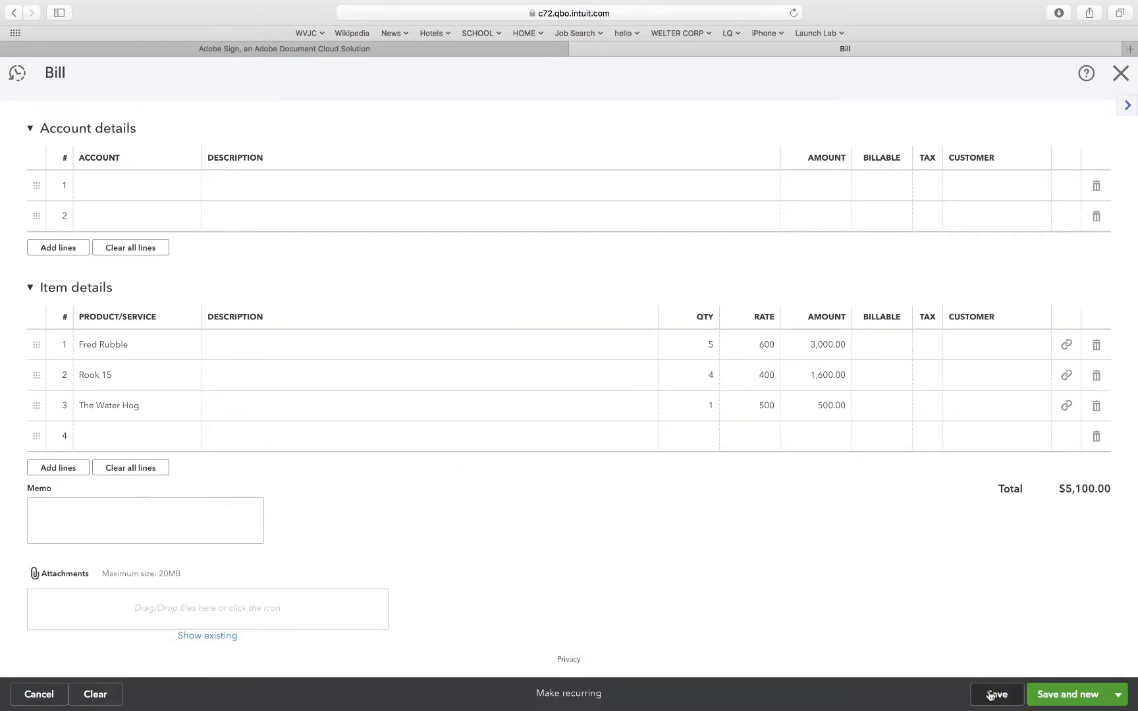
pyautogui.click(989, 695)
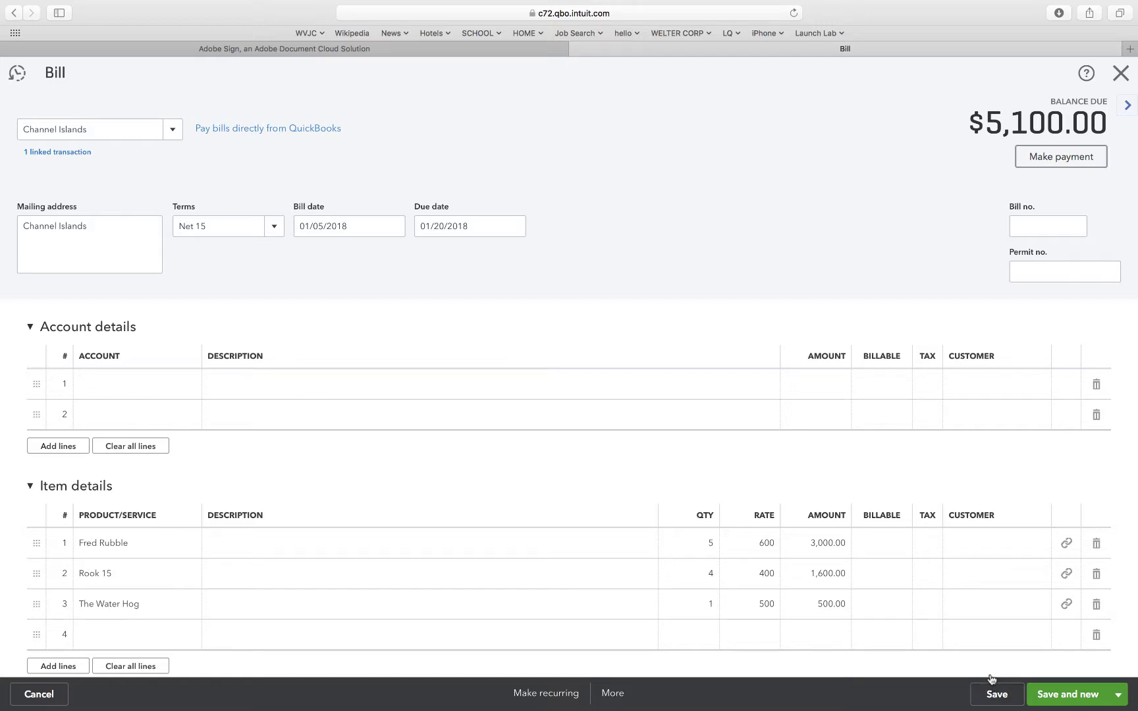
pyautogui.click(1119, 73)
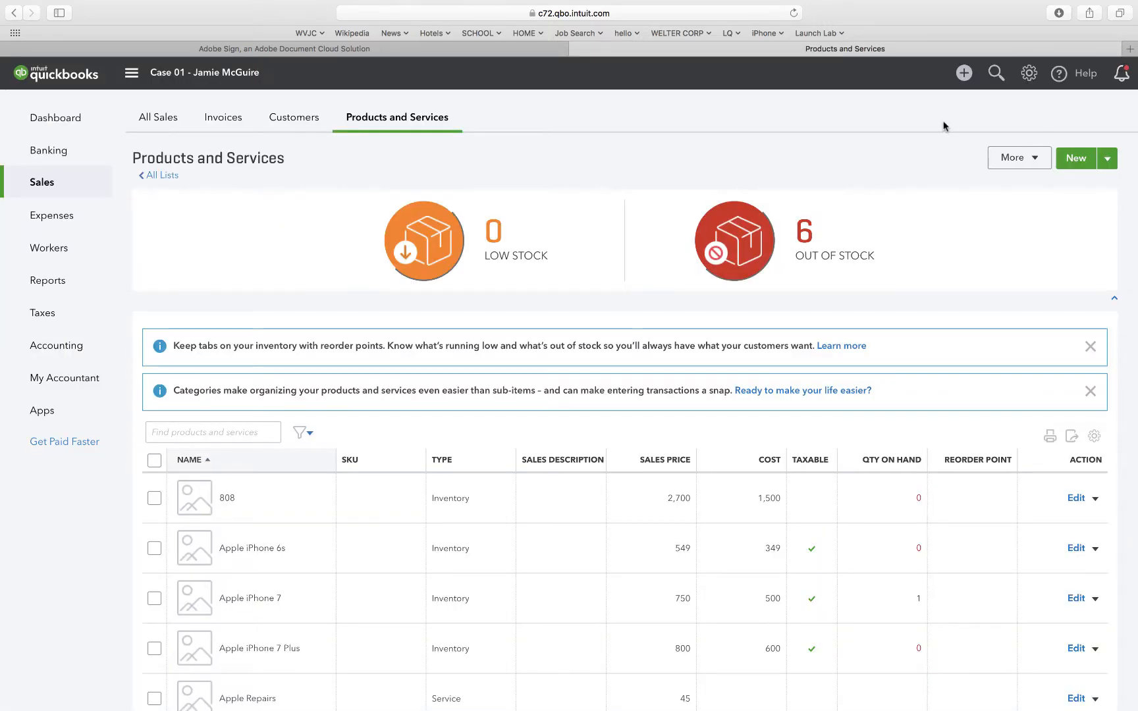
# Start another new bill dated 01/08/2018 and bring up its vendor list
pyautogui.click(964, 73)
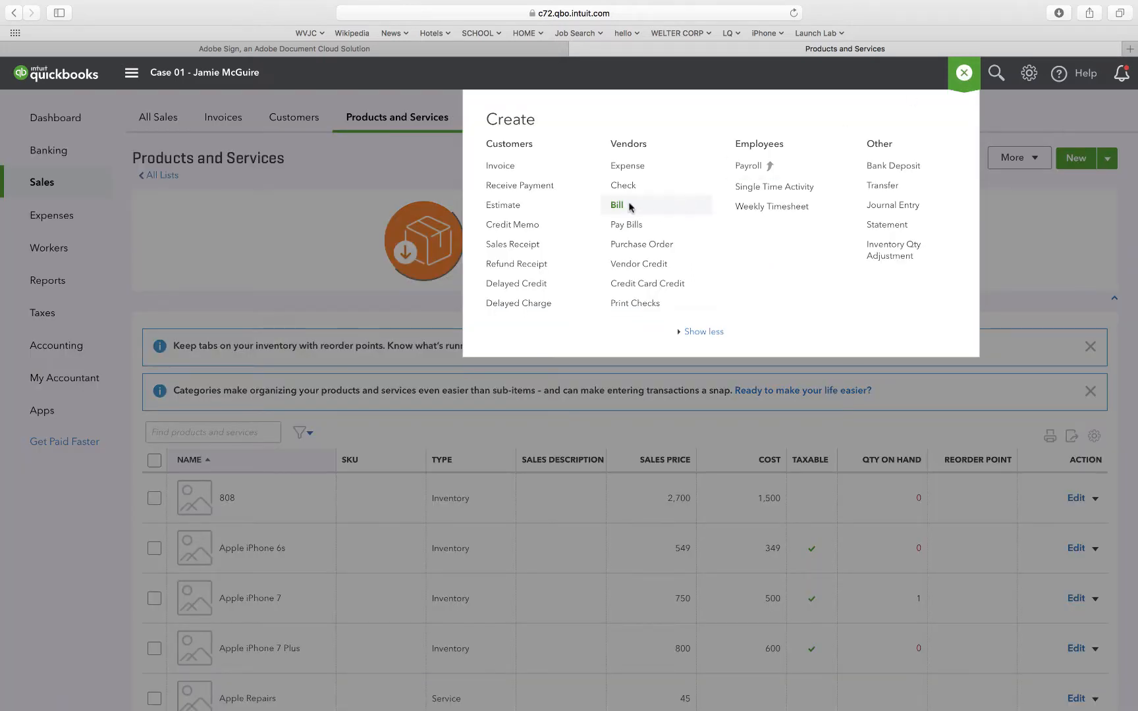
pyautogui.click(629, 203)
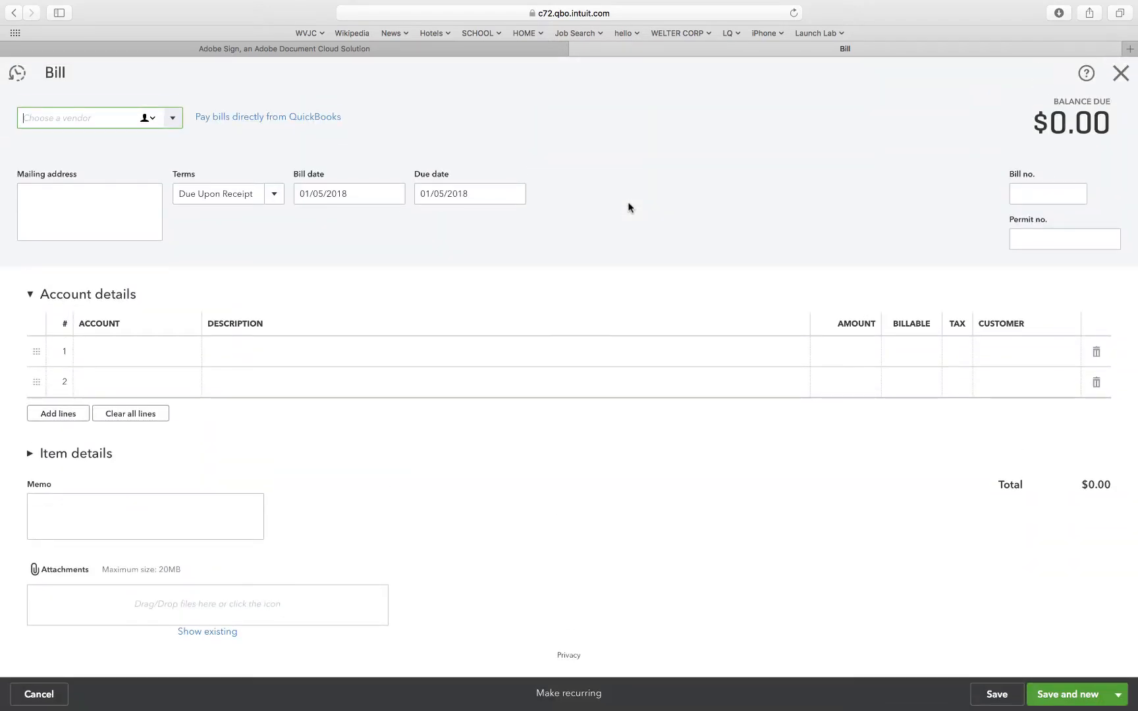
pyautogui.click(323, 193)
pyautogui.click(323, 194)
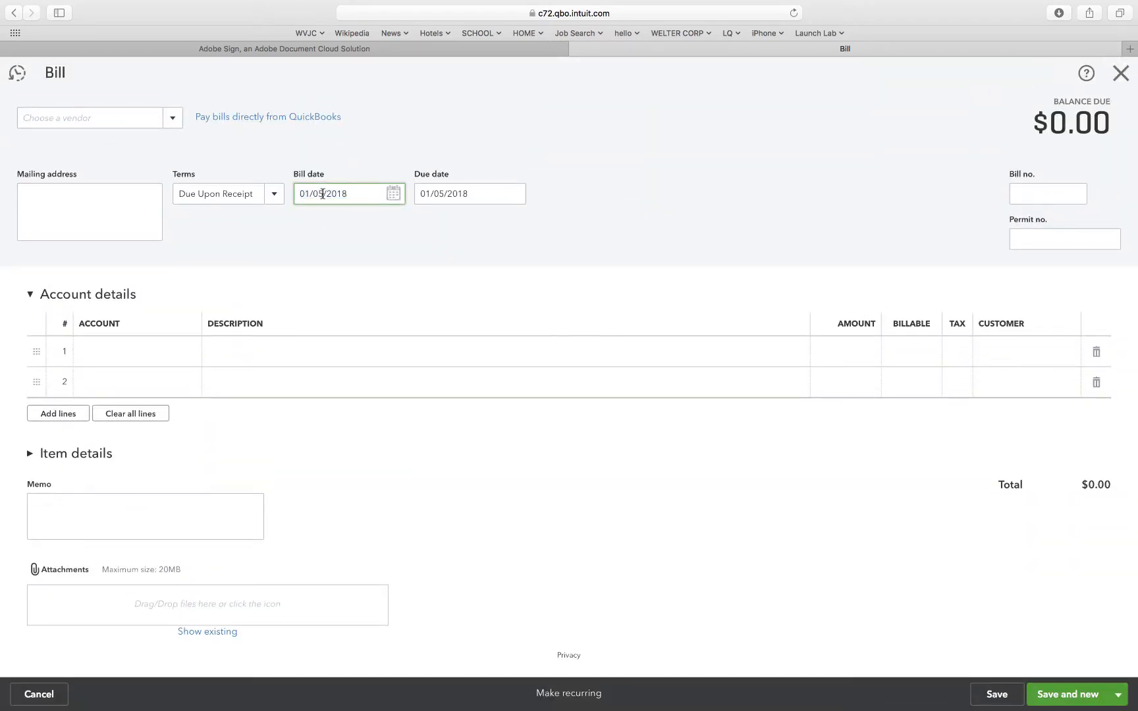
pyautogui.press('BackSpace')
pyautogui.write('8')
pyautogui.click(335, 227)
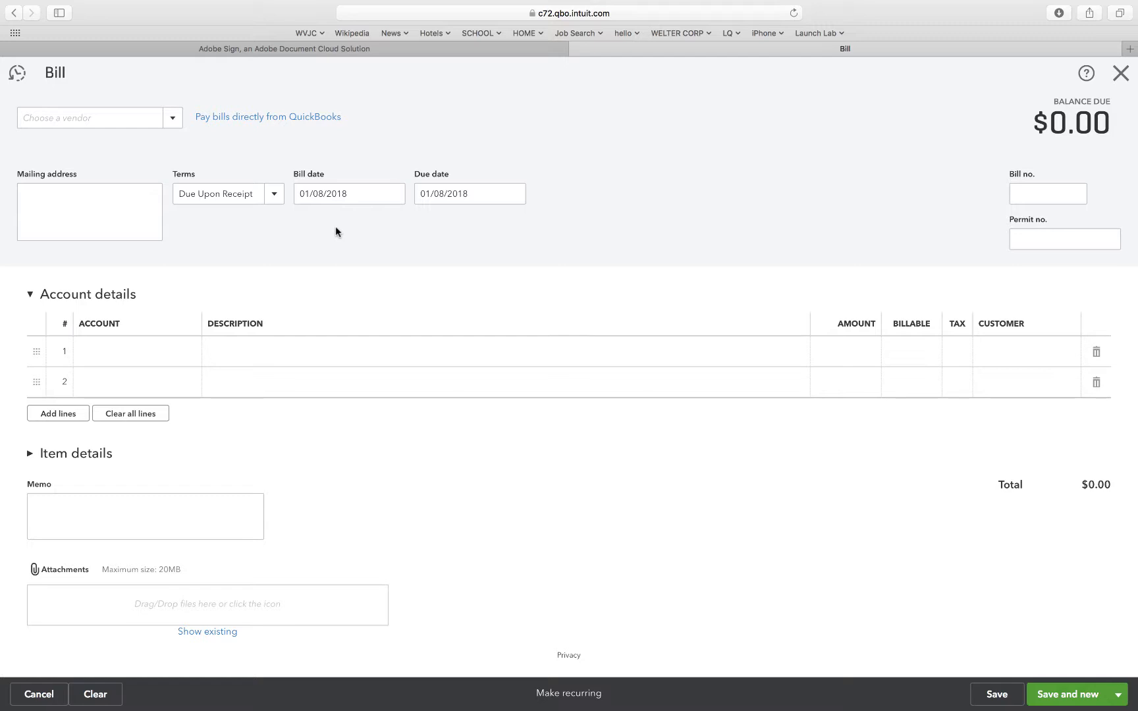
pyautogui.click(173, 119)
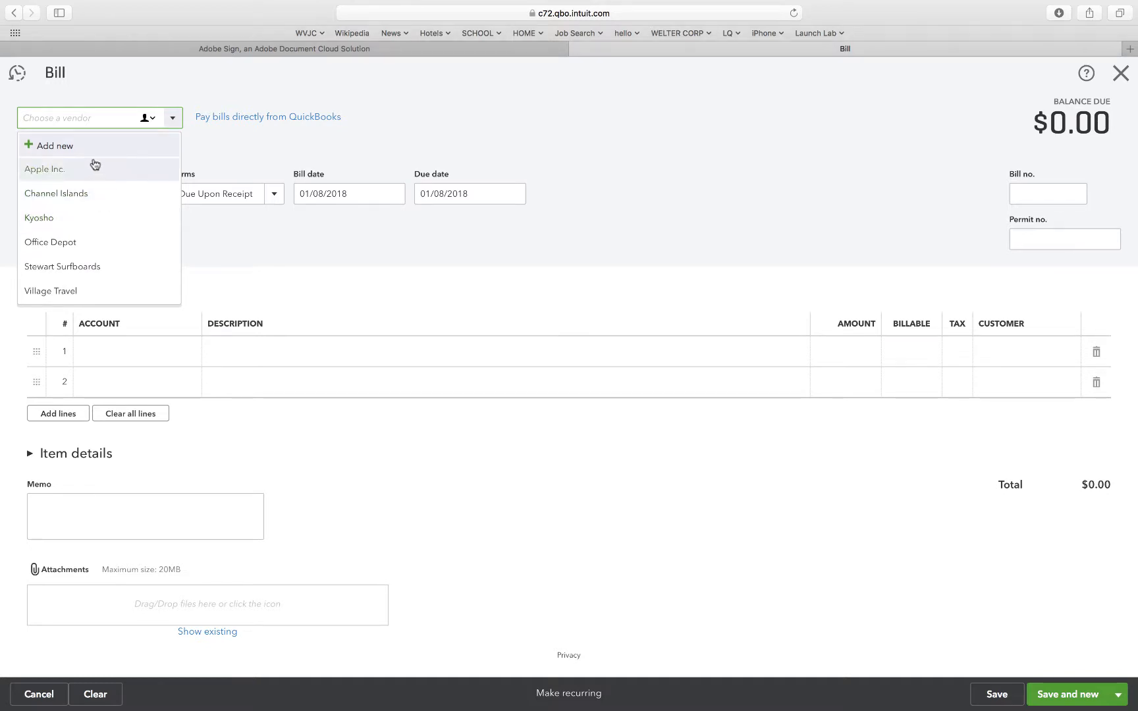
# Add a new vendor named 'San Diego Gas & Electric' and open its full details form
pyautogui.click(68, 148)
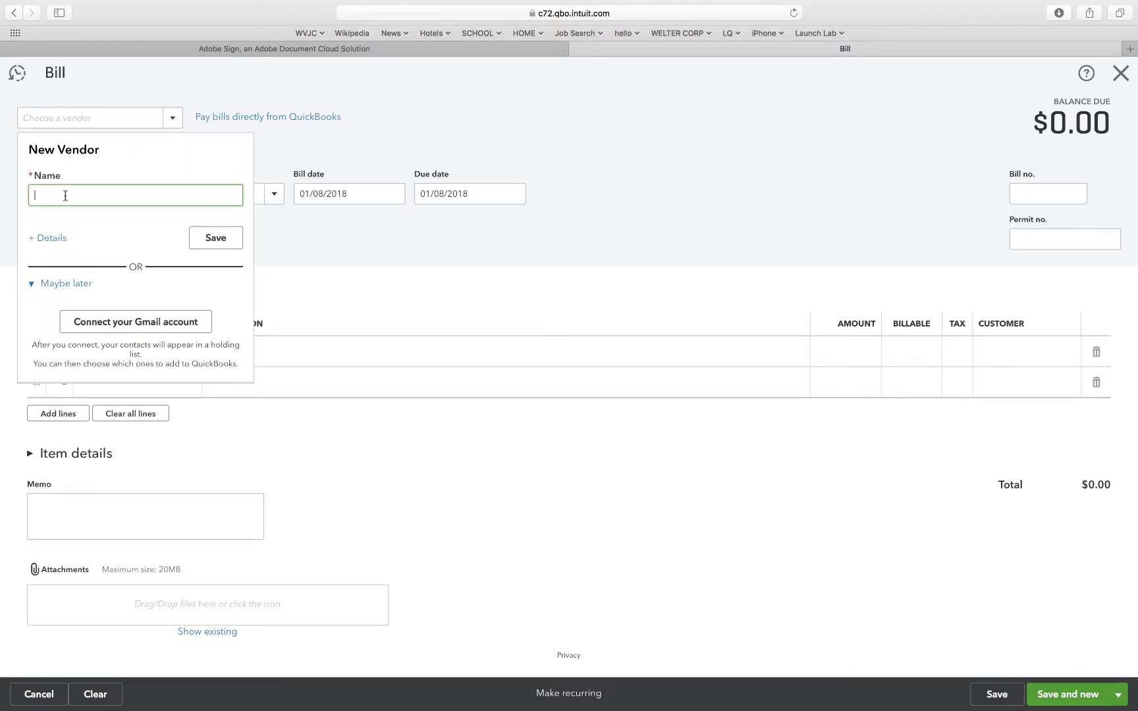
pyautogui.write('San')
pyautogui.write('Diego Ga')
pyautogui.write('s ')
pyautogui.write('&')
pyautogui.press('BackSpace')
pyautogui.write('& Electric')
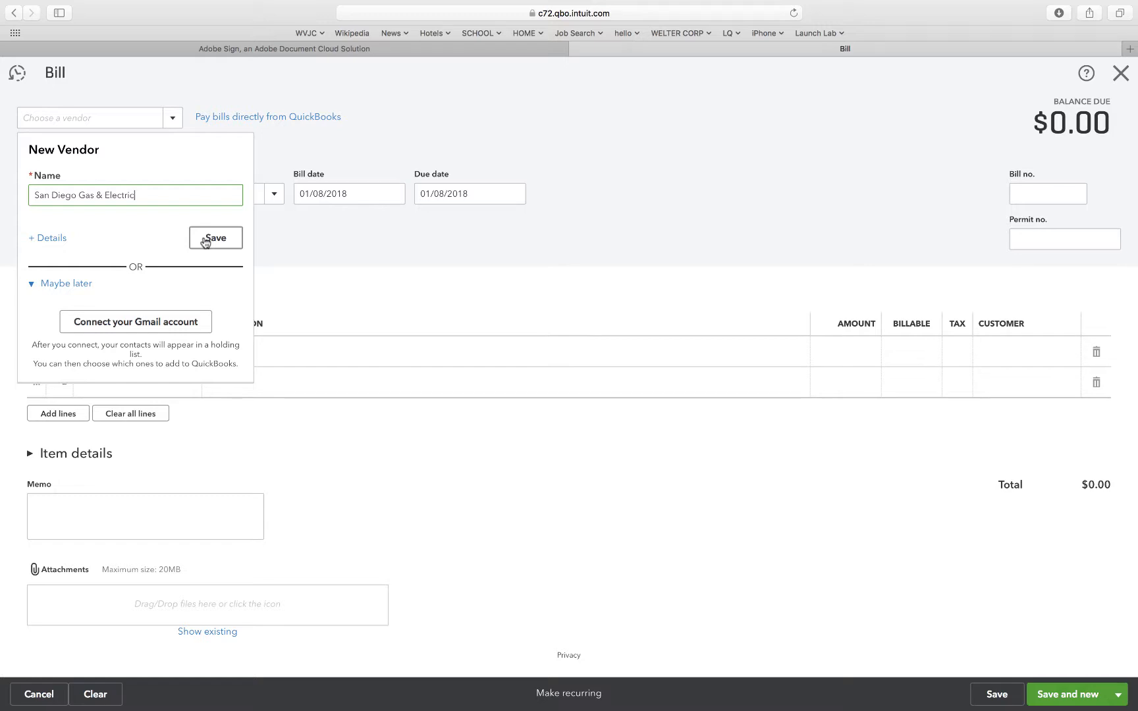
pyautogui.click(41, 244)
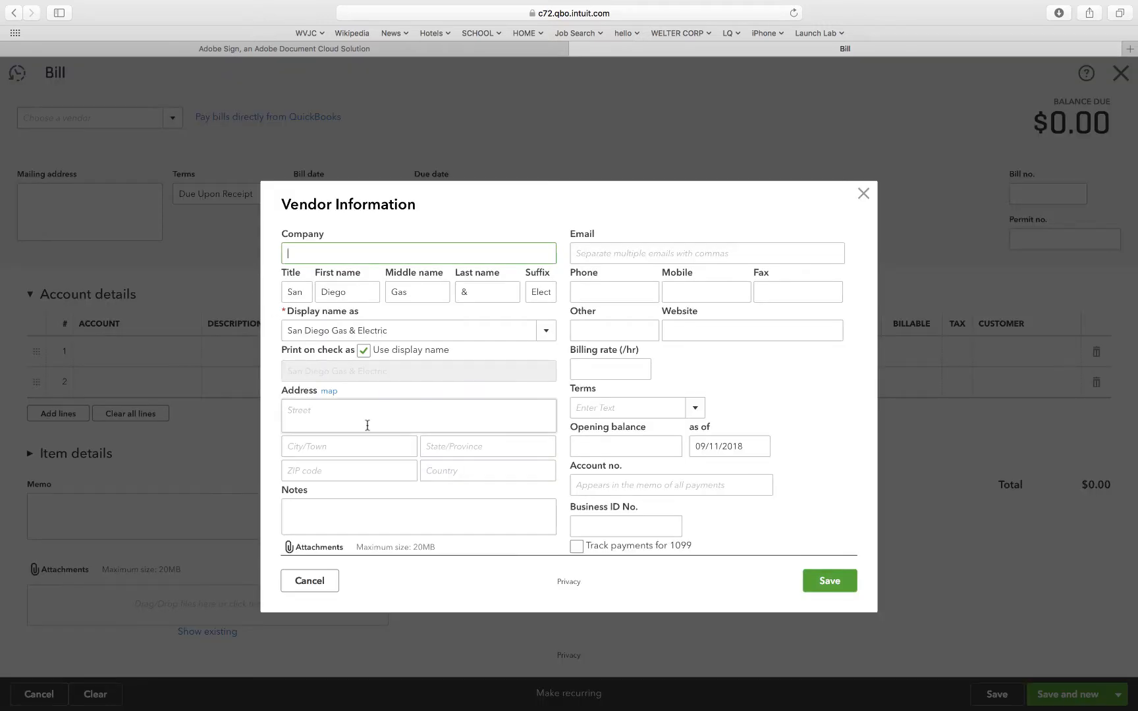
# Give San Diego Gas & Electric Net 15 terms and save it onto the bill, due 01/23/2018
pyautogui.click(590, 407)
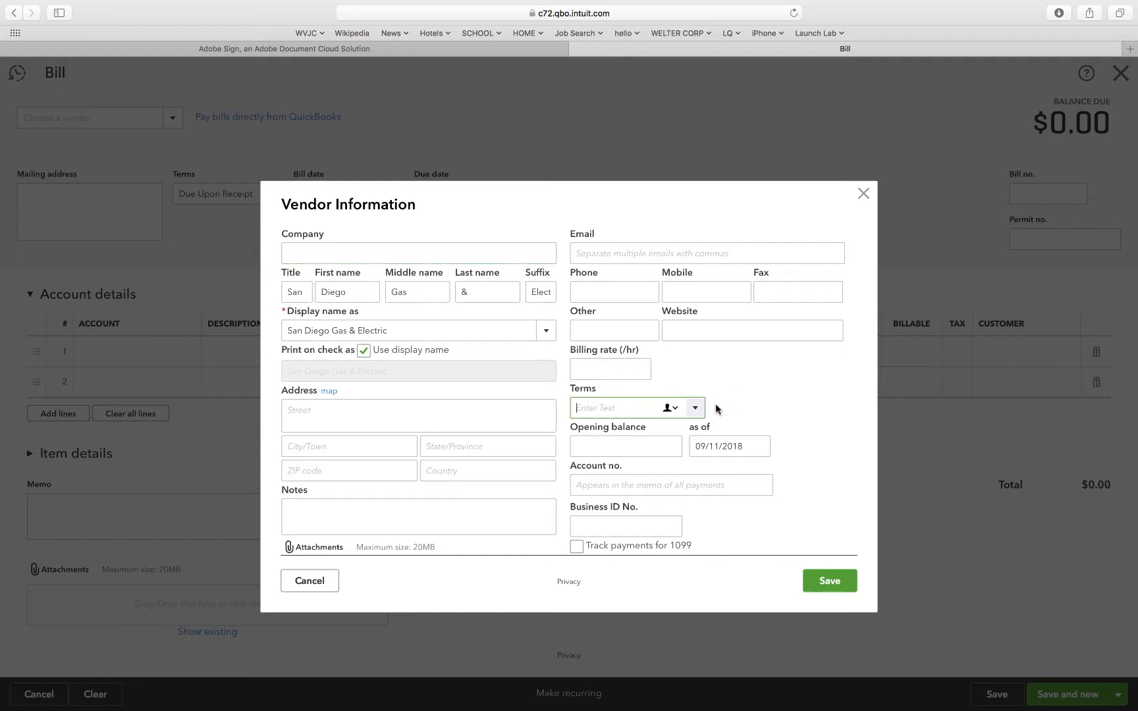
pyautogui.click(695, 409)
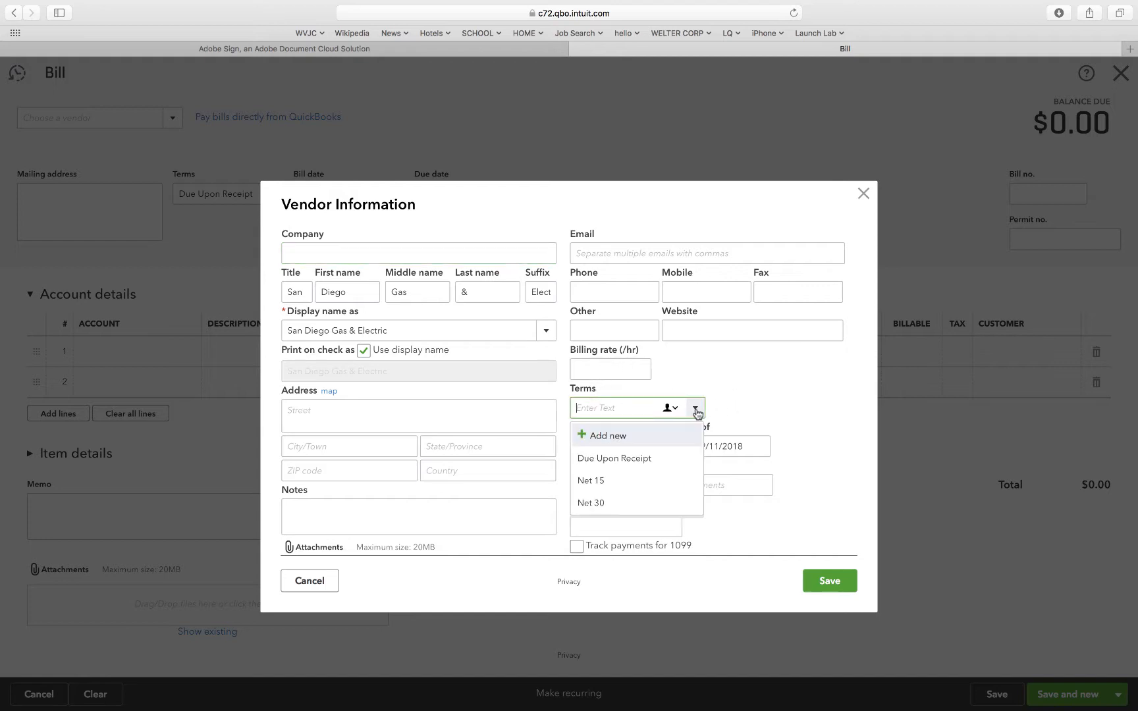
pyautogui.click(606, 481)
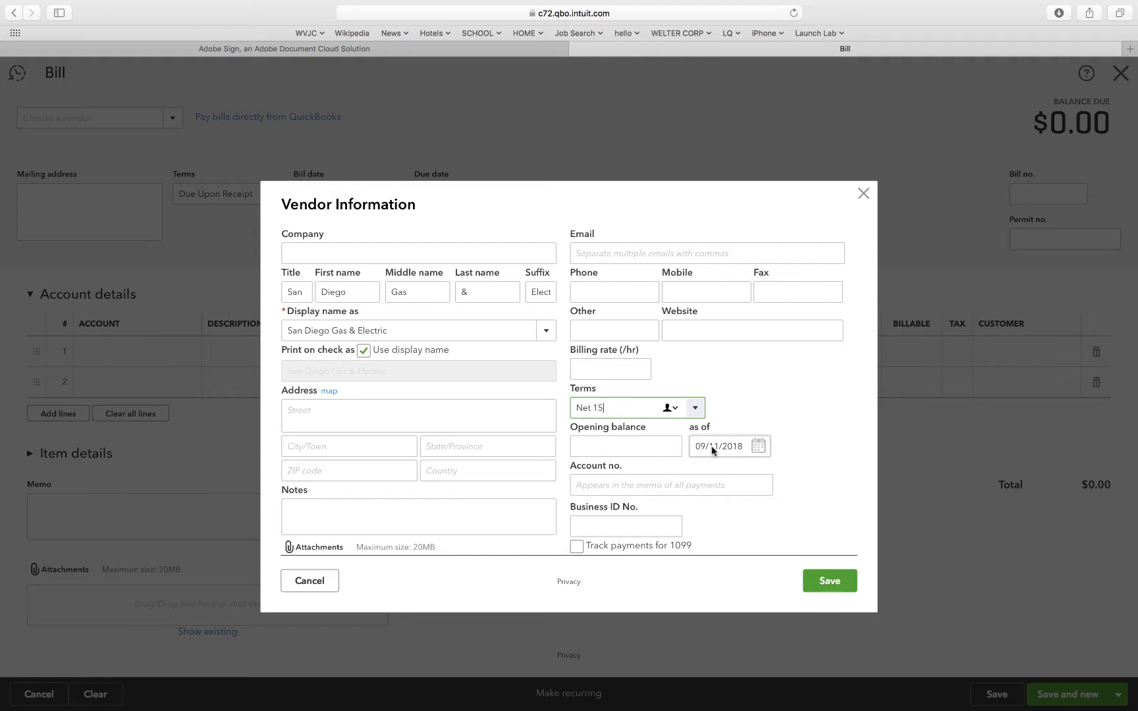
pyautogui.click(821, 579)
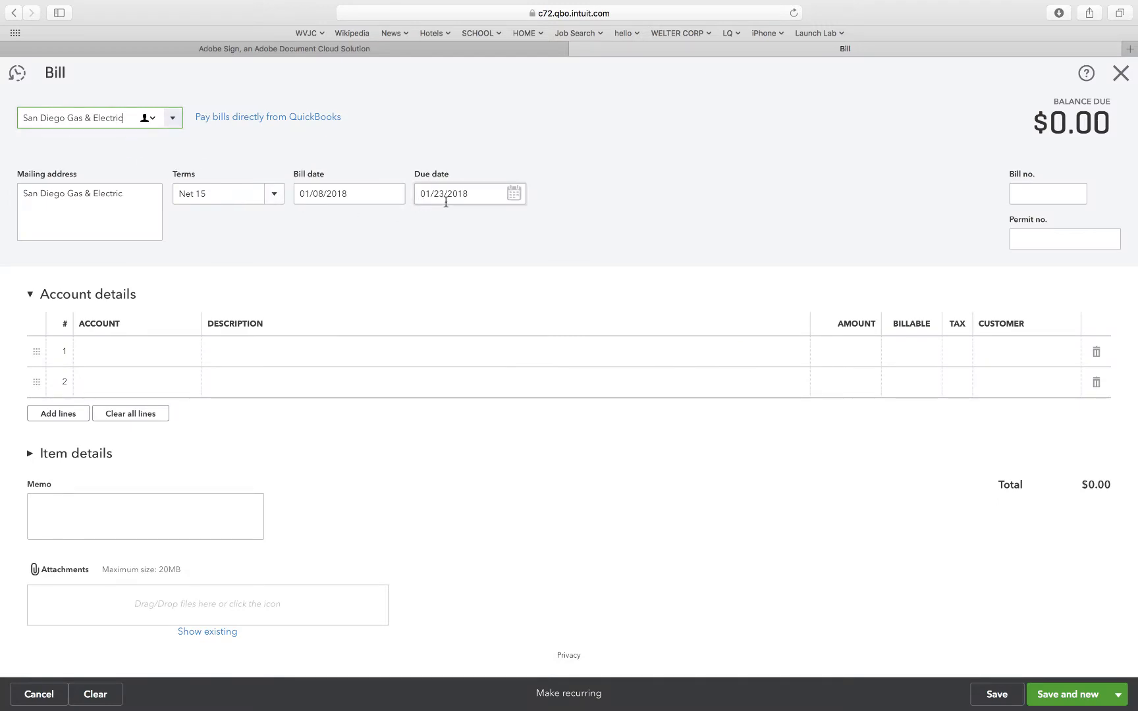
pyautogui.click(139, 355)
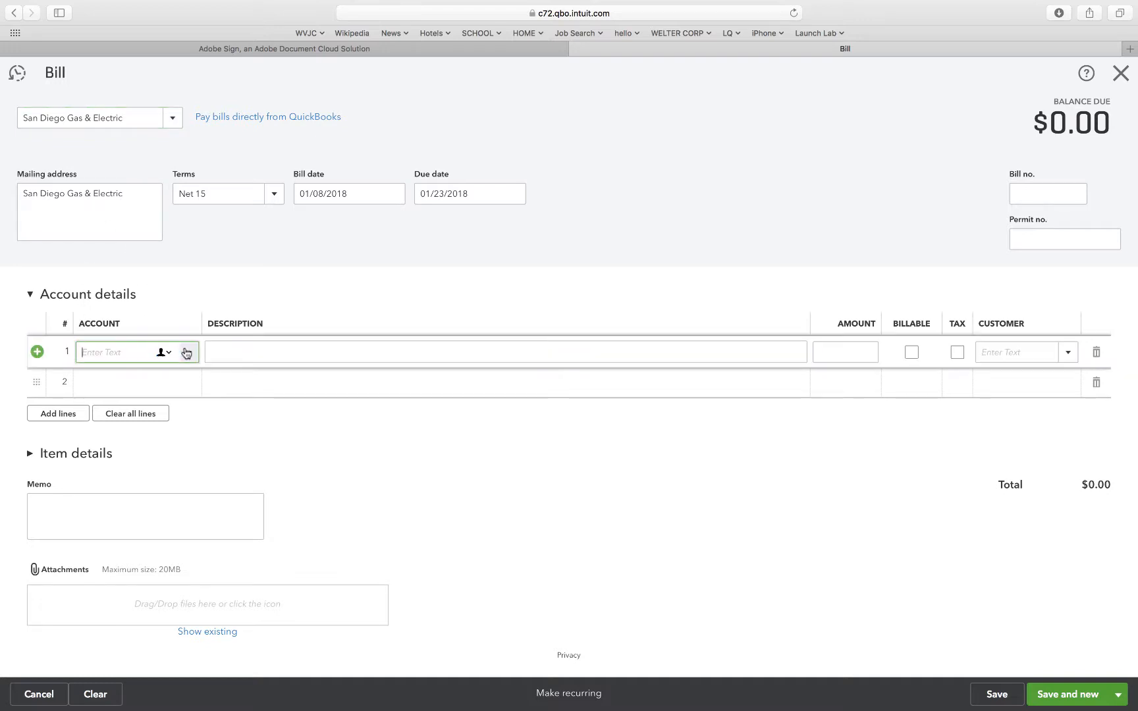
pyautogui.click(192, 353)
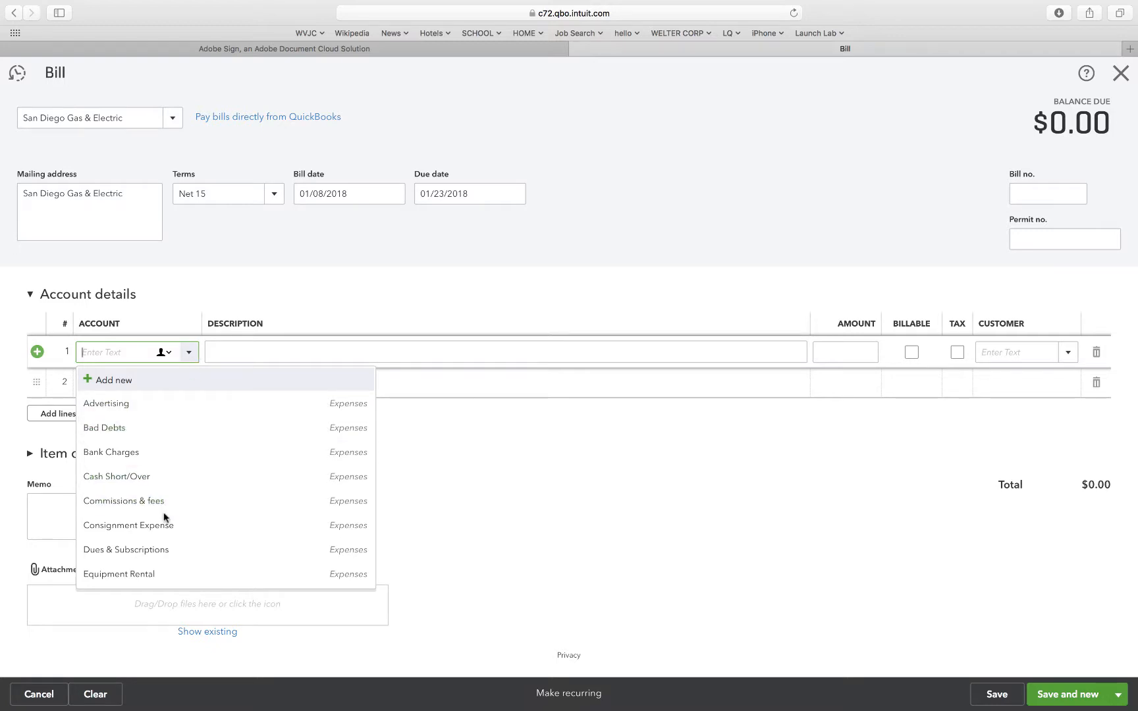
# Charge line 1 to Utilities for $145.00, then save and close the bill
pyautogui.scroll(-3, 164, 517)
pyautogui.scroll(-10, 164, 517)
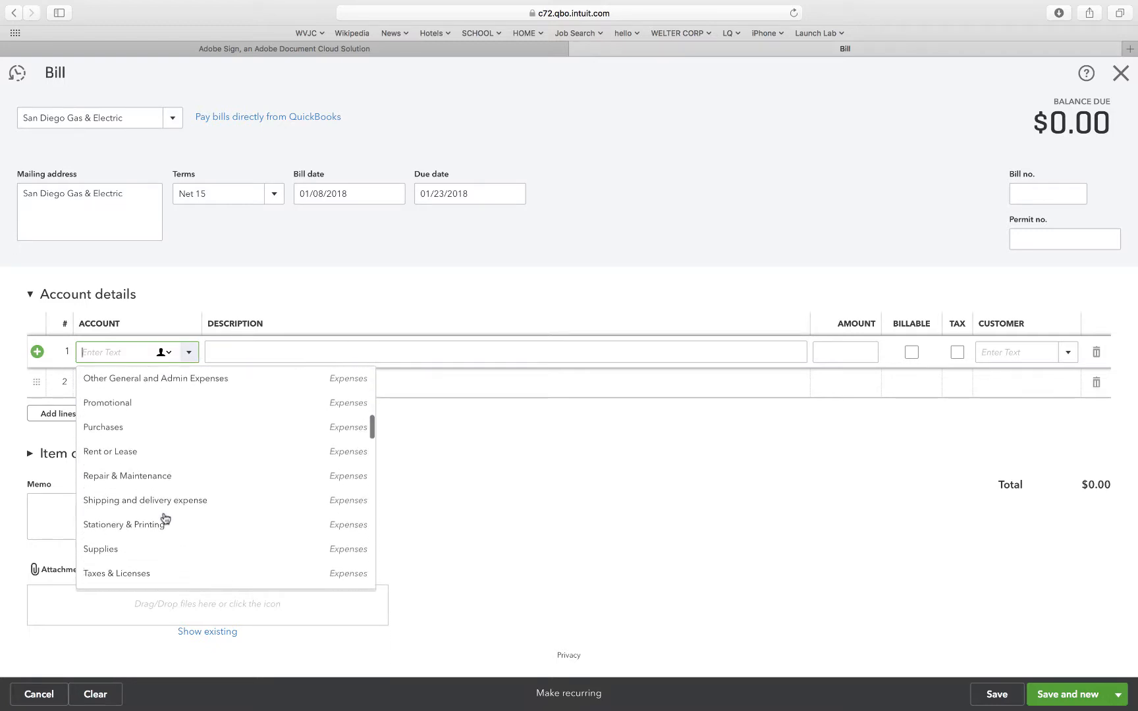
pyautogui.scroll(-5, 164, 518)
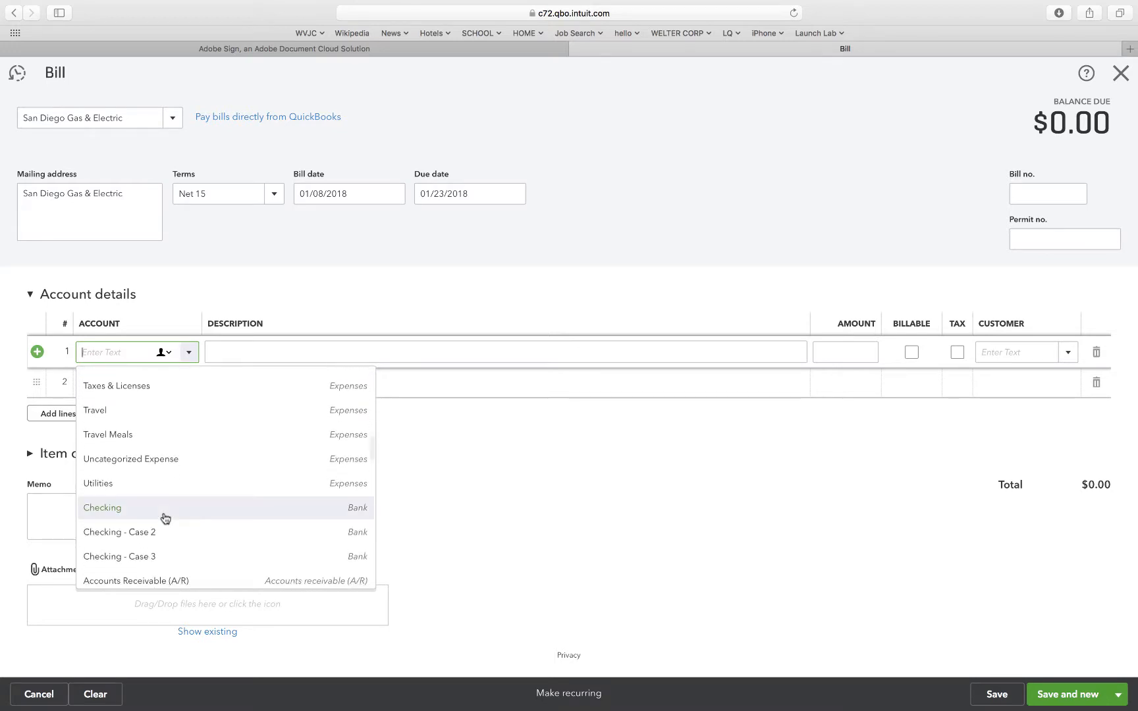
pyautogui.click(341, 483)
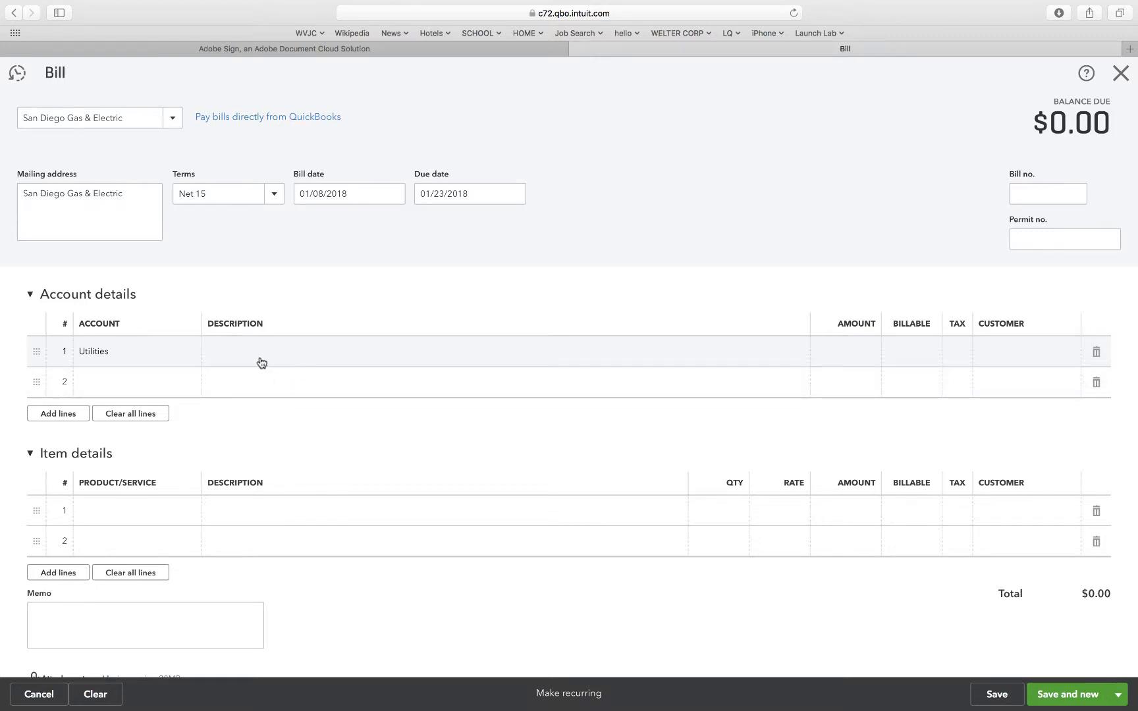
pyautogui.click(855, 350)
pyautogui.write('1')
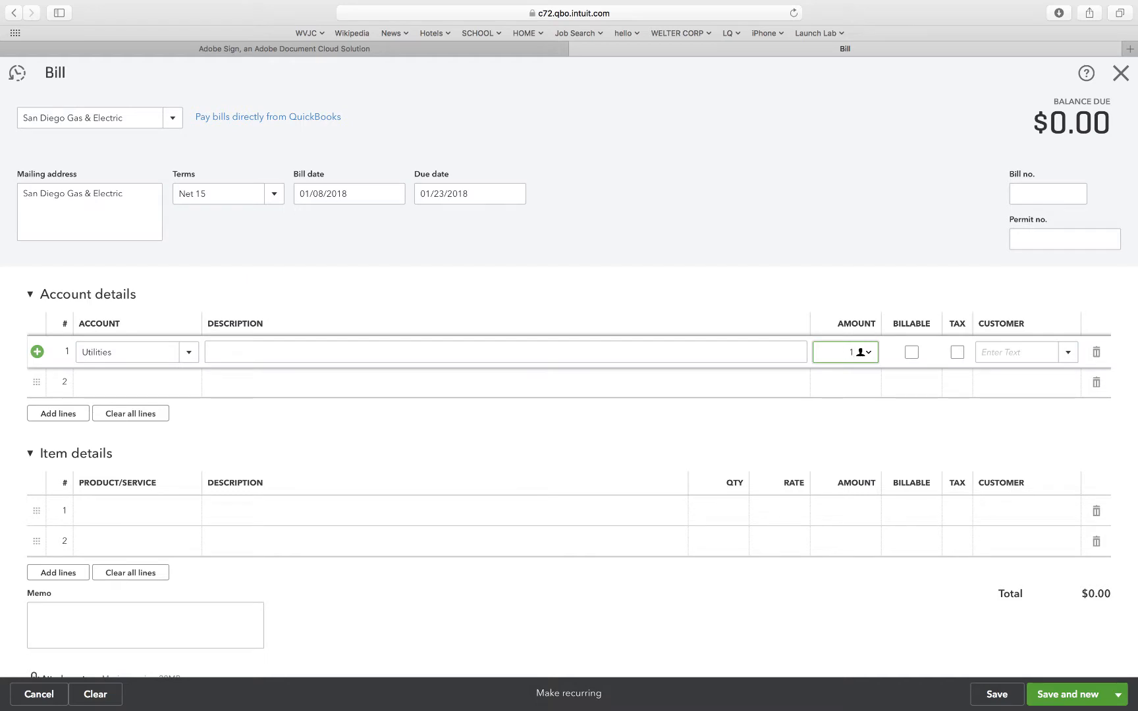
pyautogui.write('45')
pyautogui.click(783, 315)
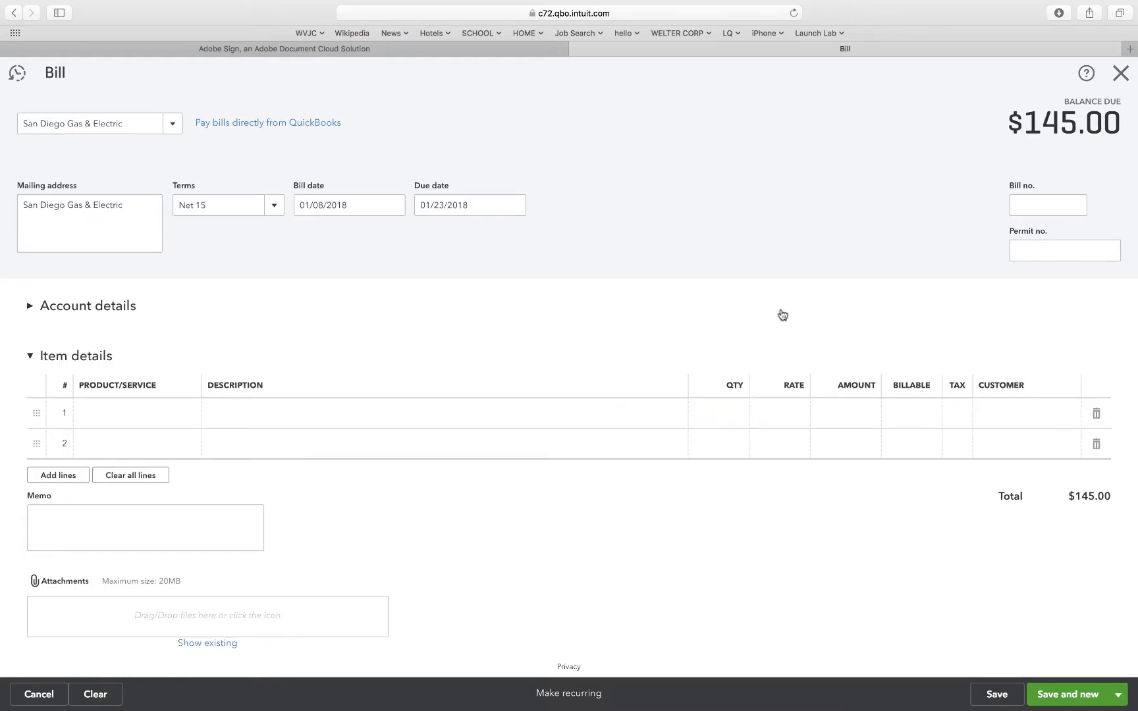
pyautogui.click(29, 307)
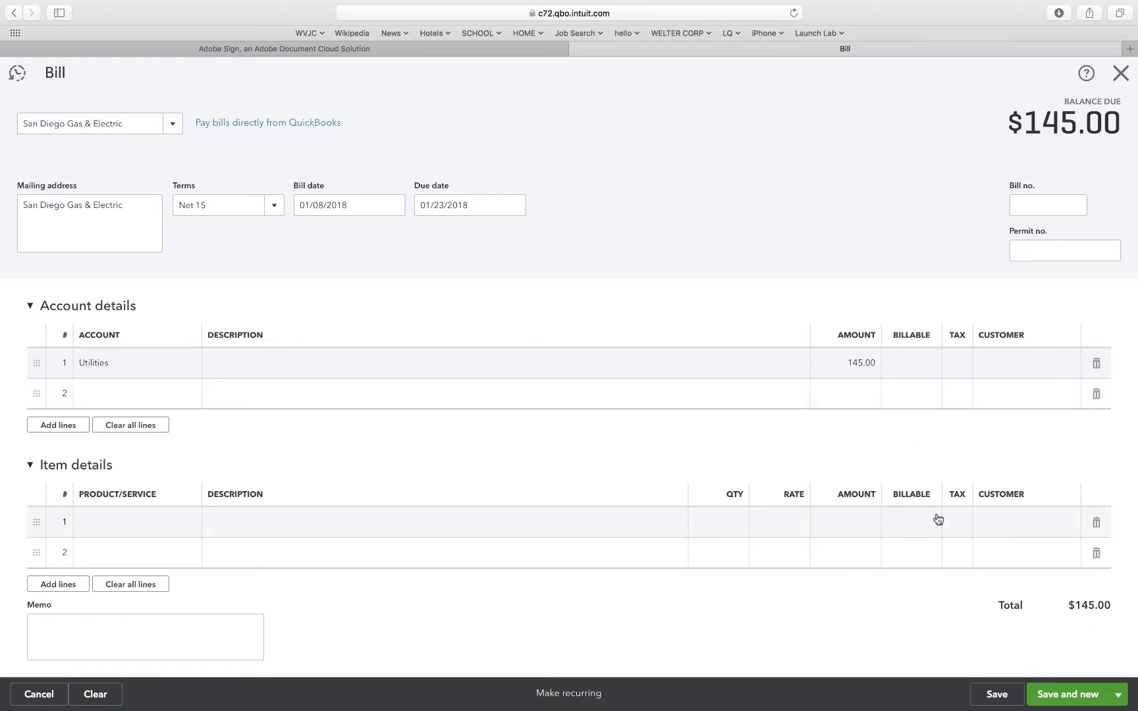
pyautogui.click(996, 695)
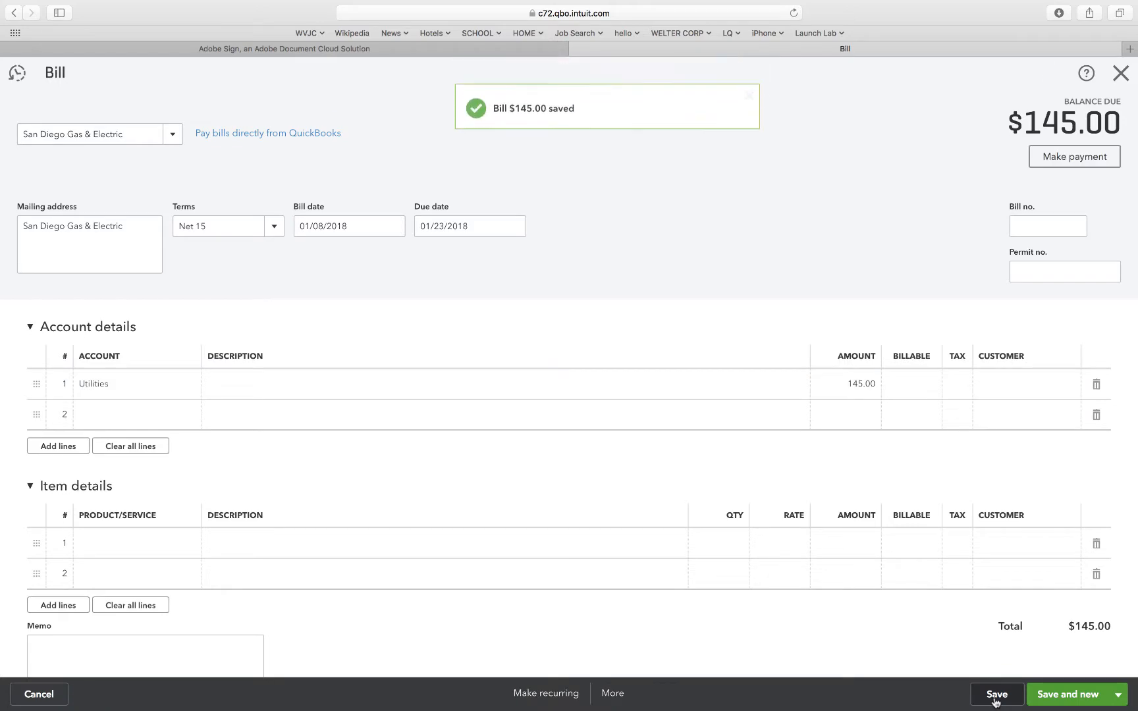
pyautogui.click(1123, 82)
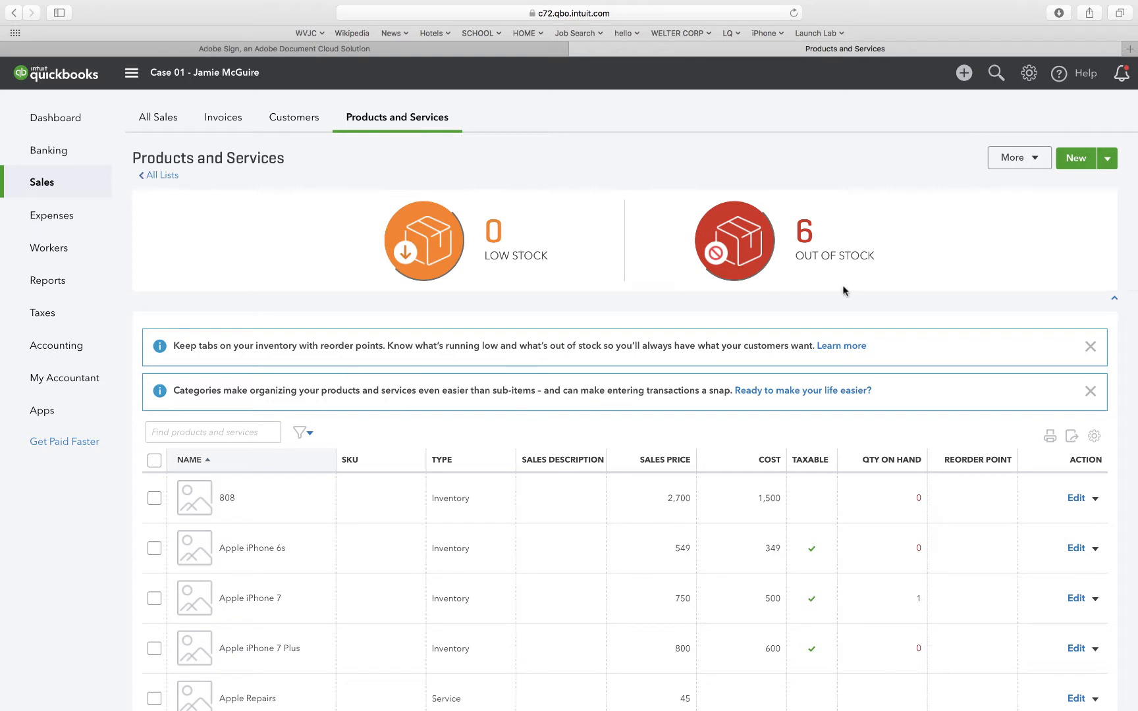
# Start a new vendor bill and change its bill date to 01/09/2018
pyautogui.click(965, 74)
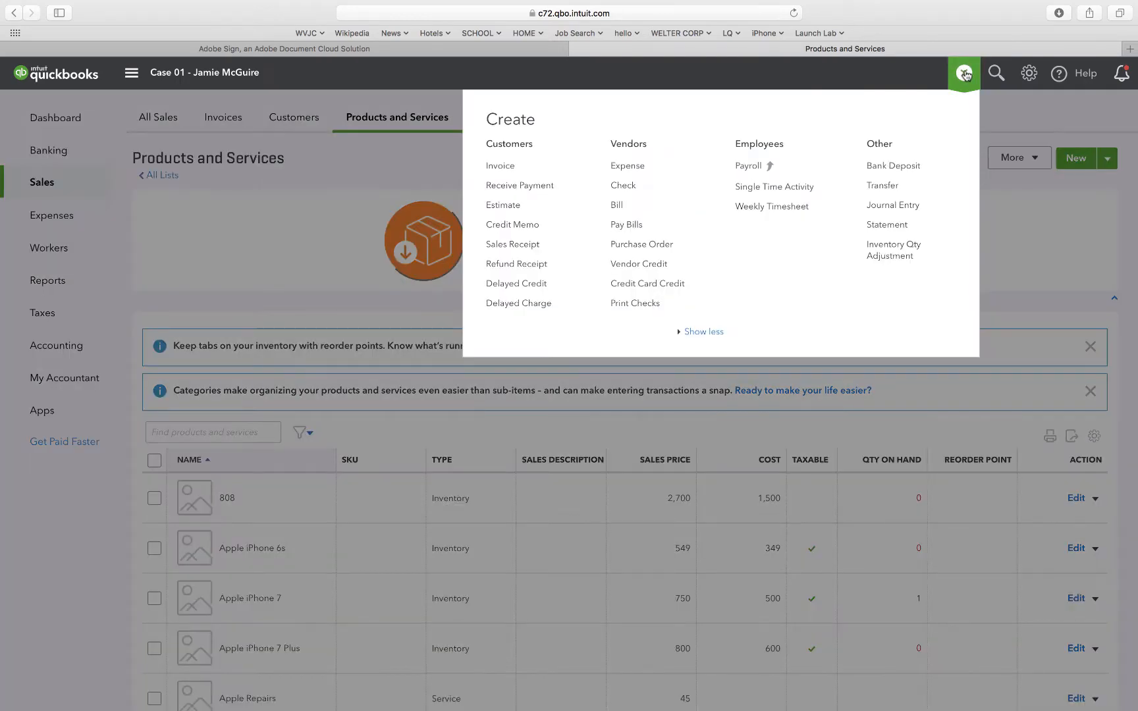
pyautogui.click(623, 205)
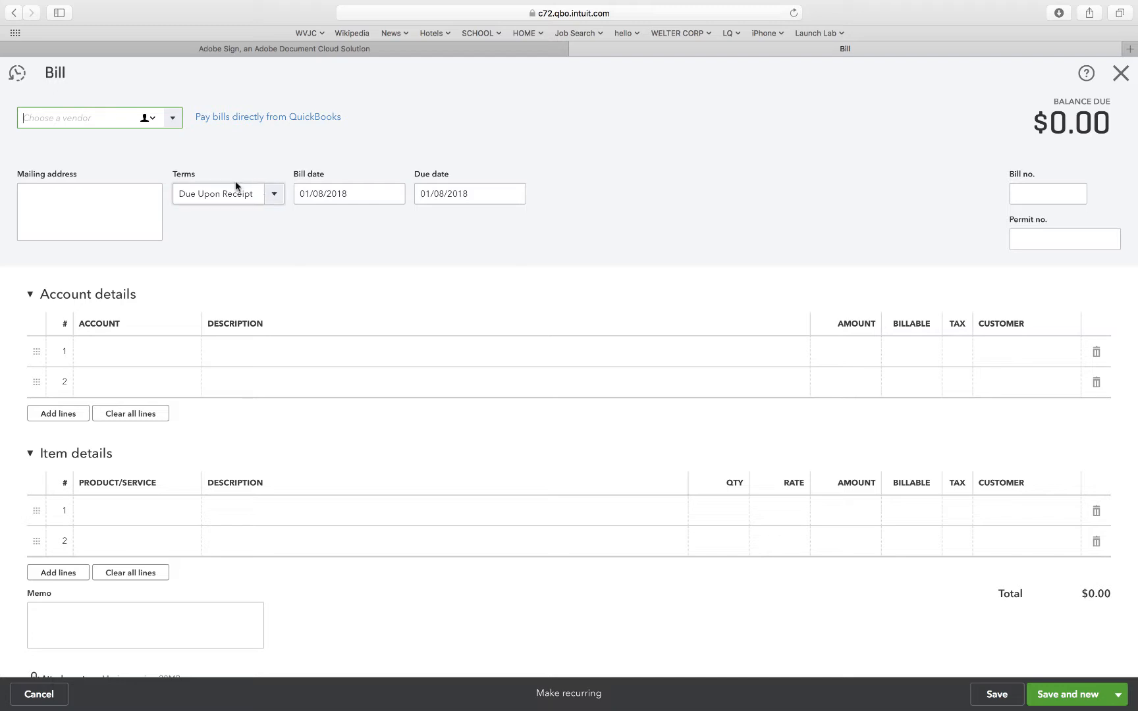
pyautogui.click(321, 193)
pyautogui.click(321, 192)
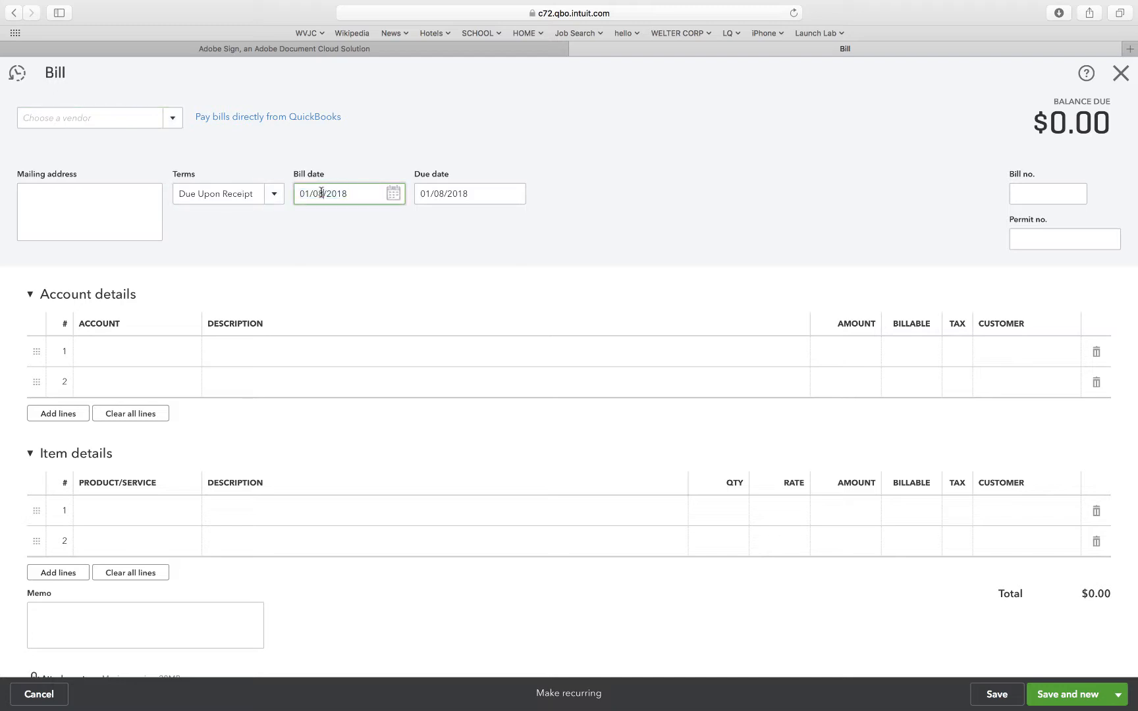
pyautogui.press('BackSpace')
pyautogui.write('9')
pyautogui.click(321, 252)
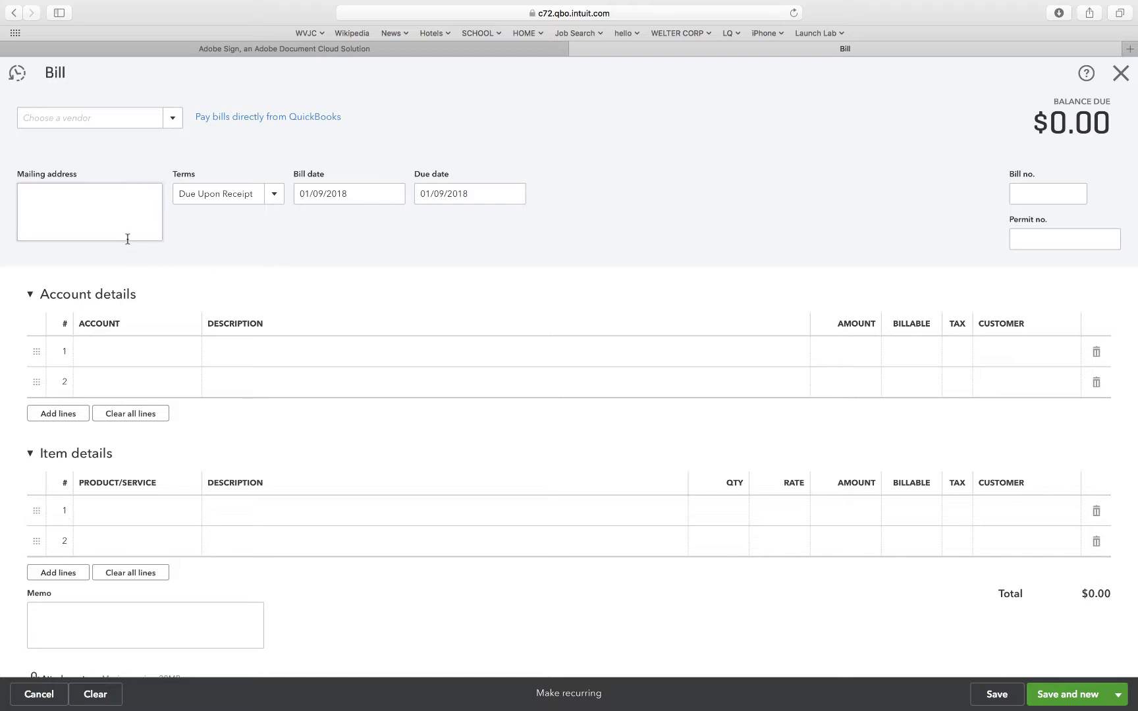
# Create vendor Prime Properties with Net 15 payment terms and assign it to the bill
pyautogui.click(173, 119)
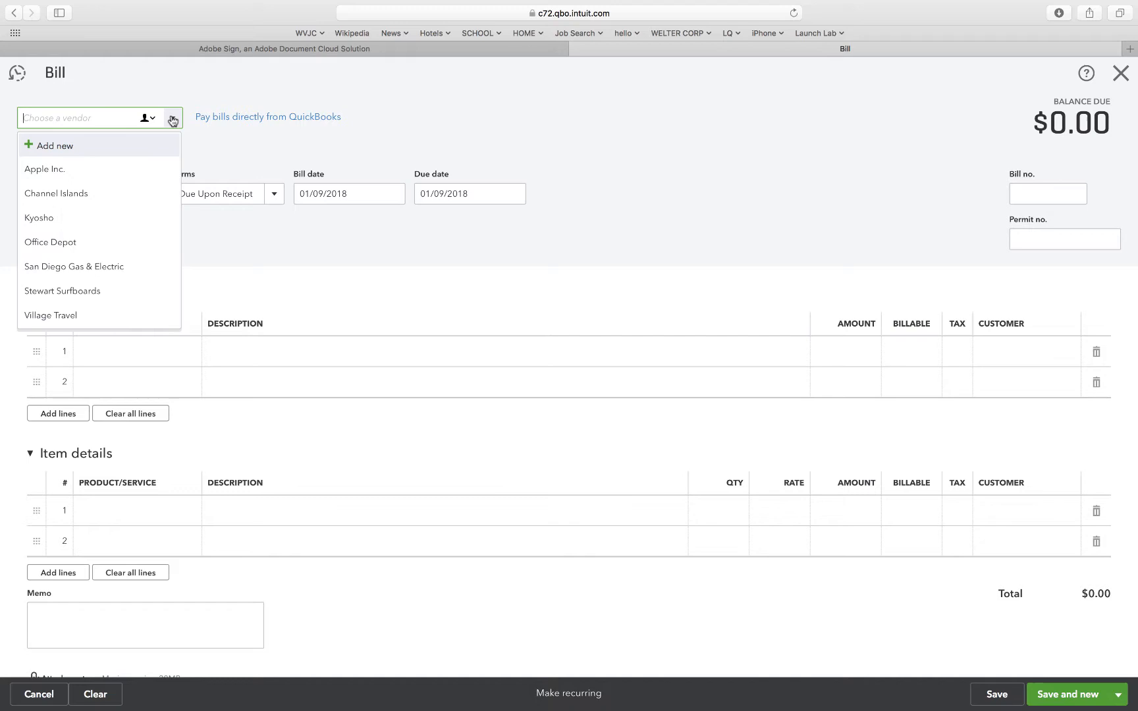
pyautogui.click(73, 146)
pyautogui.write('Pr')
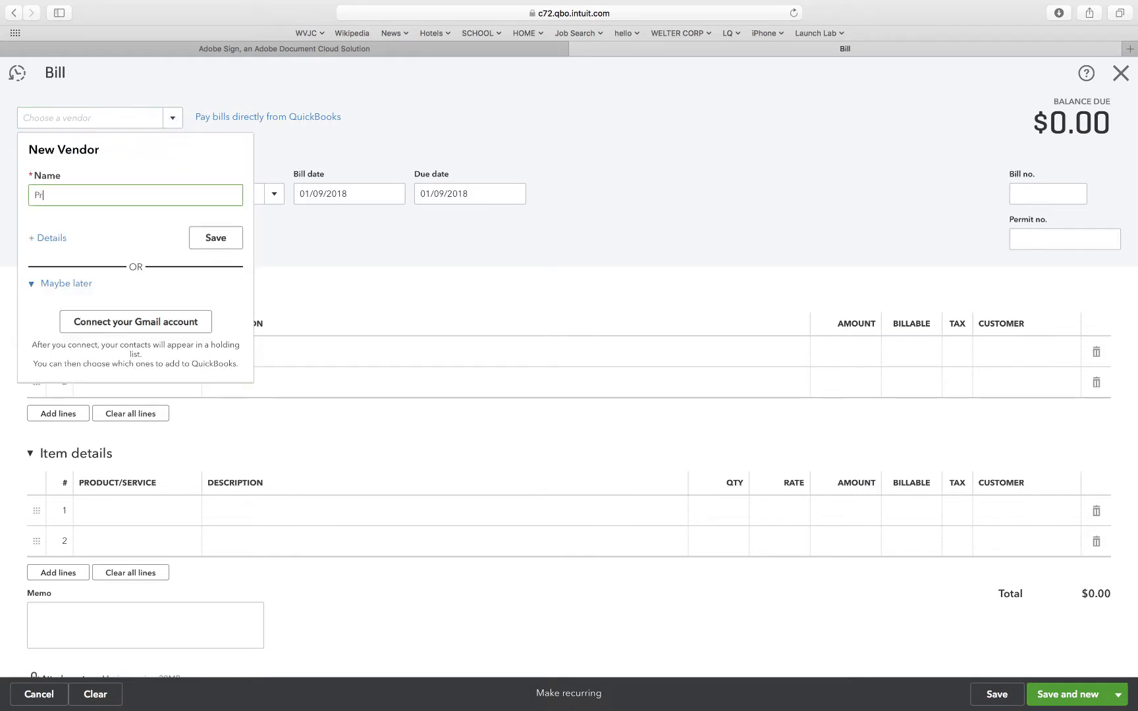
pyautogui.write('ime Properties')
pyautogui.click(47, 238)
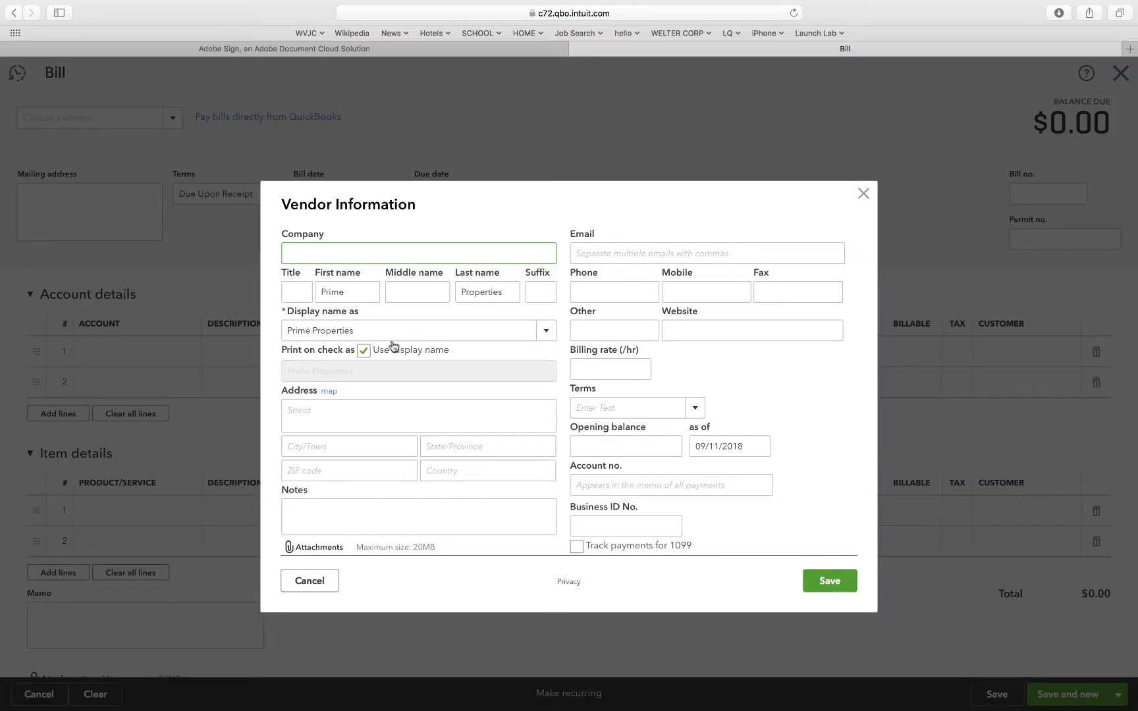
pyautogui.click(697, 411)
pyautogui.click(696, 410)
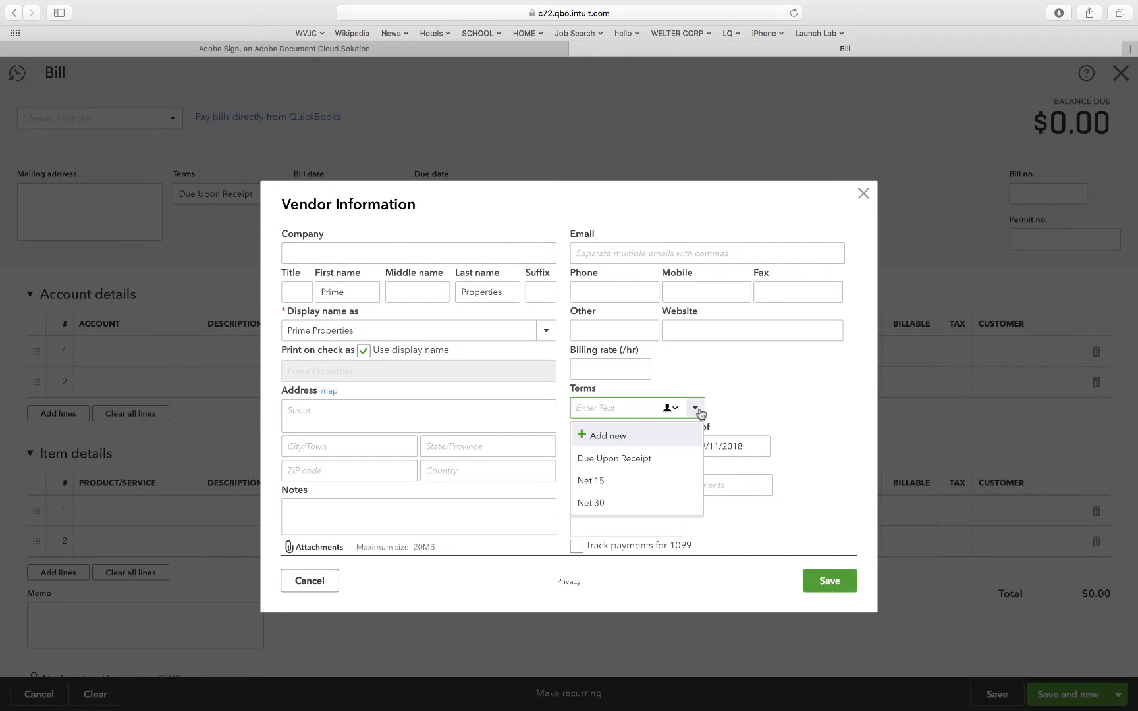
pyautogui.click(585, 481)
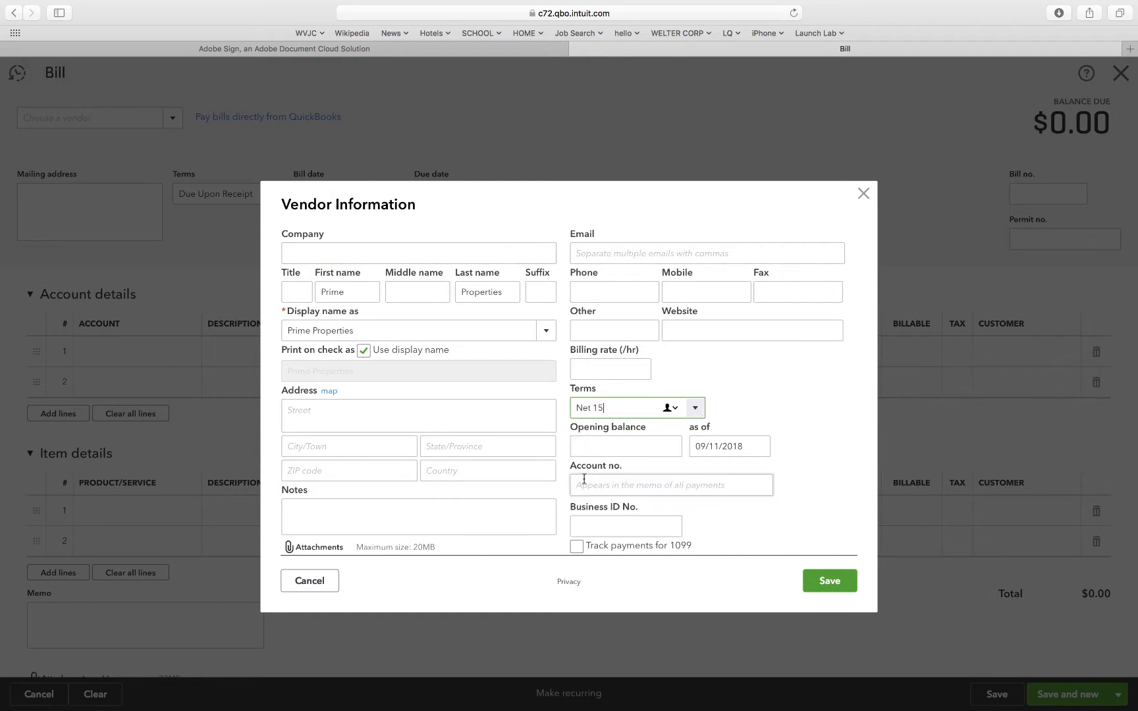
pyautogui.click(810, 580)
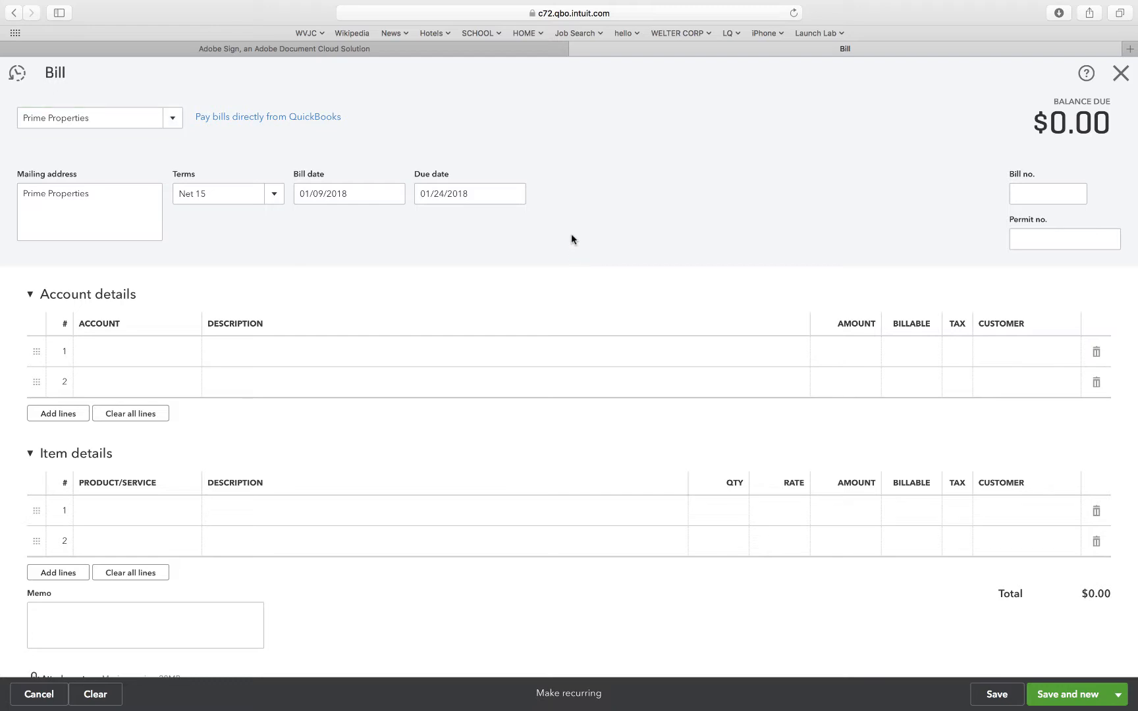
# Charge the bill's first line to Rent or Lease for 2,500
pyautogui.click(170, 356)
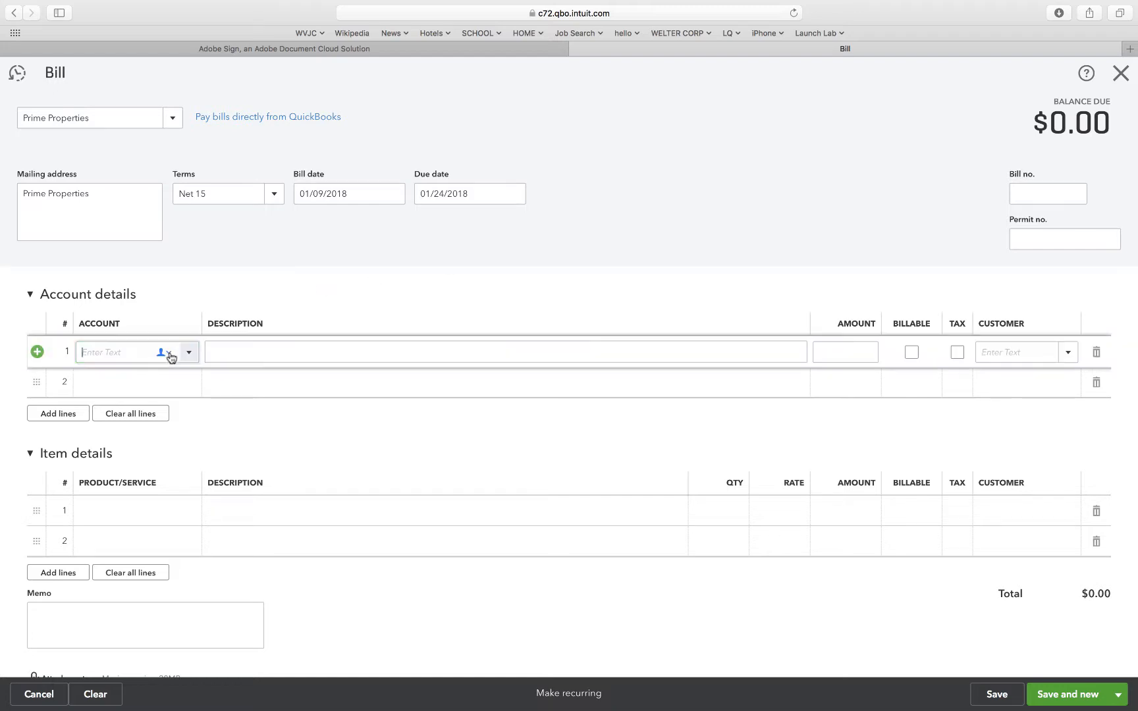
pyautogui.click(188, 354)
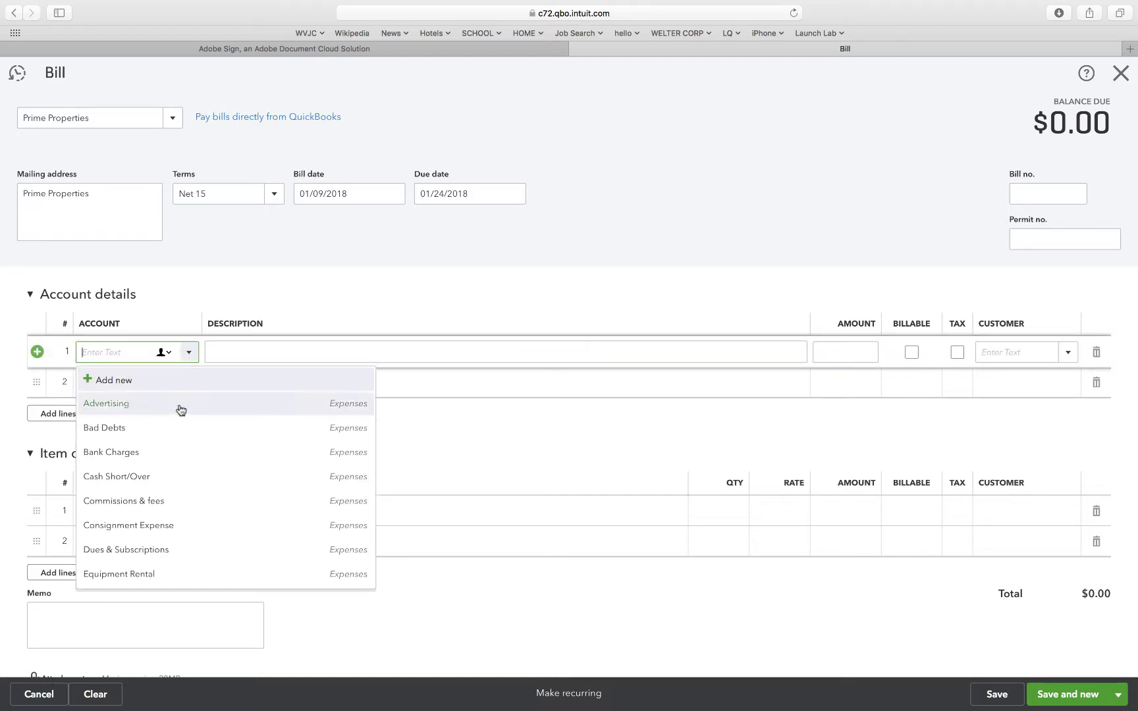
pyautogui.scroll(-10, 164, 489)
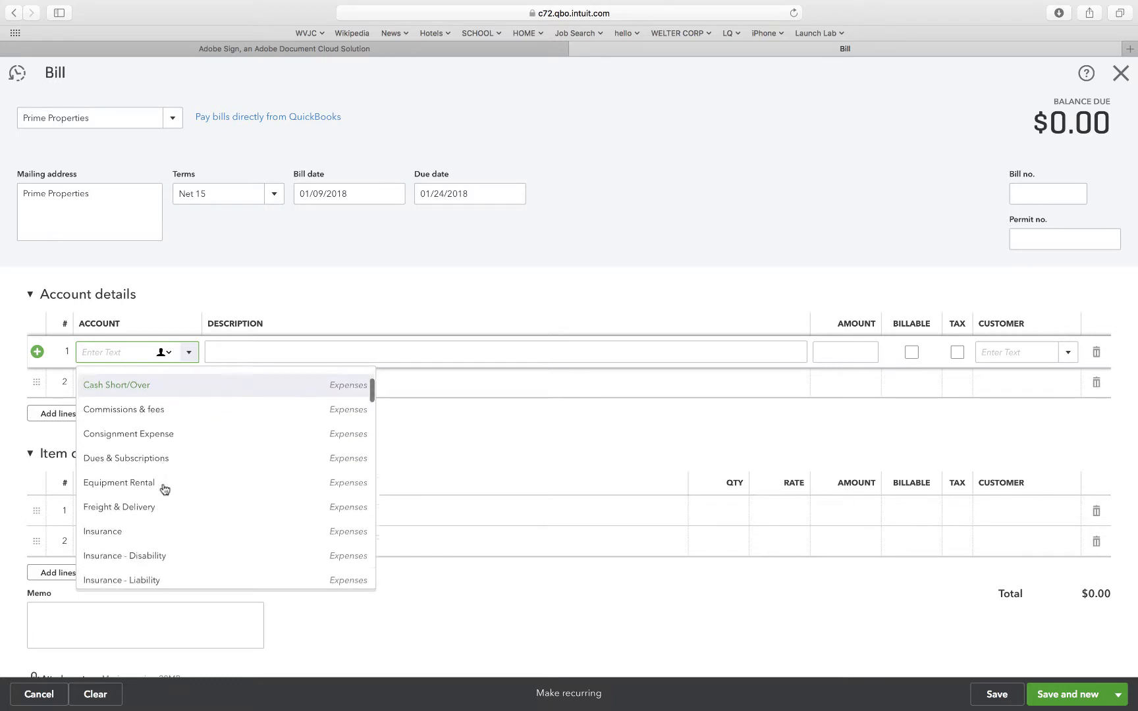
pyautogui.scroll(-3, 164, 489)
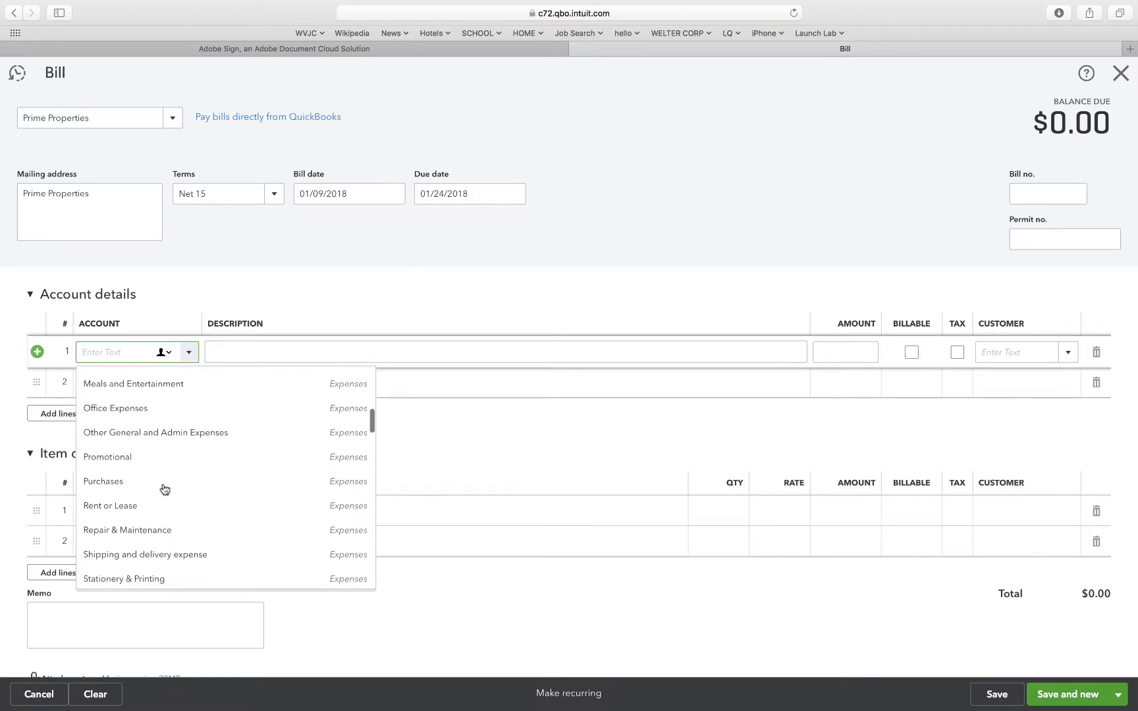
pyautogui.click(344, 513)
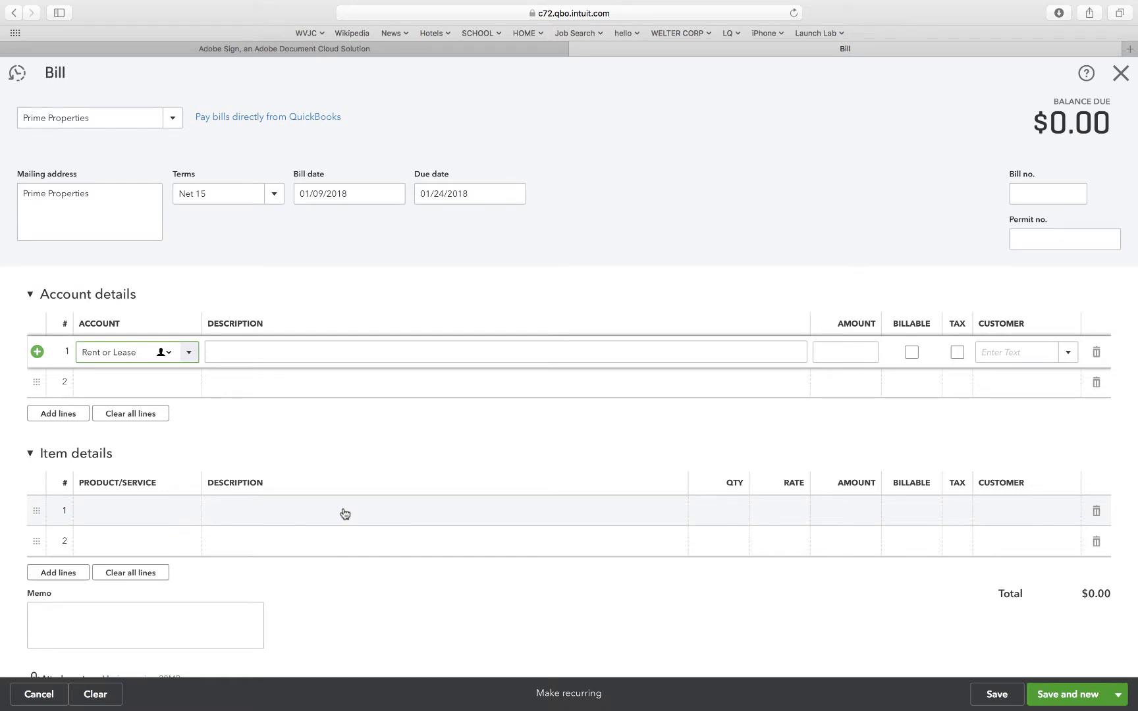
pyautogui.click(849, 352)
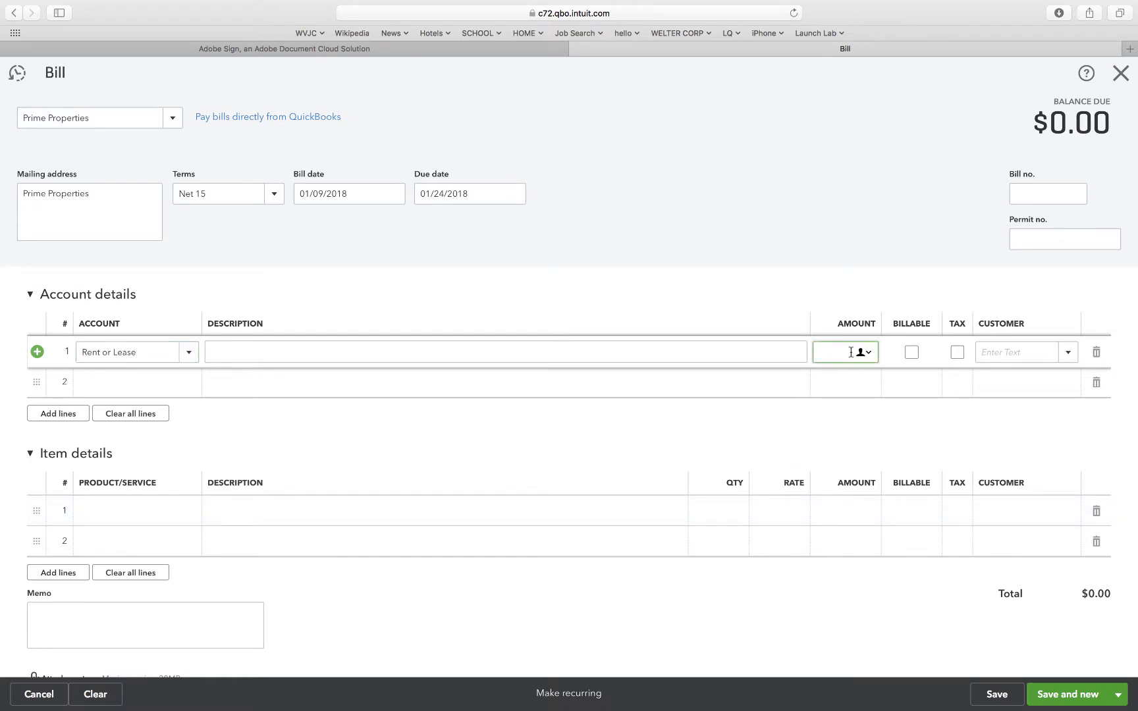
pyautogui.write('2500')
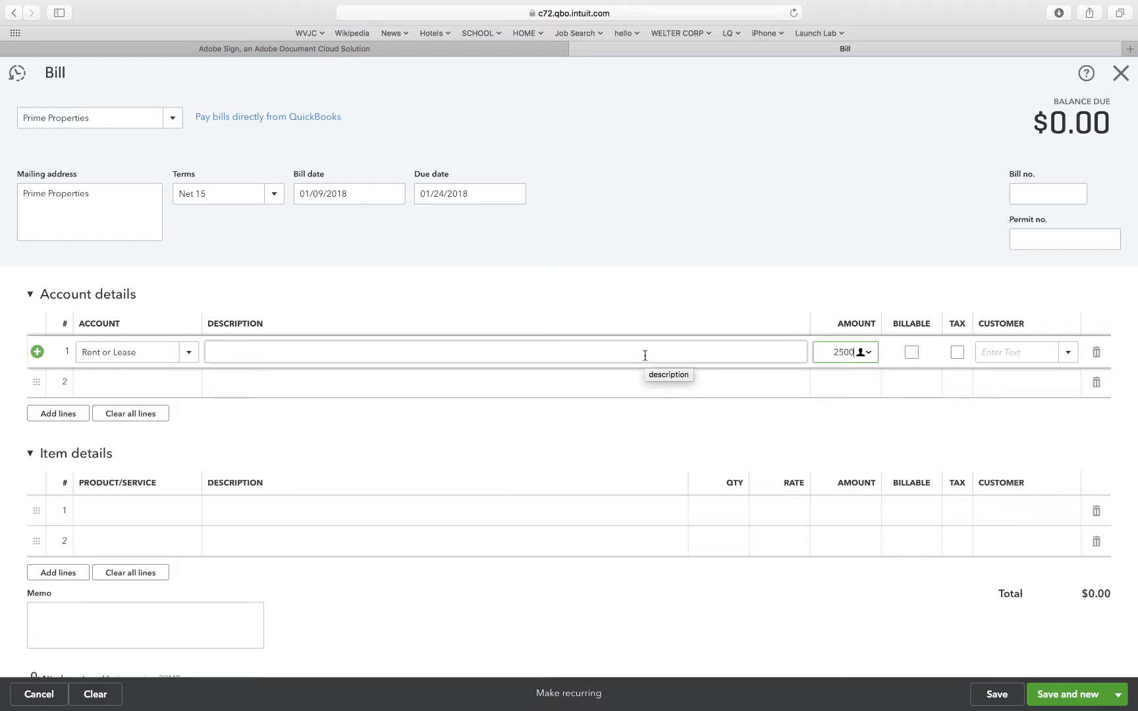
# Add a second line of 5,000 to Prepaid Expenses and save the $7,500 bill
pyautogui.click(187, 386)
pyautogui.click(195, 398)
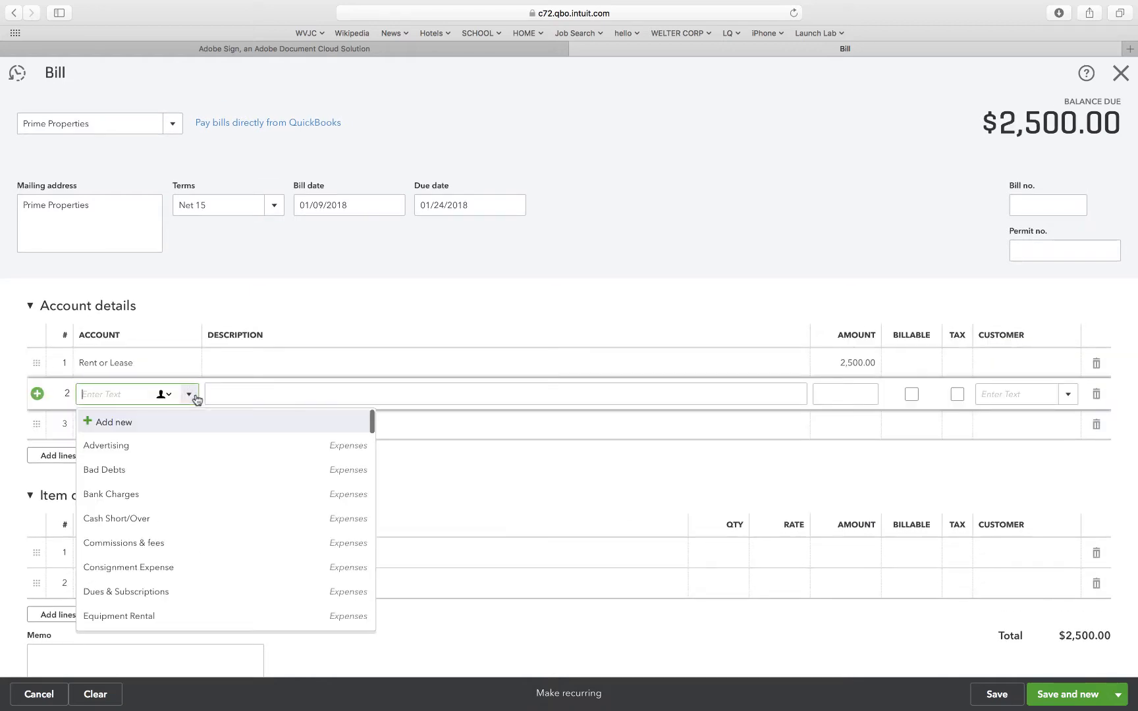
pyautogui.scroll(-5, 151, 527)
pyautogui.scroll(-8, 152, 531)
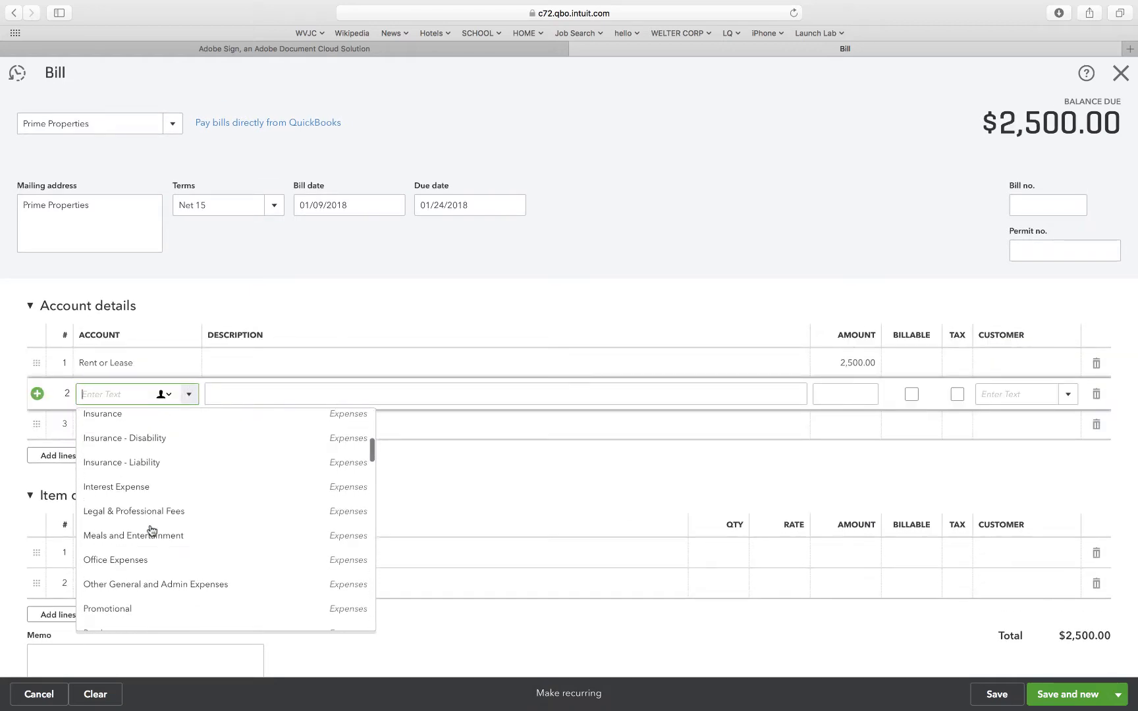
pyautogui.scroll(-1, 151, 531)
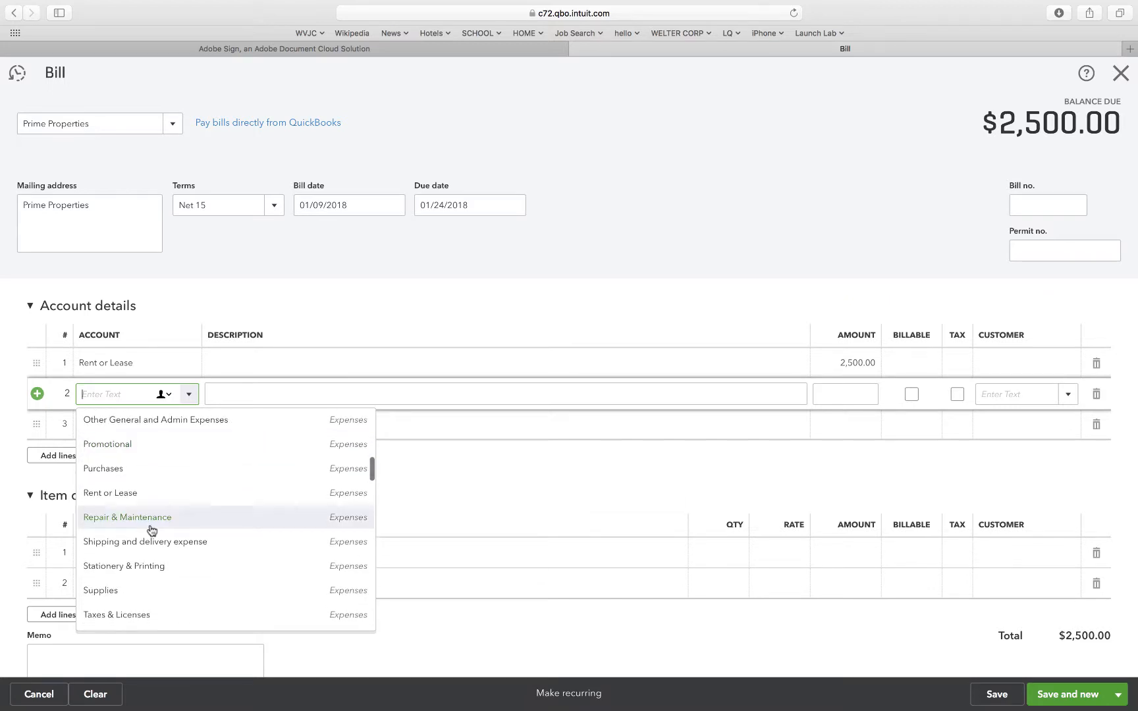
pyautogui.scroll(-6, 151, 531)
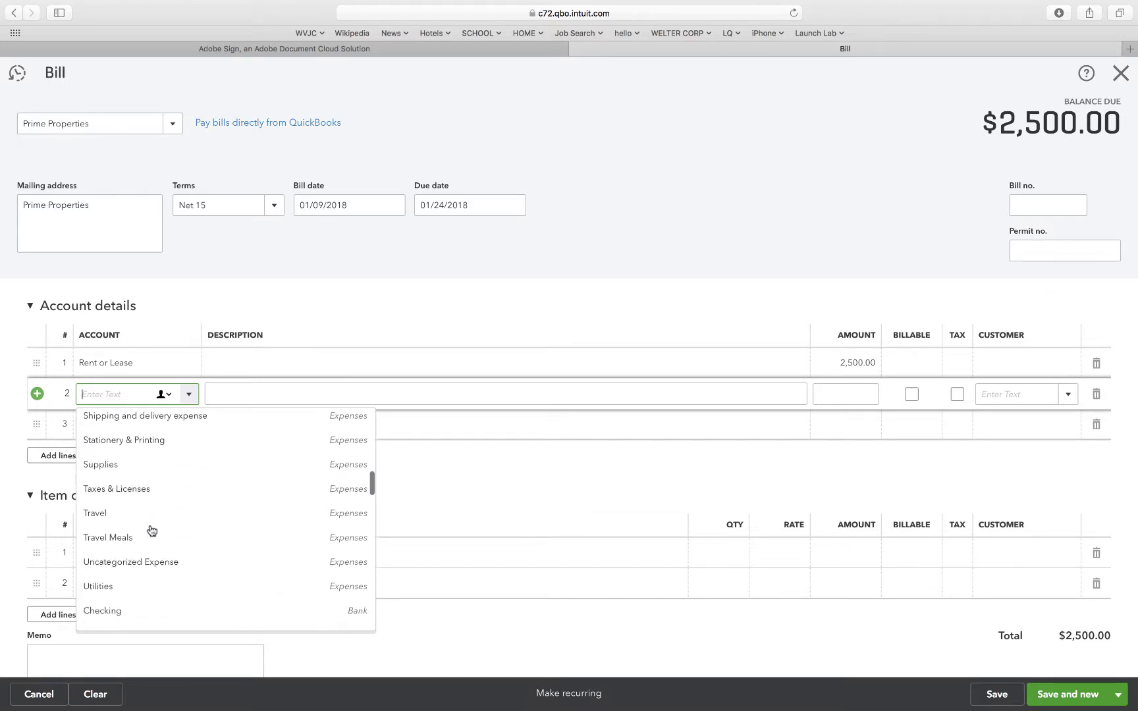
pyautogui.scroll(-6, 150, 529)
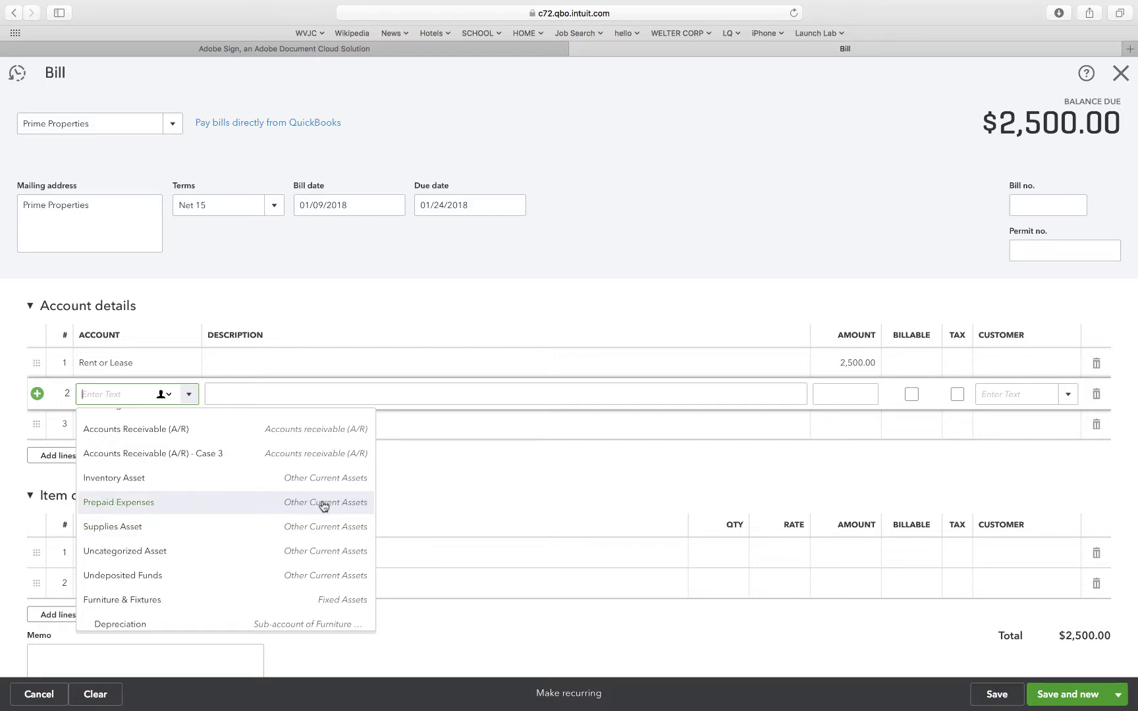
pyautogui.click(114, 504)
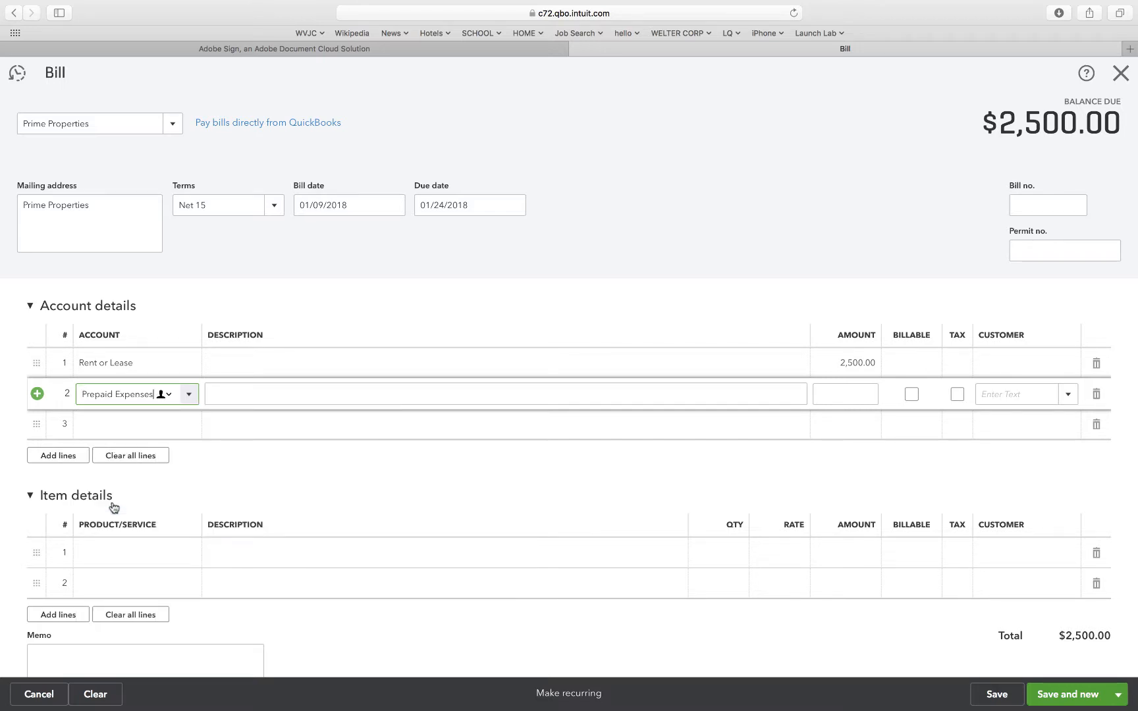
pyautogui.click(833, 393)
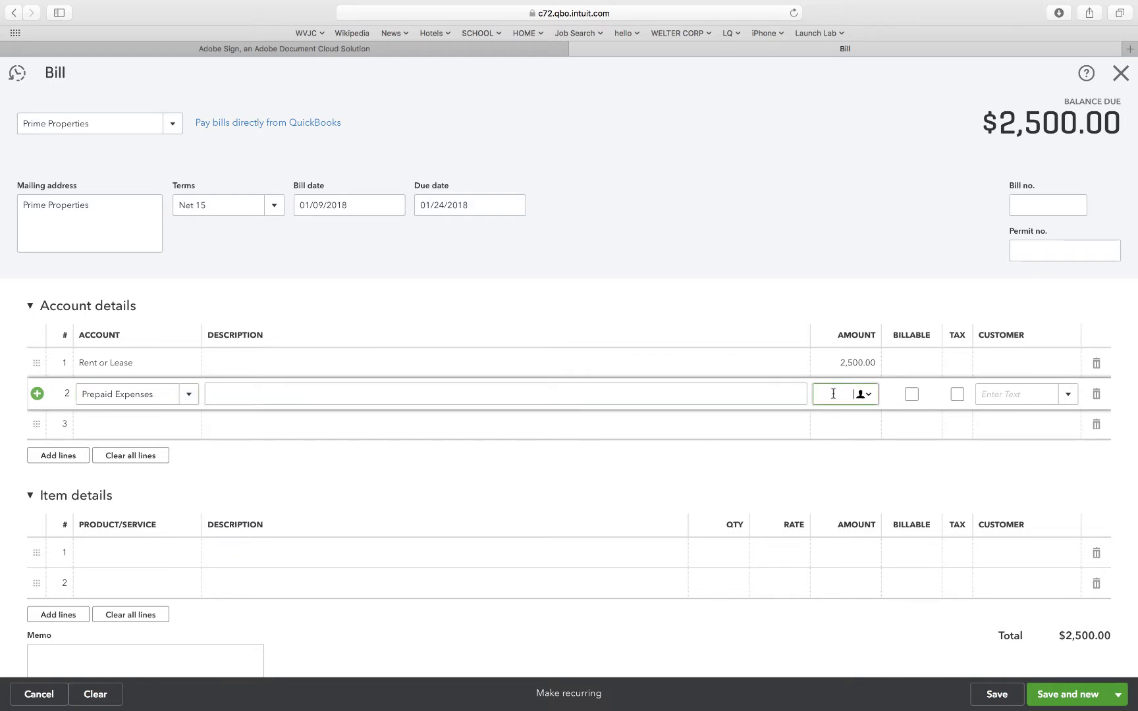
pyautogui.write('5000')
pyautogui.click(766, 286)
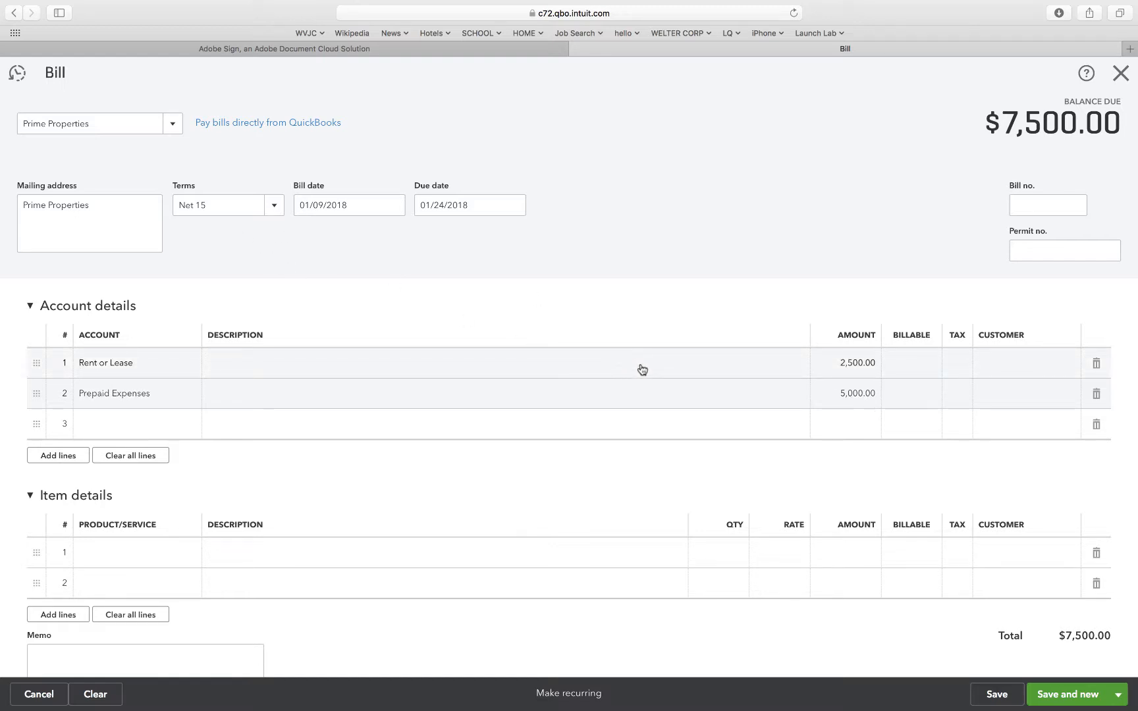
pyautogui.click(997, 695)
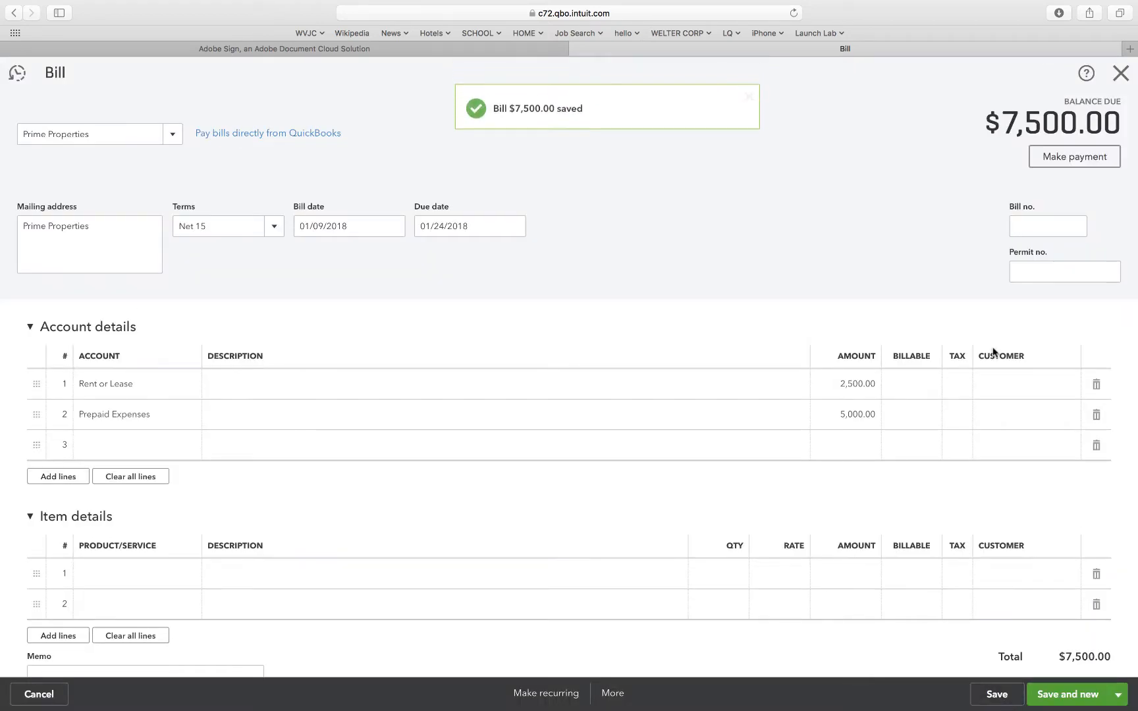
# Close the saved Prime Properties bill and bring up the Pay Bills screen
pyautogui.click(1121, 73)
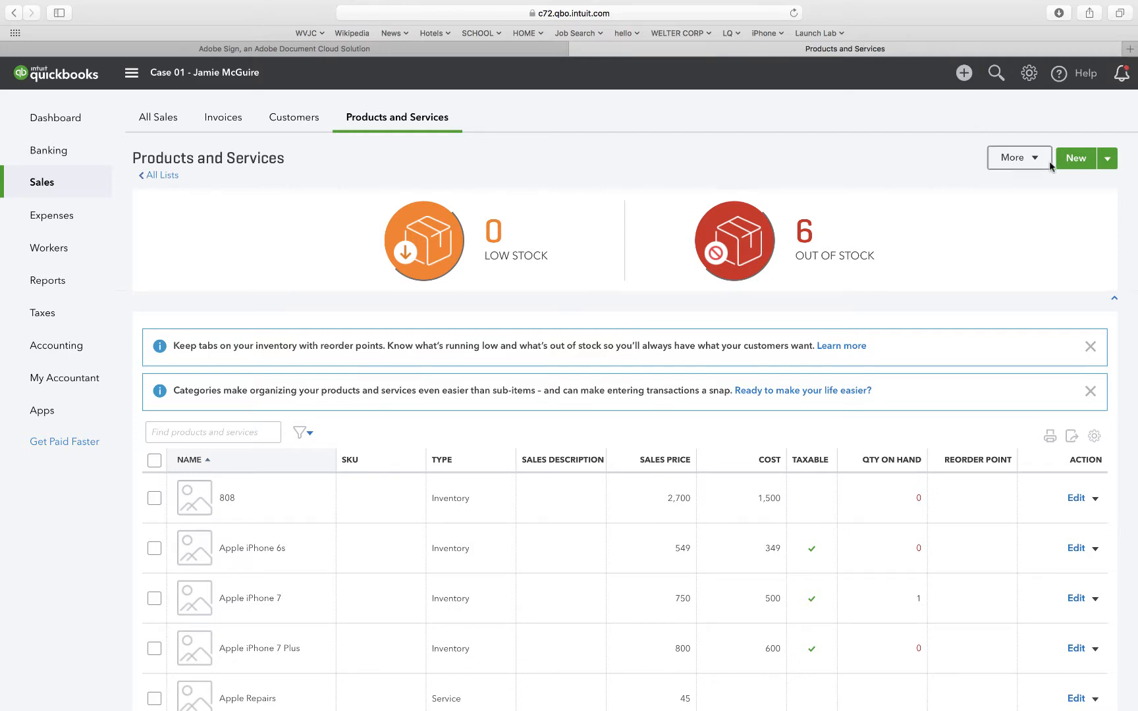
pyautogui.click(963, 74)
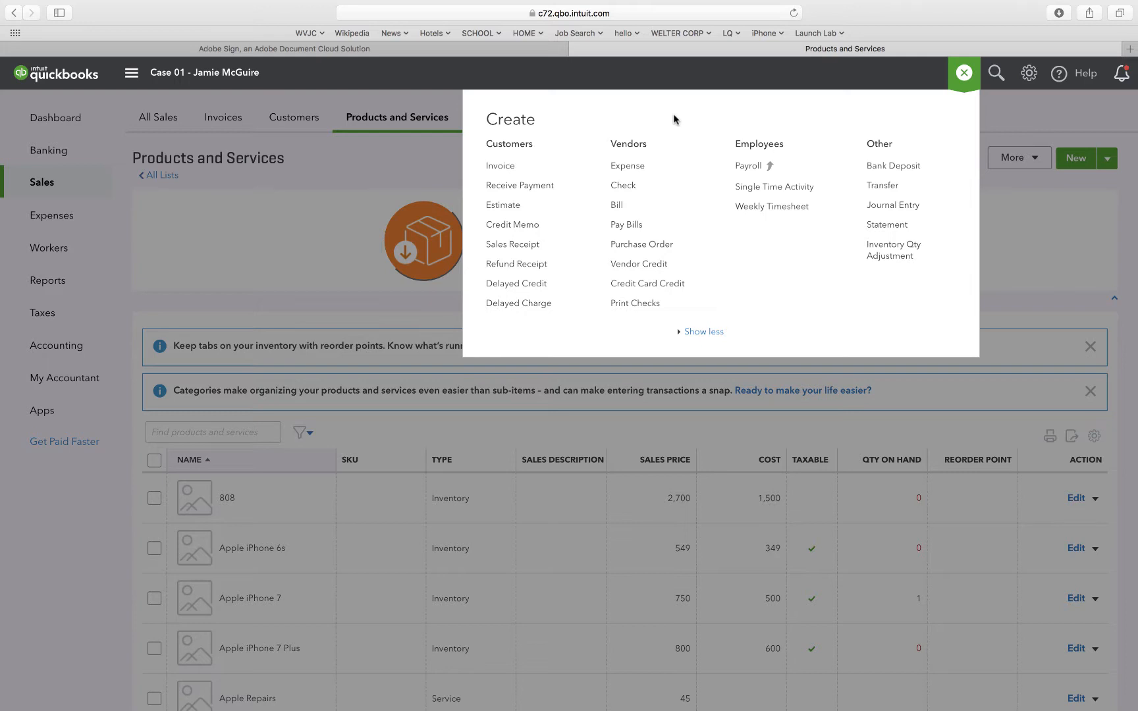
pyautogui.click(619, 226)
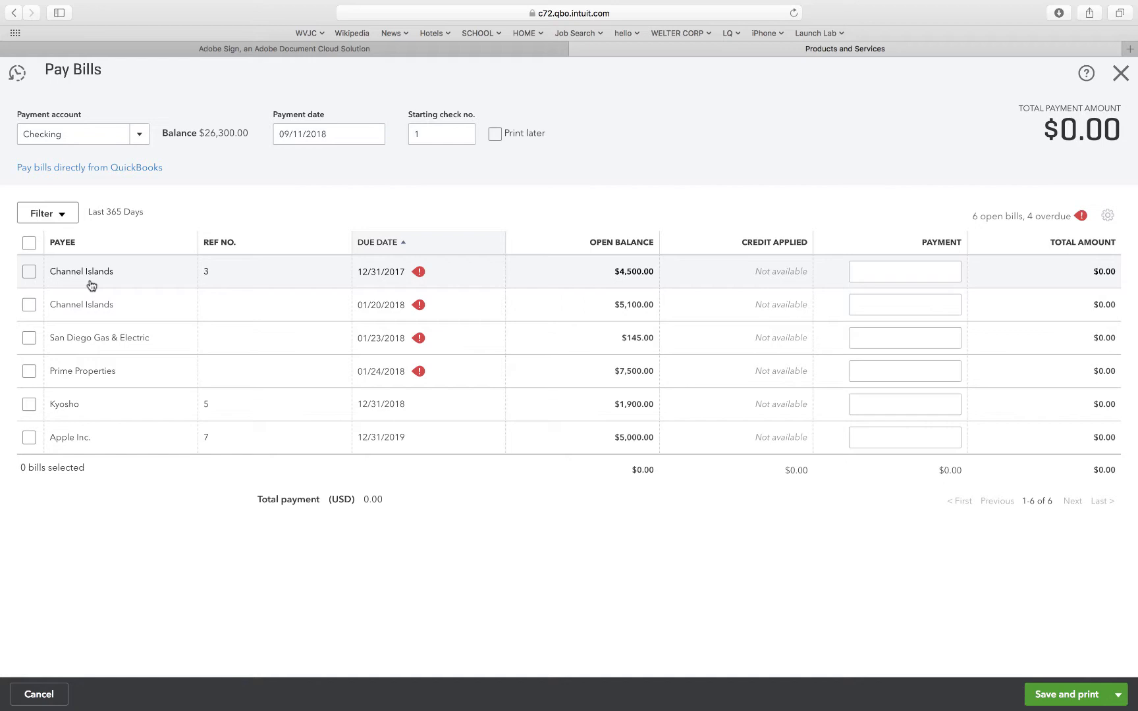
# Set the payment date to 1/19/2018 and the starting check number to 1001
pyautogui.click(304, 135)
pyautogui.moveTo(342, 135); pyautogui.dragTo(269, 134)
pyautogui.write('1')
pyautogui.write('/1')
pyautogui.write('9/201')
pyautogui.write('8')
pyautogui.click(312, 166)
pyautogui.click(412, 141)
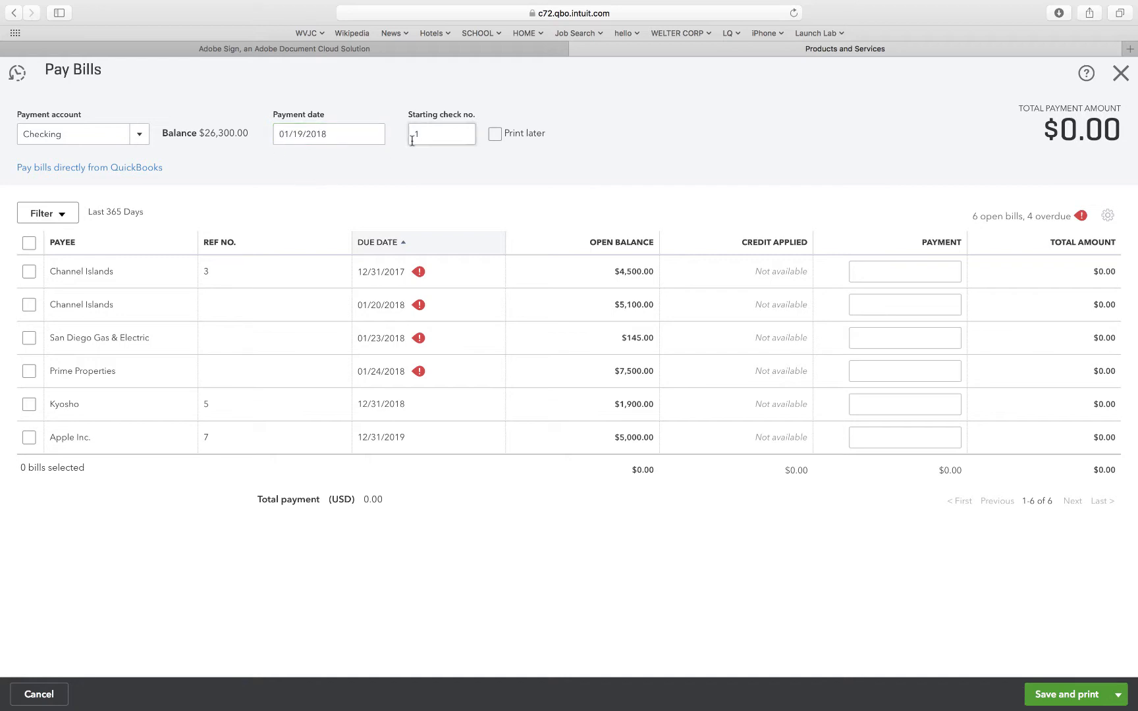
pyautogui.click(435, 132)
pyautogui.write('1001')
pyautogui.click(465, 179)
# Select both Channel Islands bills, mark the check Print later, and save
pyautogui.click(30, 276)
pyautogui.click(27, 306)
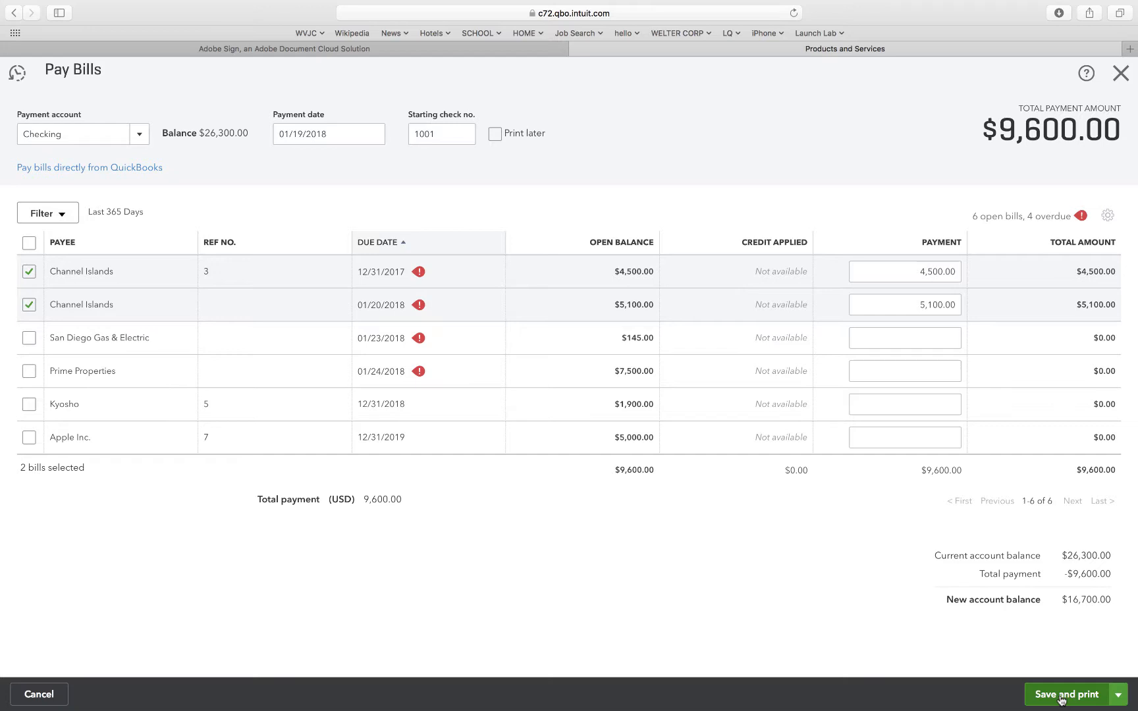
pyautogui.click(494, 139)
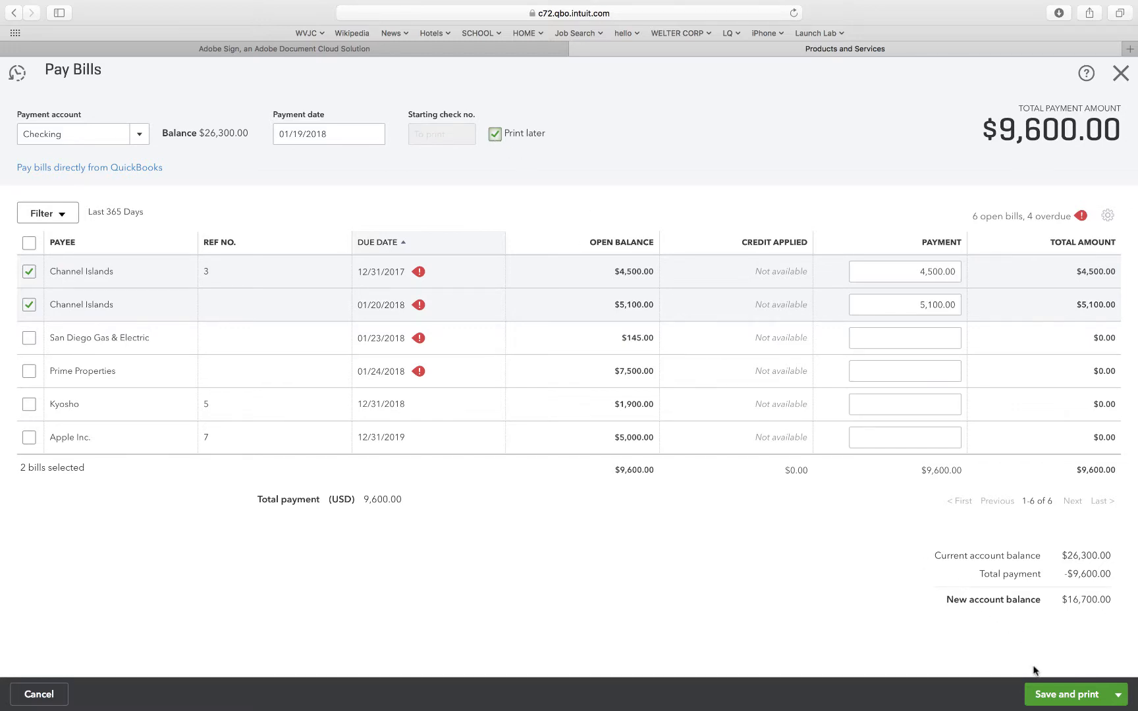
pyautogui.click(1047, 695)
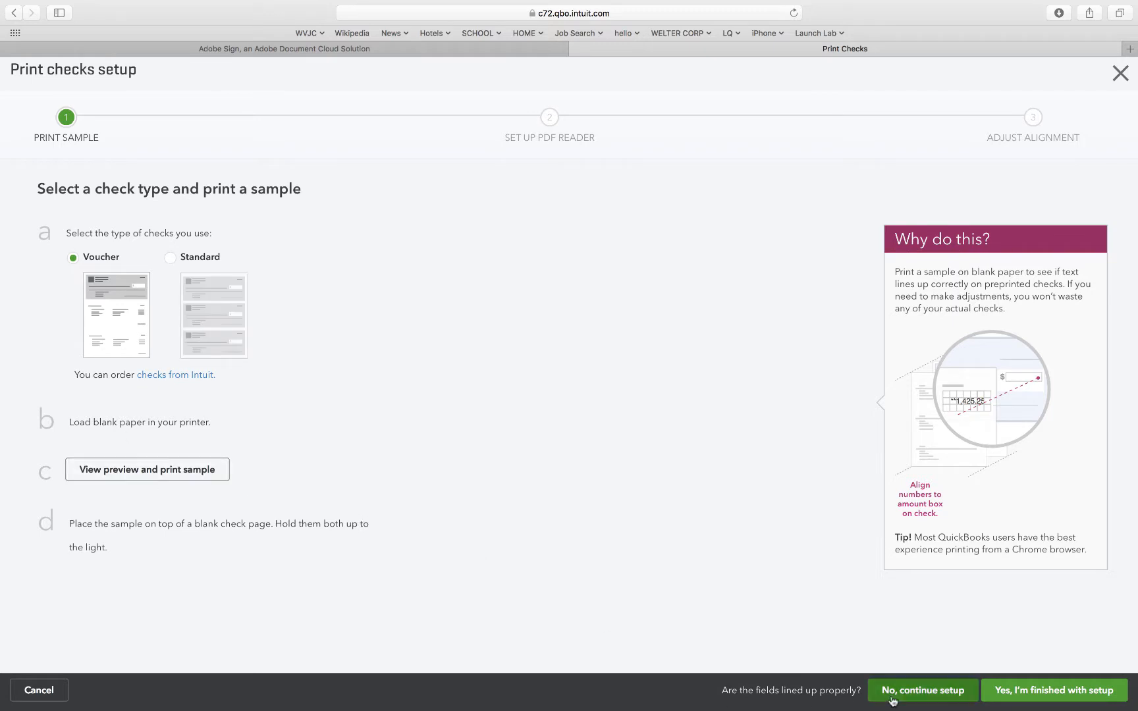
# Finish check setup, leave the $9,600 check unprinted, and show the Create menu
pyautogui.click(1018, 698)
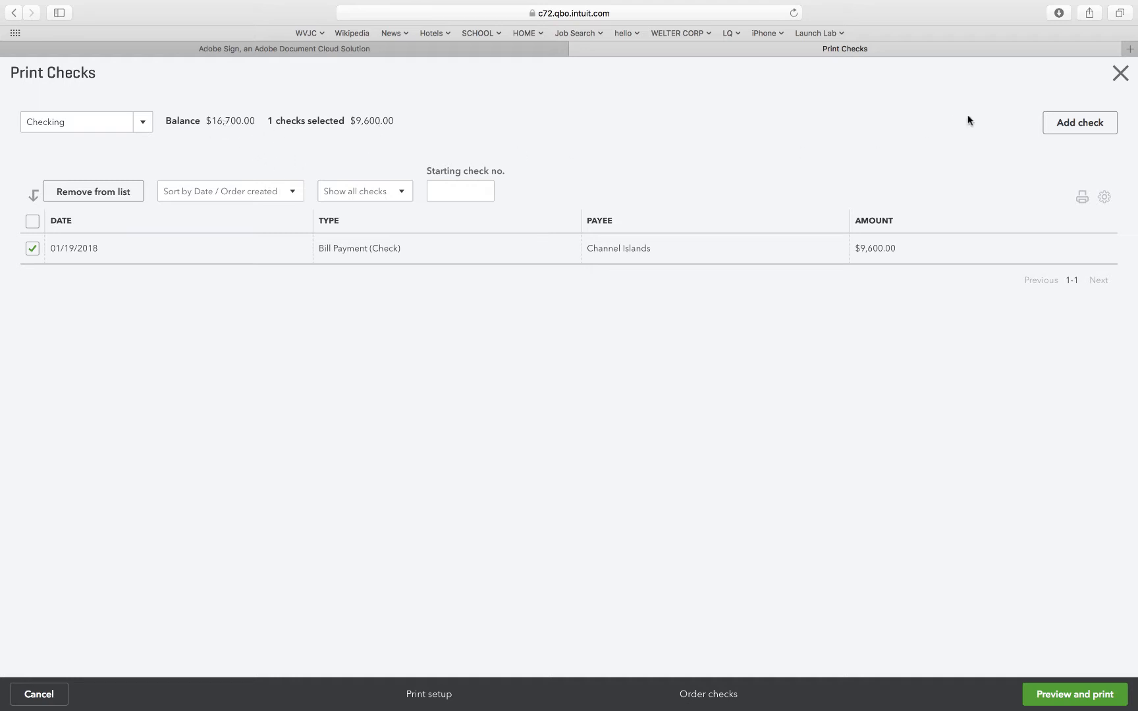
pyautogui.click(1125, 75)
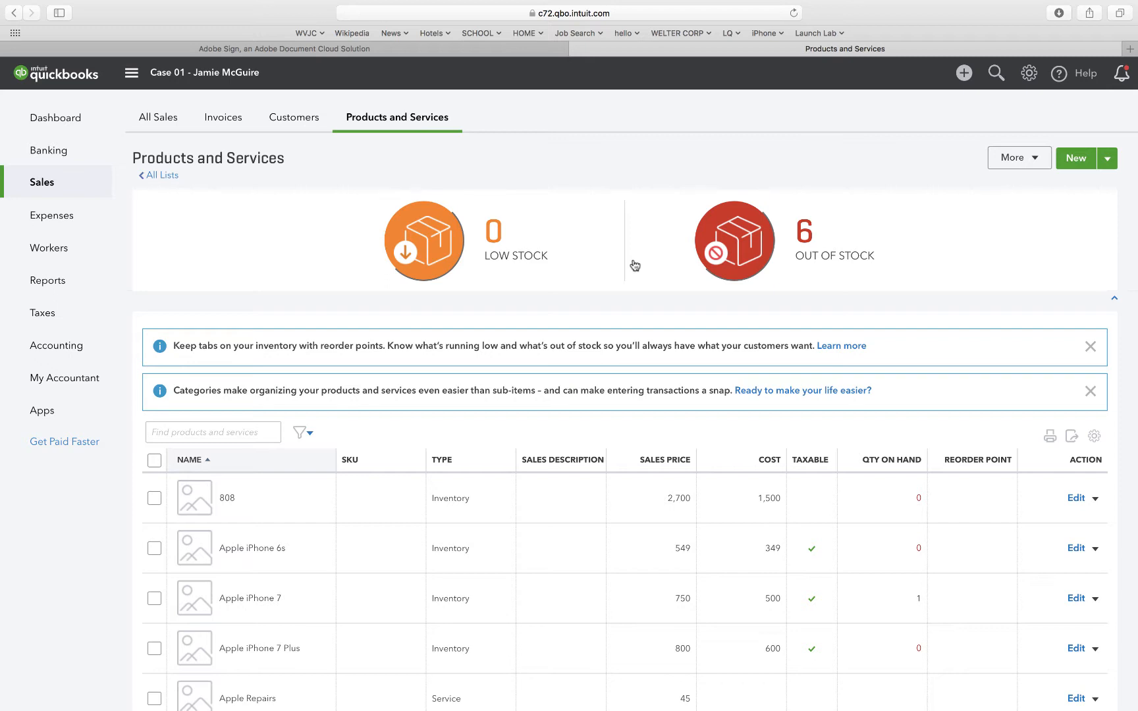
pyautogui.click(962, 74)
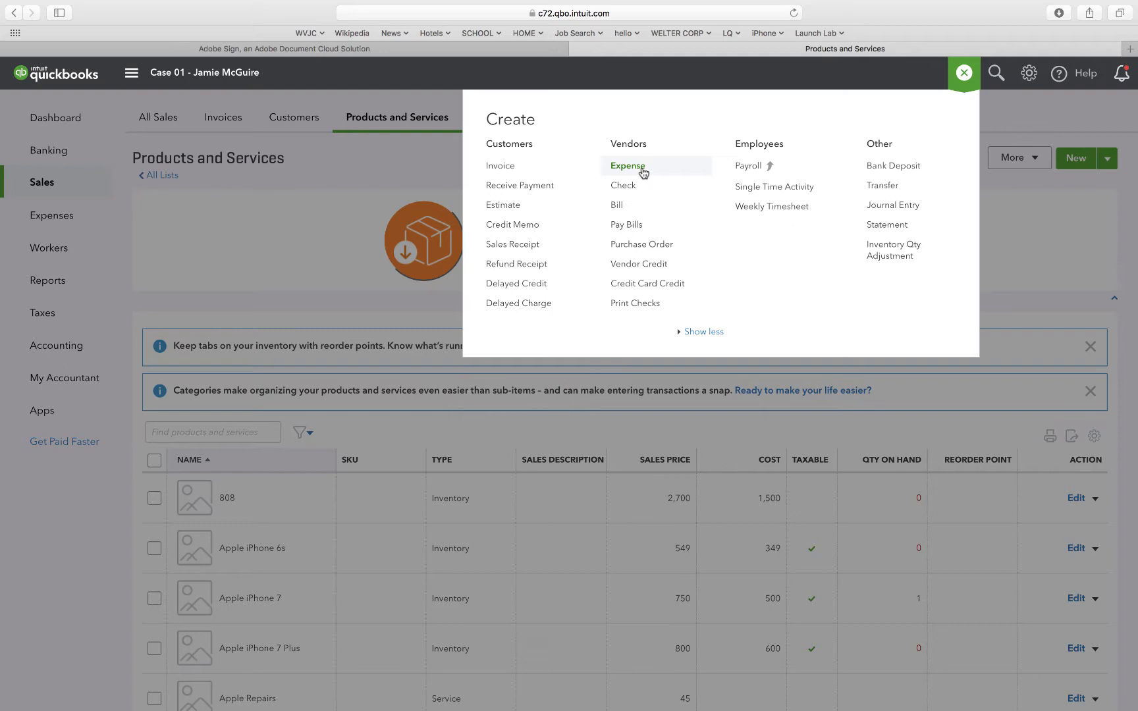
# Start a new expense to Village Travel paid from the VISA account
pyautogui.click(635, 169)
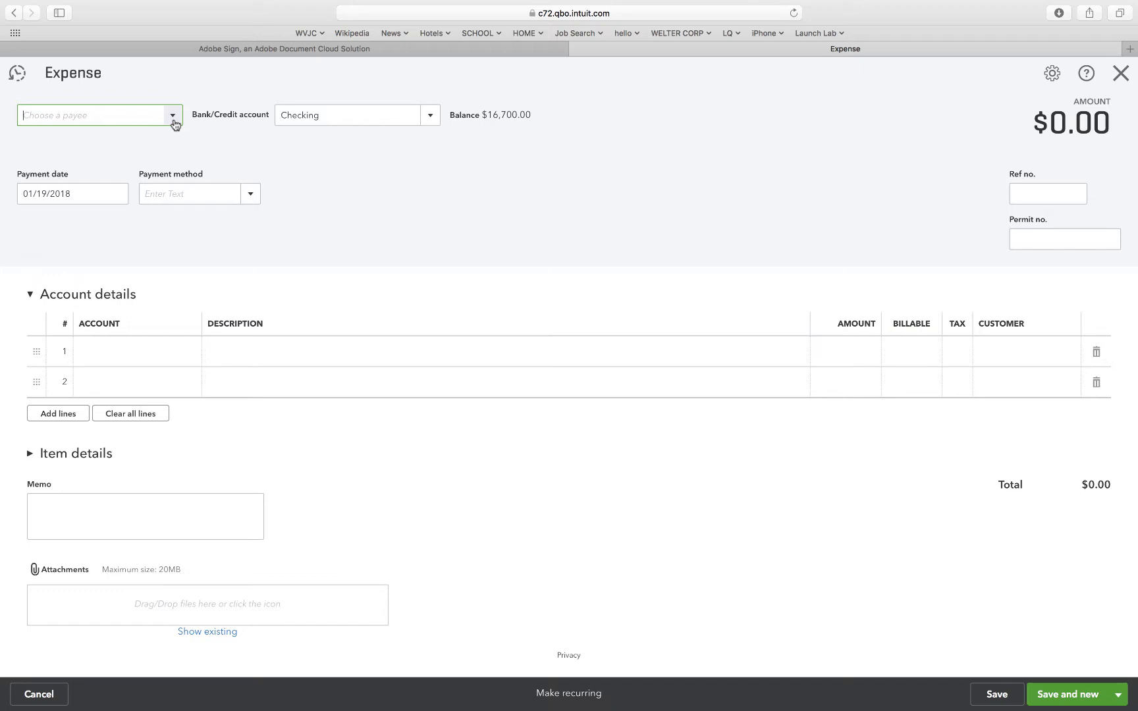
pyautogui.click(174, 123)
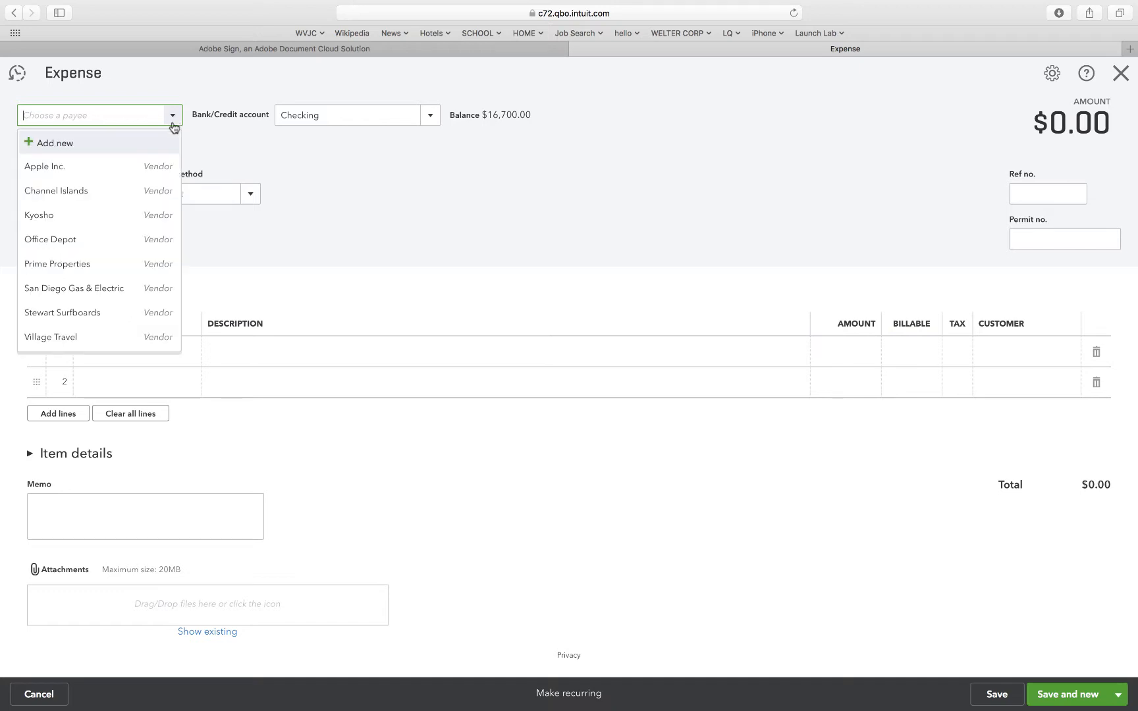
pyautogui.click(66, 339)
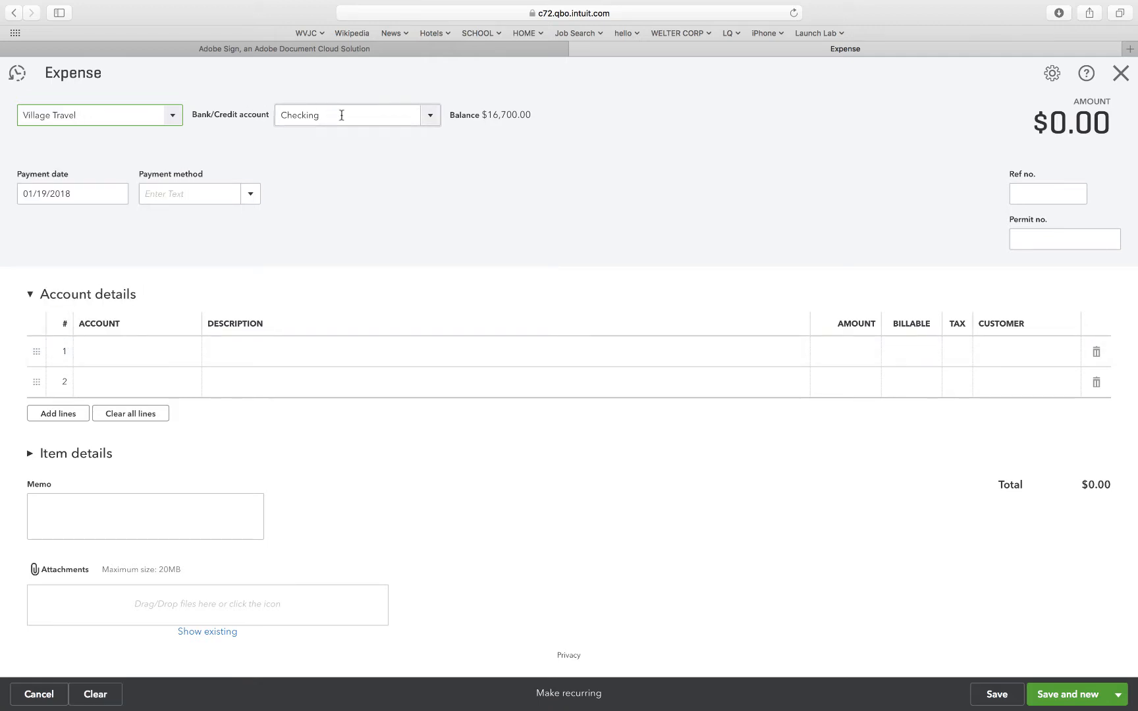
pyautogui.click(432, 117)
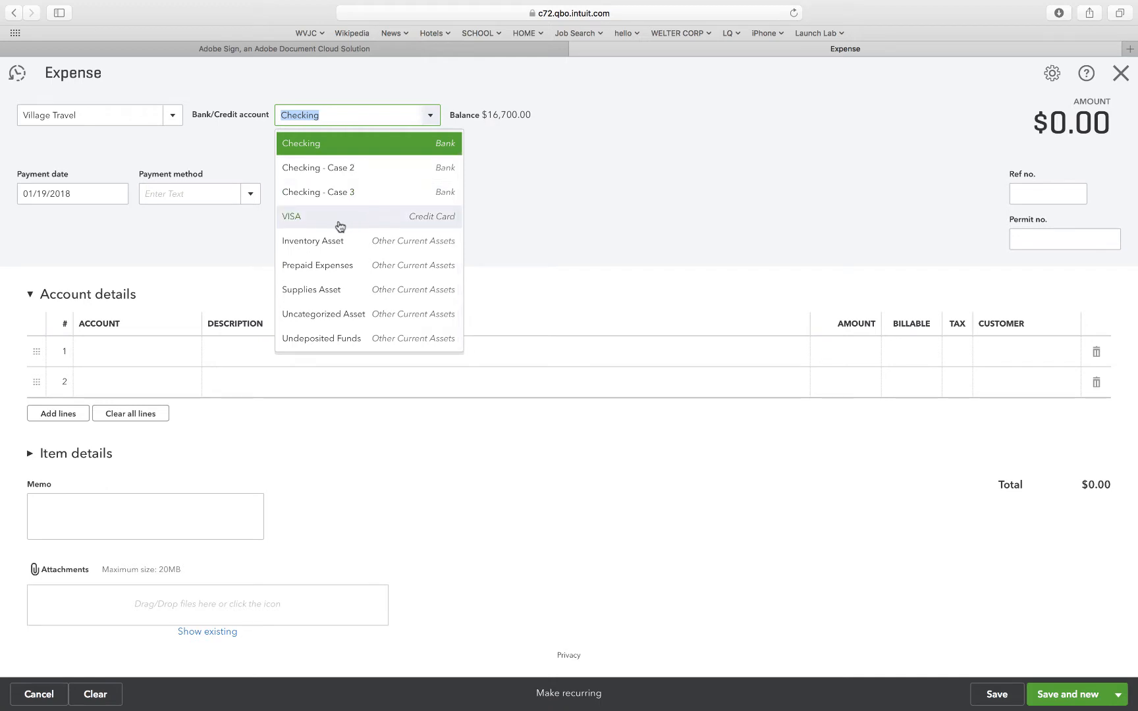
pyautogui.click(301, 221)
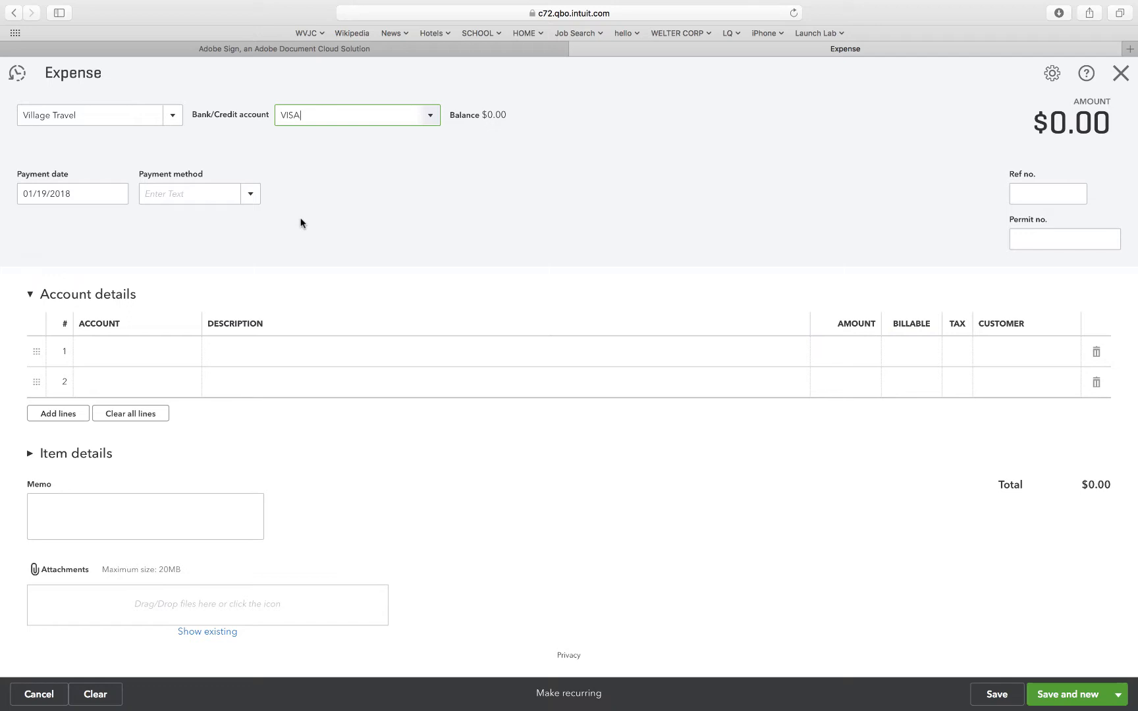
# Change the expense payment date to 01/10/2018
pyautogui.click(47, 194)
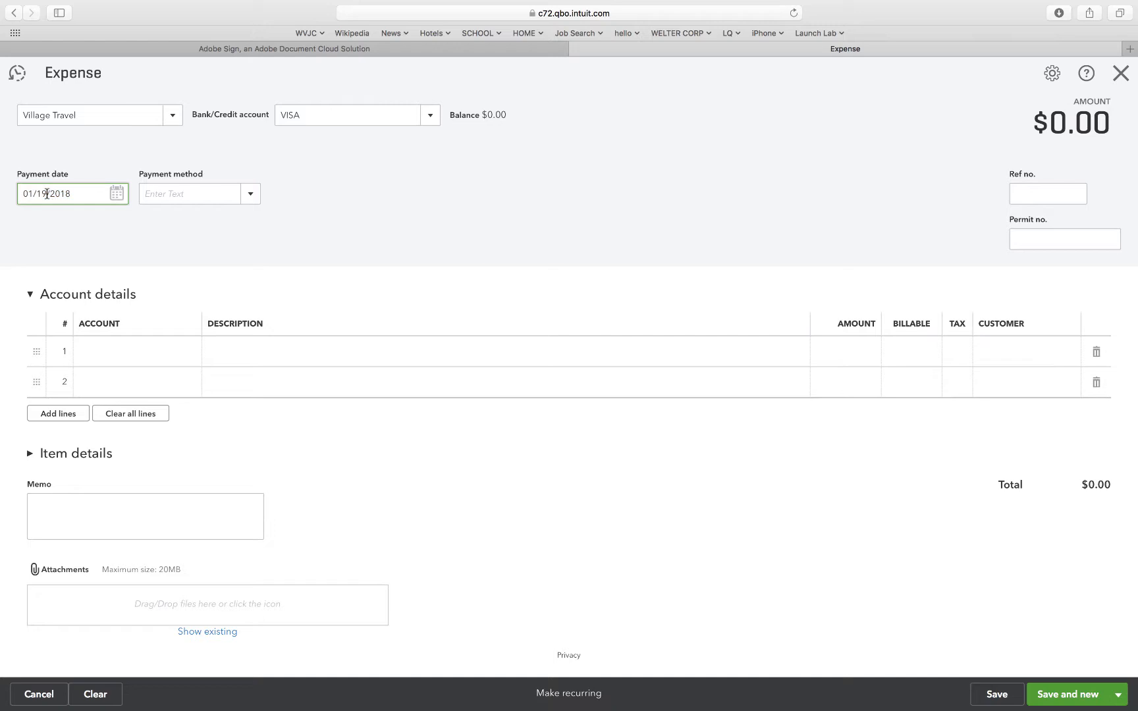
pyautogui.press('BackSpace')
pyautogui.press('BackSpace')
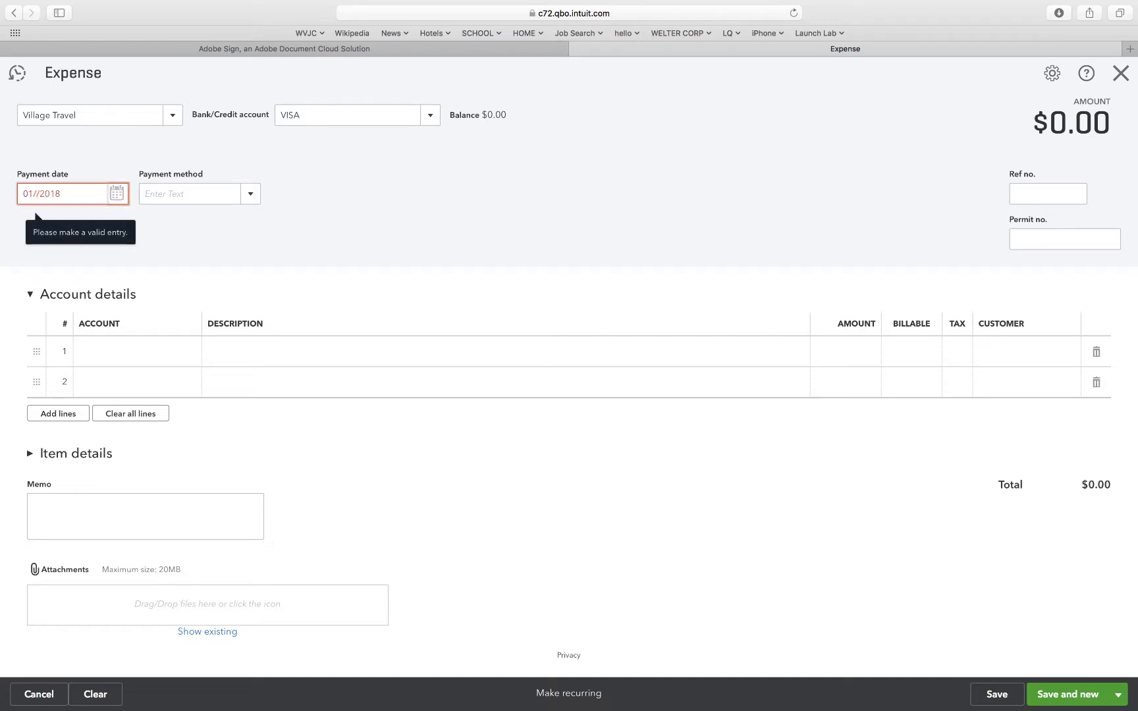
pyautogui.write('10')
pyautogui.click(98, 262)
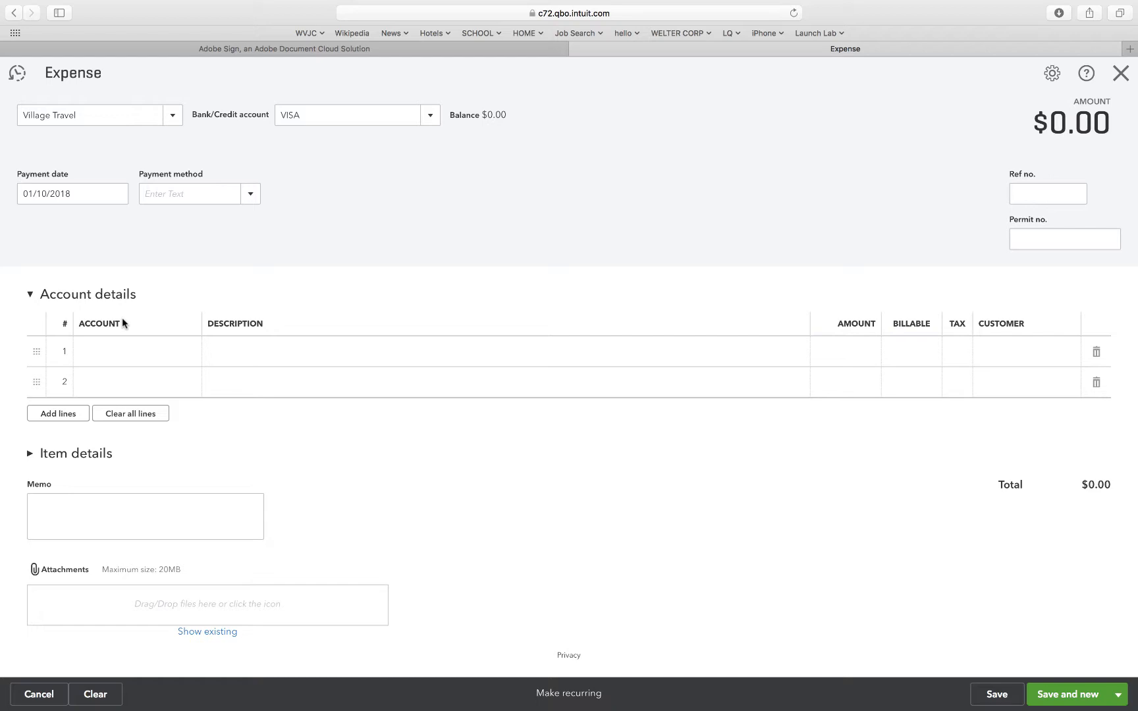
# Charge the first expense line to the Travel account
pyautogui.click(162, 355)
pyautogui.click(189, 353)
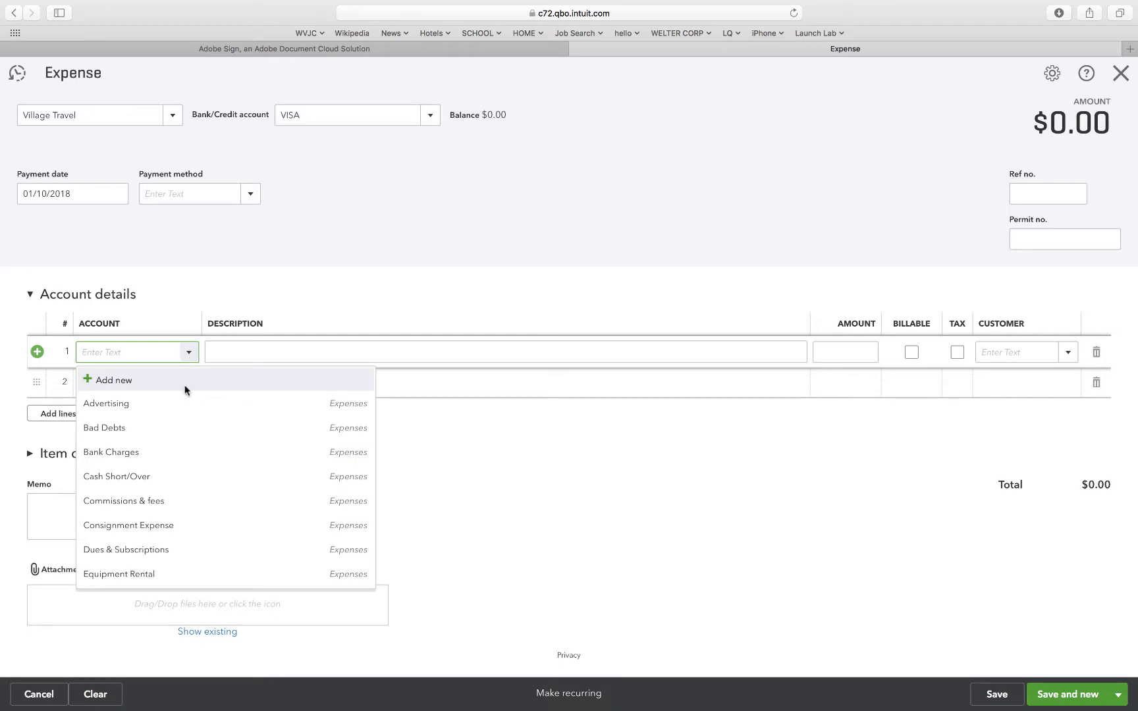
pyautogui.scroll(-5, 167, 499)
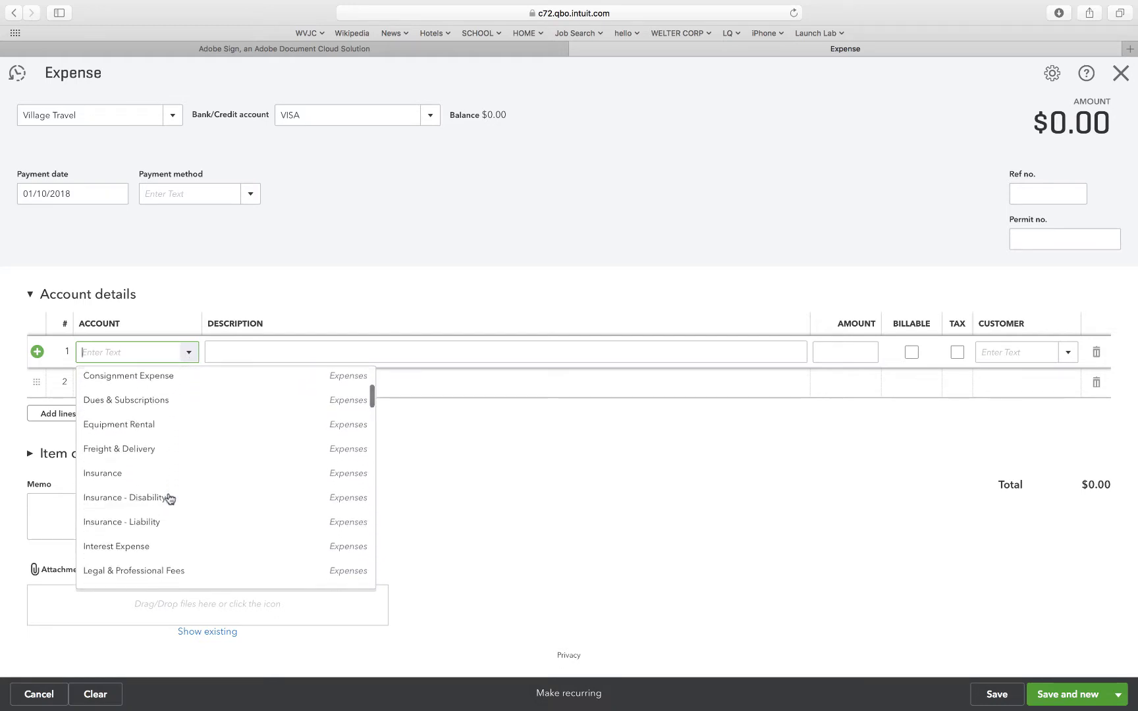
pyautogui.scroll(-8, 169, 498)
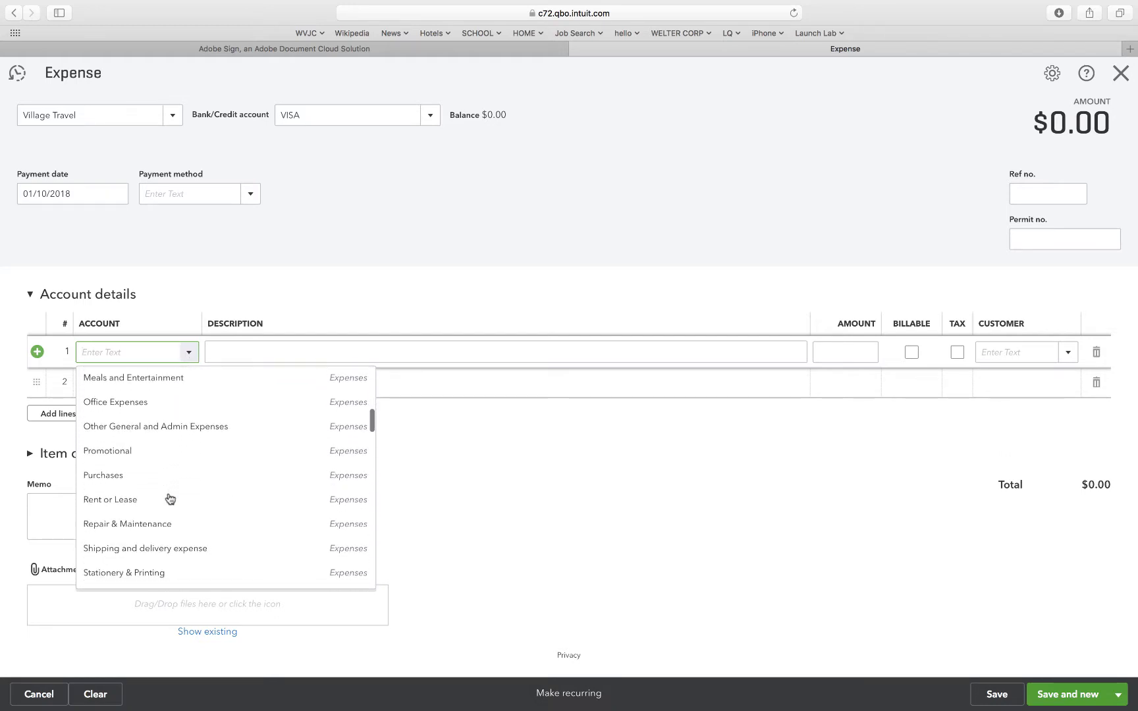
pyautogui.scroll(-4, 170, 499)
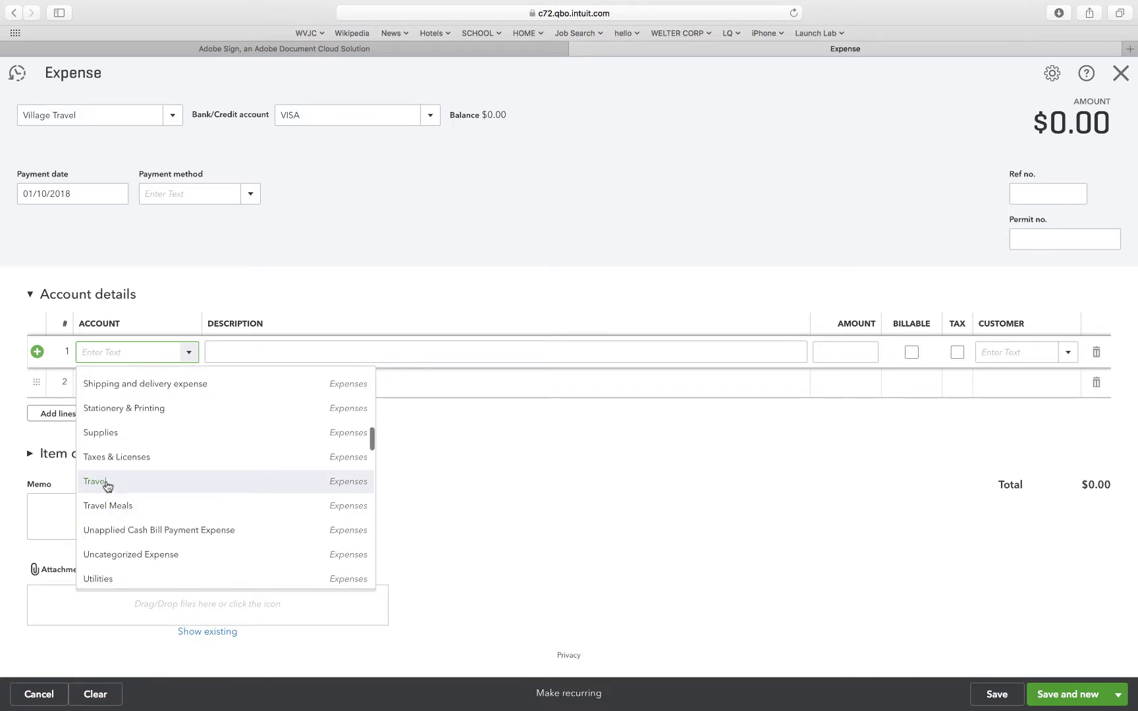
pyautogui.click(106, 485)
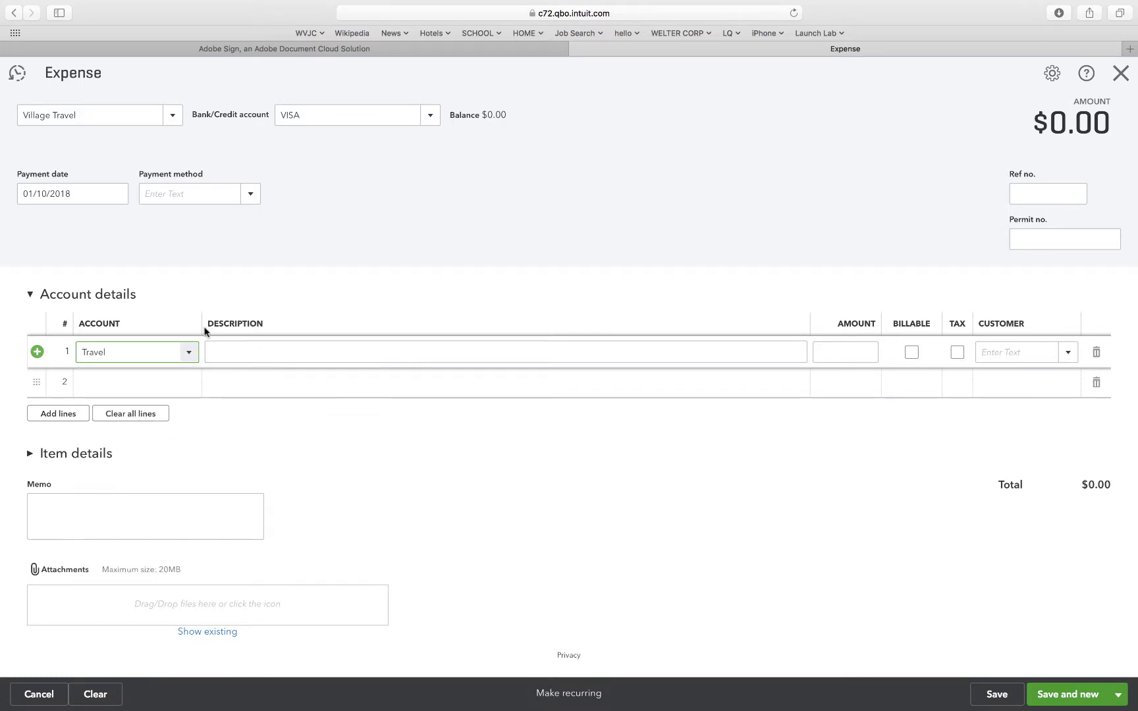
# Enter 1,800.00 as the line amount, then save and close the expense
pyautogui.click(840, 352)
pyautogui.write('1')
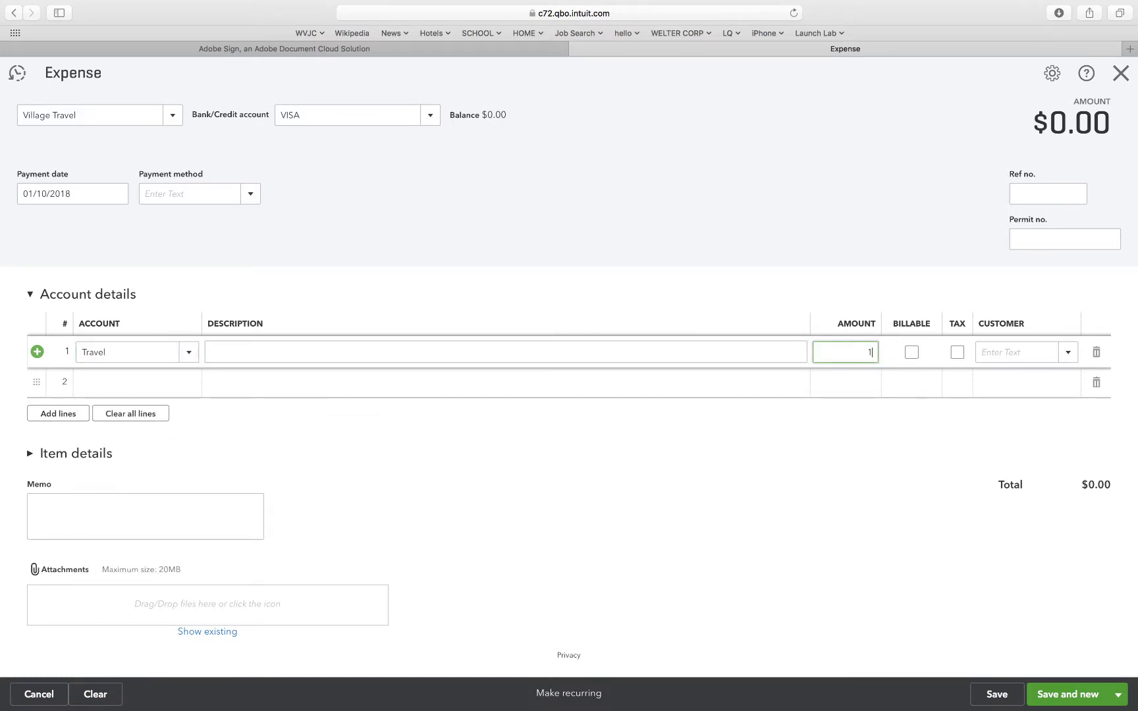
pyautogui.write('800')
pyautogui.click(869, 497)
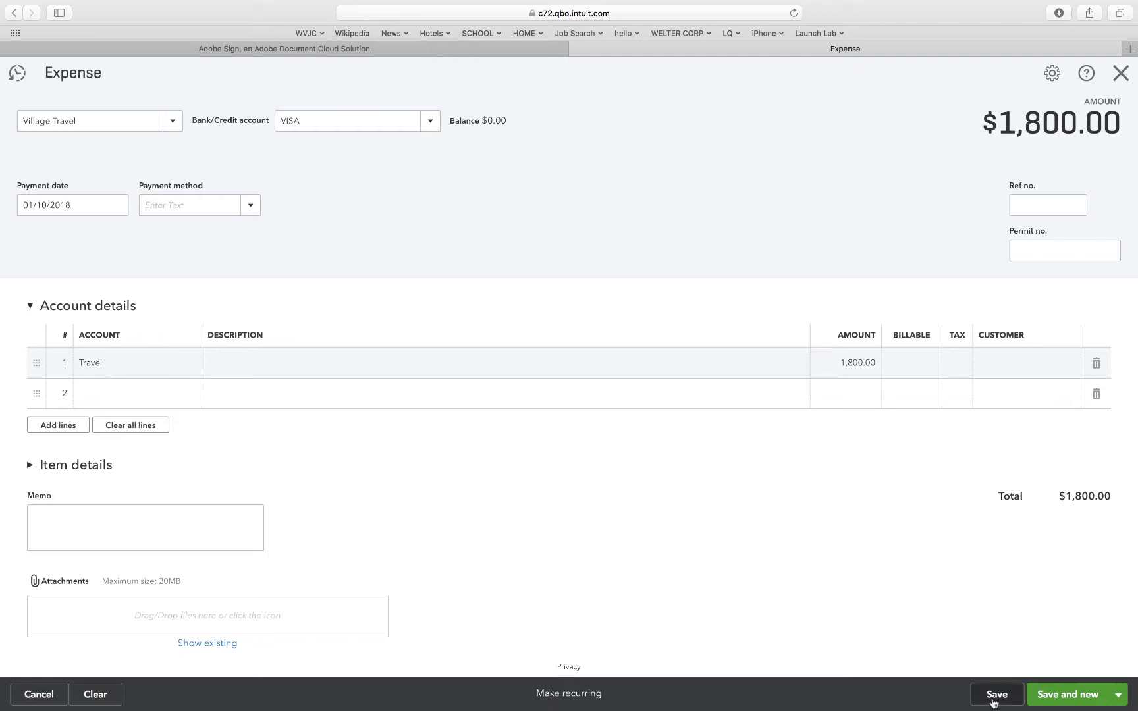
pyautogui.click(996, 695)
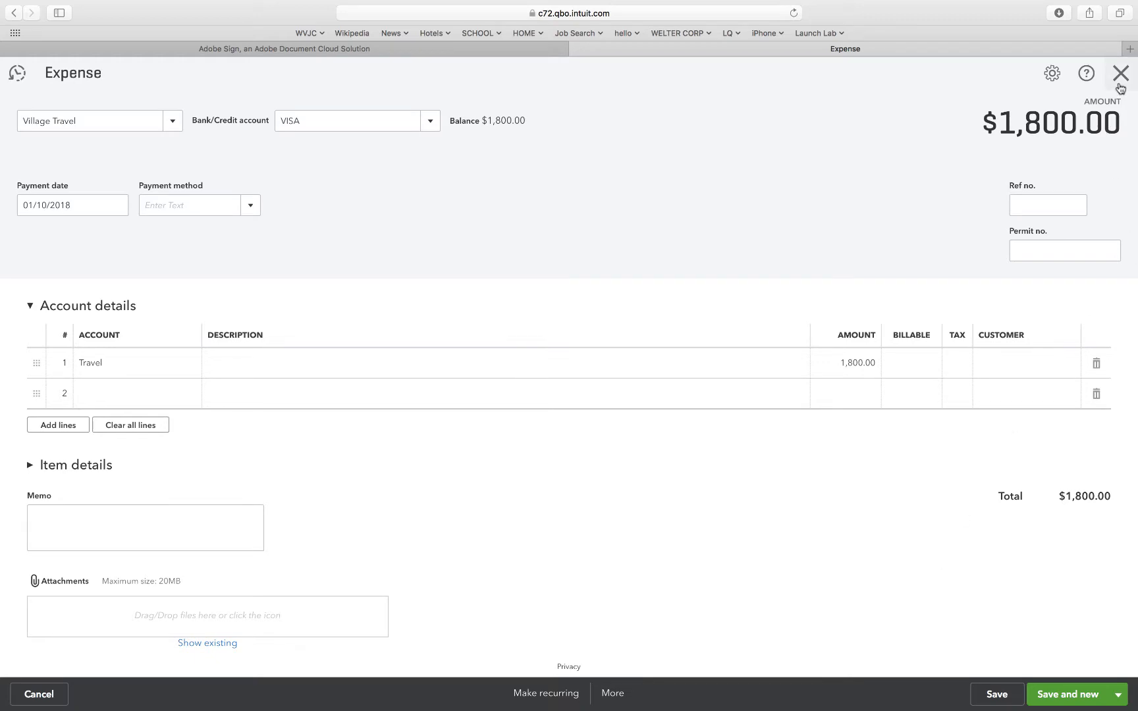
pyautogui.click(1120, 79)
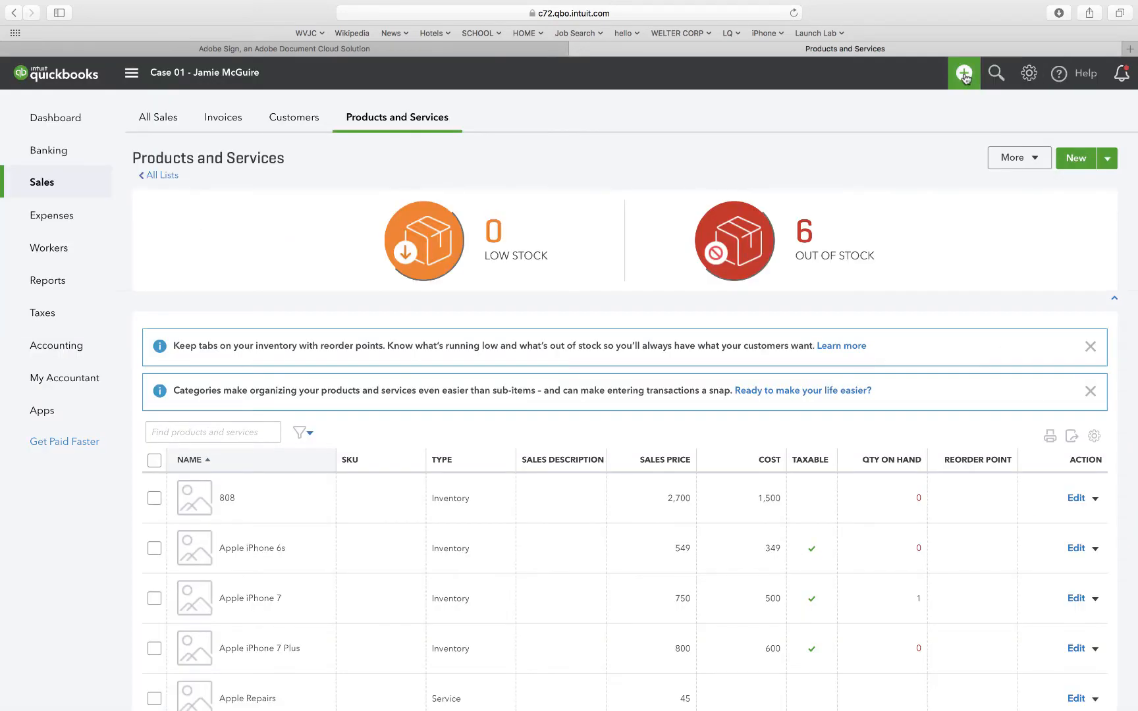
# Start a new check to Office Depot
pyautogui.click(965, 78)
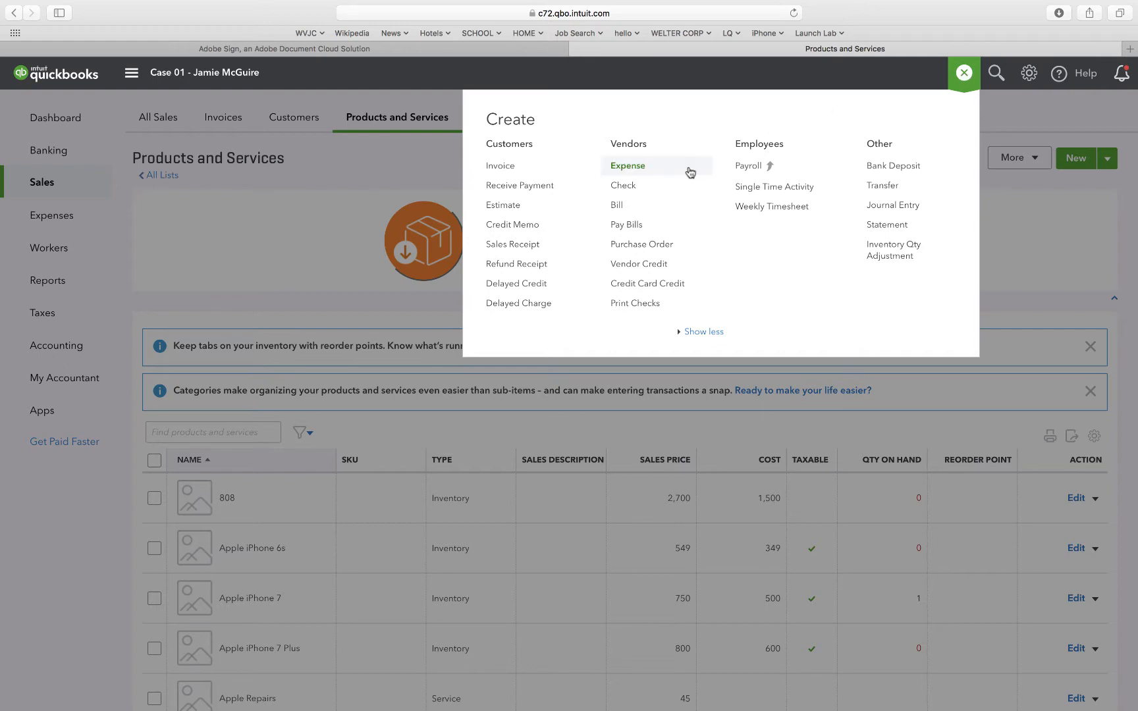
pyautogui.click(629, 186)
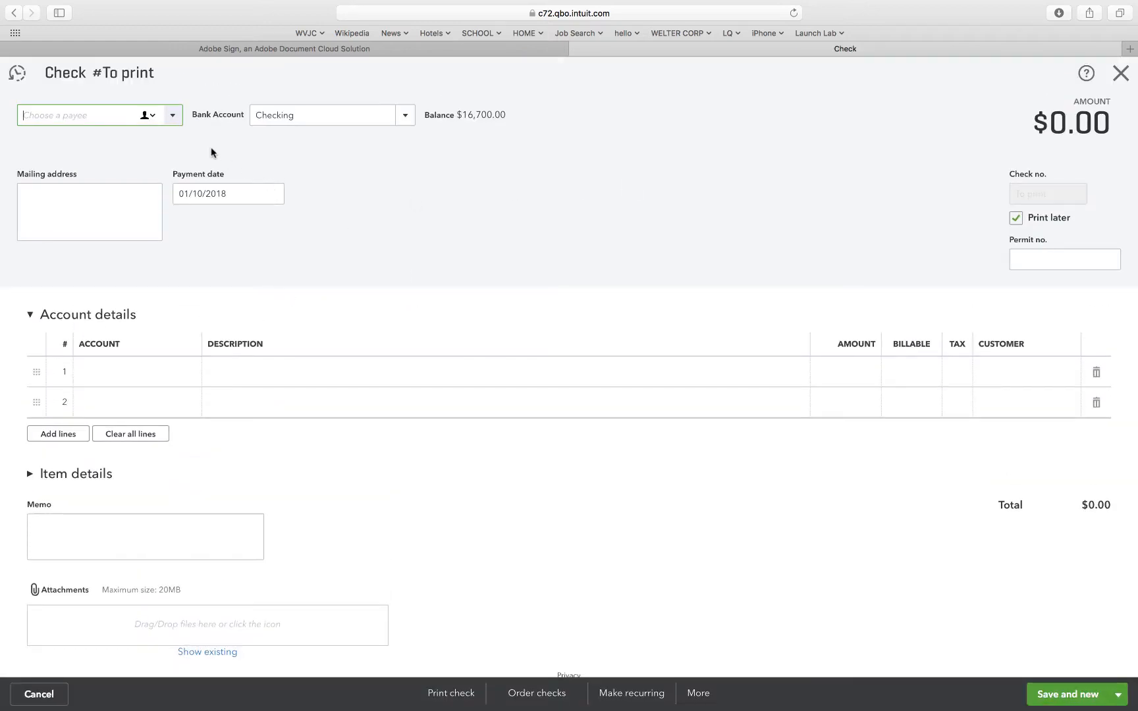
pyautogui.click(171, 116)
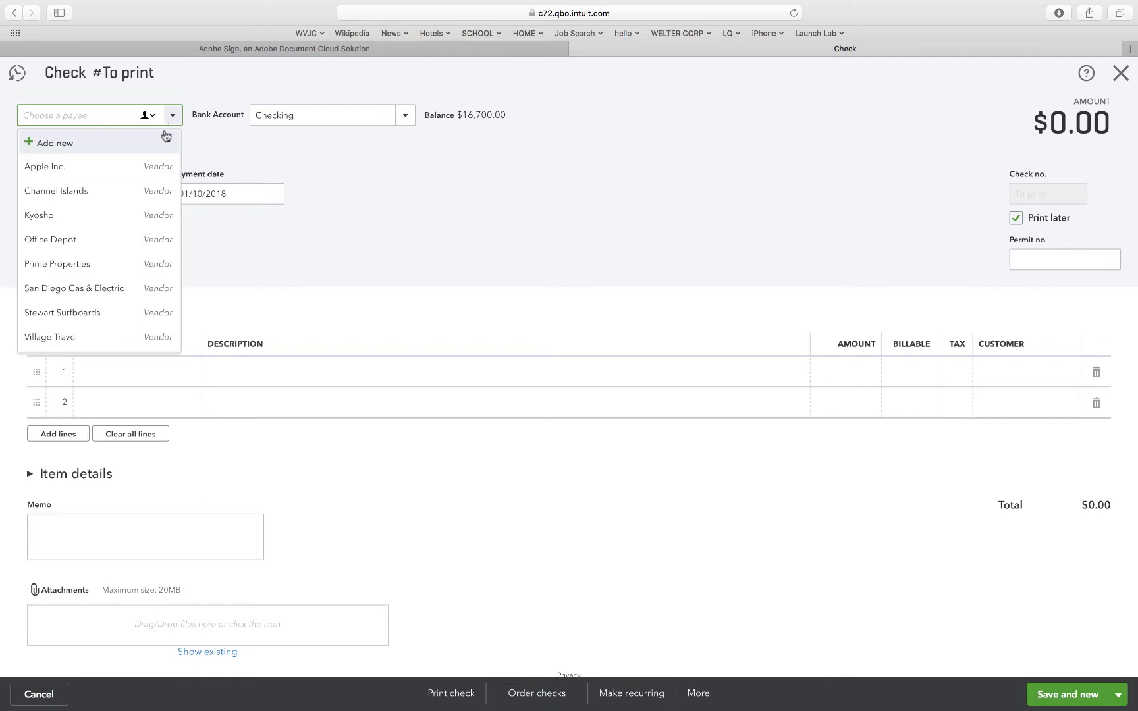
pyautogui.click(105, 232)
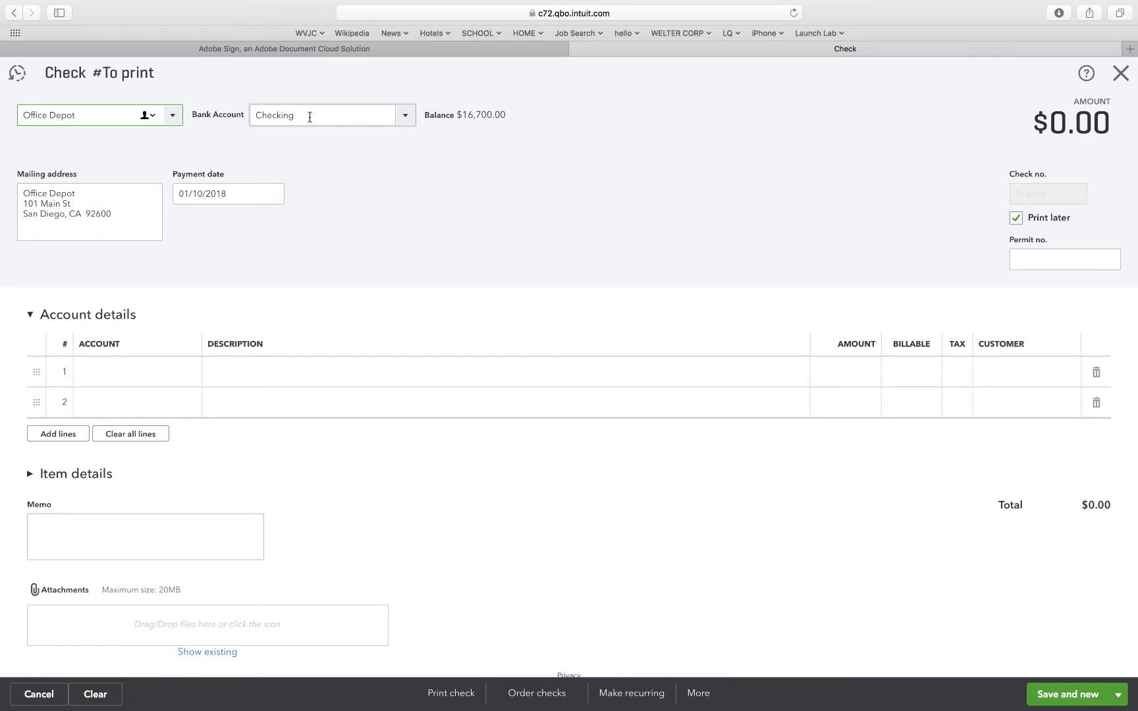
# Change the check date to 01/11/2018
pyautogui.click(204, 193)
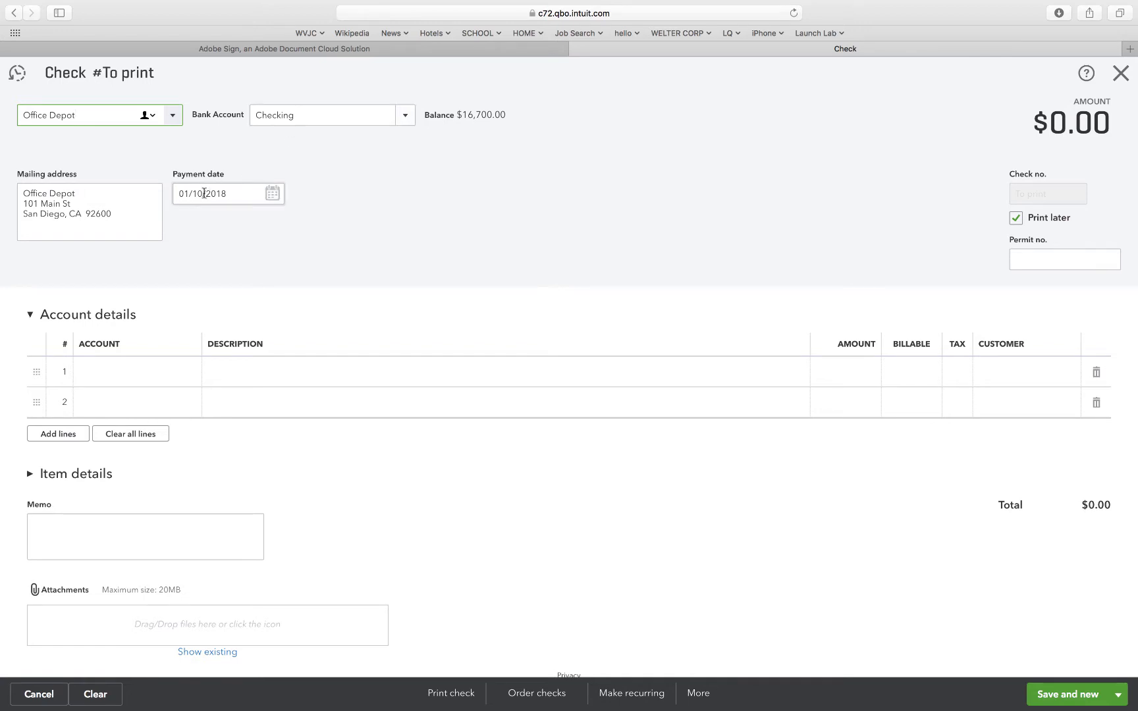
pyautogui.tripleClick(204, 193)
pyautogui.click(205, 193)
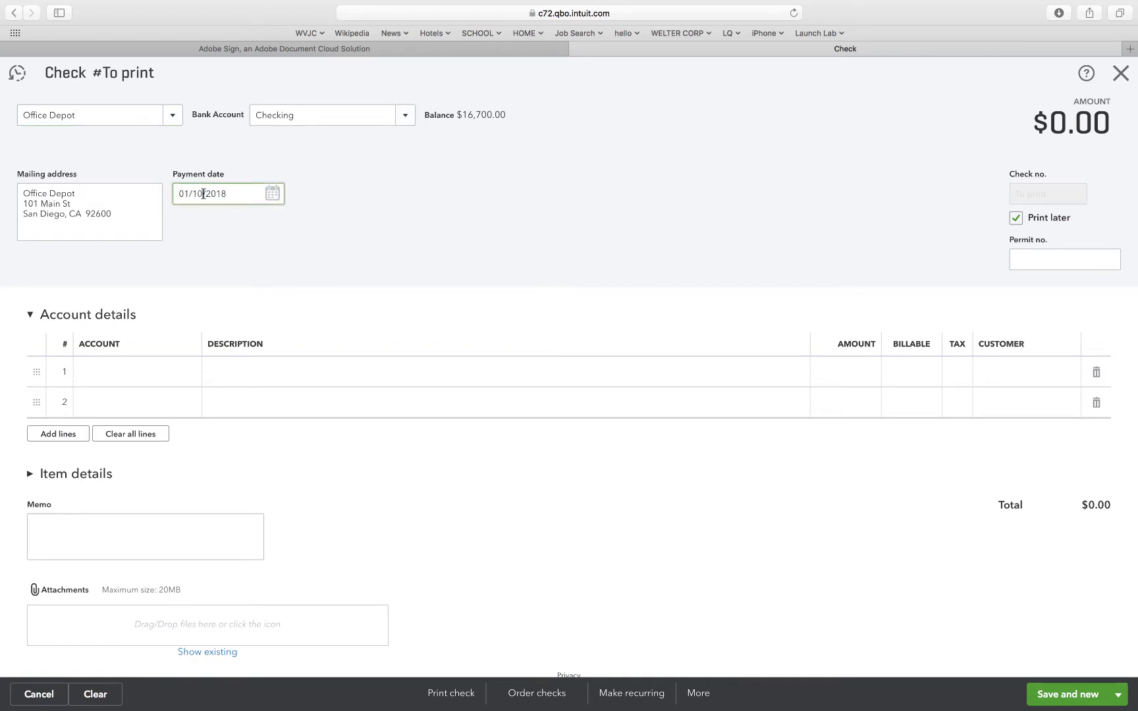
pyautogui.press('BackSpace')
pyautogui.write('1')
pyautogui.click(272, 272)
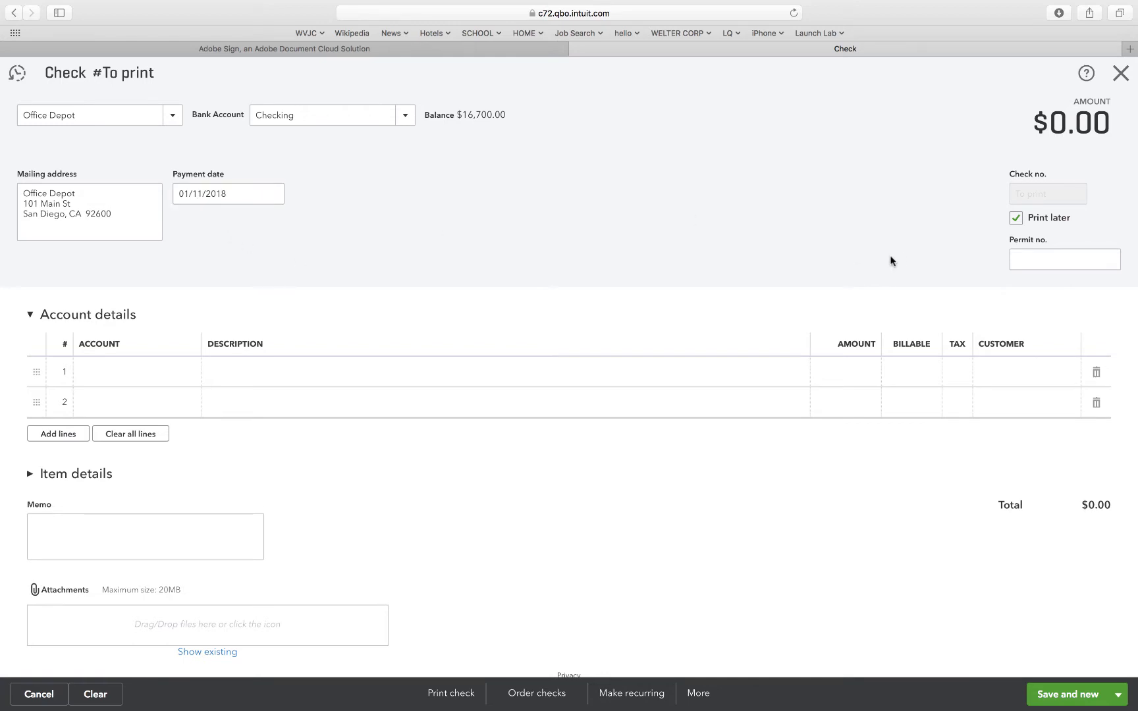
# Turn off Print later and set the check number to 1002
pyautogui.click(1016, 218)
pyautogui.click(1034, 199)
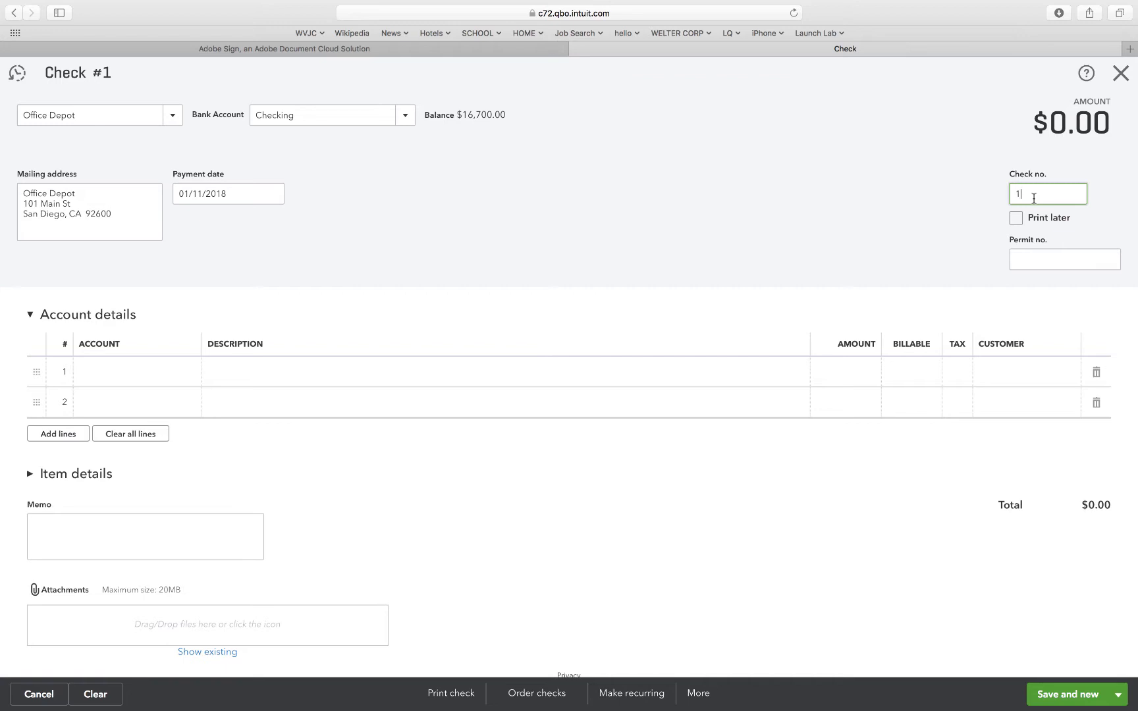
pyautogui.write('002')
pyautogui.click(965, 237)
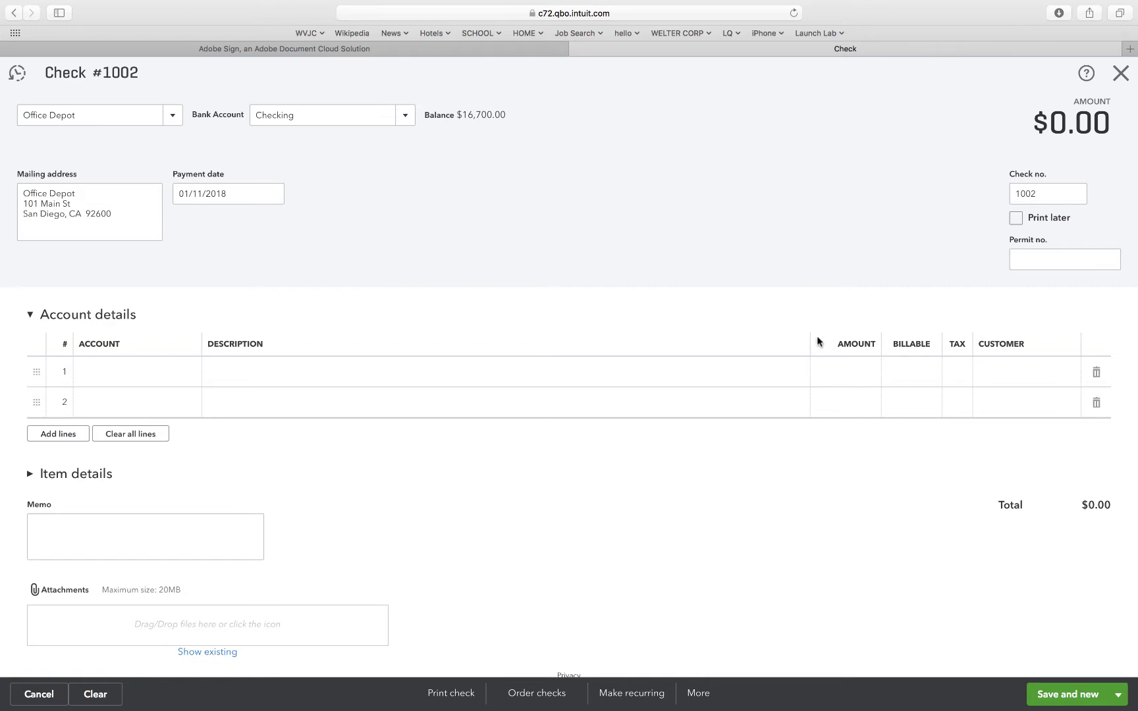
# Charge the first check line to the Supplies Asset account
pyautogui.click(159, 369)
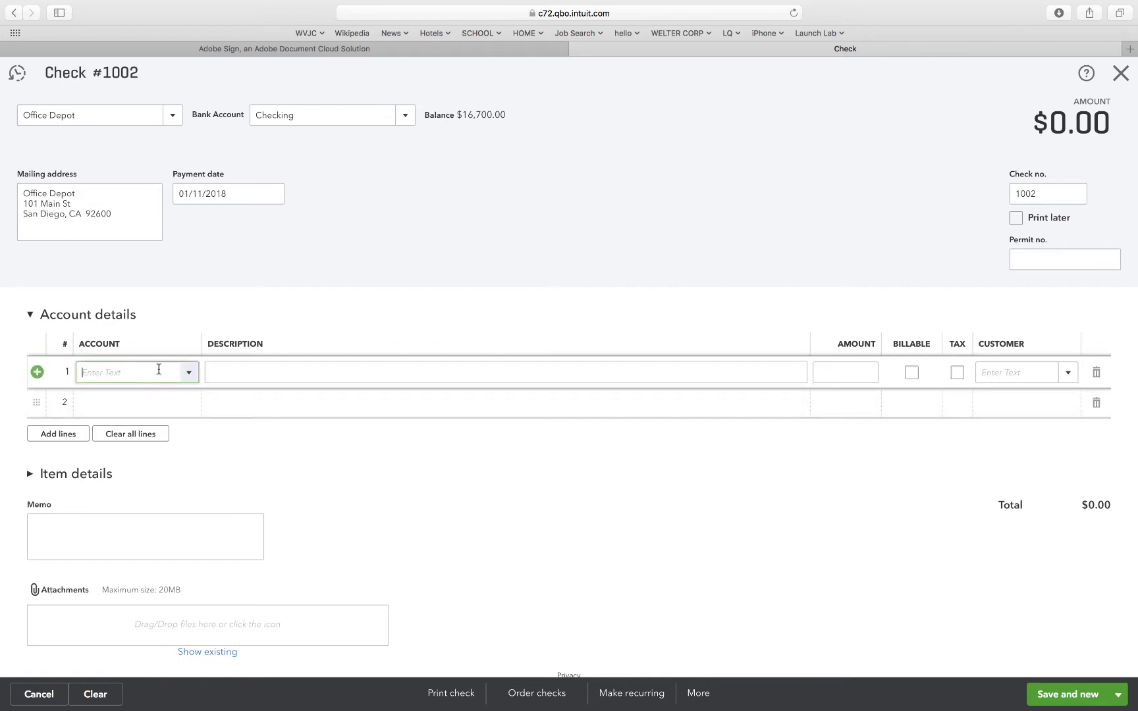
pyautogui.click(187, 372)
pyautogui.scroll(-3, 169, 522)
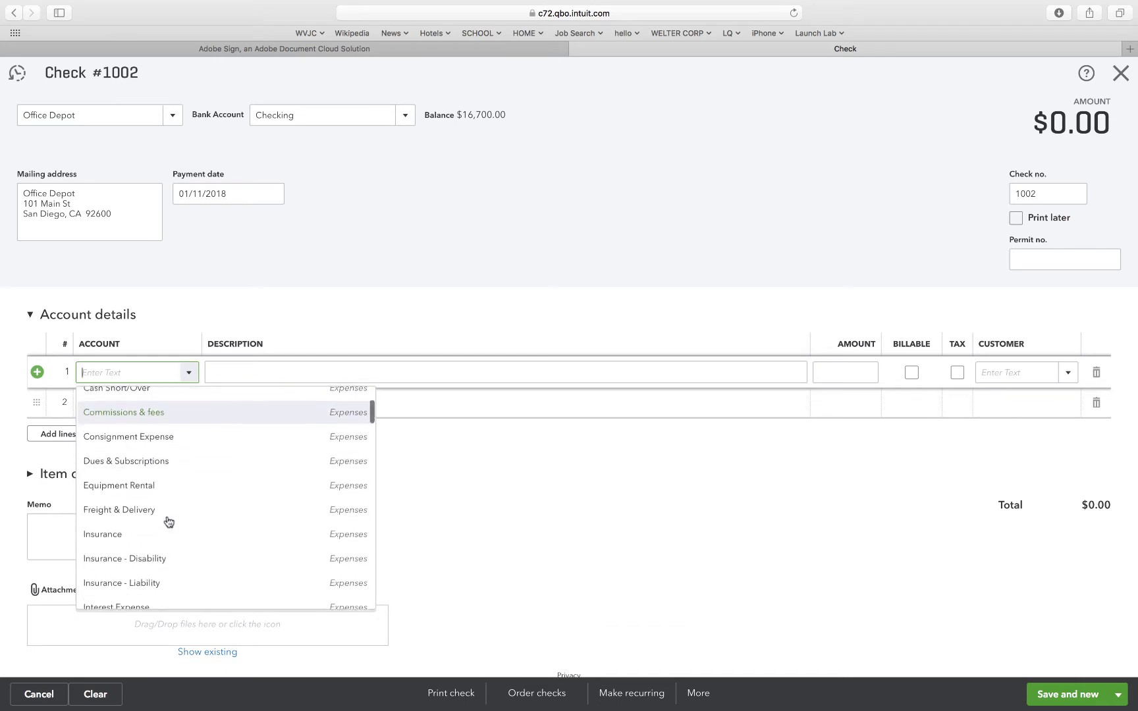
pyautogui.scroll(-8, 168, 522)
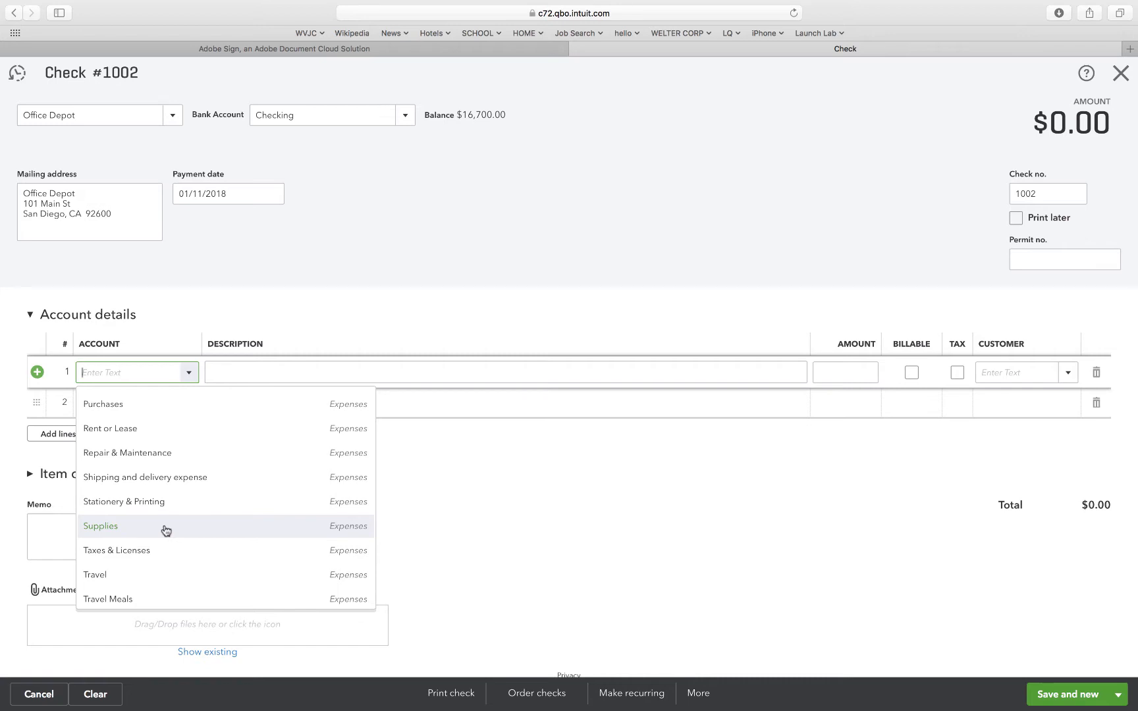
pyautogui.scroll(-10, 166, 530)
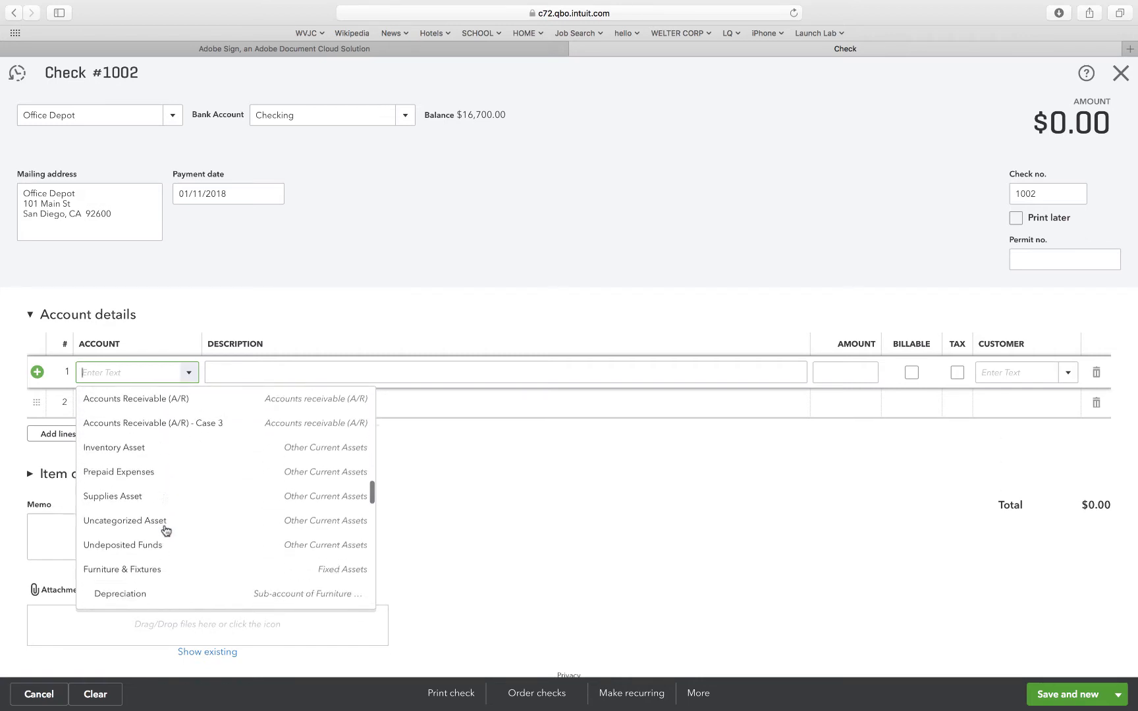
pyautogui.scroll(-1, 166, 531)
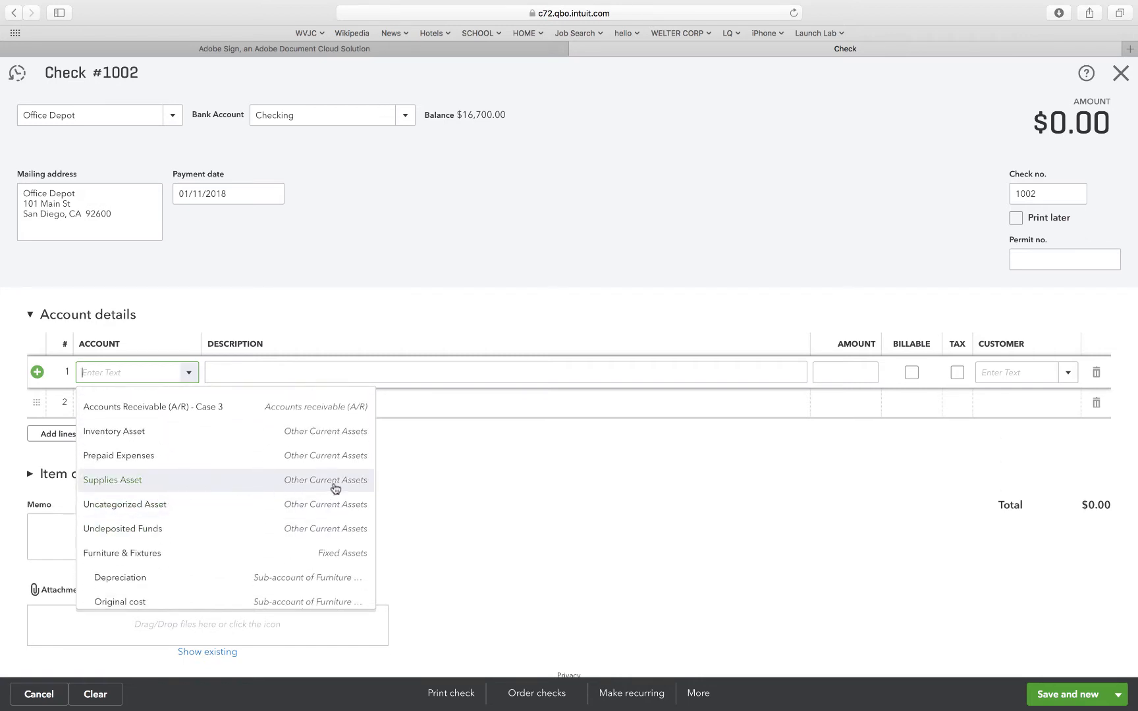
pyautogui.click(107, 487)
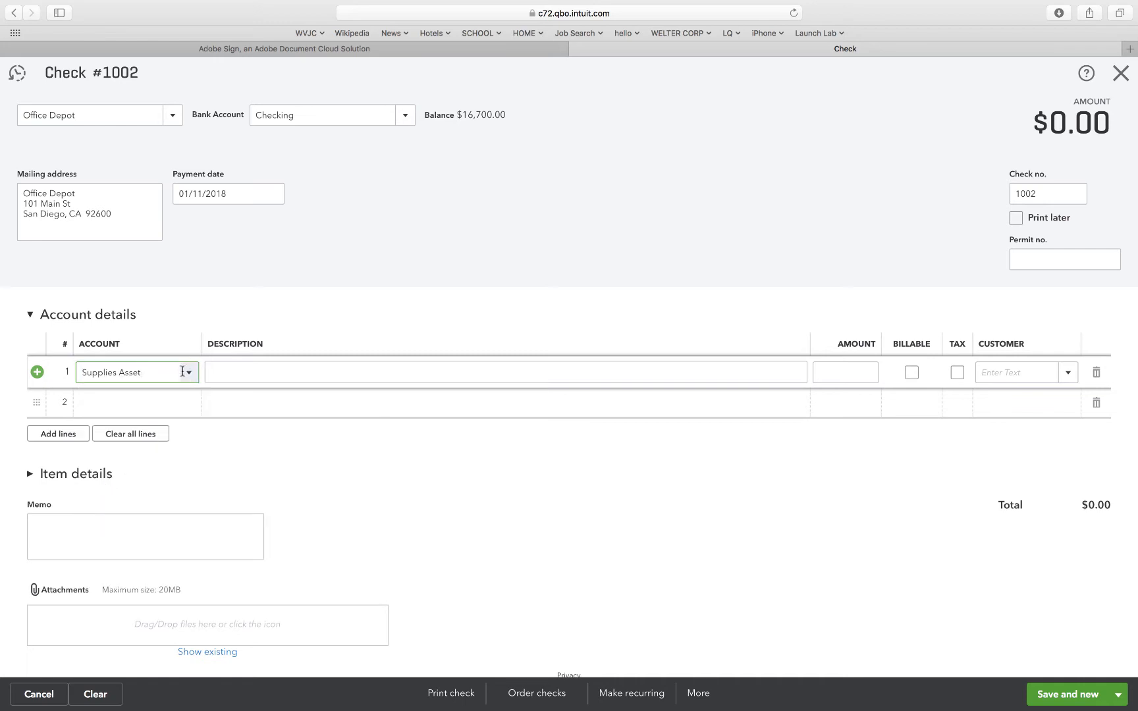
# Enter 375 as the line amount and save the check with Save and new
pyautogui.click(154, 375)
pyautogui.click(846, 373)
pyautogui.write('375')
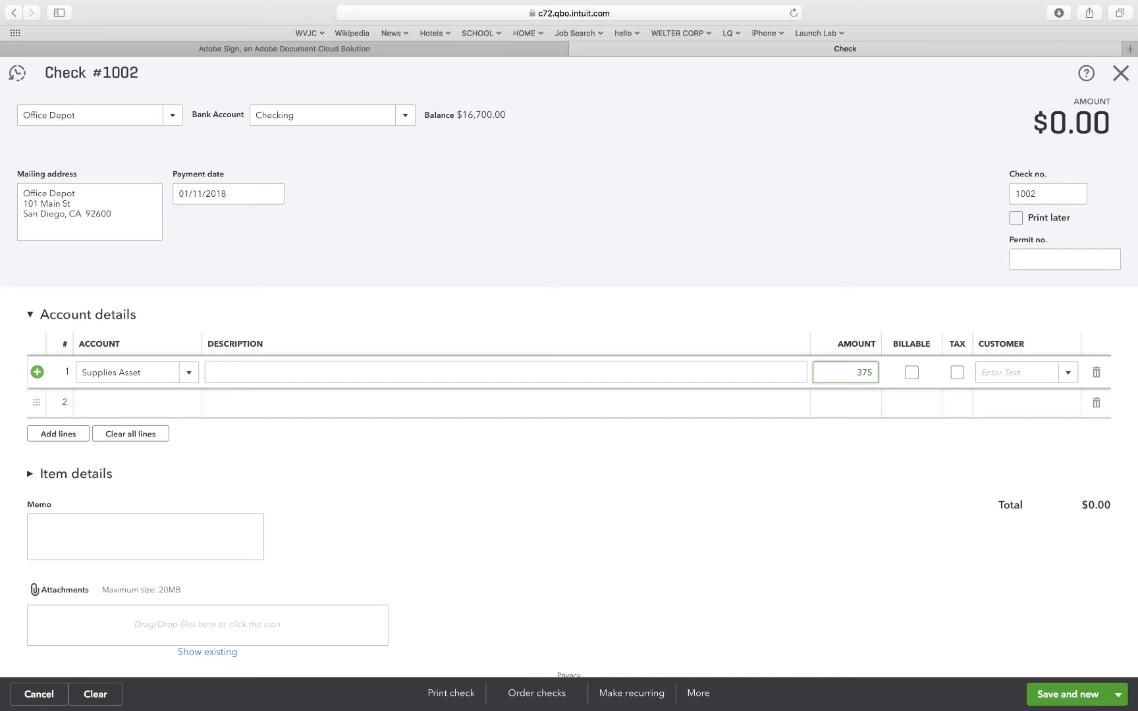
pyautogui.click(770, 320)
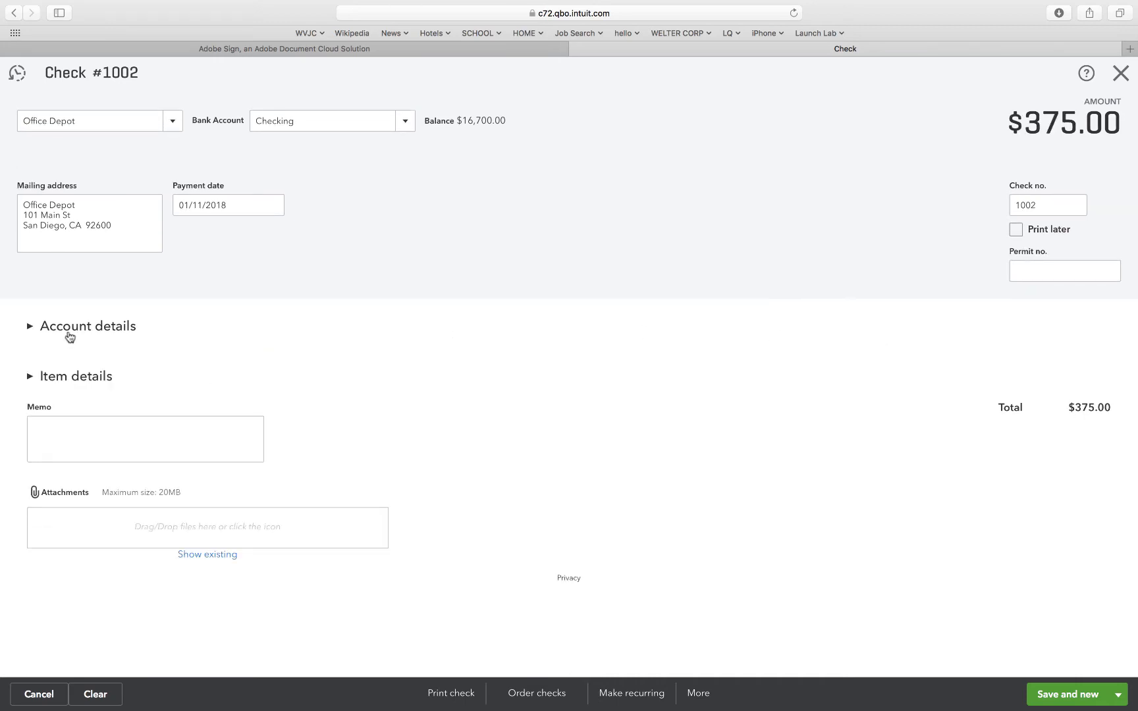
pyautogui.click(30, 327)
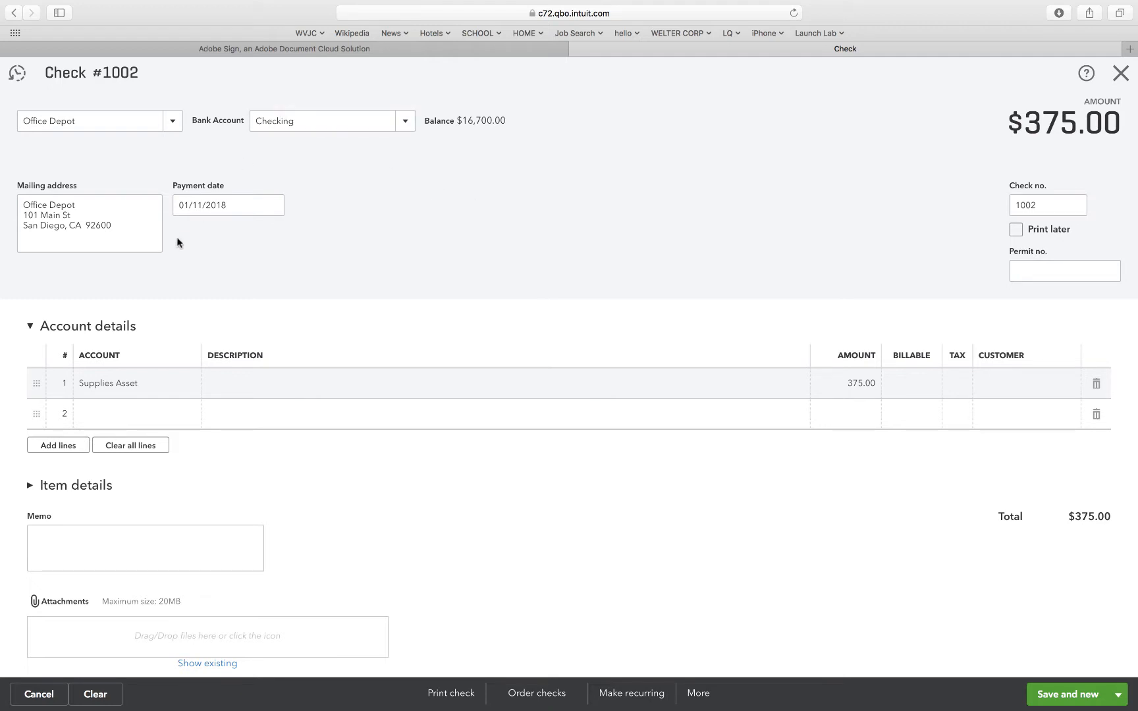
pyautogui.click(1054, 696)
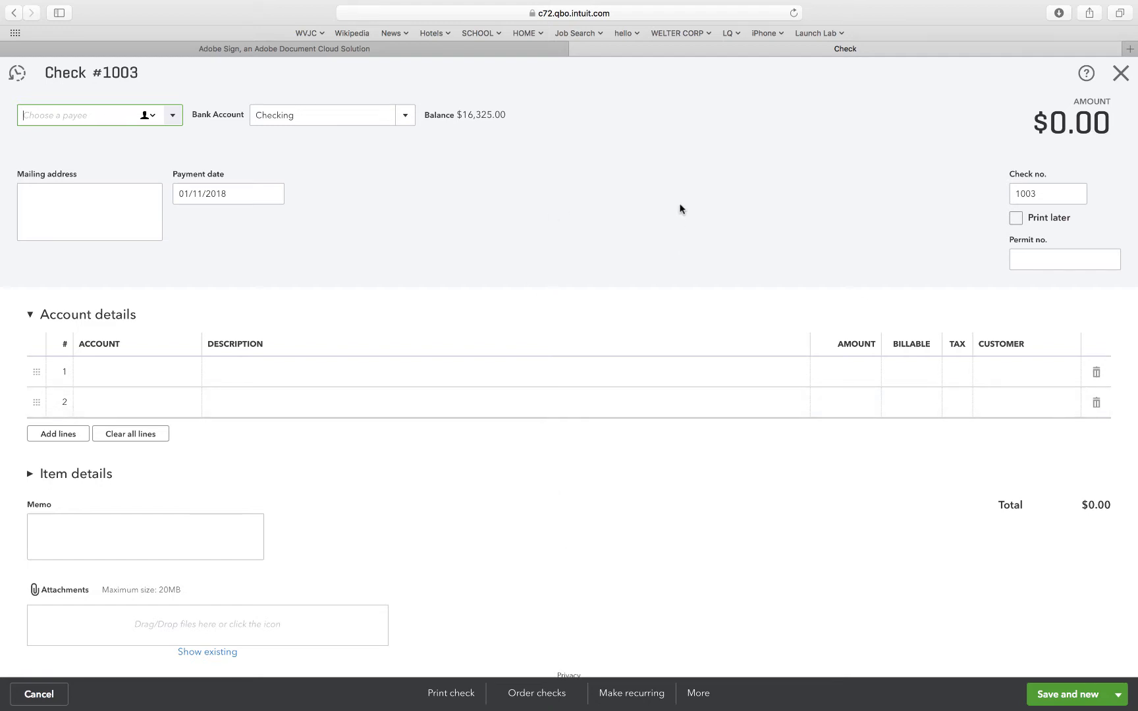
# Close the blank check 1003 without entering anything
pyautogui.click(1121, 73)
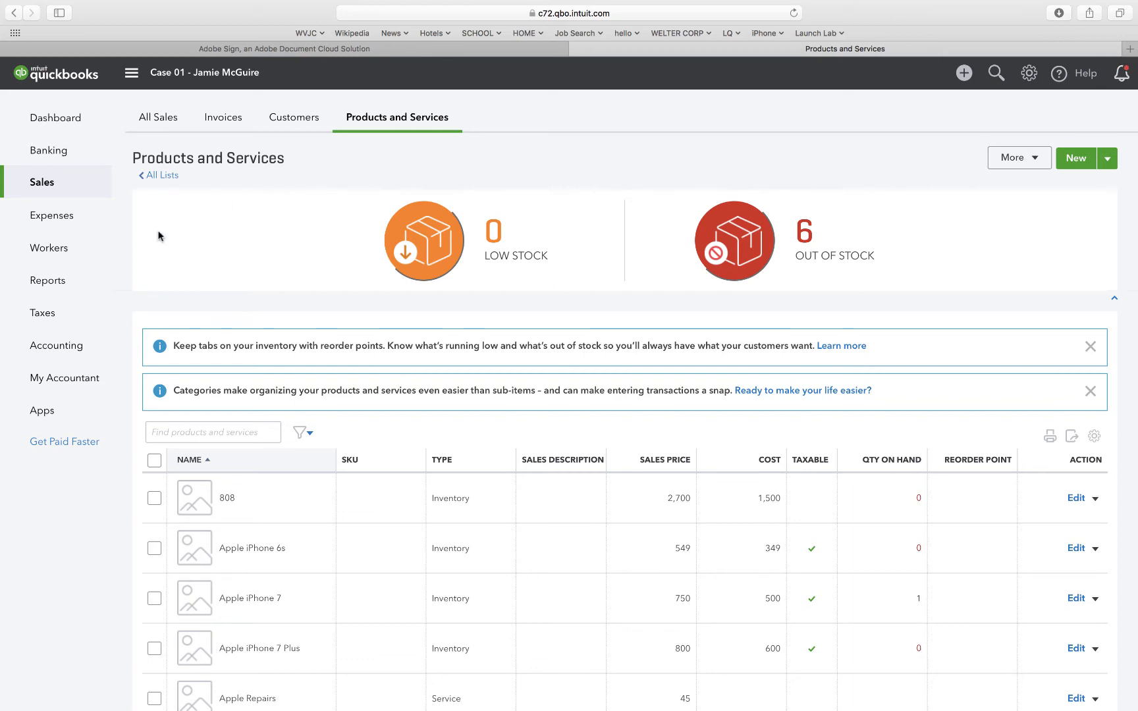
# Open the TB Case 01 report from Reports' custom reports
pyautogui.moveTo(54, 351)
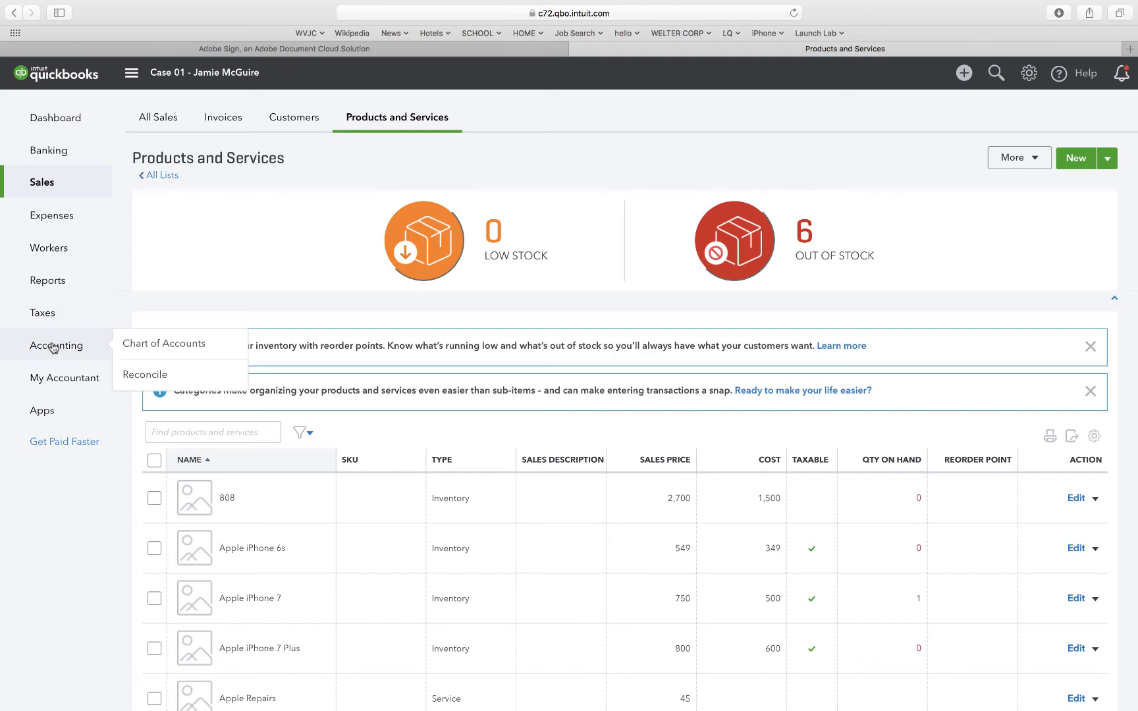
pyautogui.click(42, 286)
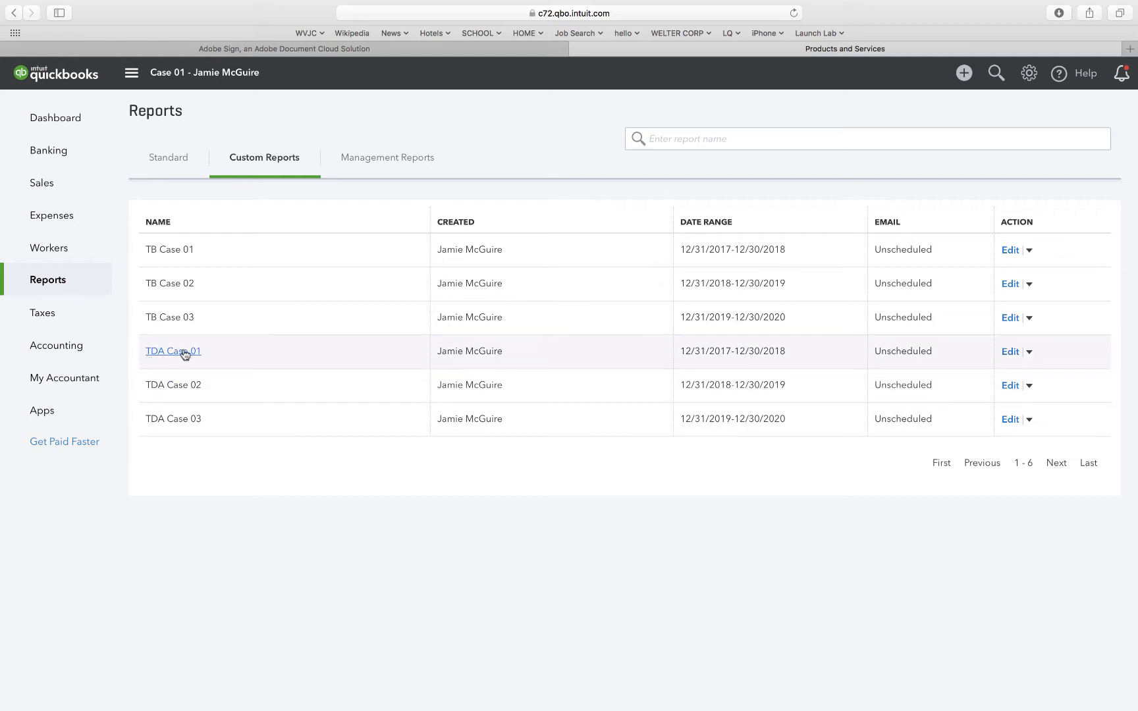
pyautogui.click(162, 251)
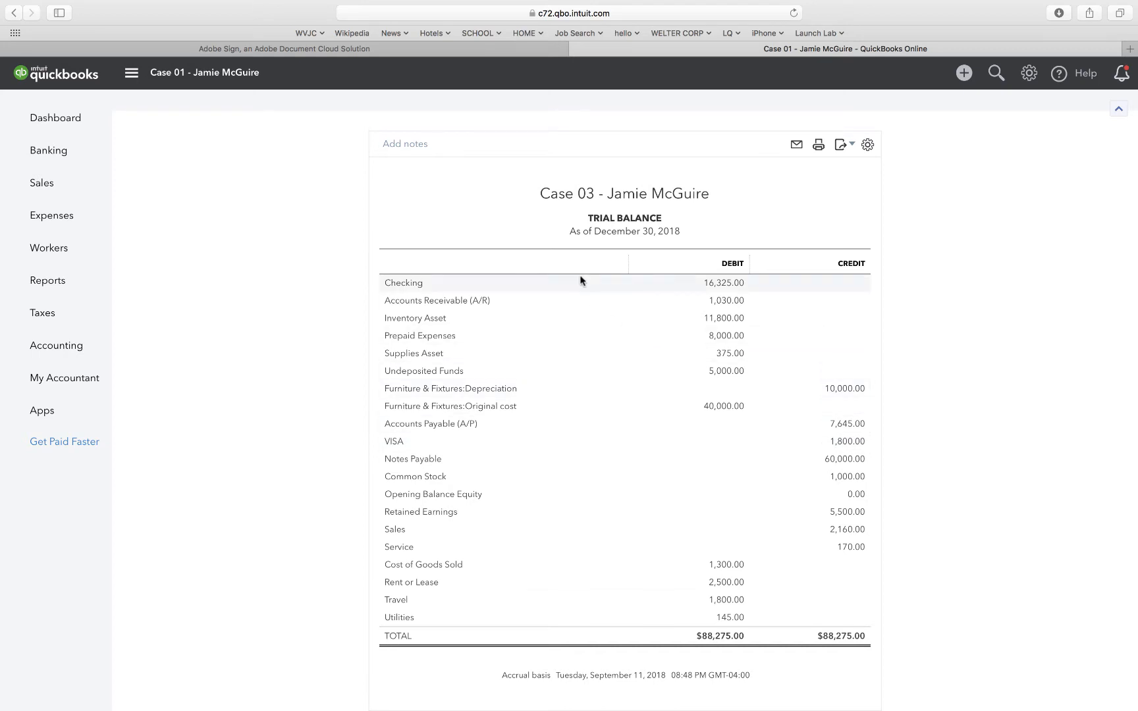
# Edit the trial balance title from Case 03 to Case 01
pyautogui.scroll(5, 579, 276)
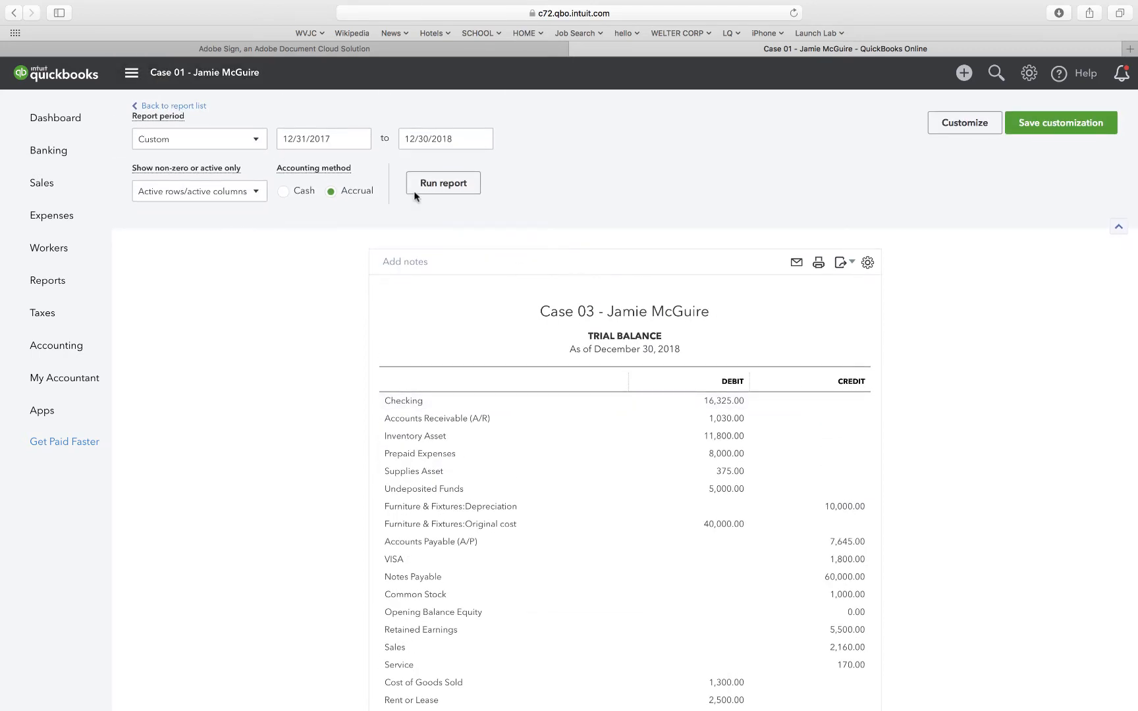
pyautogui.click(591, 311)
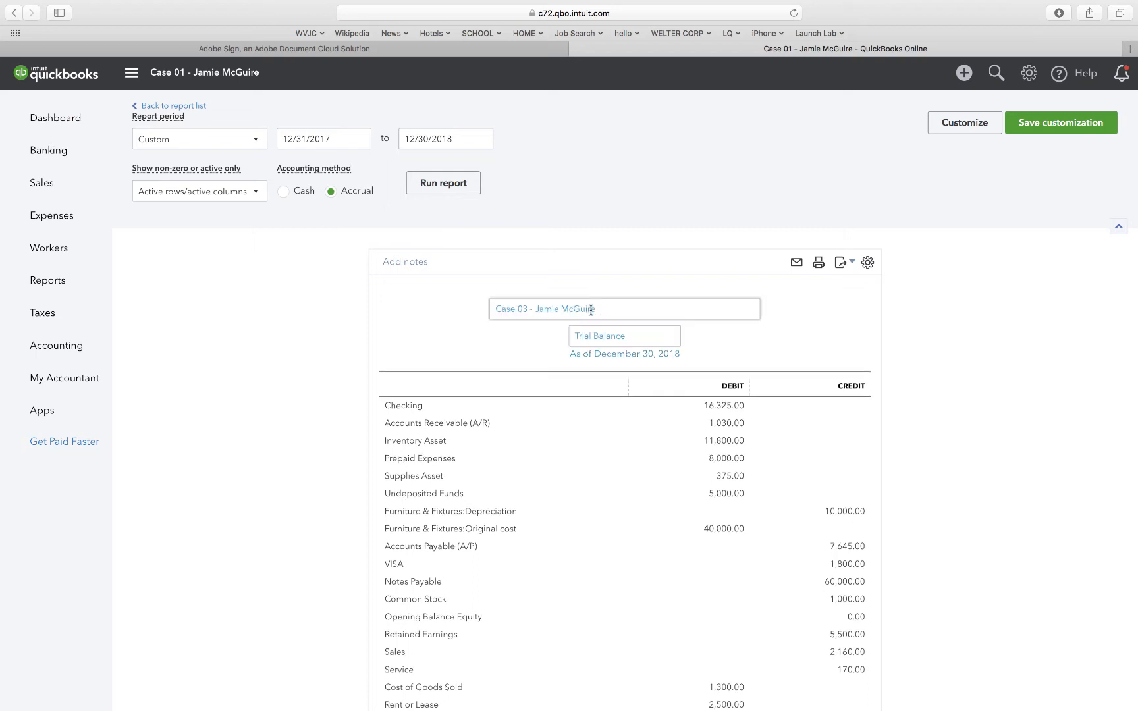
pyautogui.click(527, 307)
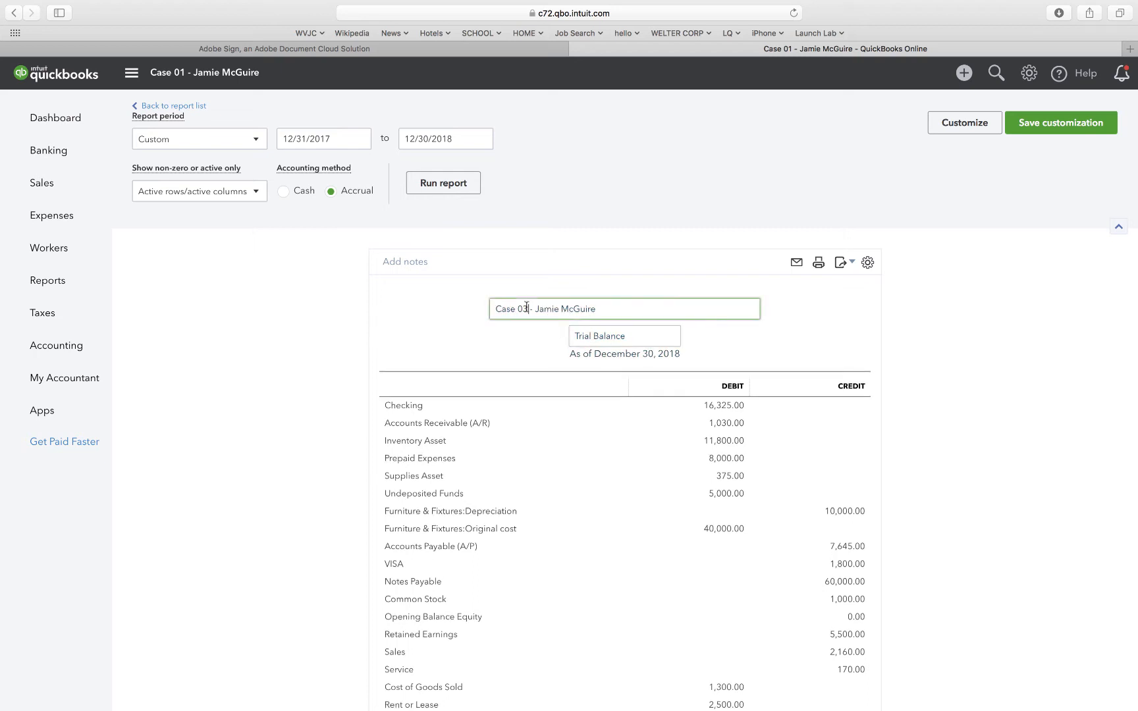
pyautogui.press('BackSpace')
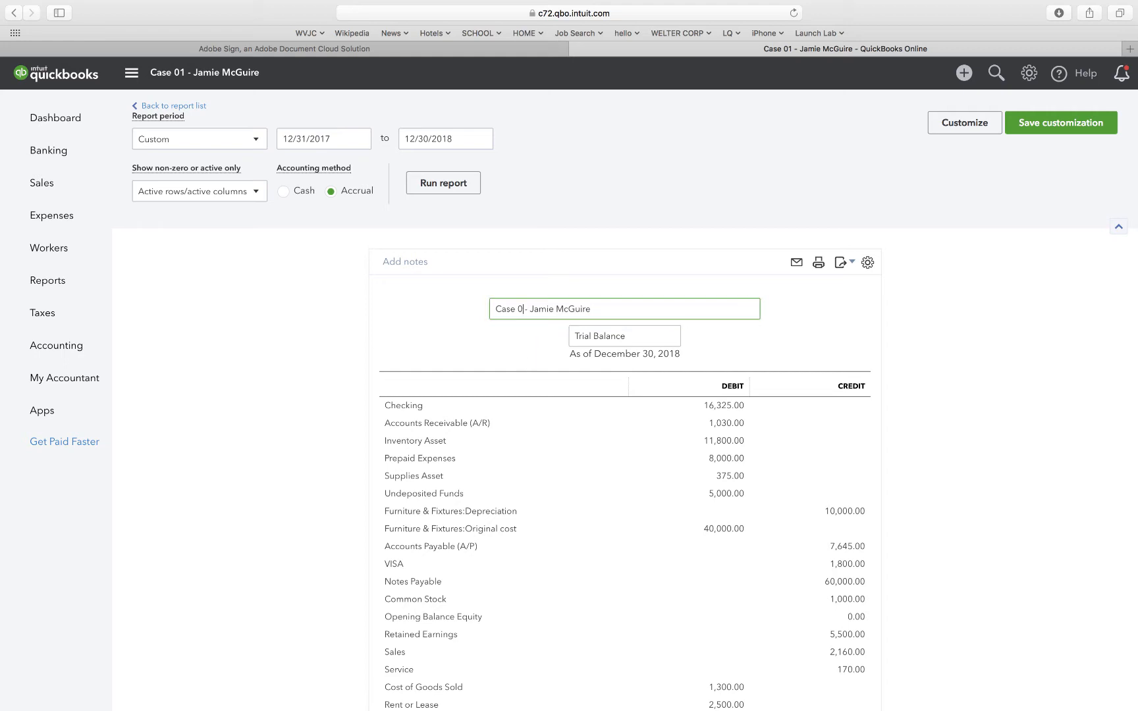
pyautogui.write('1')
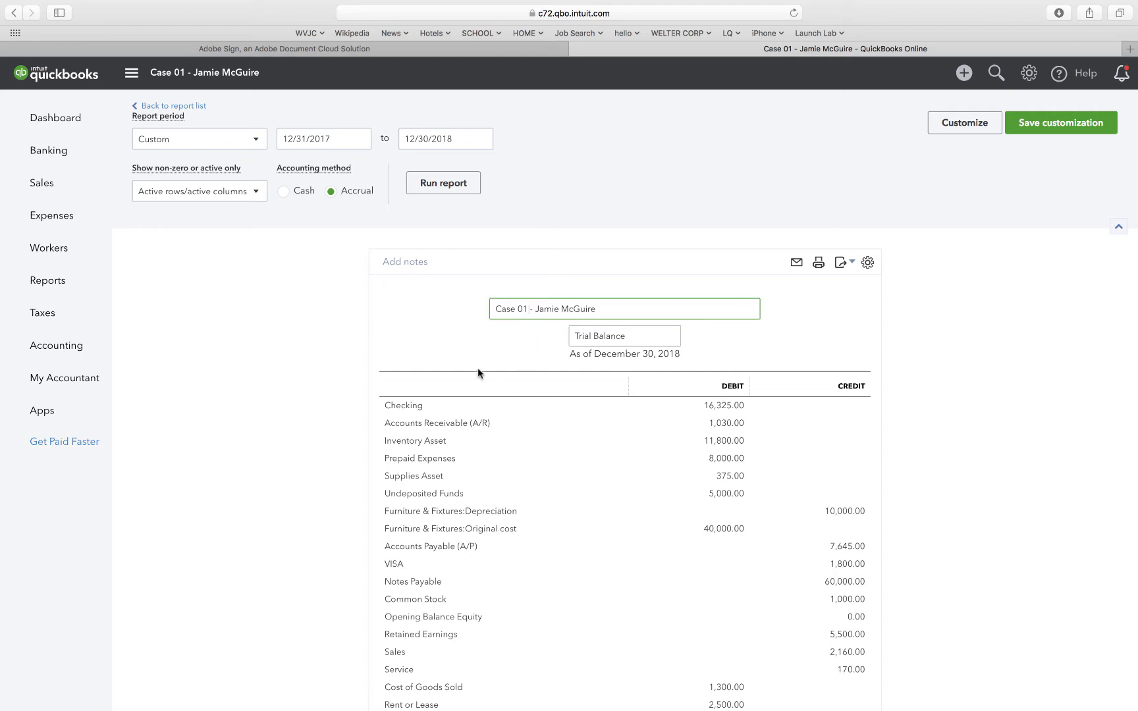
pyautogui.click(440, 344)
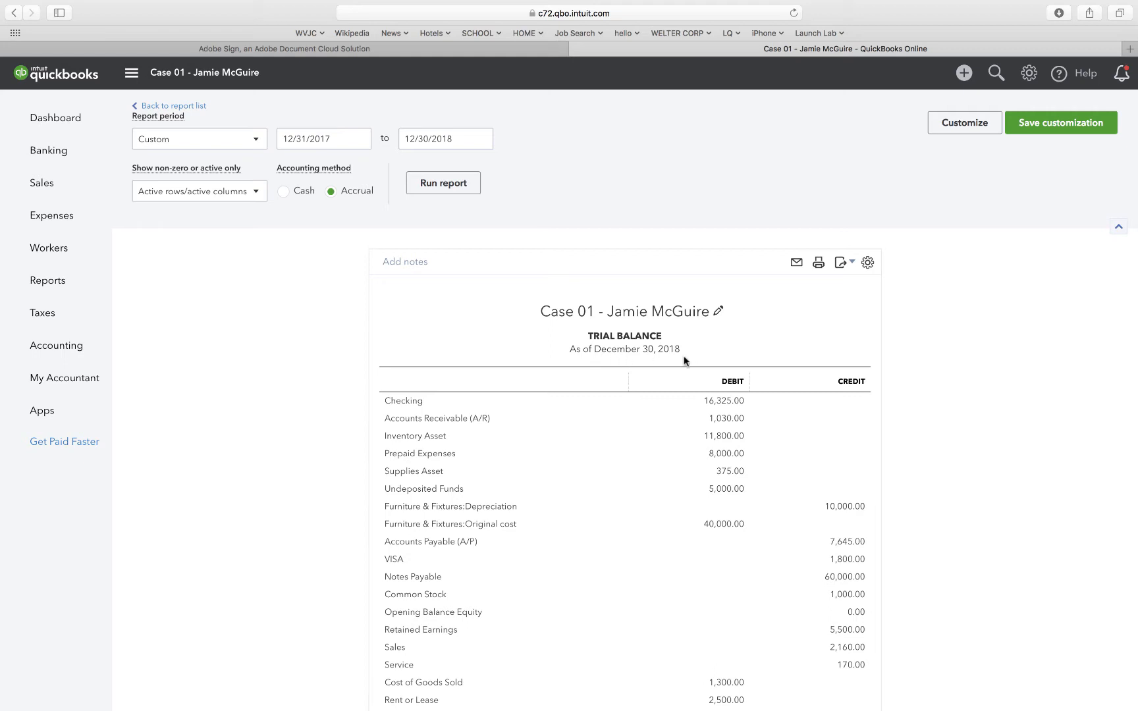
# Scroll the trial balance to review Supplies Asset 375.00 and VISA 1,800.00
pyautogui.scroll(-5, 483, 429)
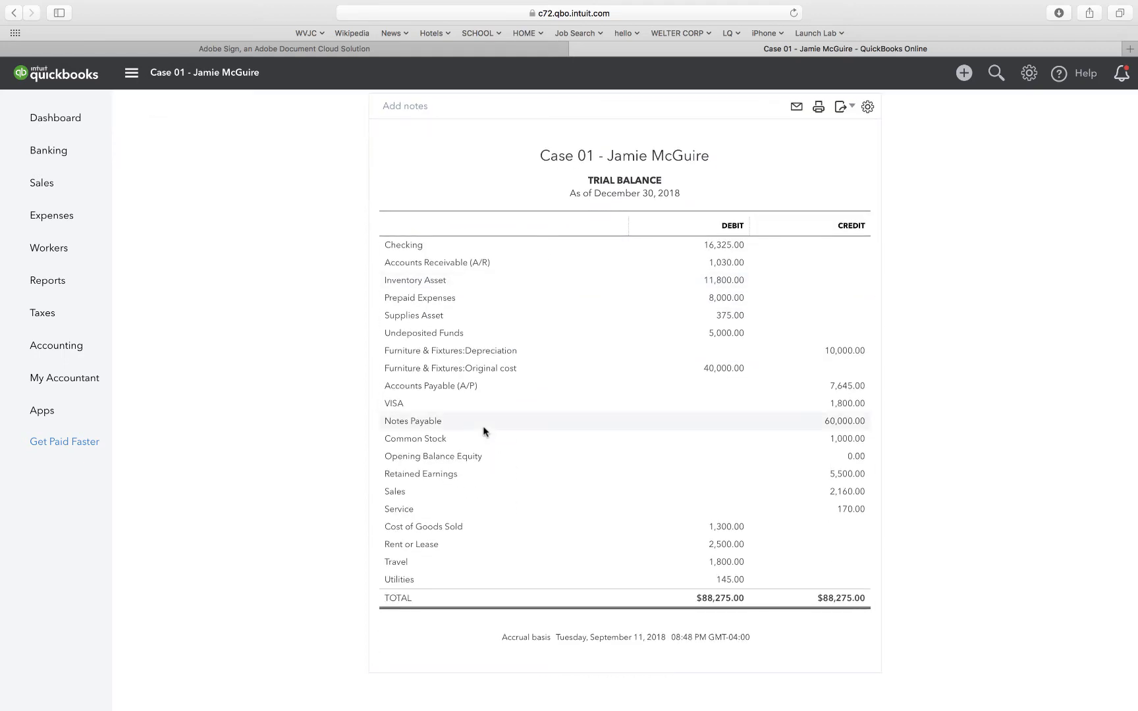
pyautogui.scroll(2, 482, 426)
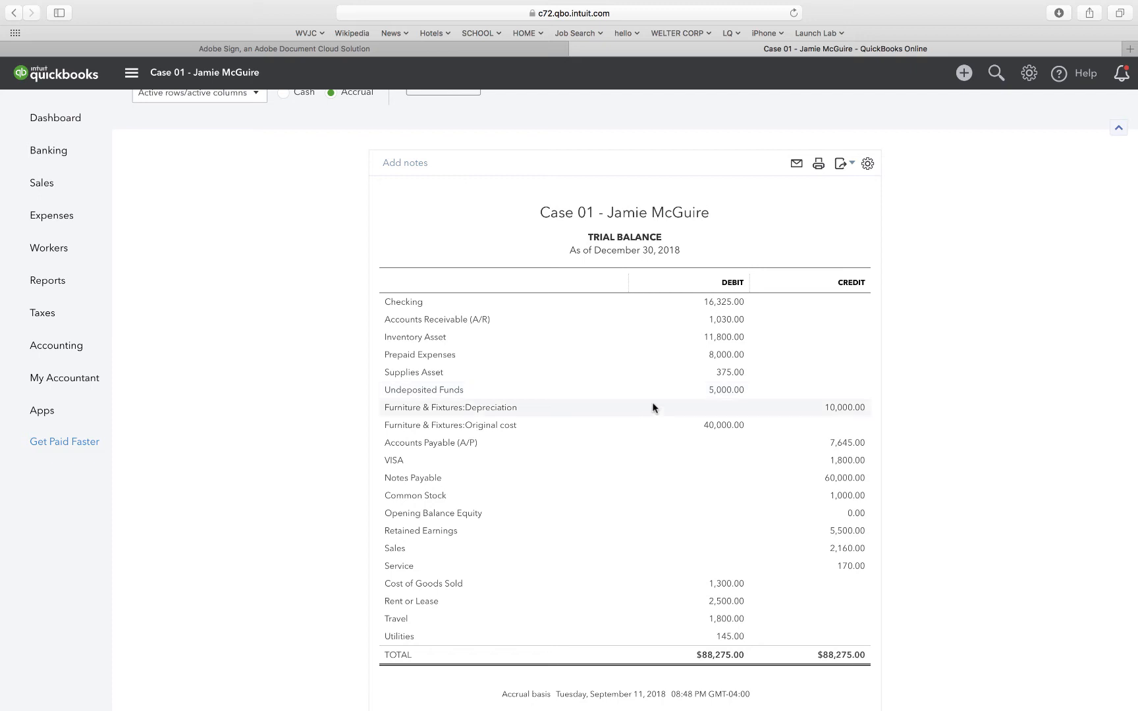
pyautogui.scroll(-2, 962, 478)
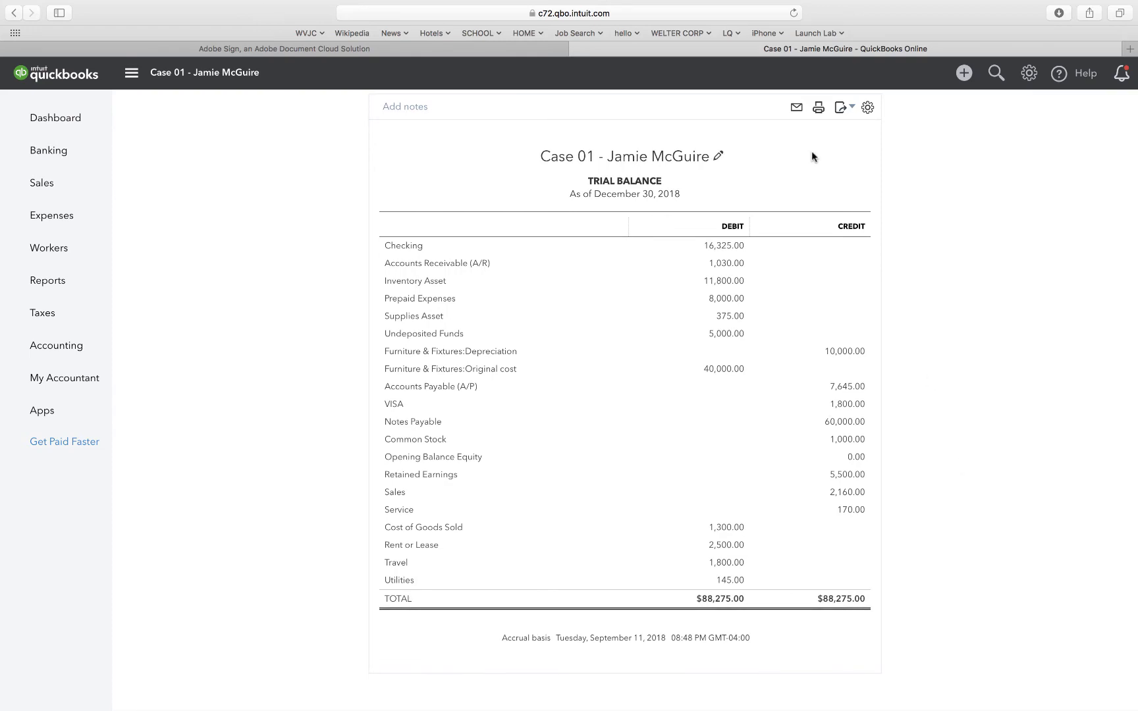
pyautogui.scroll(5, 812, 156)
pyautogui.scroll(-3, 812, 157)
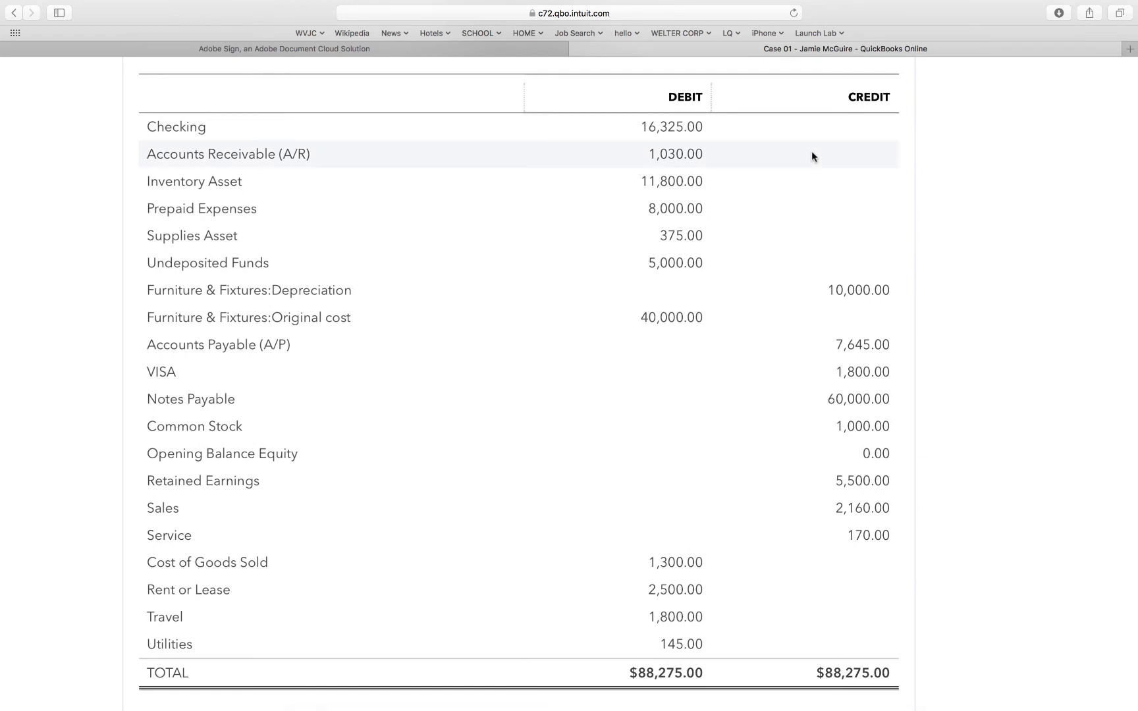
pyautogui.scroll(3, 812, 156)
pyautogui.scroll(-5, 811, 152)
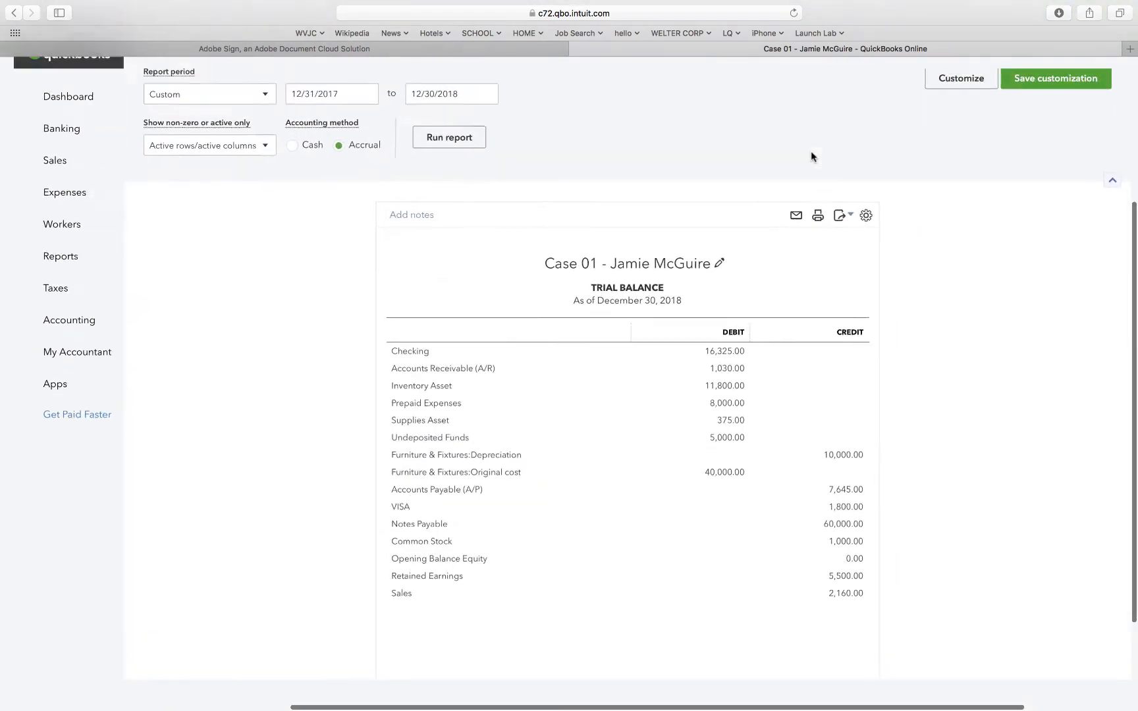
# Export the trial balance as TrialBalance.pdf and return to the browser
pyautogui.click(843, 239)
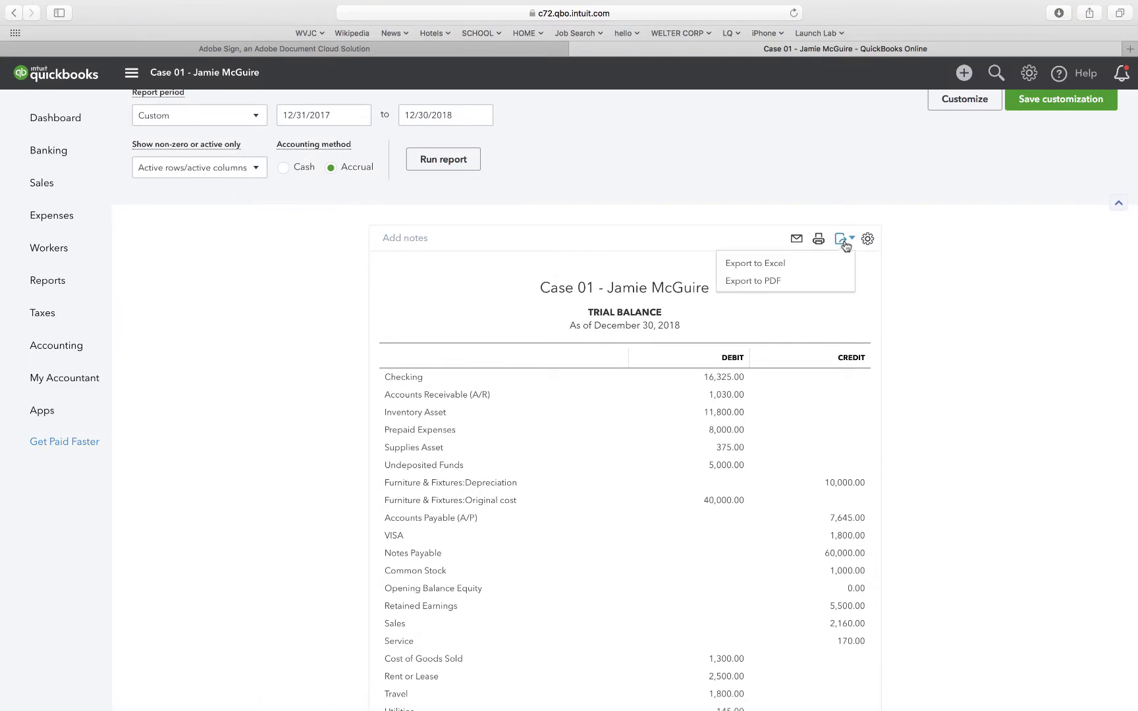
pyautogui.click(765, 281)
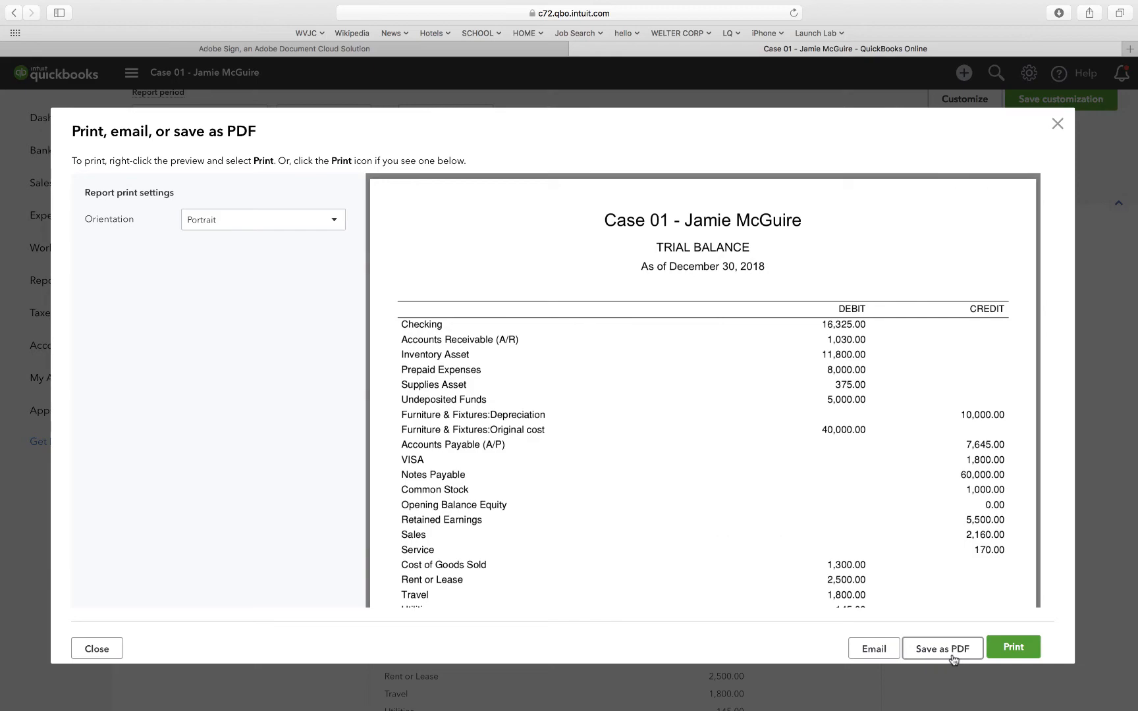
pyautogui.click(952, 649)
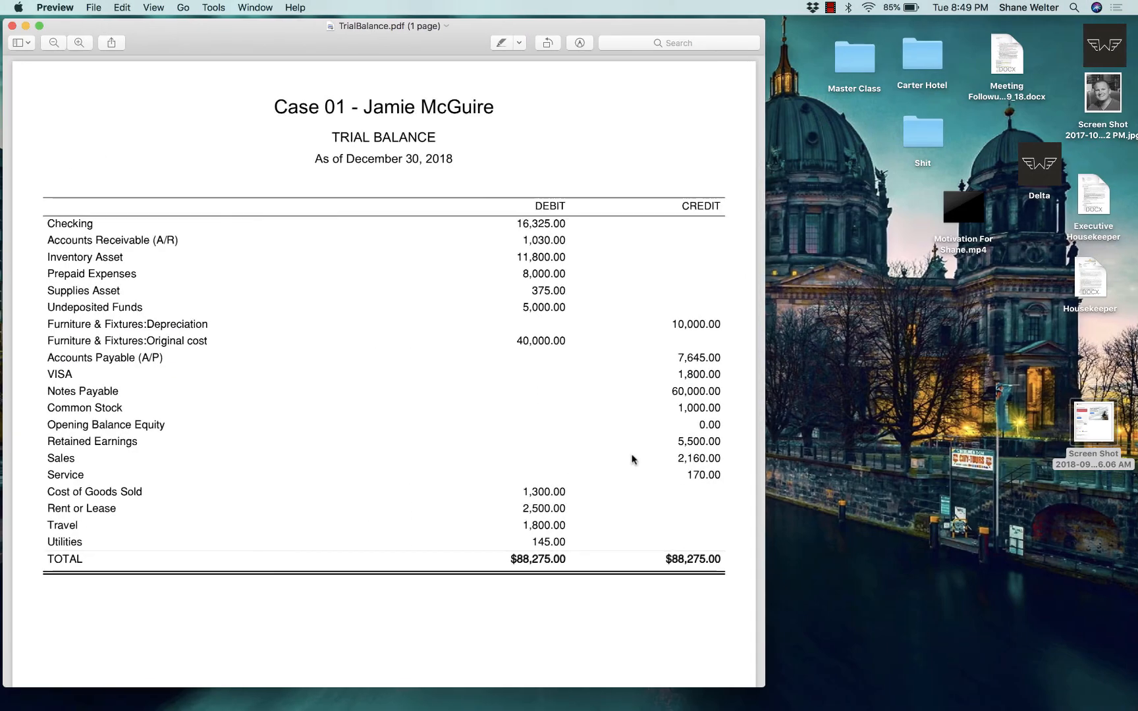
pyautogui.press('super+Tab')
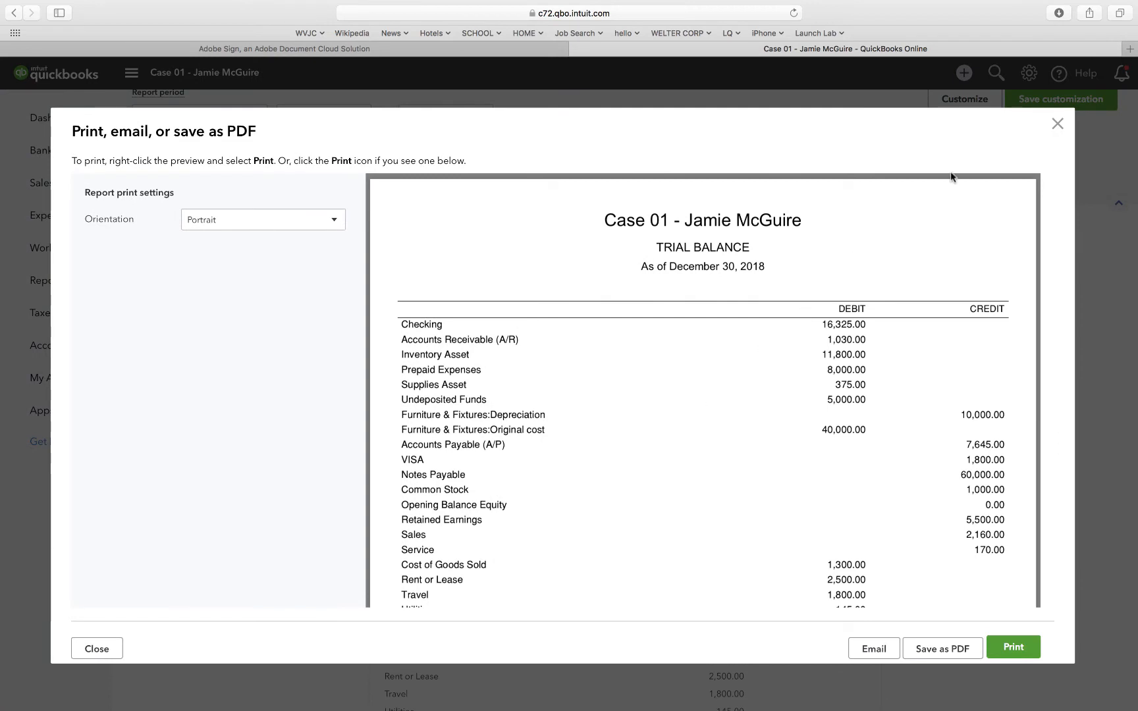
# Close the PDF export window and go back to the custom report list
pyautogui.click(1058, 125)
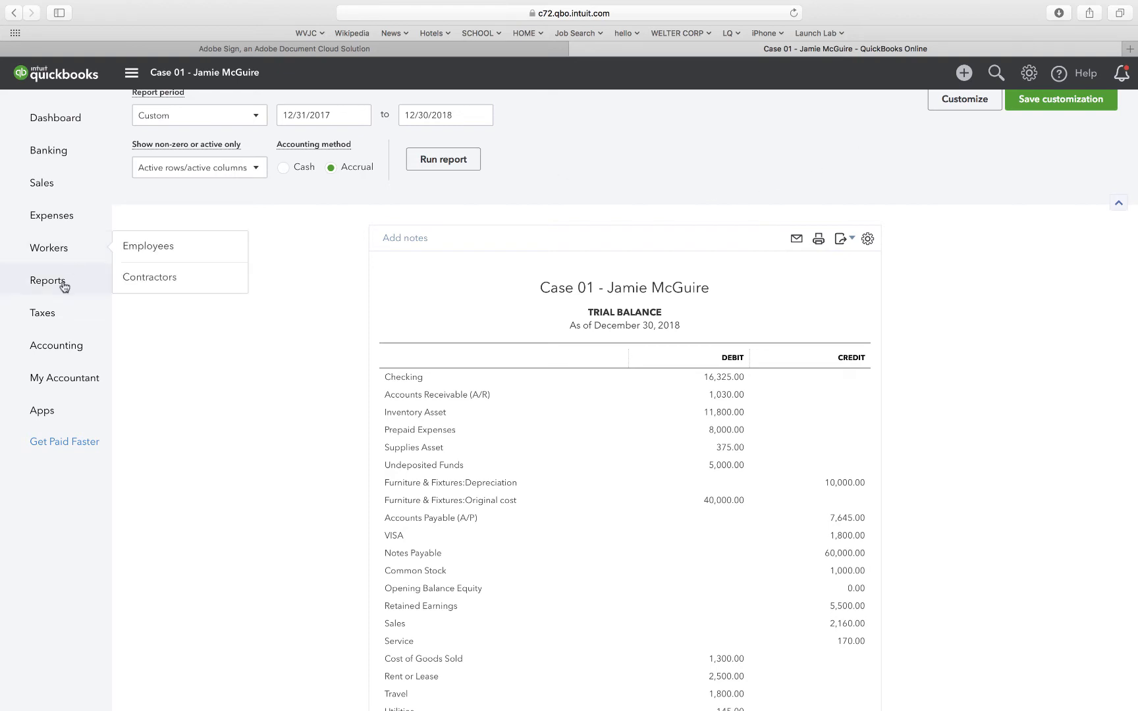
pyautogui.scroll(1, 123, 348)
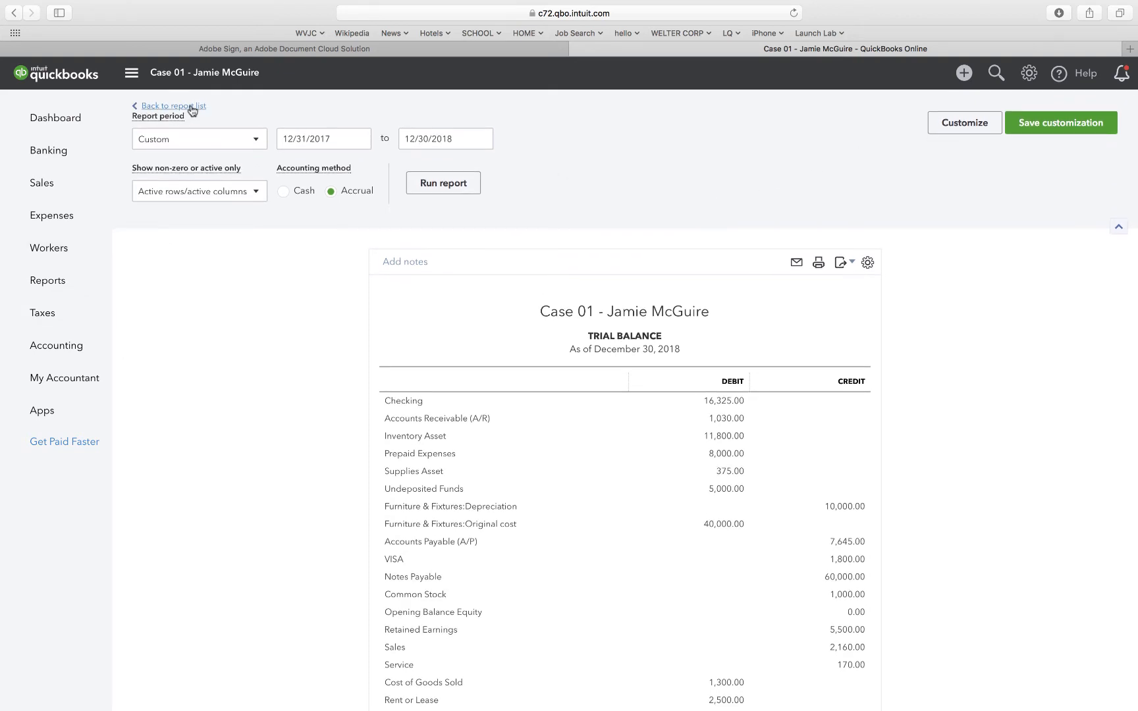
pyautogui.click(191, 110)
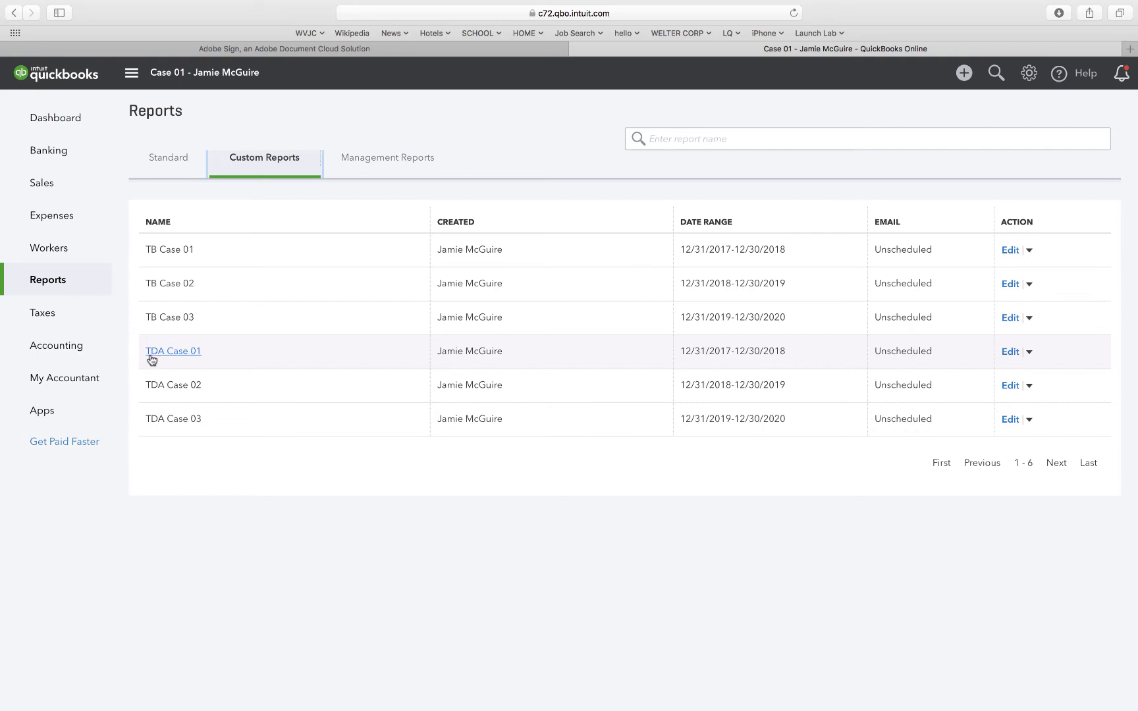
# Open TDA Case 01 and change its title's Case 03 to Case 01
pyautogui.click(182, 353)
pyautogui.scroll(-2, 182, 355)
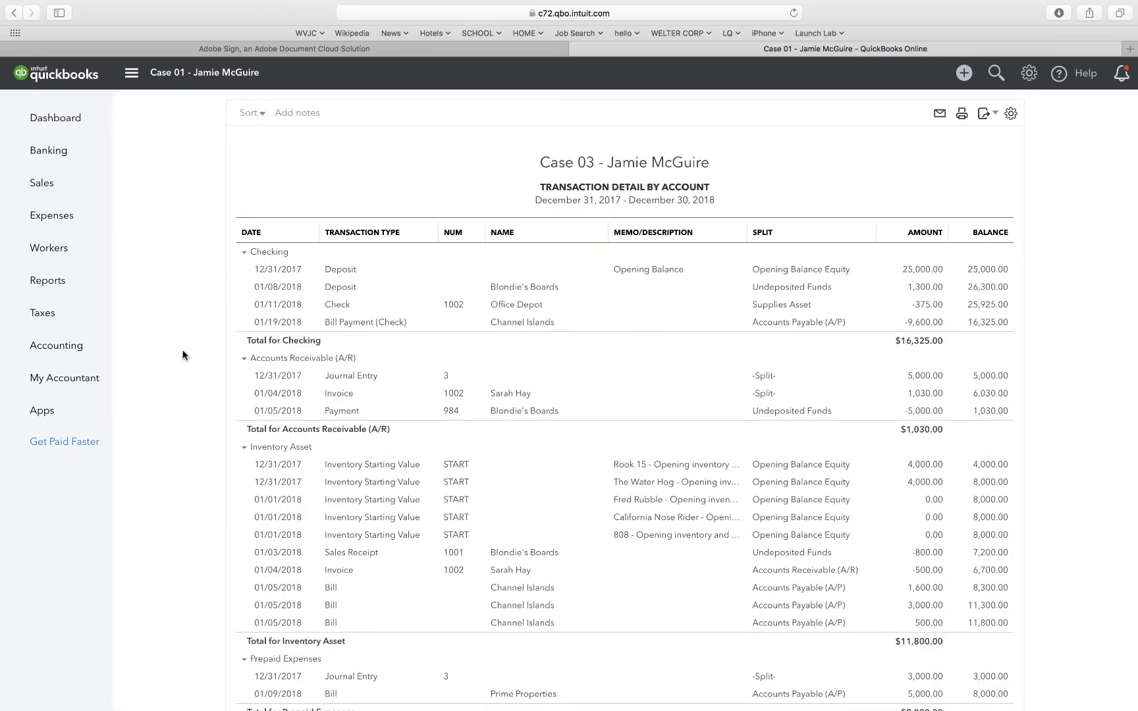
pyautogui.scroll(3, 182, 356)
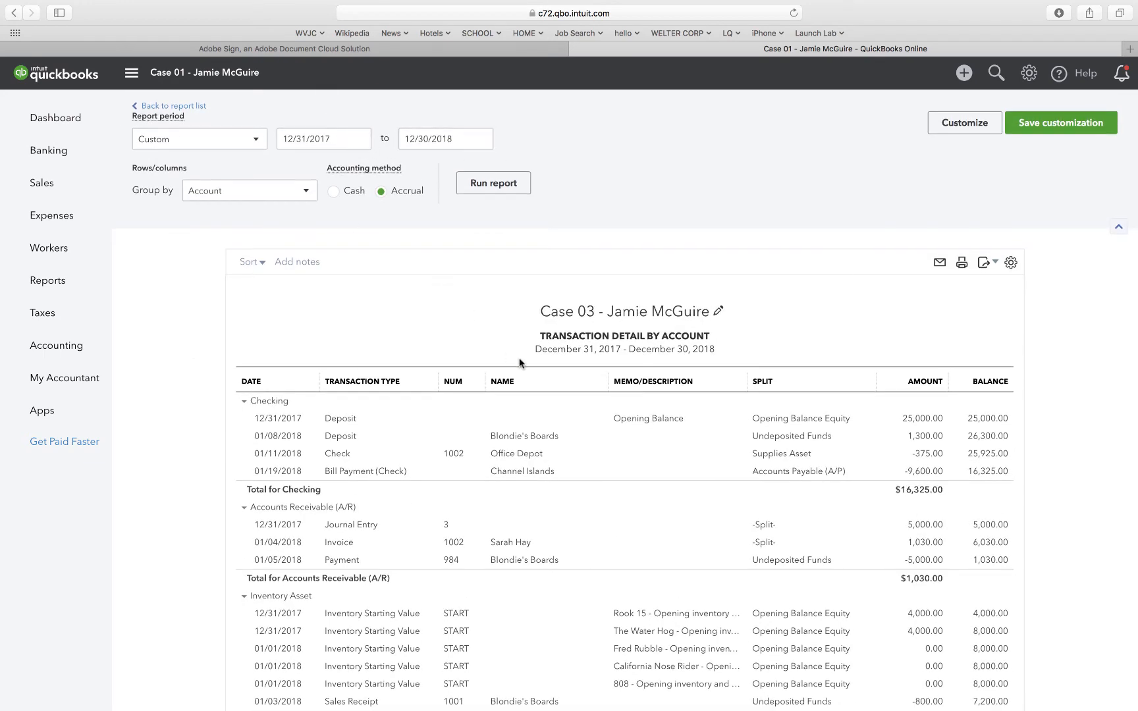
pyautogui.click(591, 307)
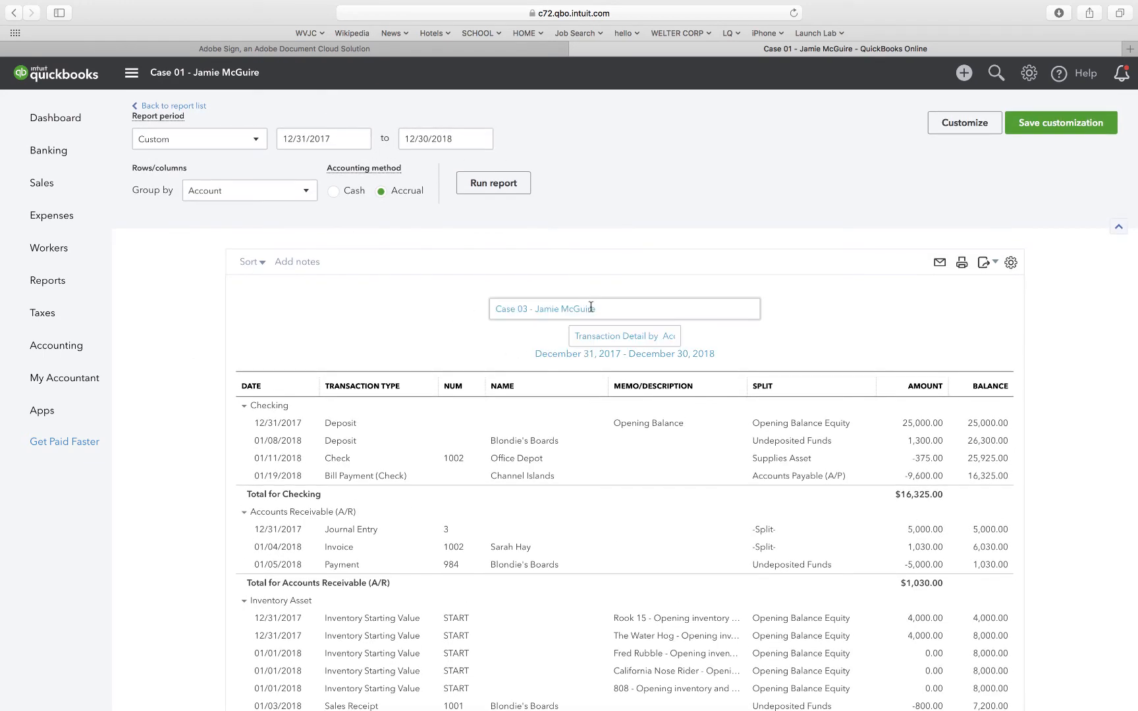
pyautogui.click(527, 307)
pyautogui.press('BackSpace')
pyautogui.write('1')
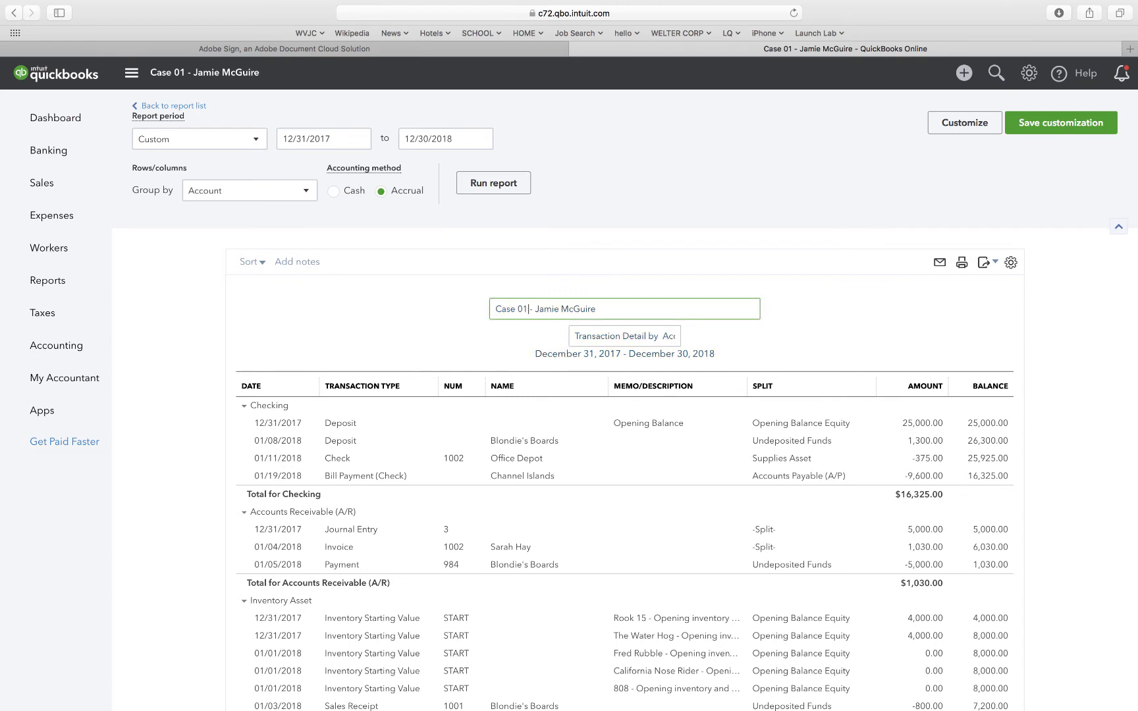
pyautogui.click(402, 343)
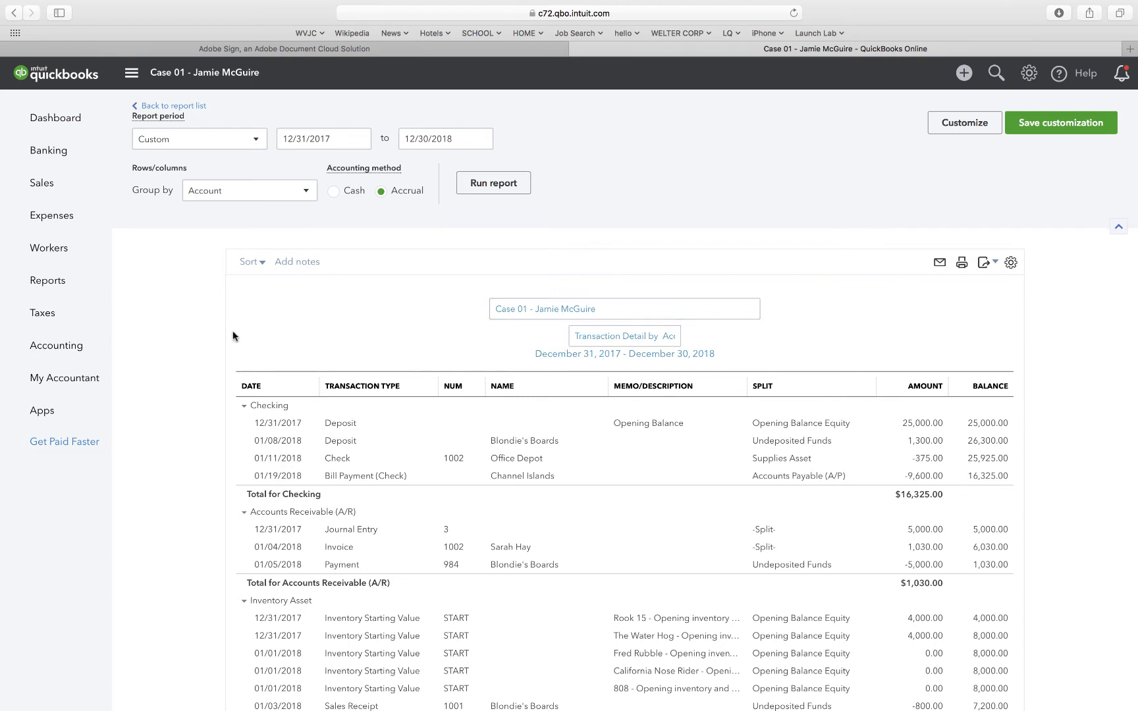
pyautogui.scroll(-5, 551, 338)
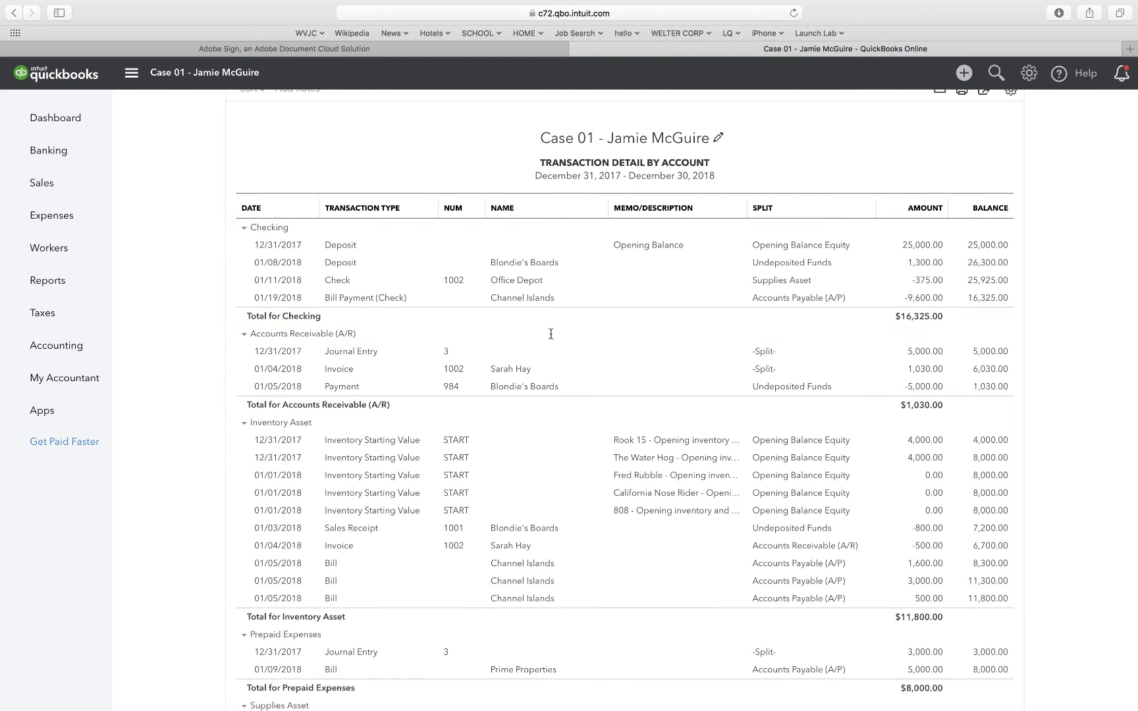
pyautogui.scroll(-12, 550, 334)
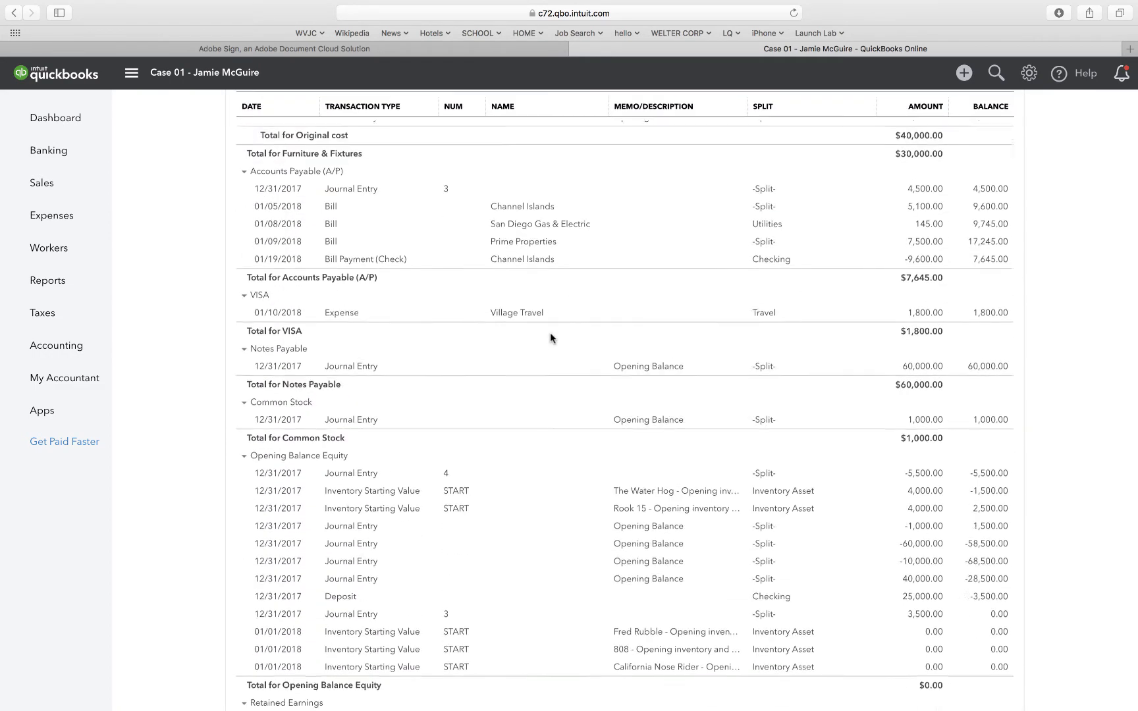
pyautogui.scroll(-6, 550, 336)
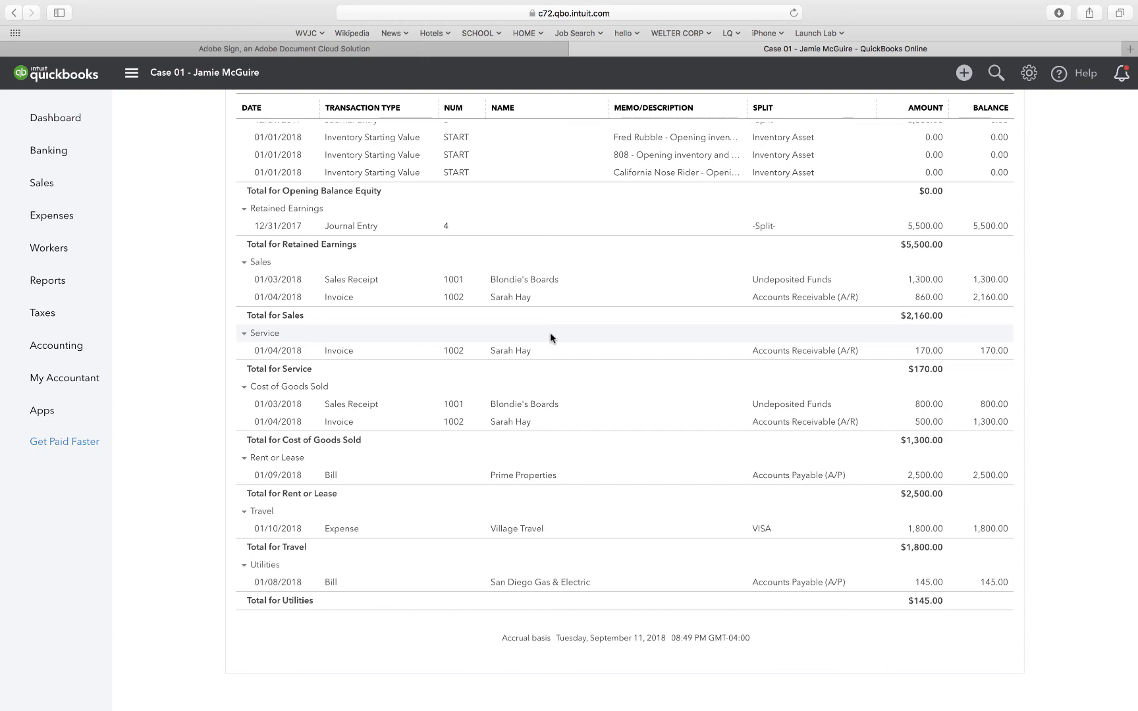
pyautogui.scroll(5, 550, 335)
pyautogui.scroll(5, 550, 332)
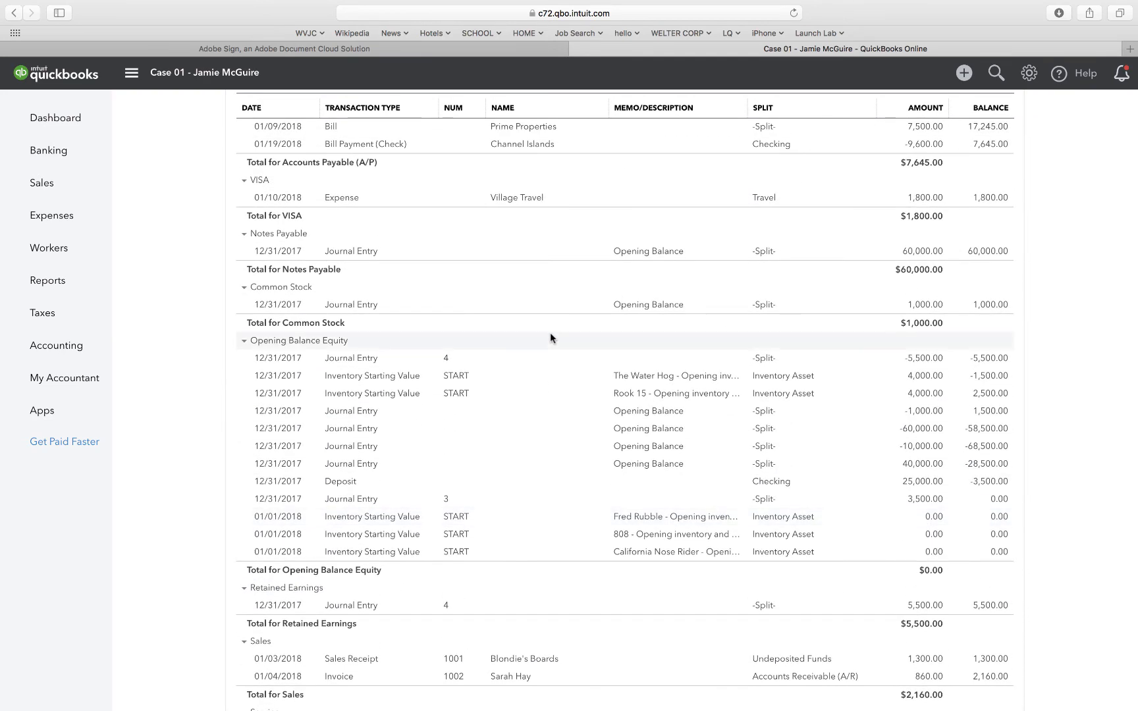
pyautogui.scroll(6, 550, 336)
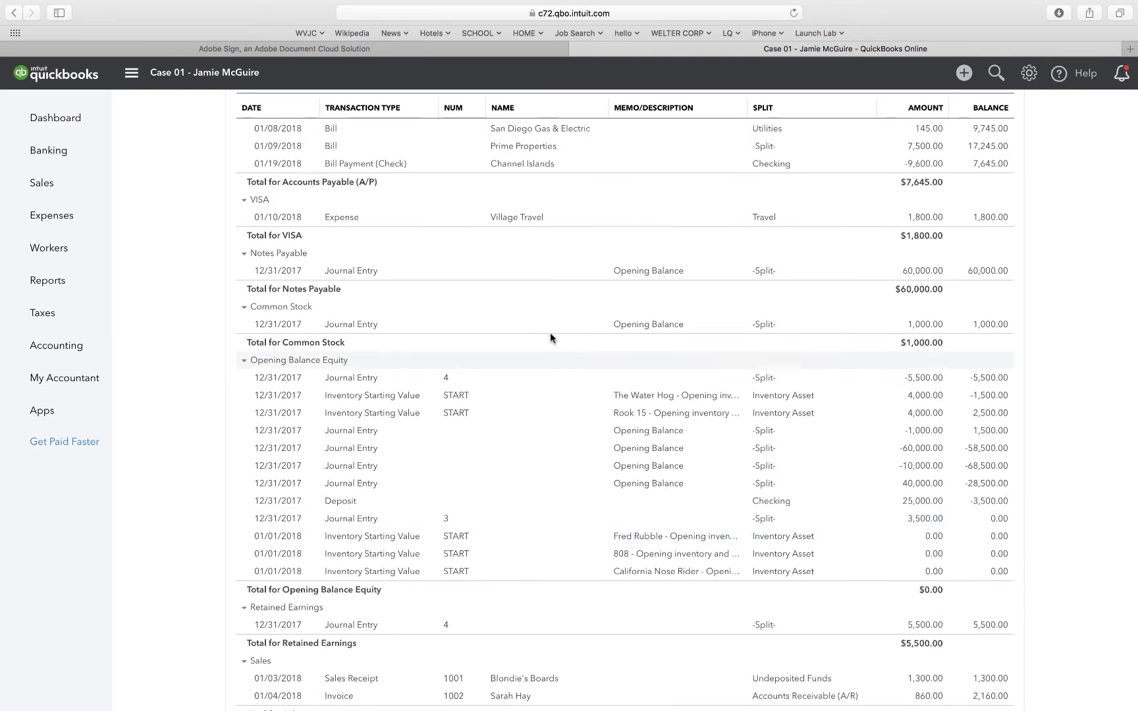
pyautogui.scroll(12, 552, 338)
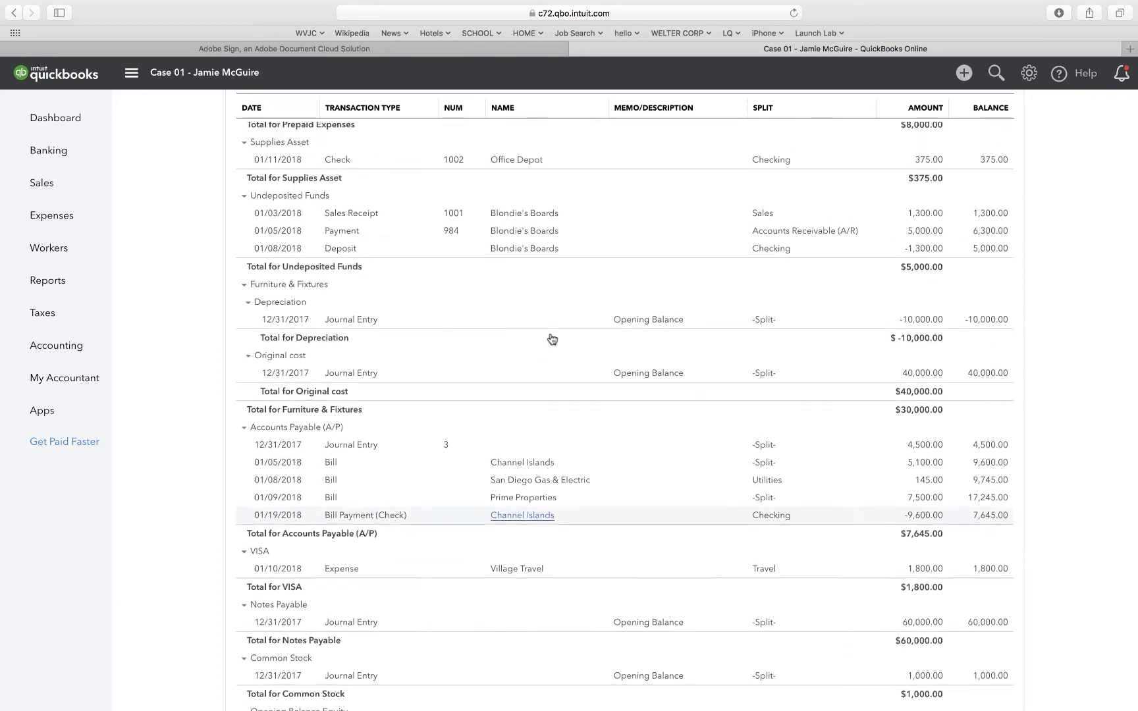
pyautogui.scroll(8, 552, 338)
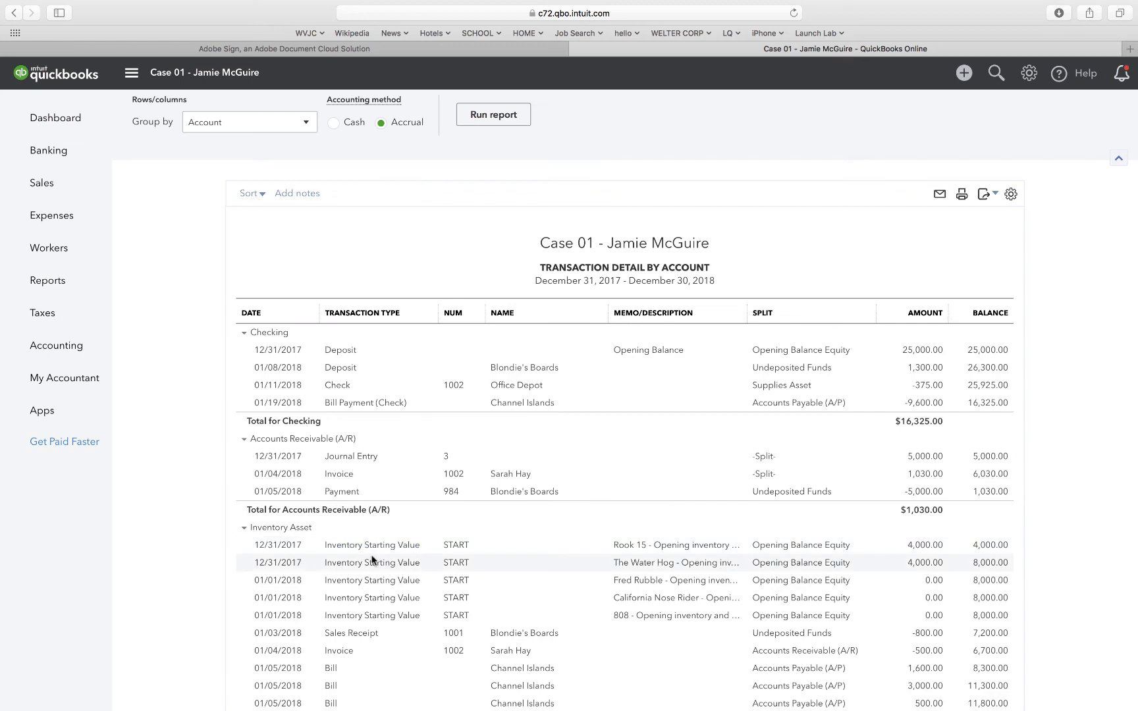
pyautogui.scroll(-4, 372, 557)
pyautogui.scroll(-2, 372, 561)
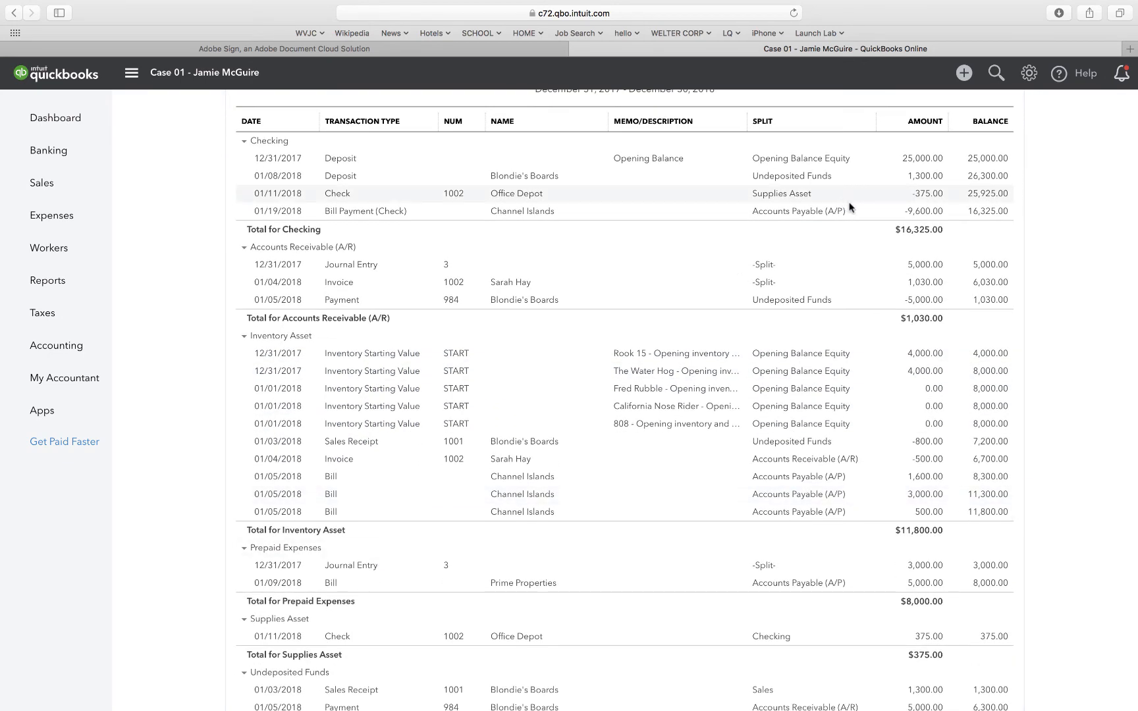
pyautogui.scroll(5, 866, 328)
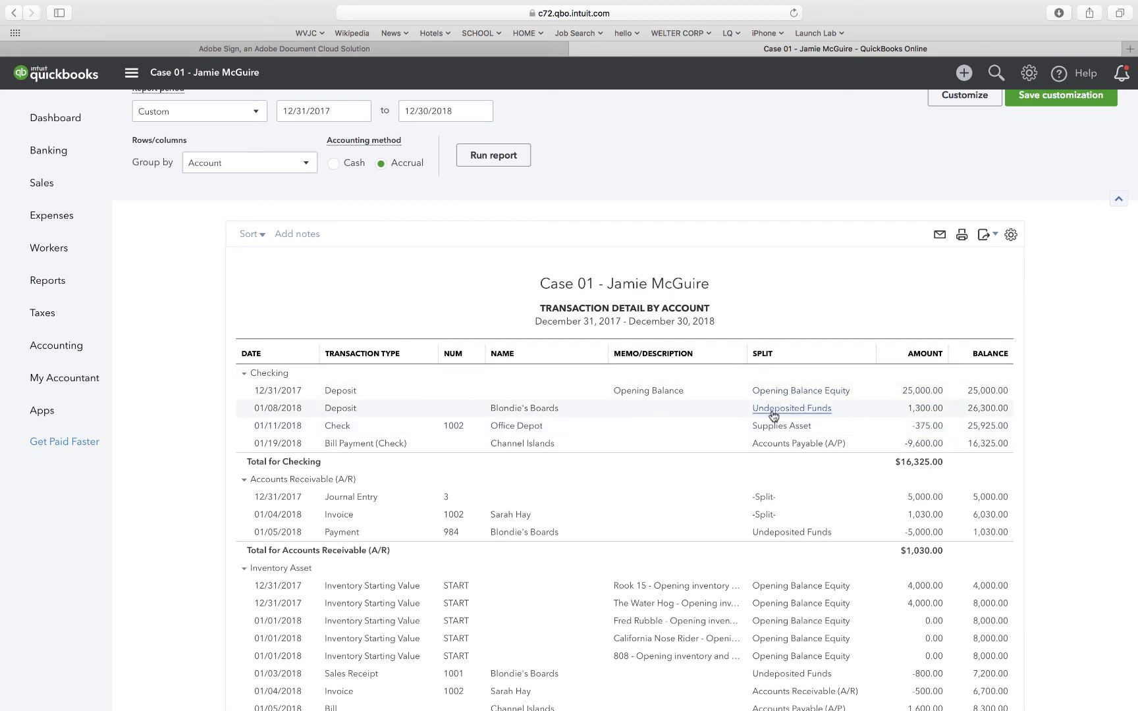
pyautogui.scroll(-3, 772, 448)
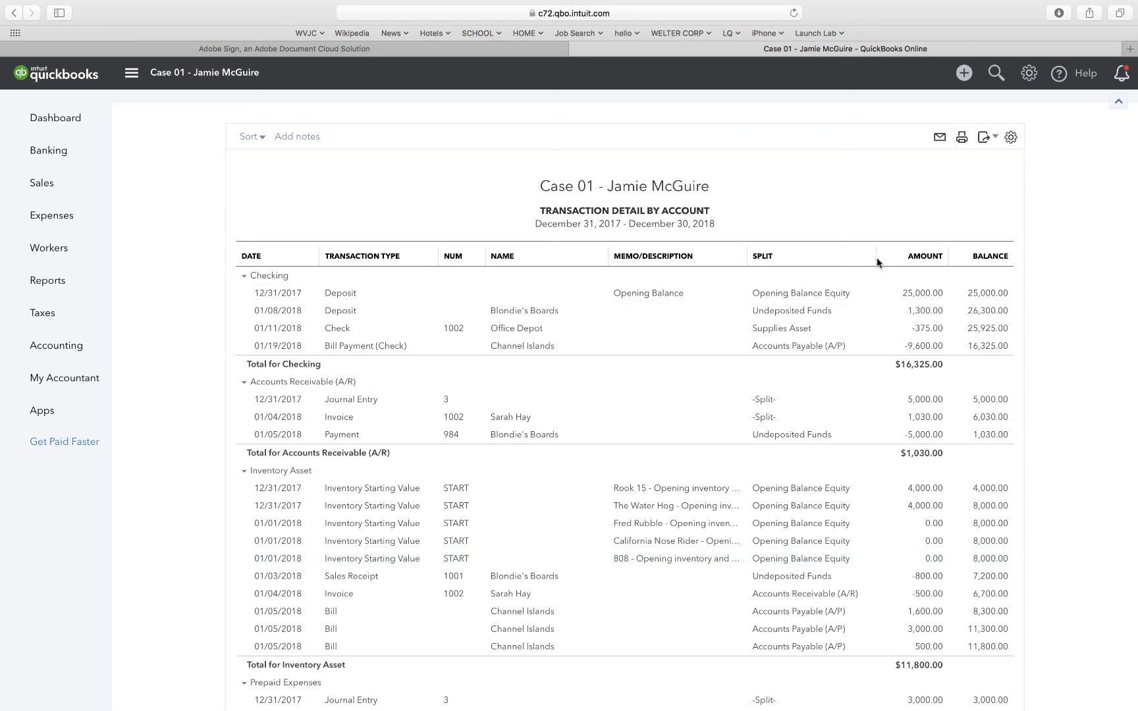
pyautogui.scroll(-1, 929, 184)
pyautogui.scroll(-2, 930, 190)
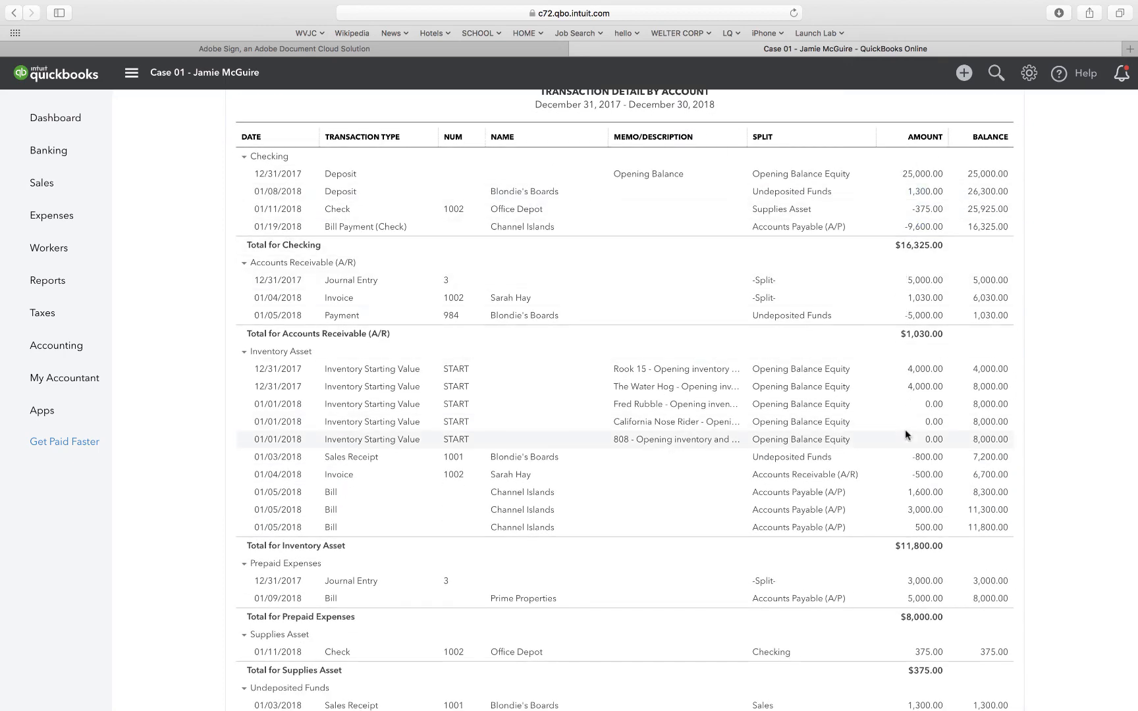
pyautogui.scroll(-6, 905, 431)
pyautogui.scroll(-15, 907, 432)
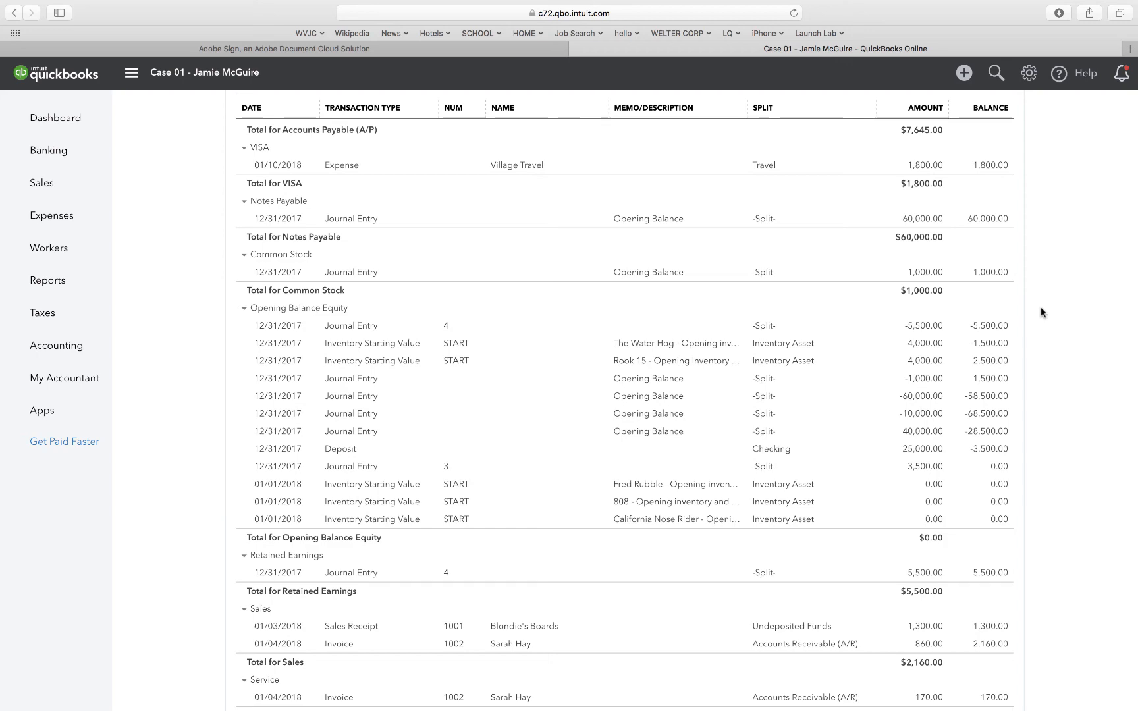
pyautogui.scroll(-3, 1042, 312)
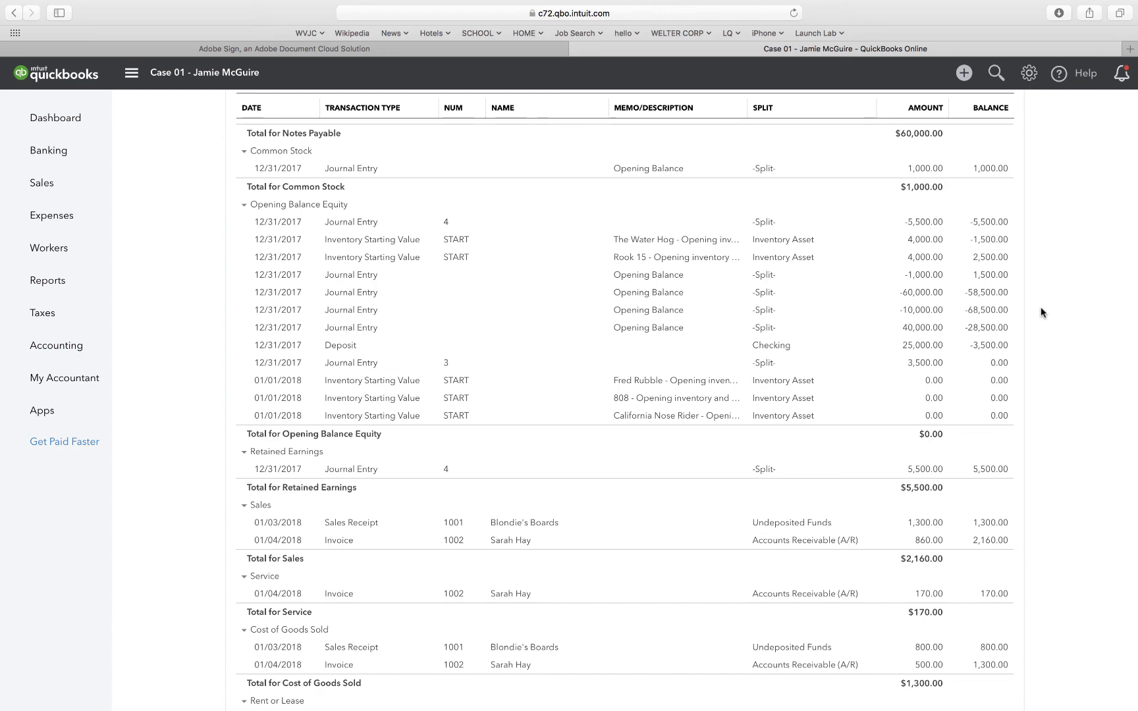
pyautogui.scroll(-5, 1042, 312)
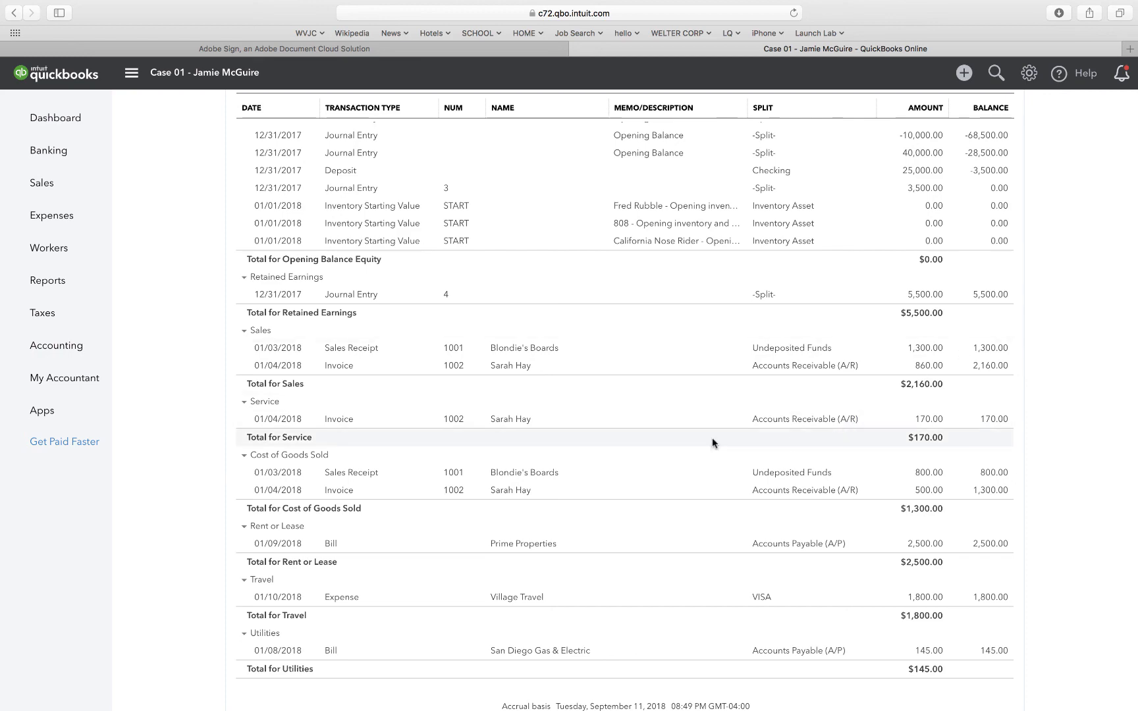
pyautogui.scroll(-3, 599, 457)
pyautogui.scroll(15, 599, 456)
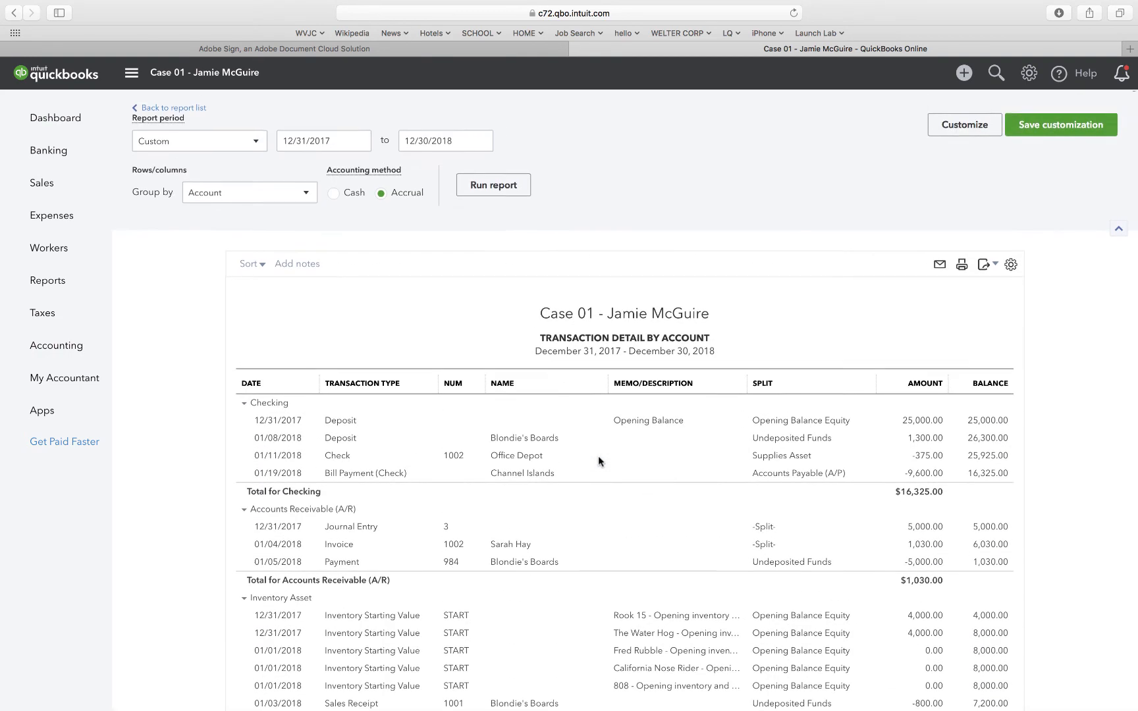
# Save the Transaction Detail by Account report as TransactionDetailbyAccount-3.pdf and view the file
pyautogui.click(984, 263)
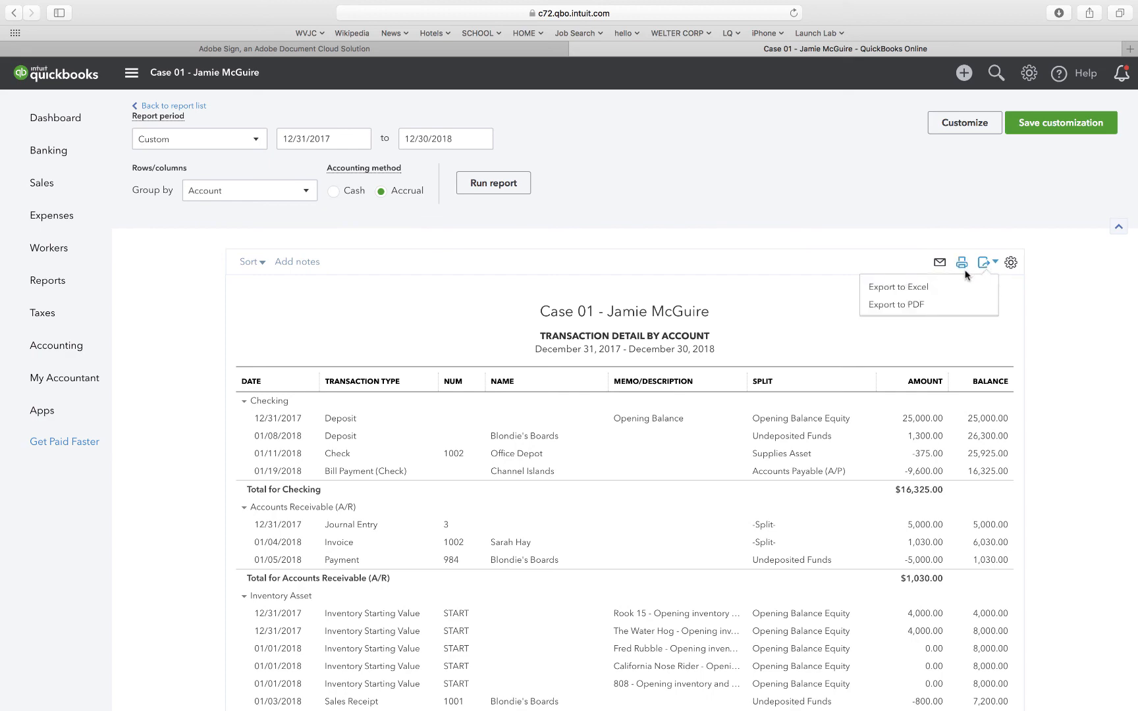
pyautogui.click(911, 305)
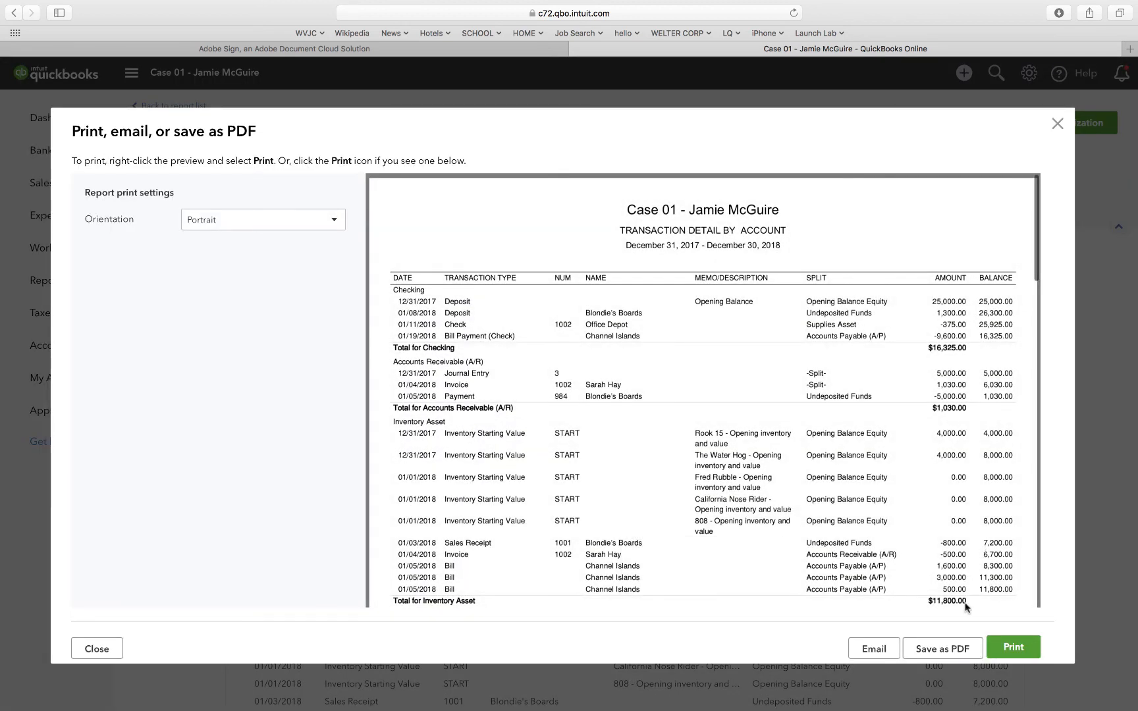
pyautogui.click(941, 647)
pyautogui.hotkey('ctrl', 'Left')
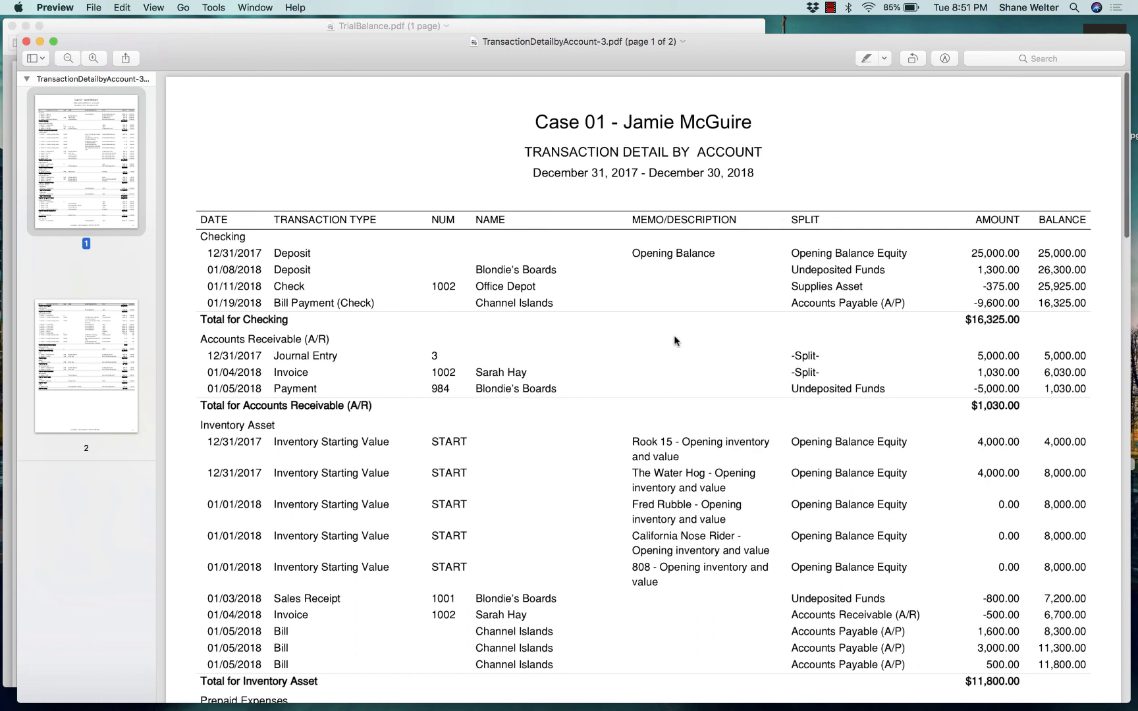
# Review both pages of the exported PDF in Preview, then go back to the QuickBooks window
pyautogui.scroll(-5, 675, 341)
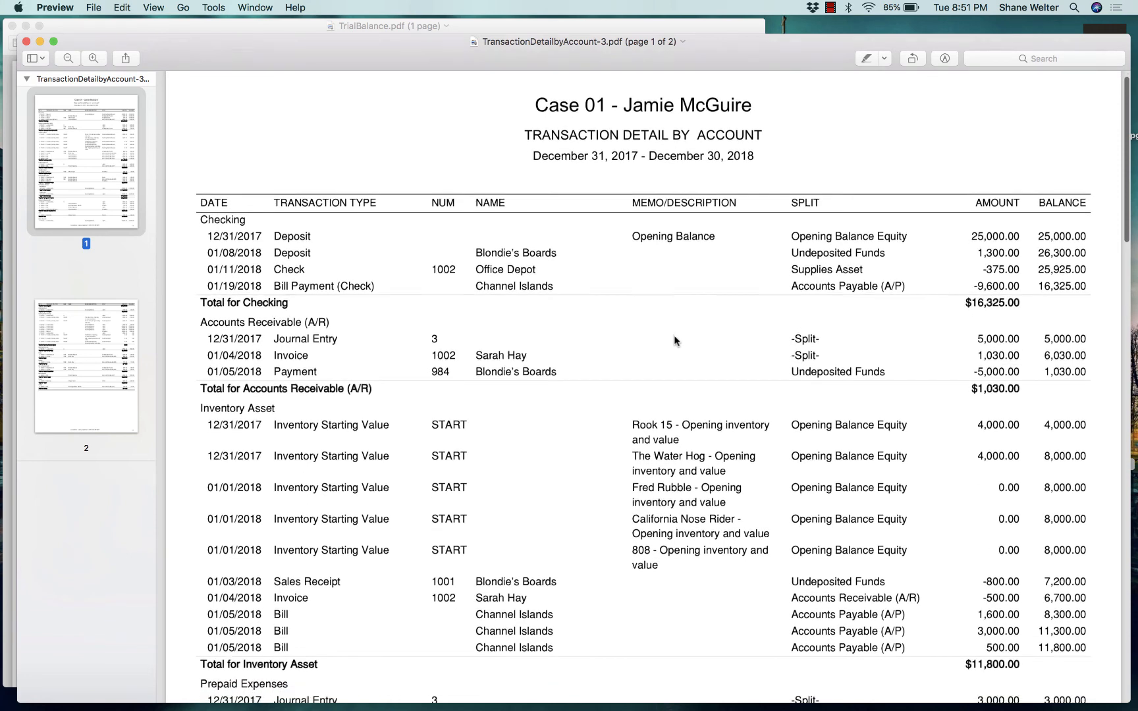
pyautogui.scroll(-8, 675, 341)
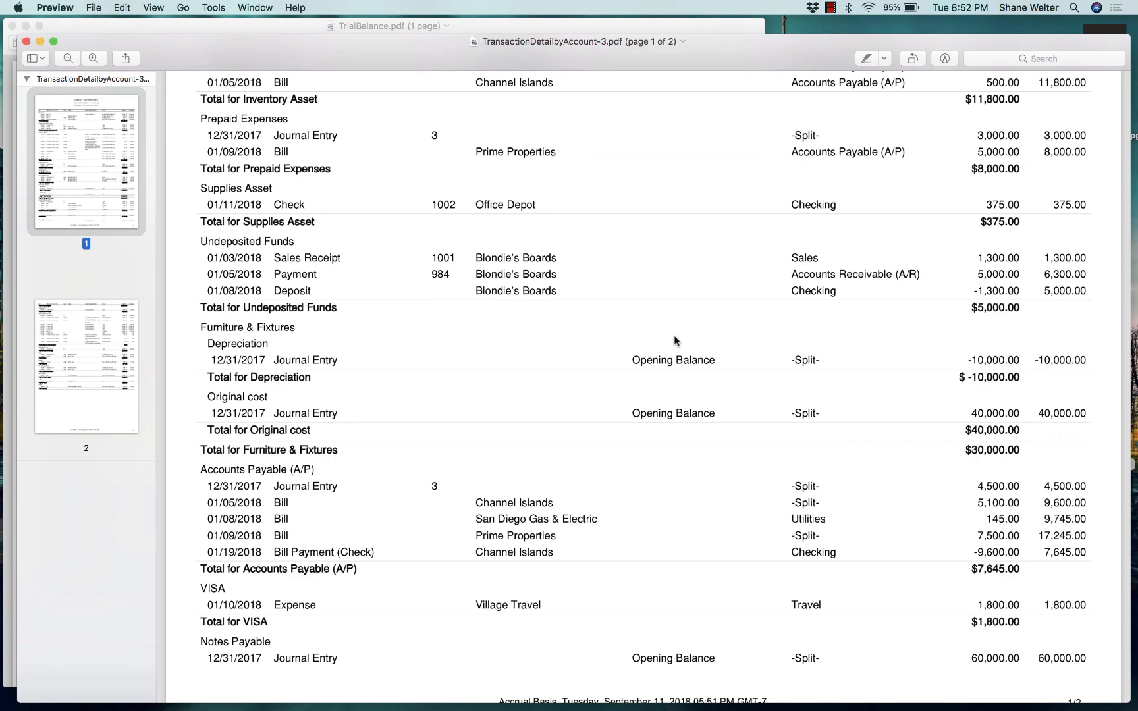
pyautogui.scroll(-15, 674, 341)
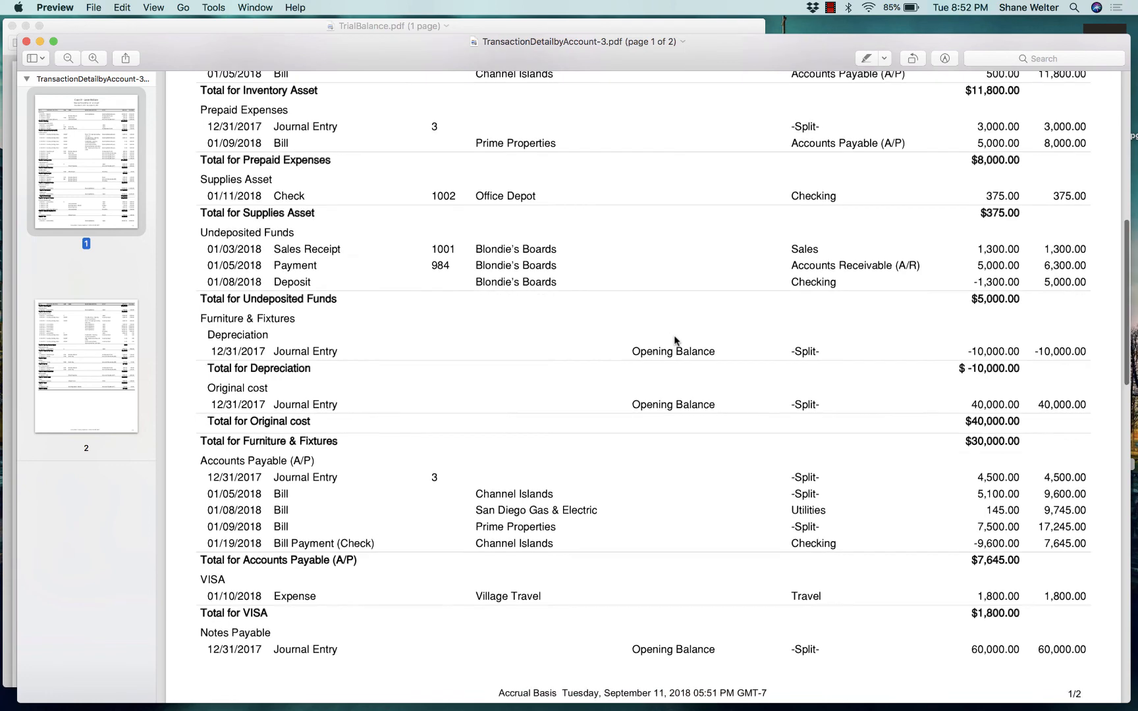
pyautogui.scroll(-2, 674, 340)
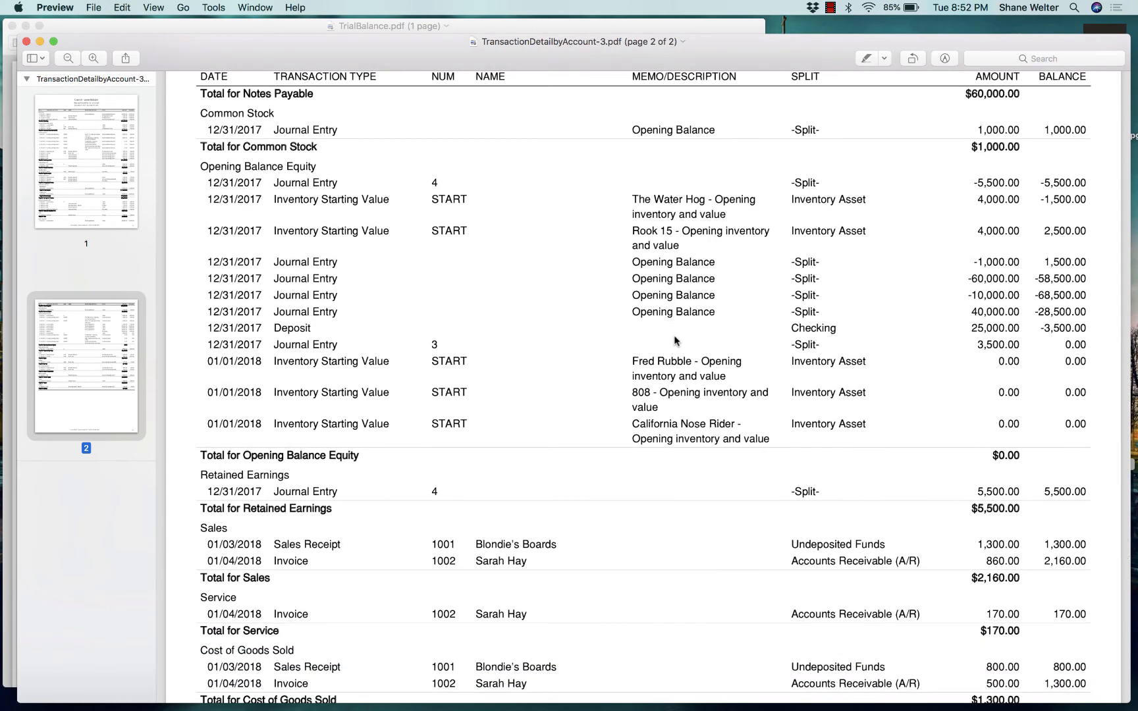
pyautogui.scroll(-12, 674, 341)
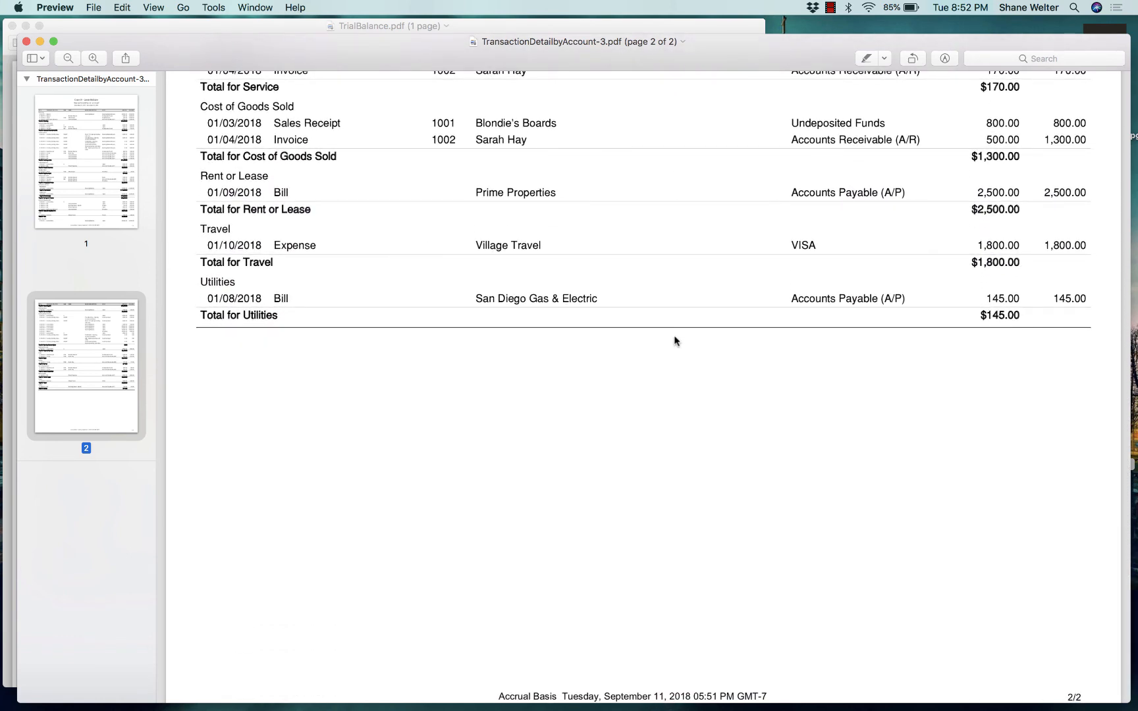
pyautogui.scroll(10, 674, 340)
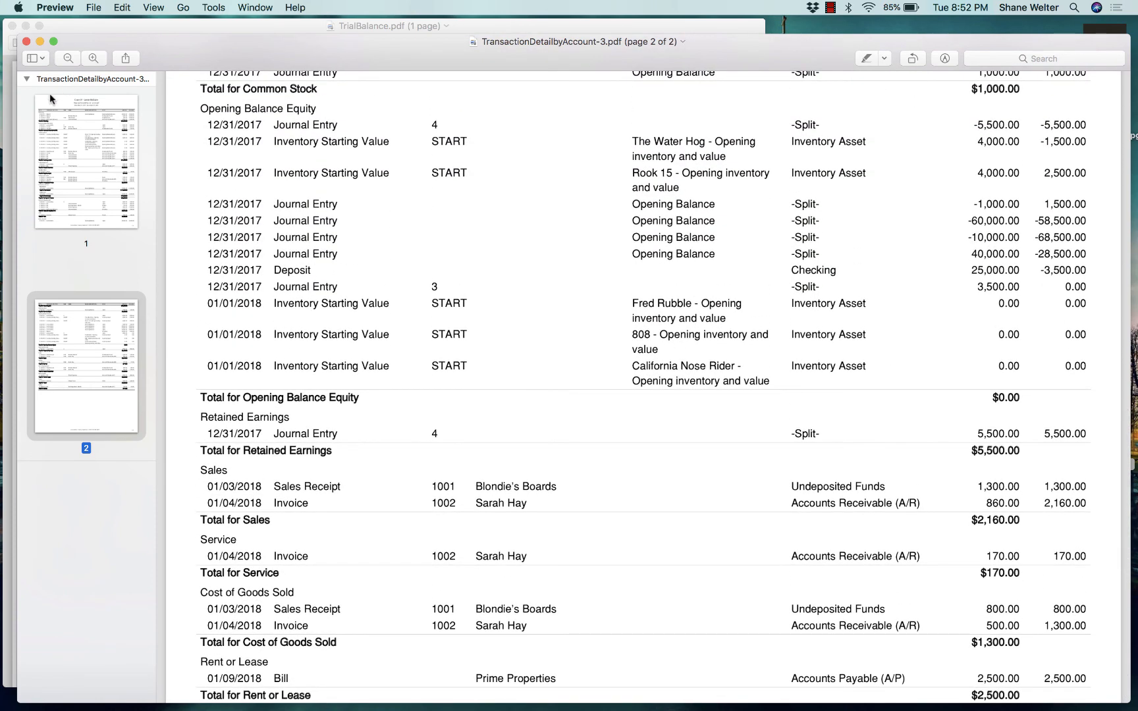
pyautogui.hotkey('ctrl', 'Right')
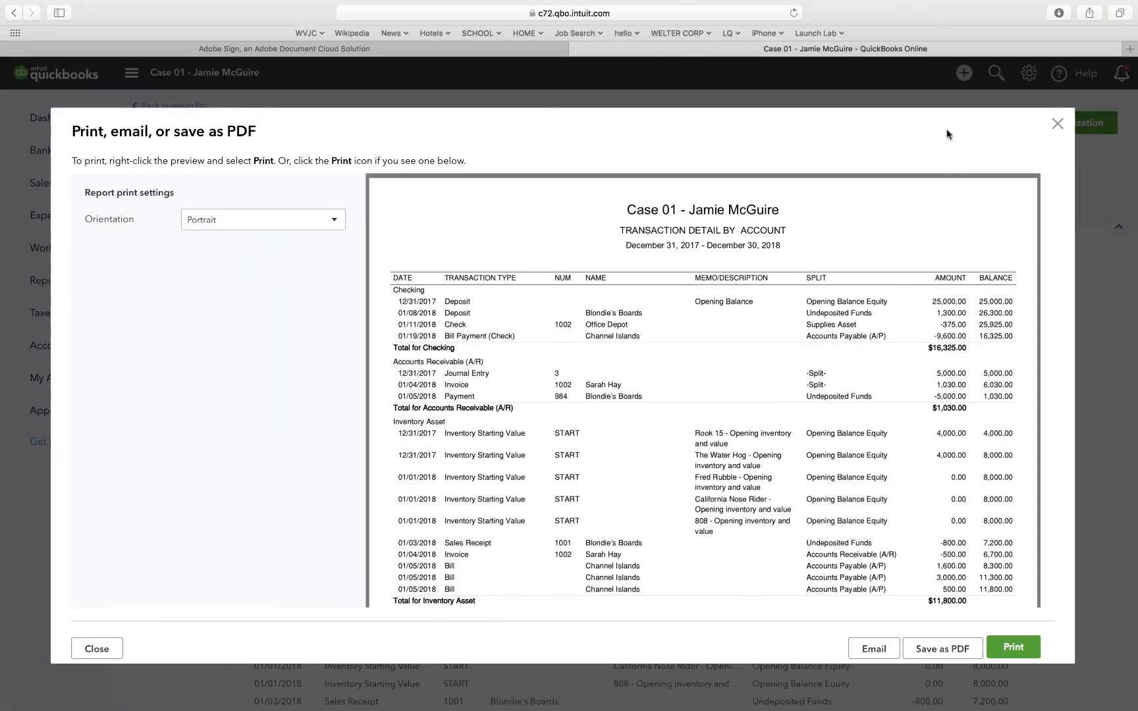
# Close the print and PDF window to show the Case 01 Transaction Detail by Account report
pyautogui.click(1058, 124)
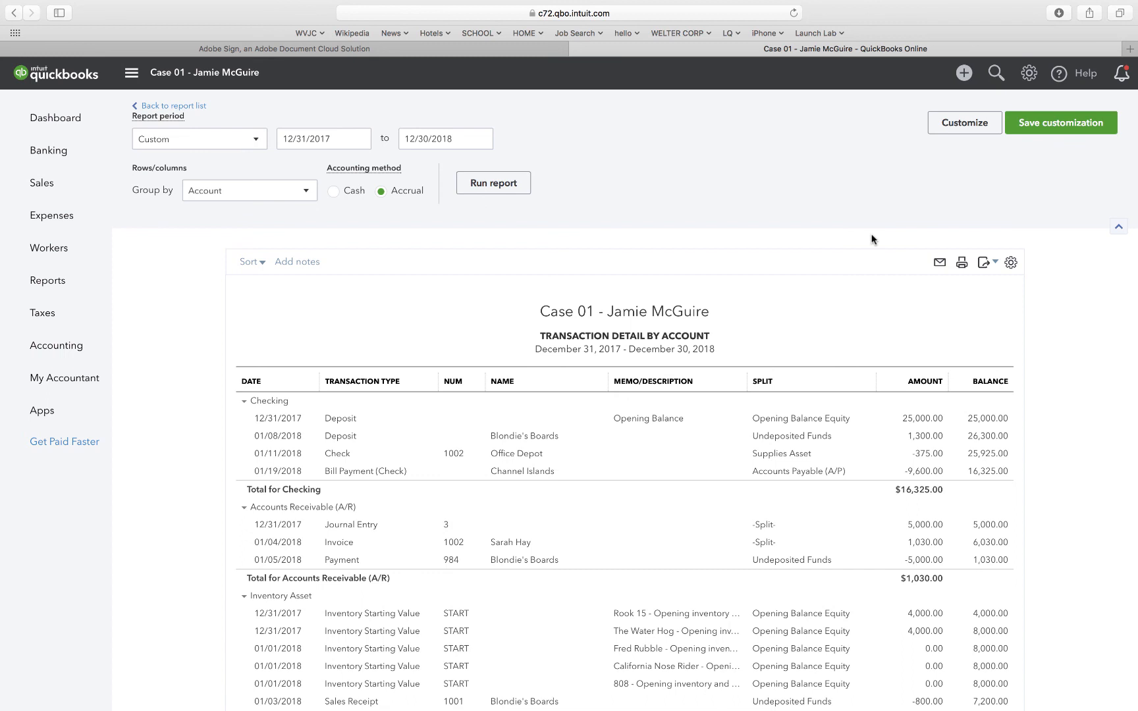
pyautogui.click(831, 7)
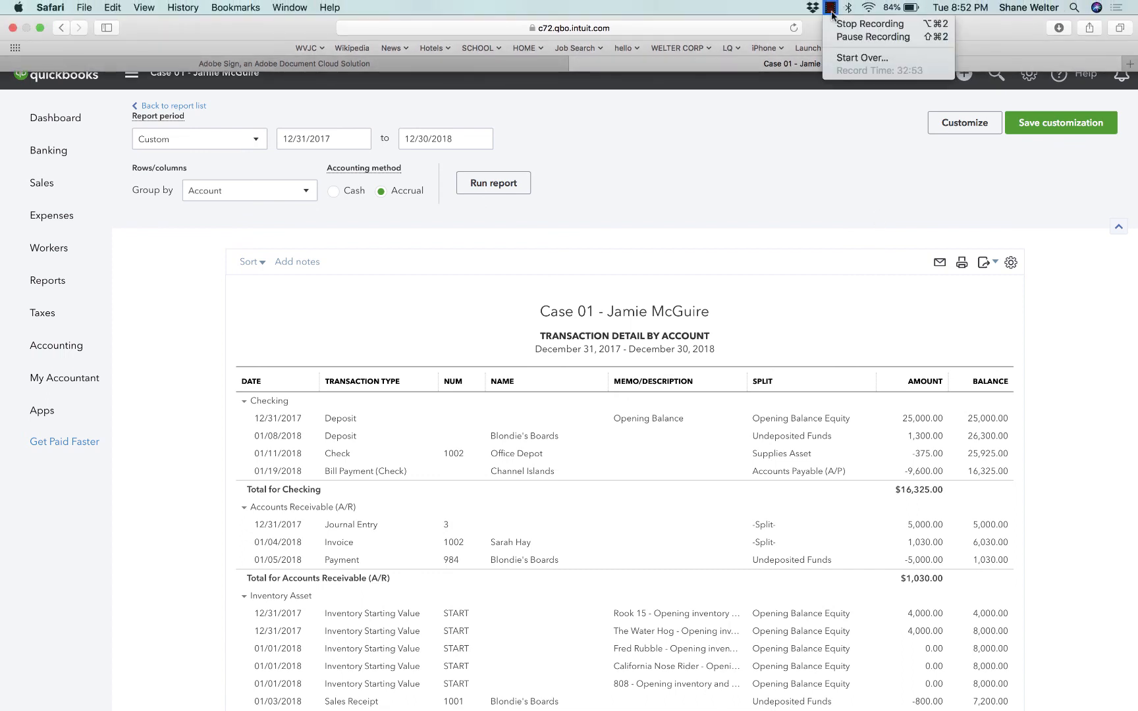